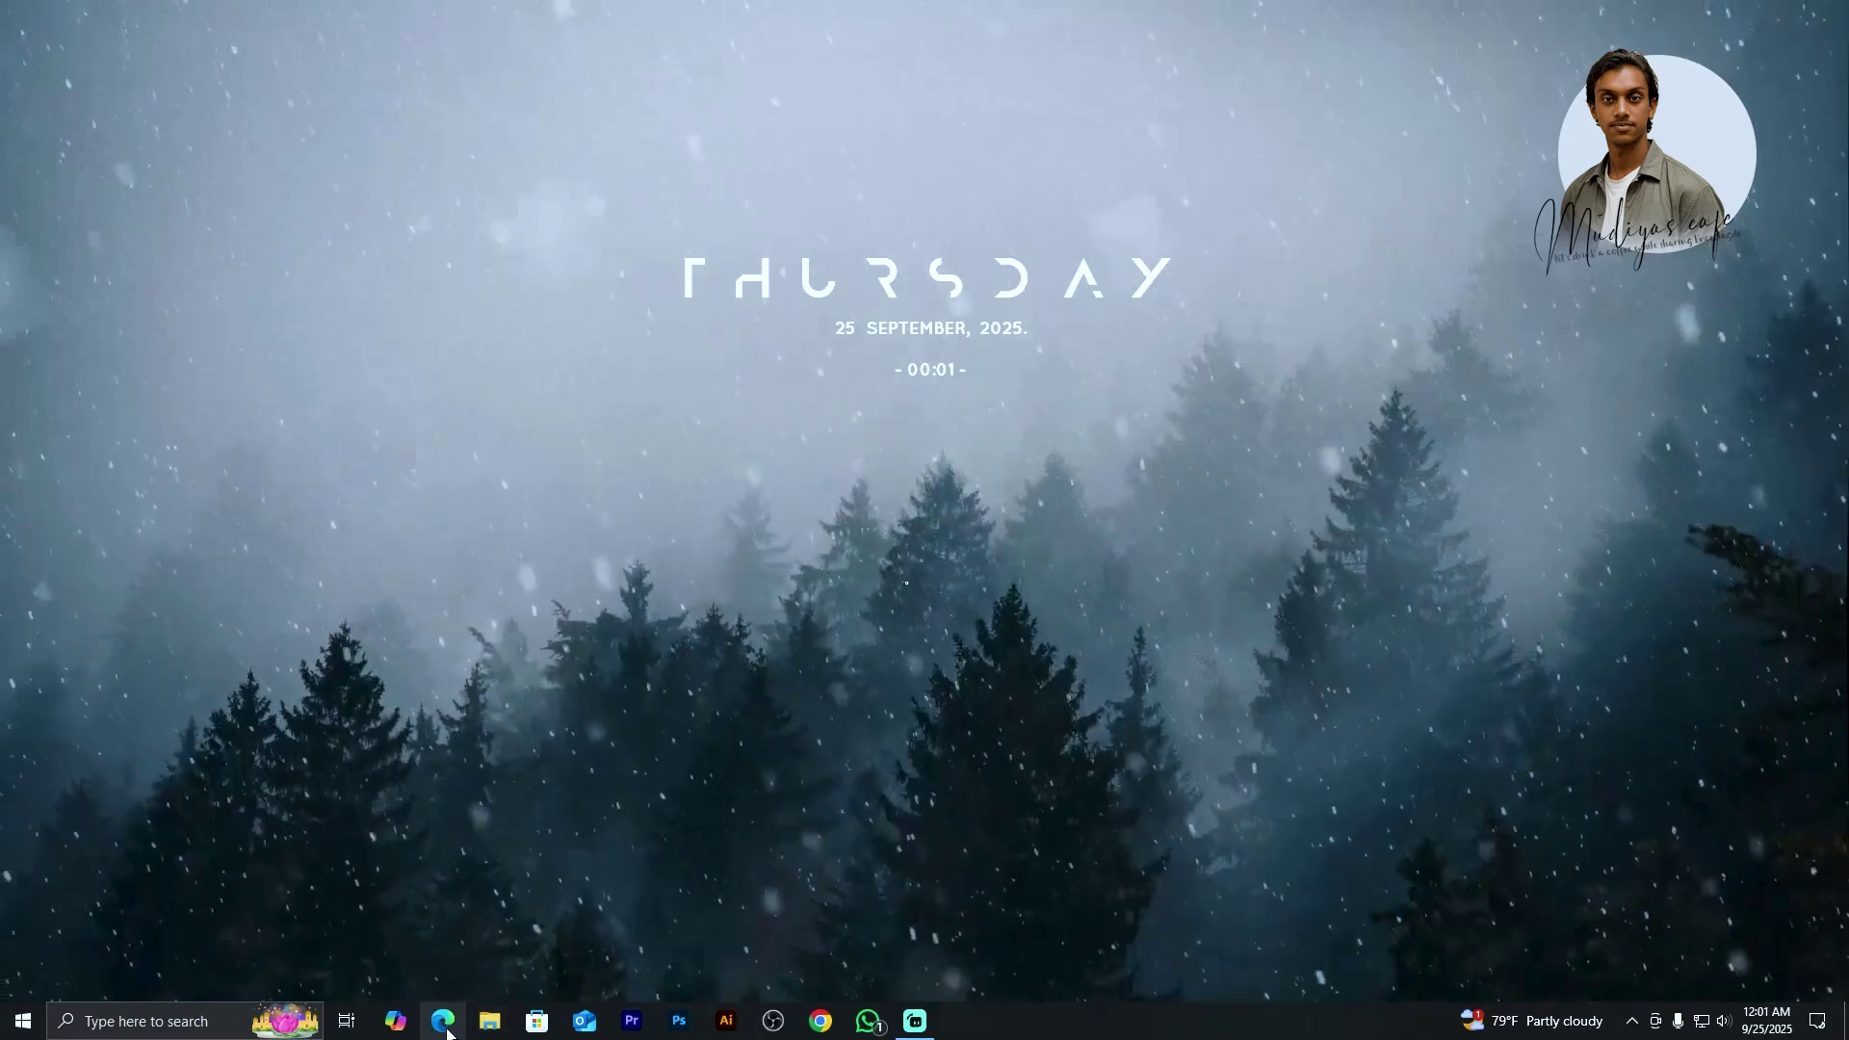
Step: Search the web for NIGHTBOT in Edge, open the nightbot.tv site and go to its Add to Chat dashboard
left_click(445, 1026)
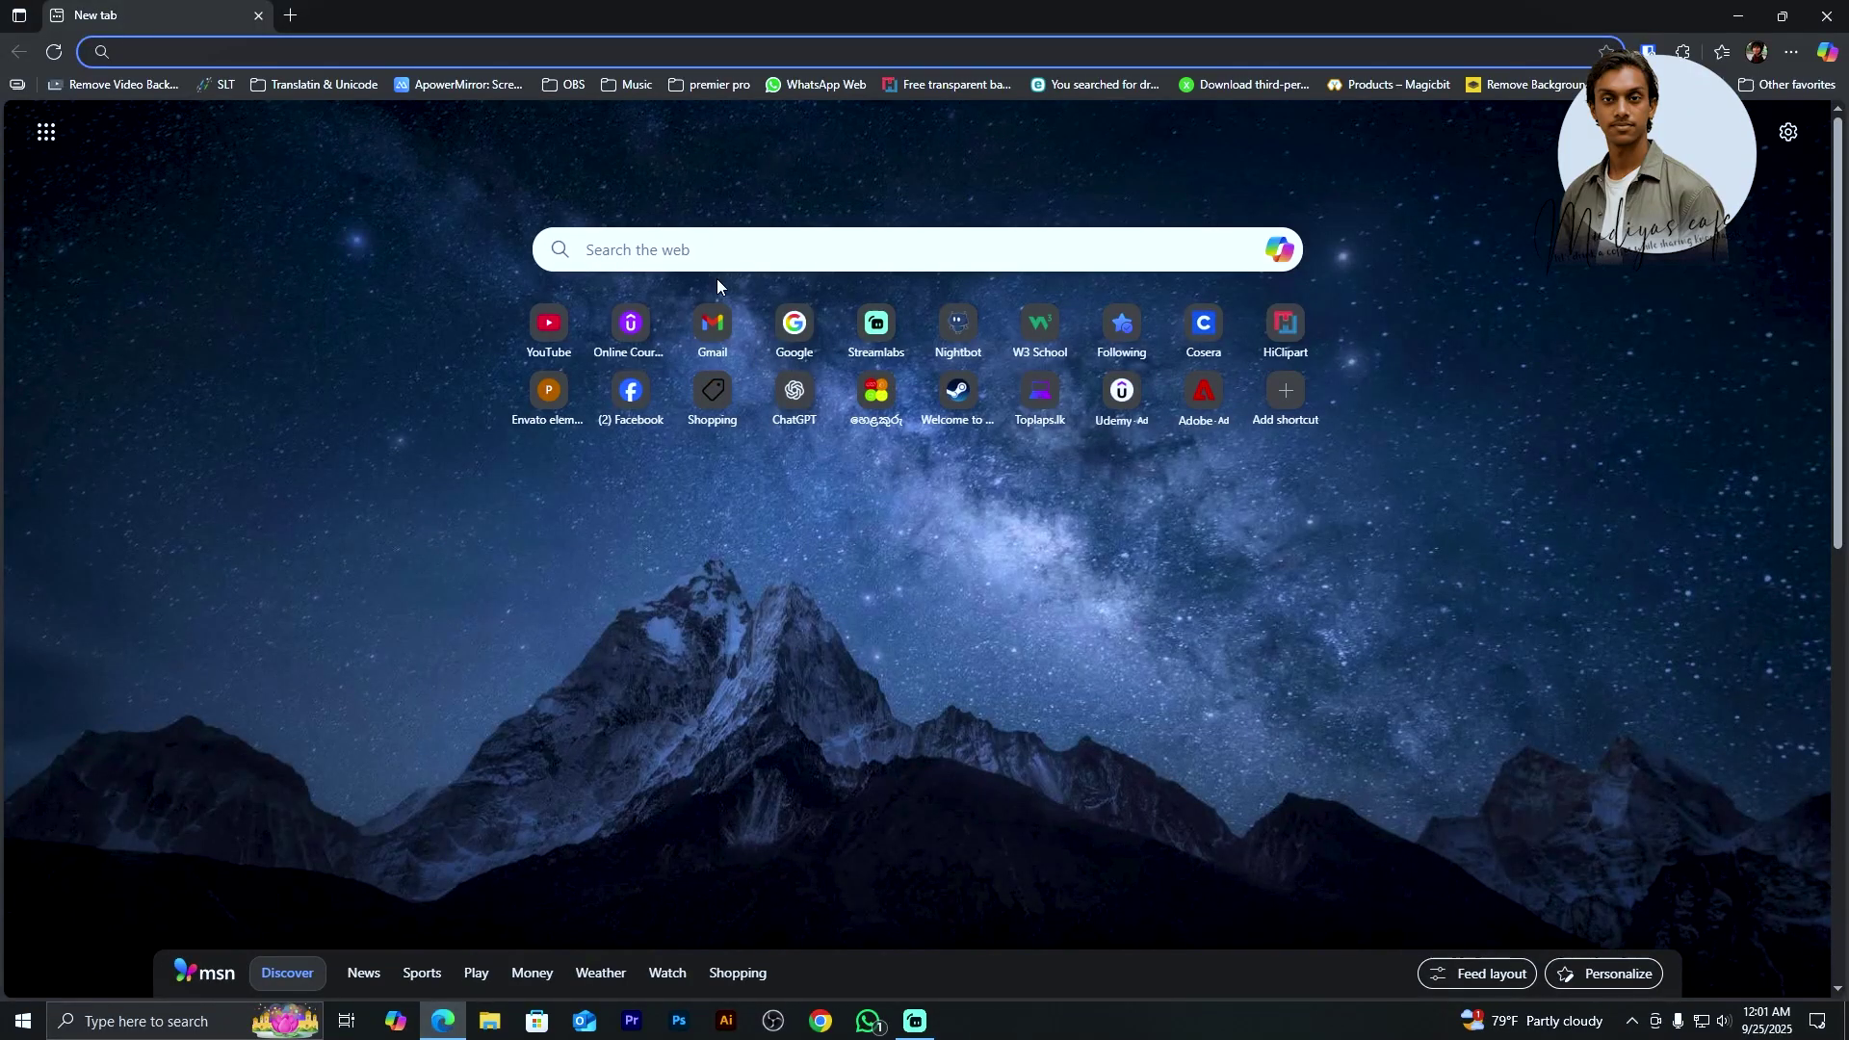
left_click(712, 248)
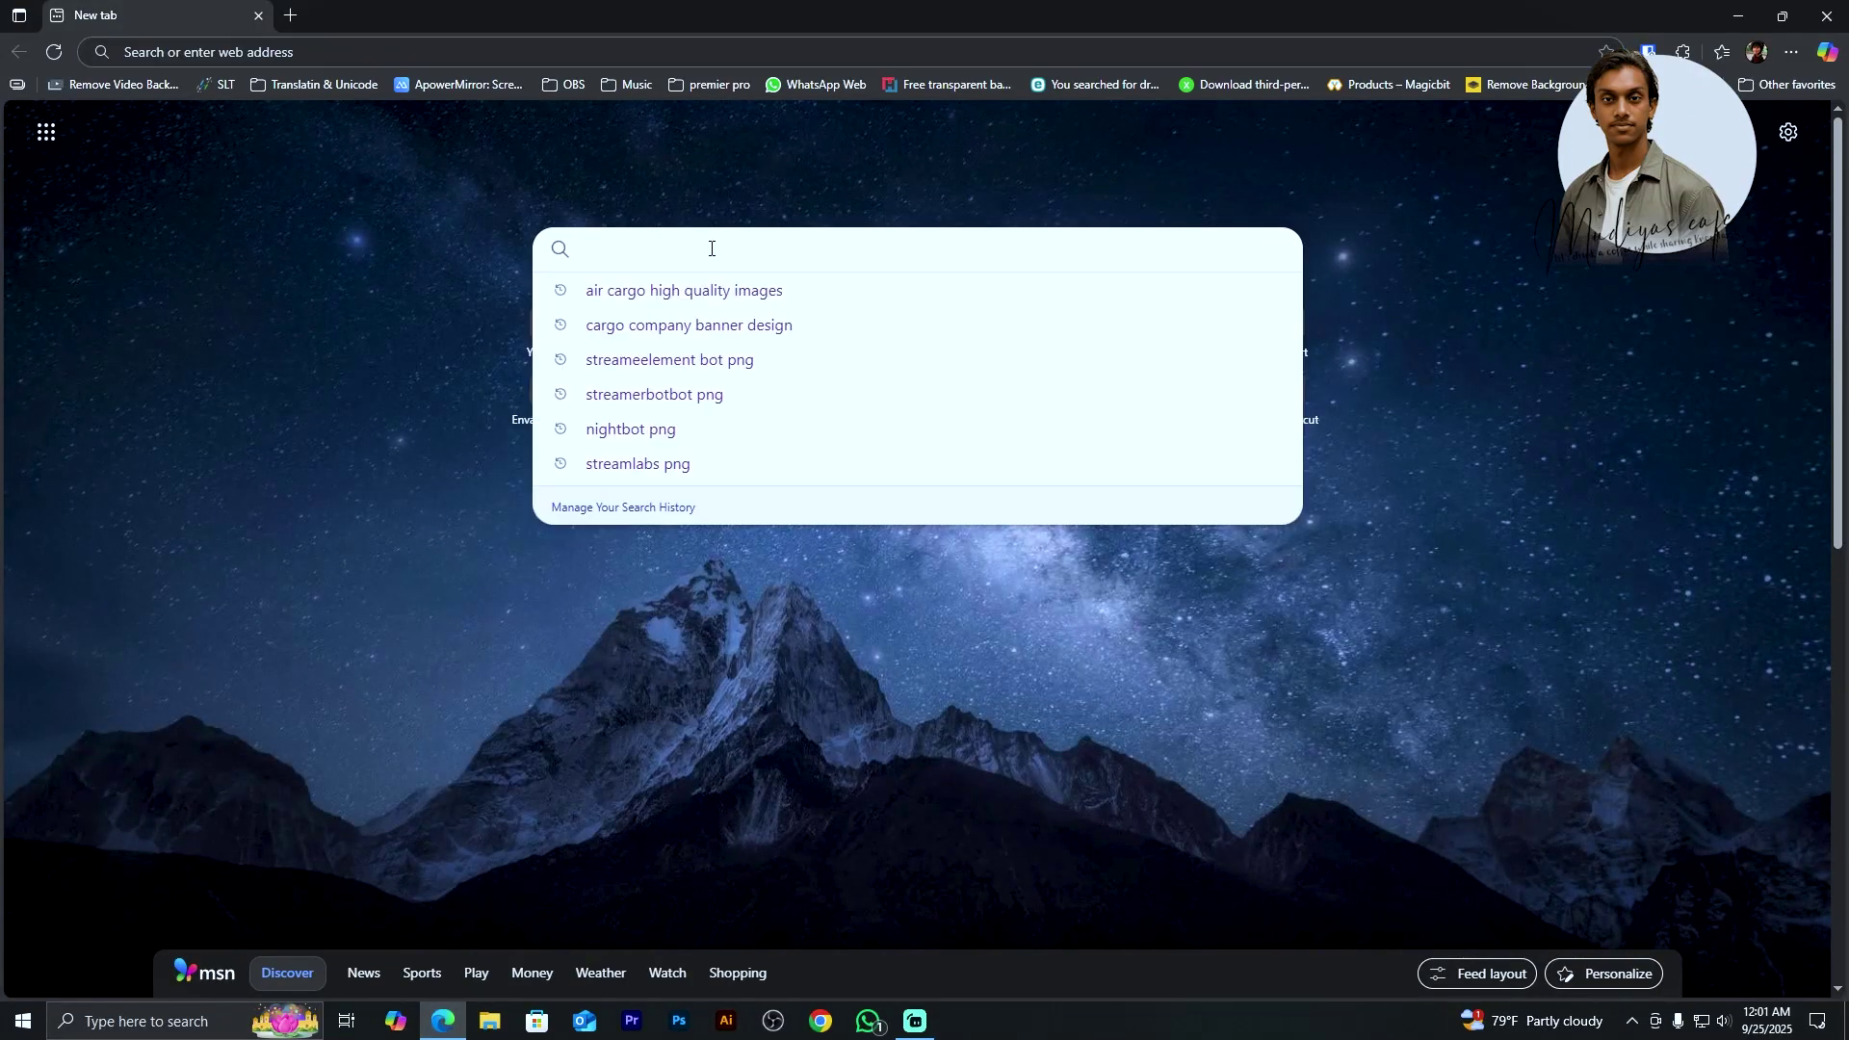
type("NIGHT")
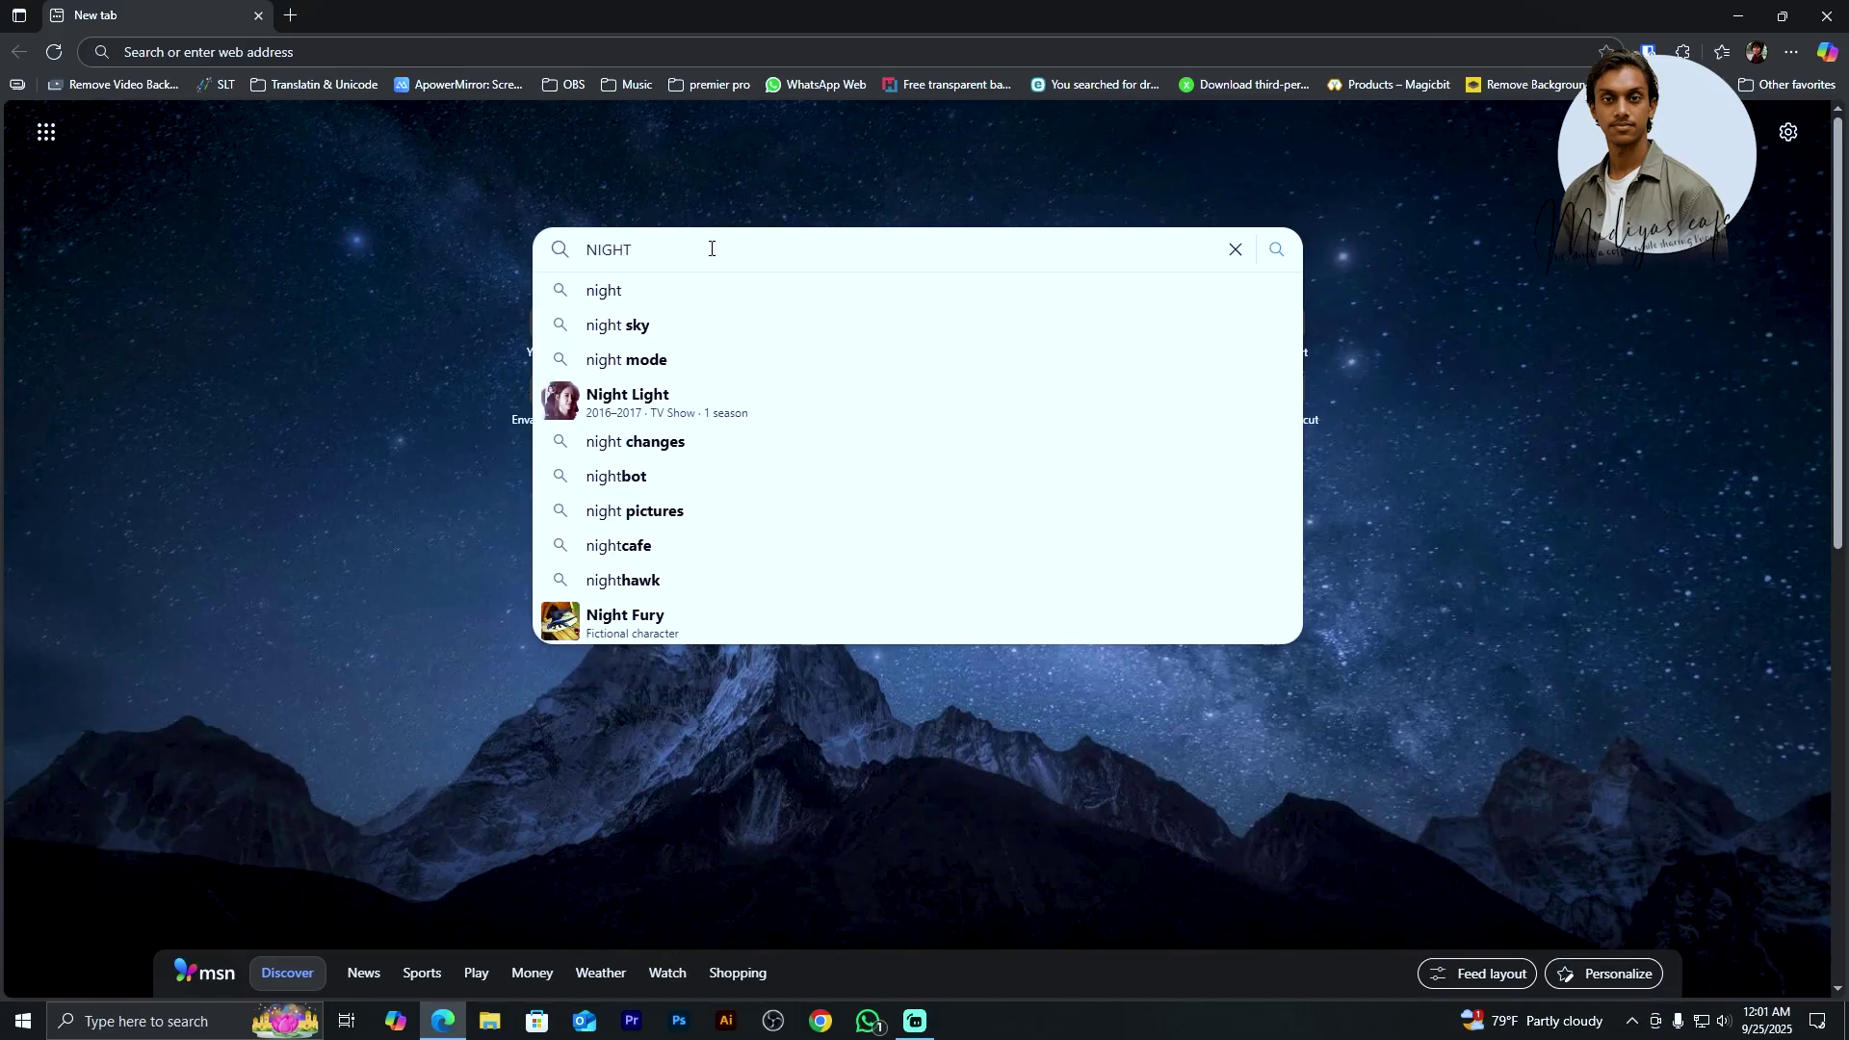
type("BOT")
key("Return")
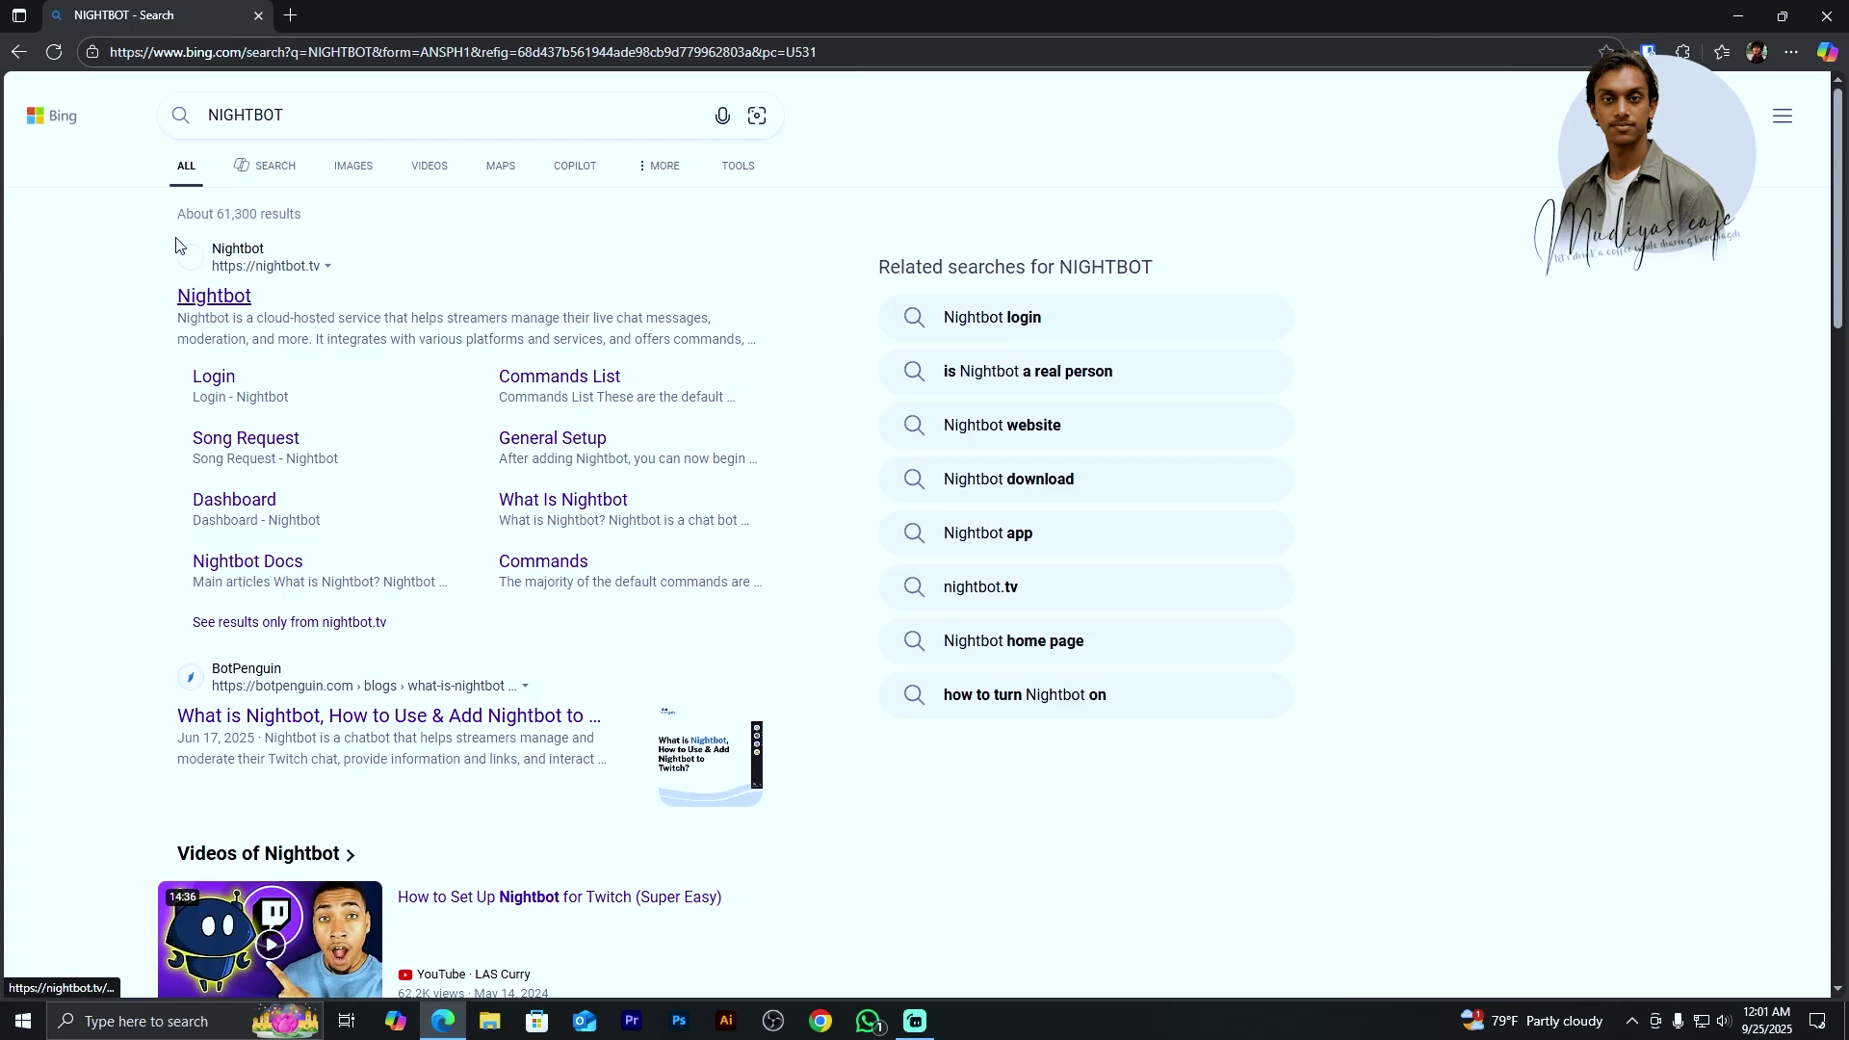
left_click(218, 298)
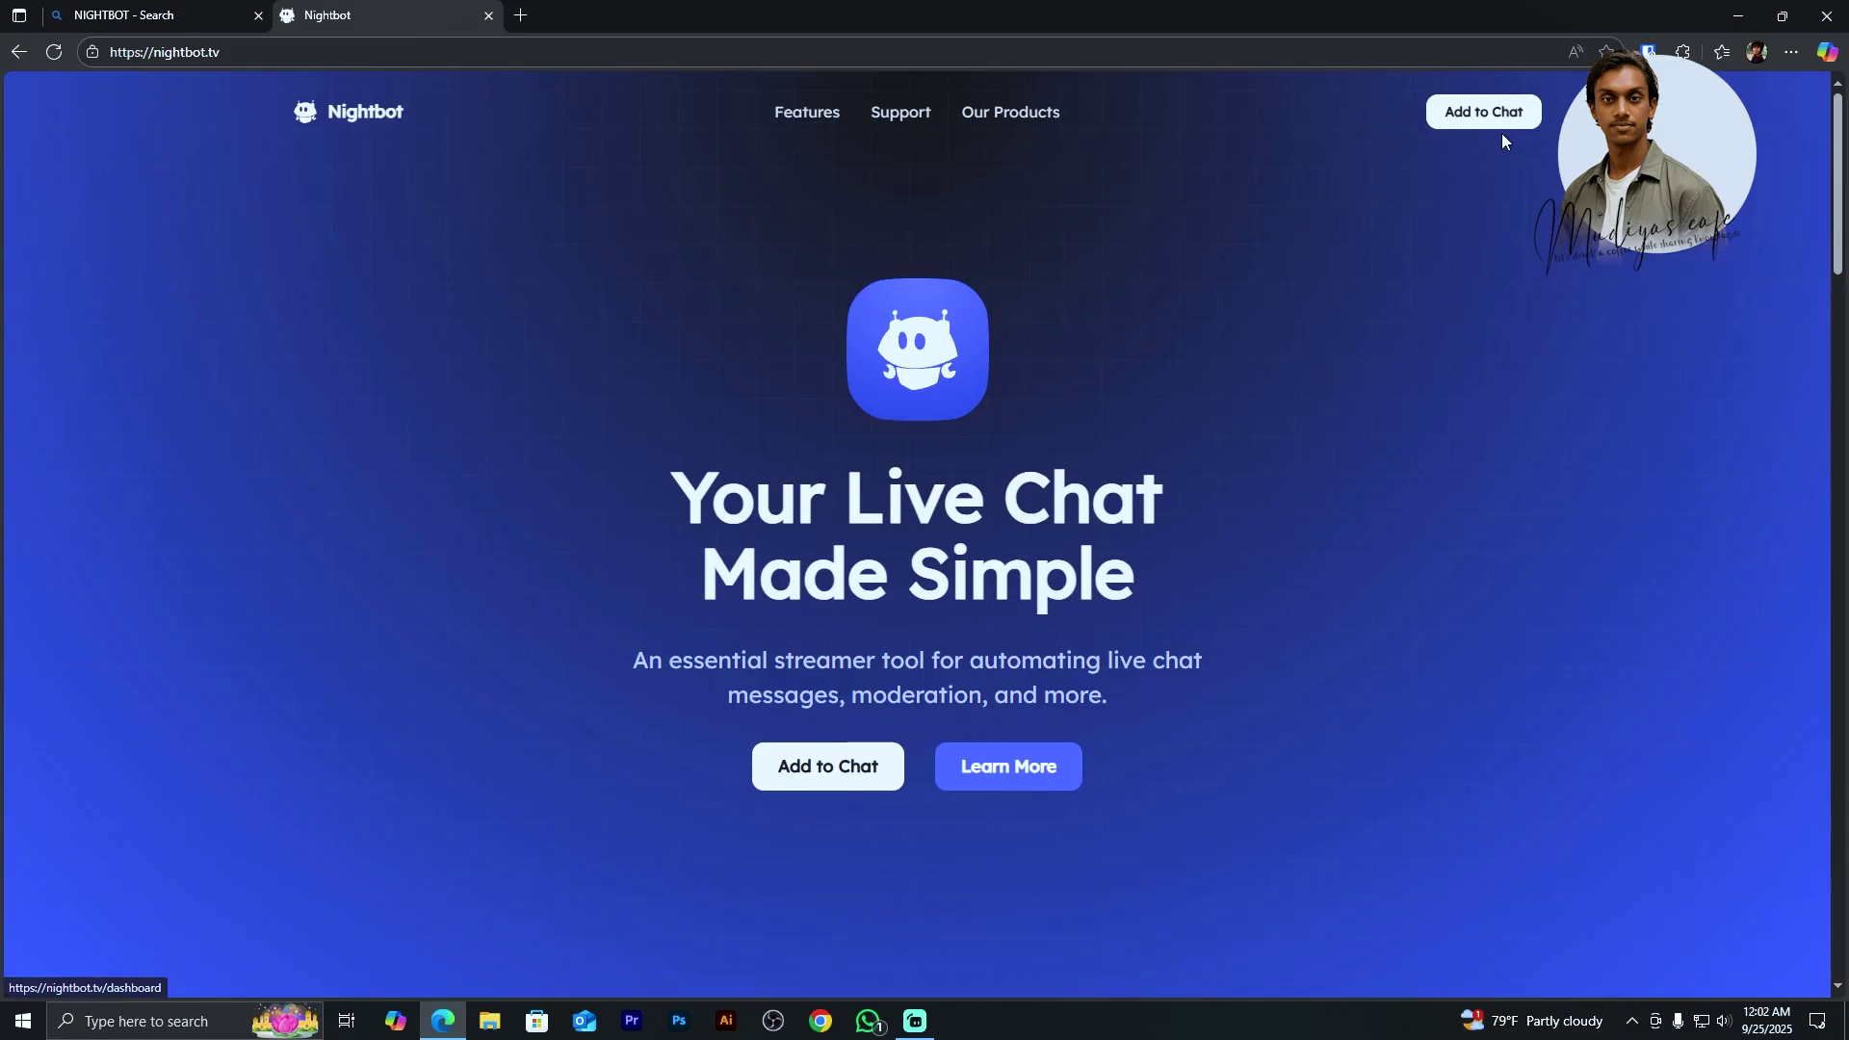
left_click(1478, 117)
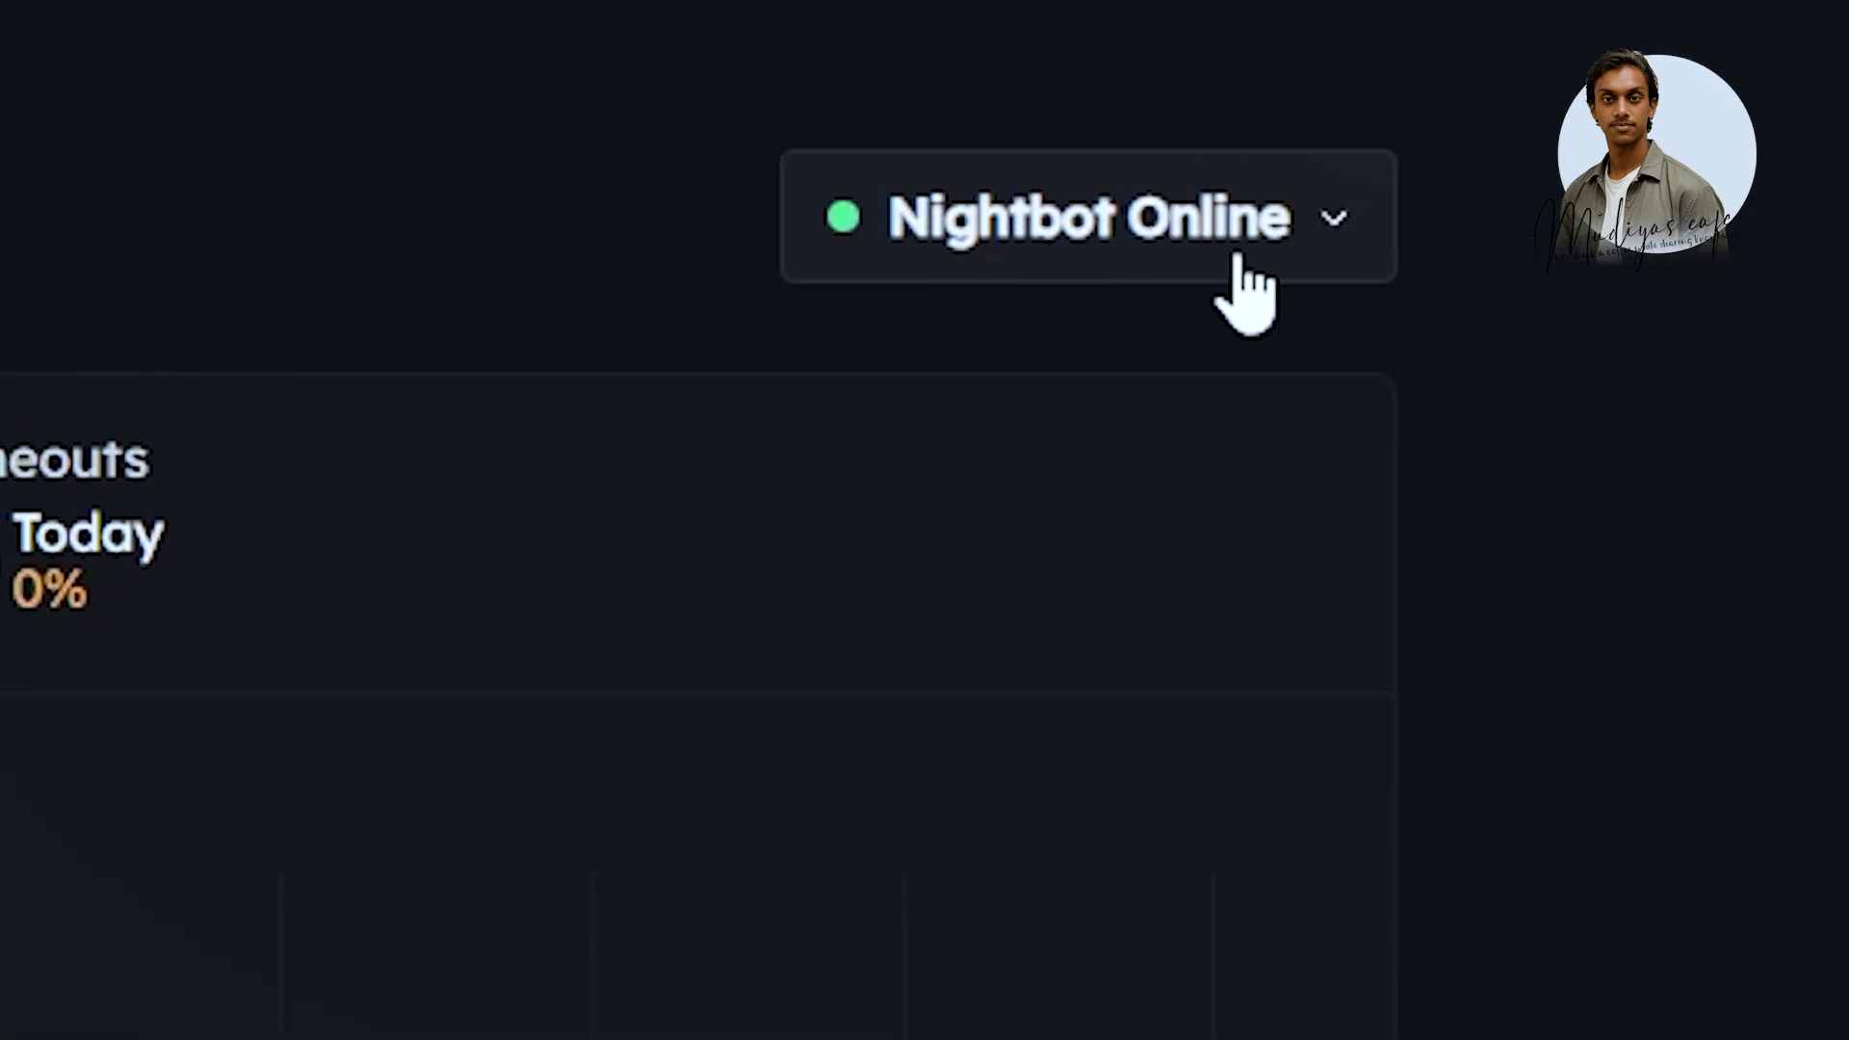
Step: Make Nightbot leave the channel and have it join the channel again
left_click(1122, 217)
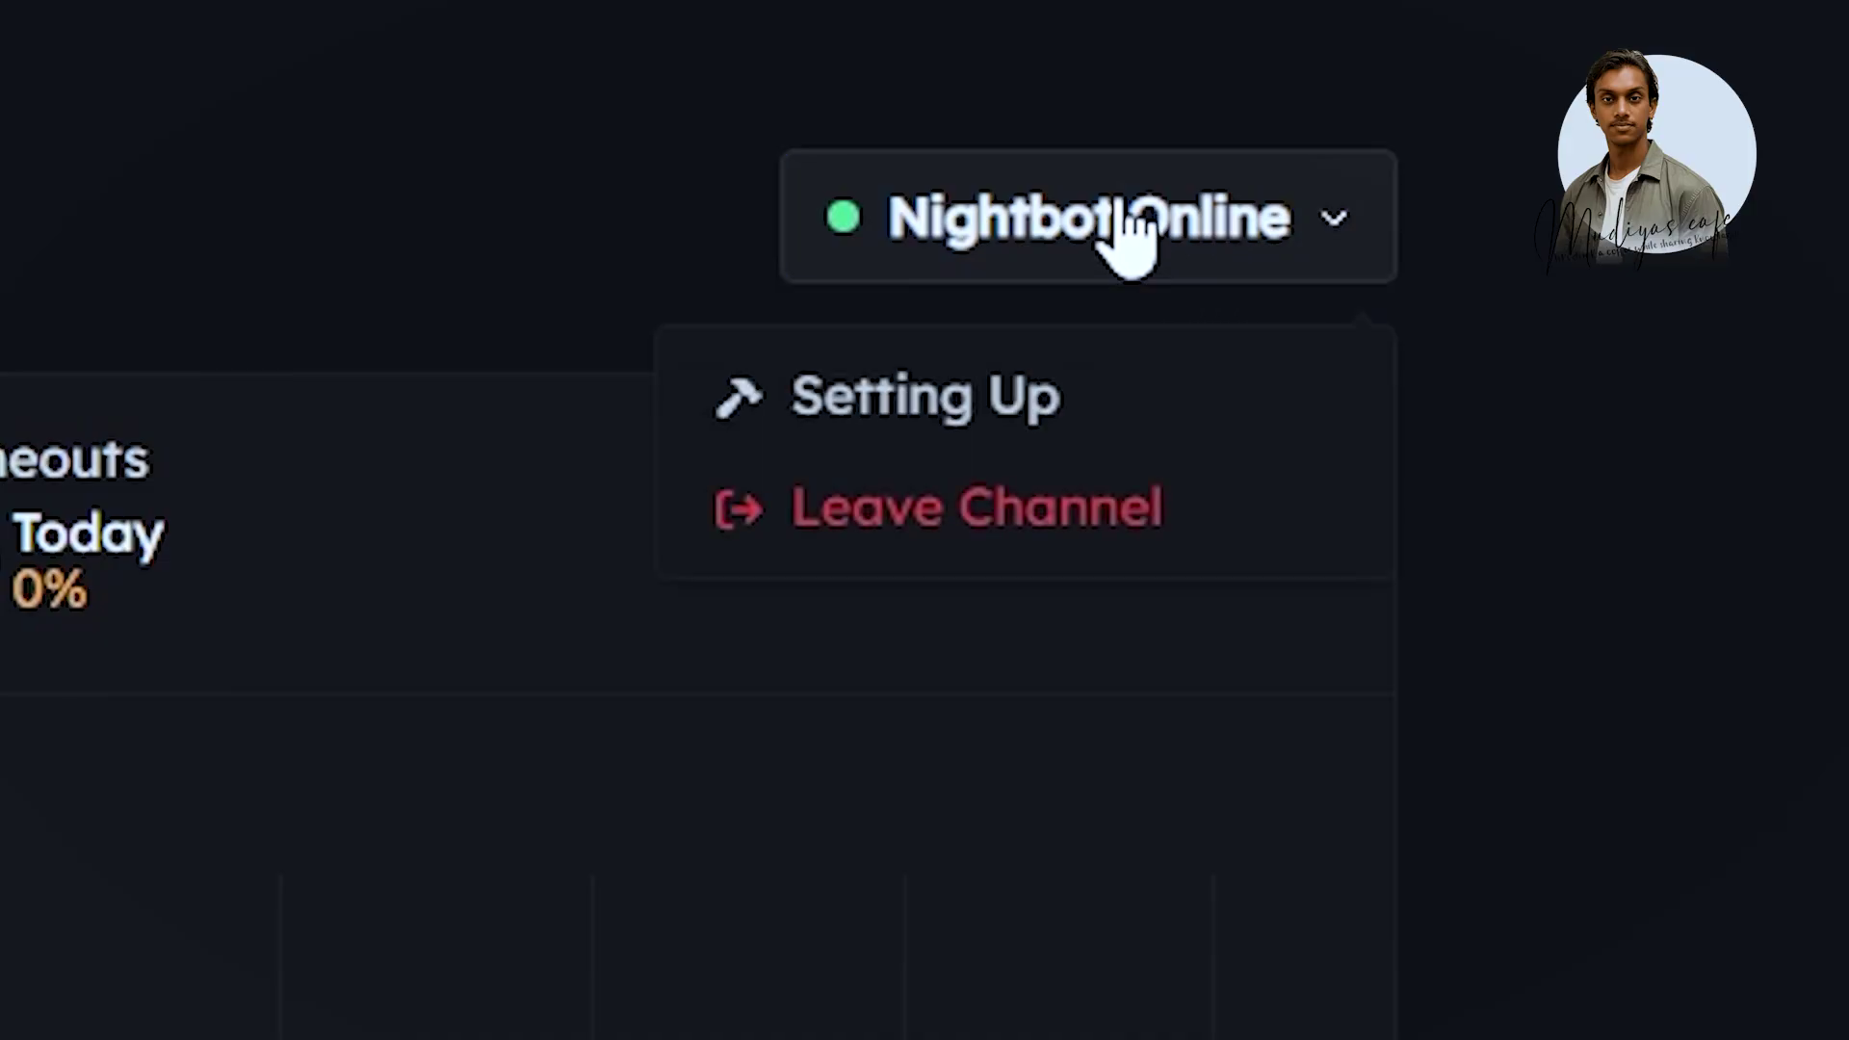
left_click(851, 508)
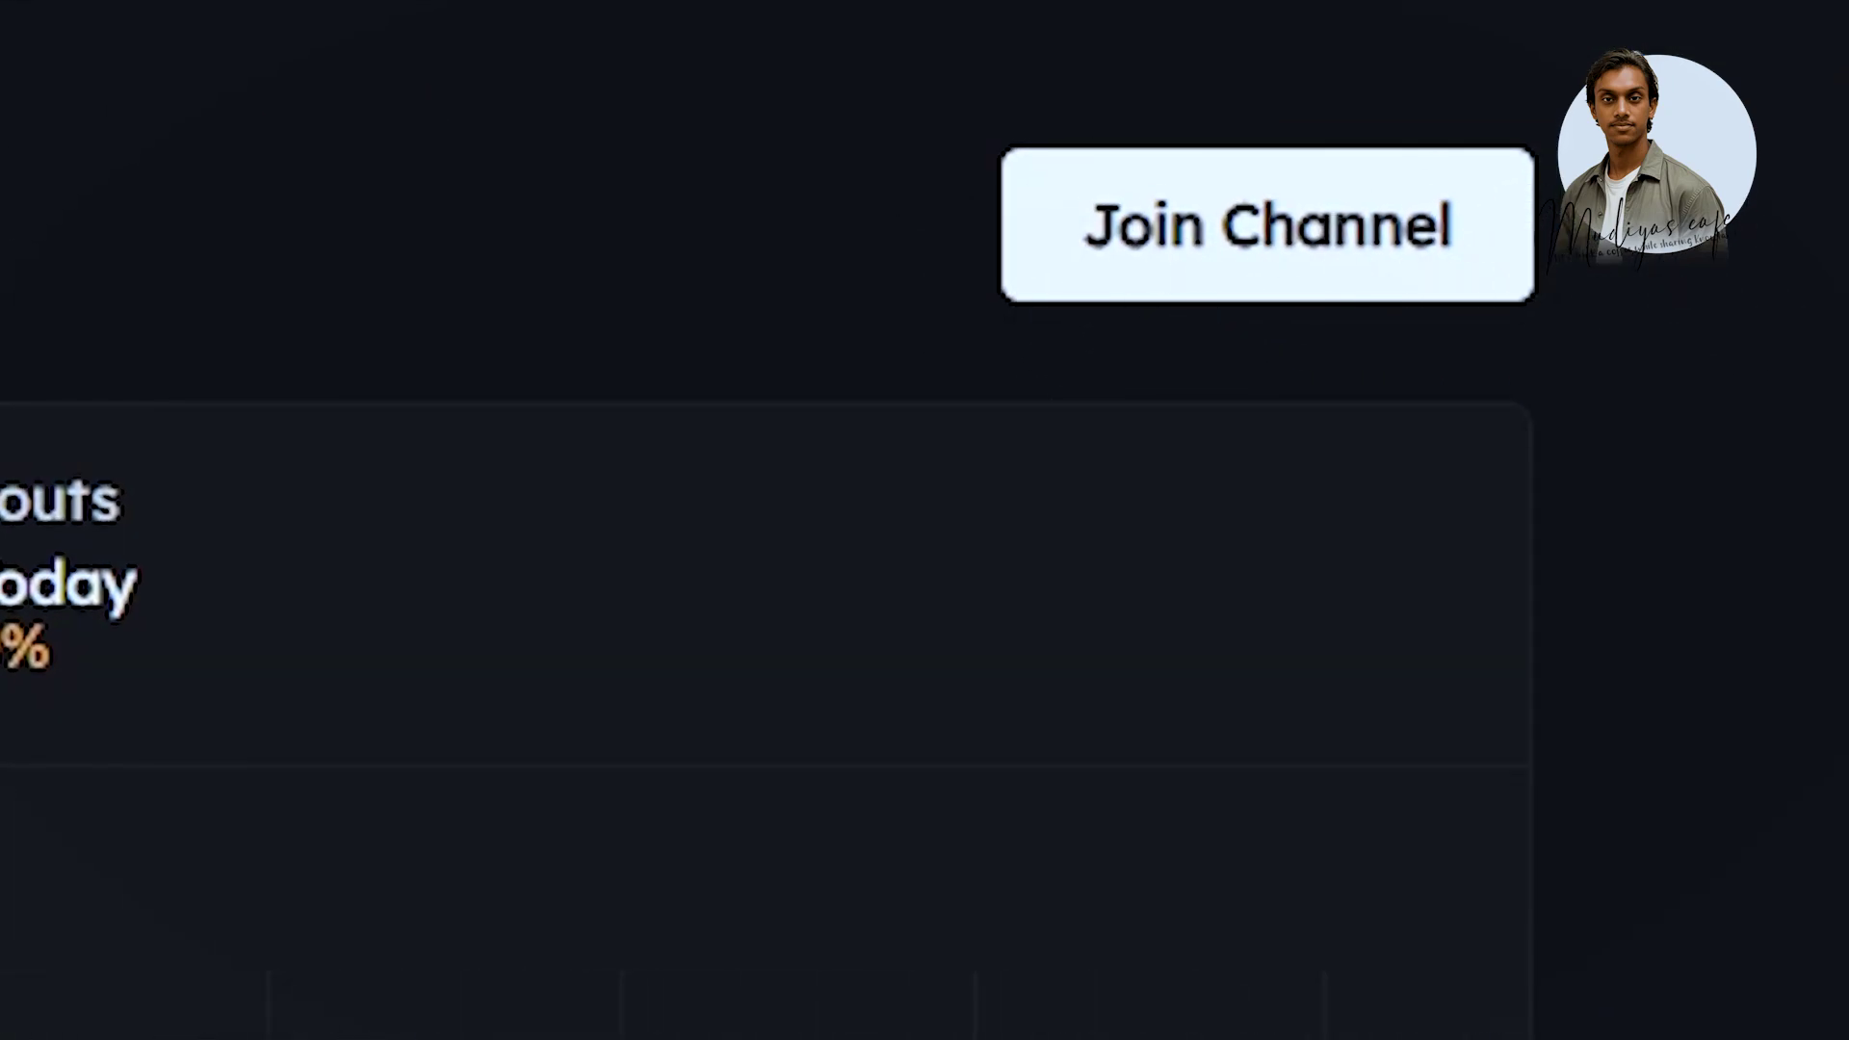
left_click(1333, 213)
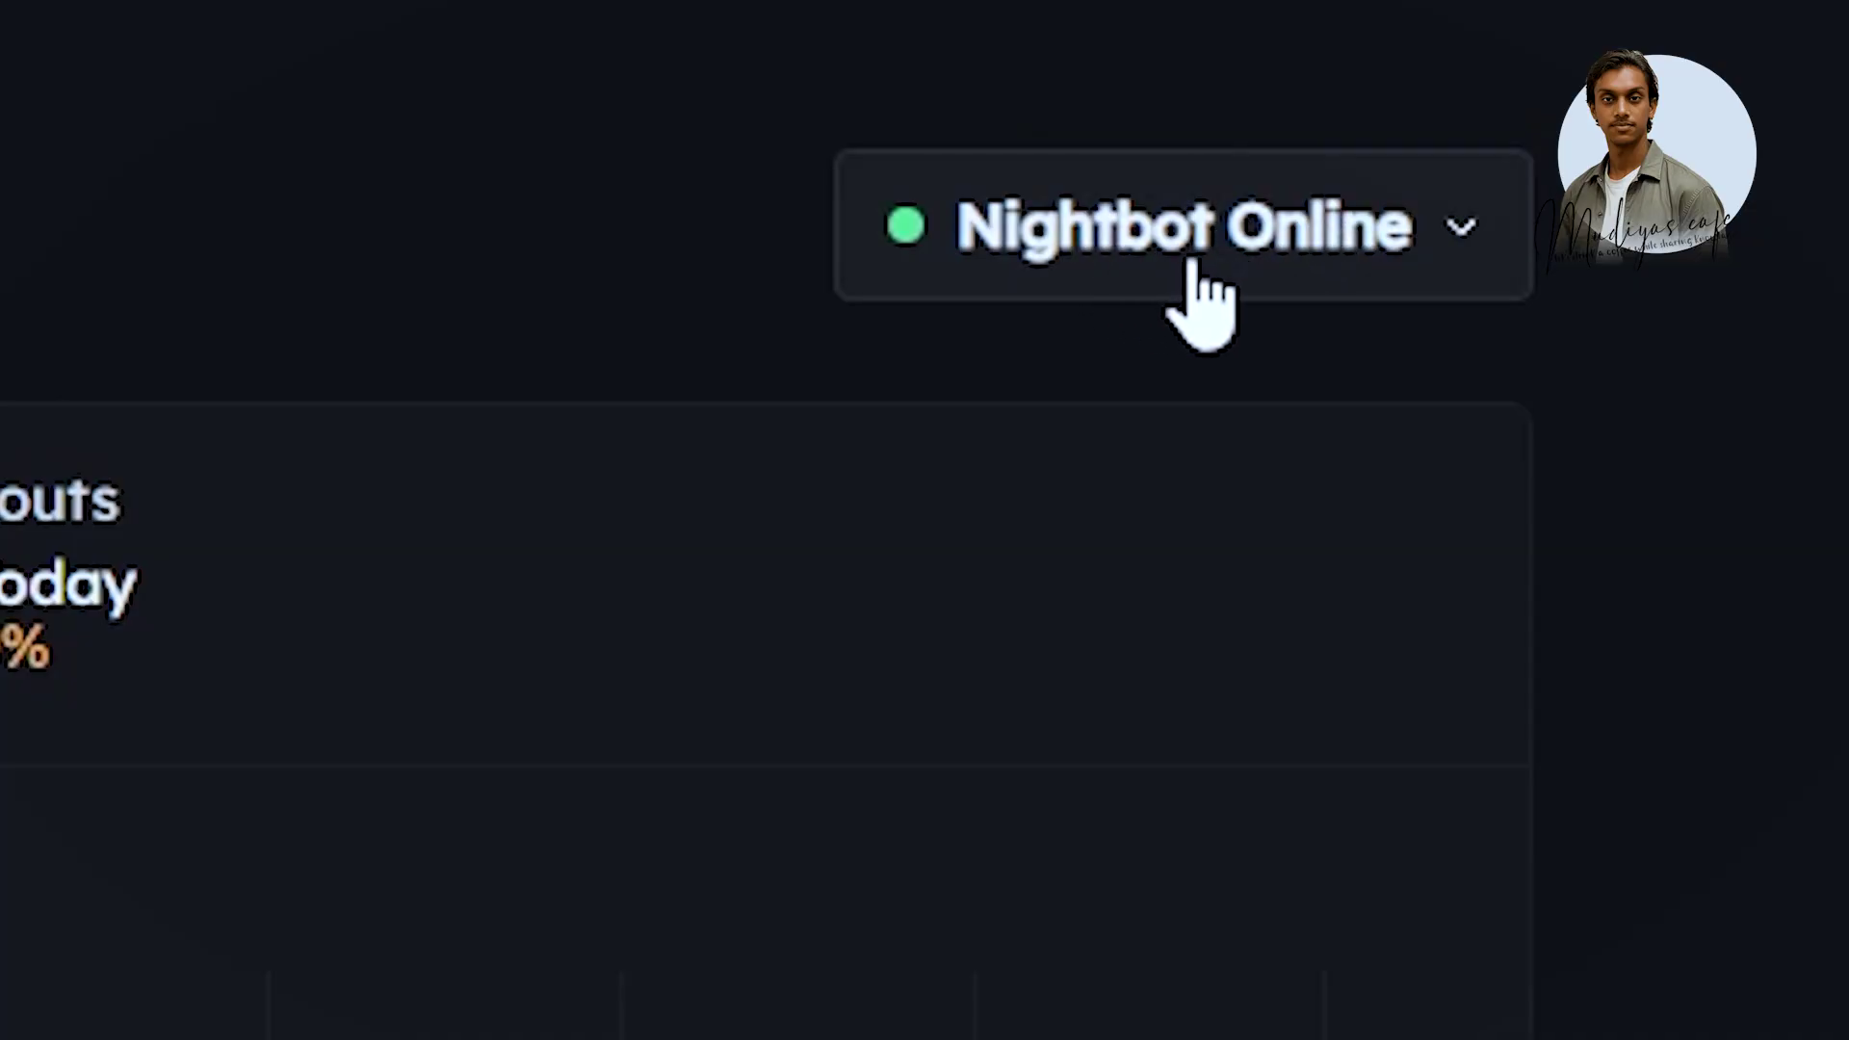
Step: Review the Setting Up Nightbot instructions for making the bot a YouTube channel moderator, and close them
left_click(1194, 264)
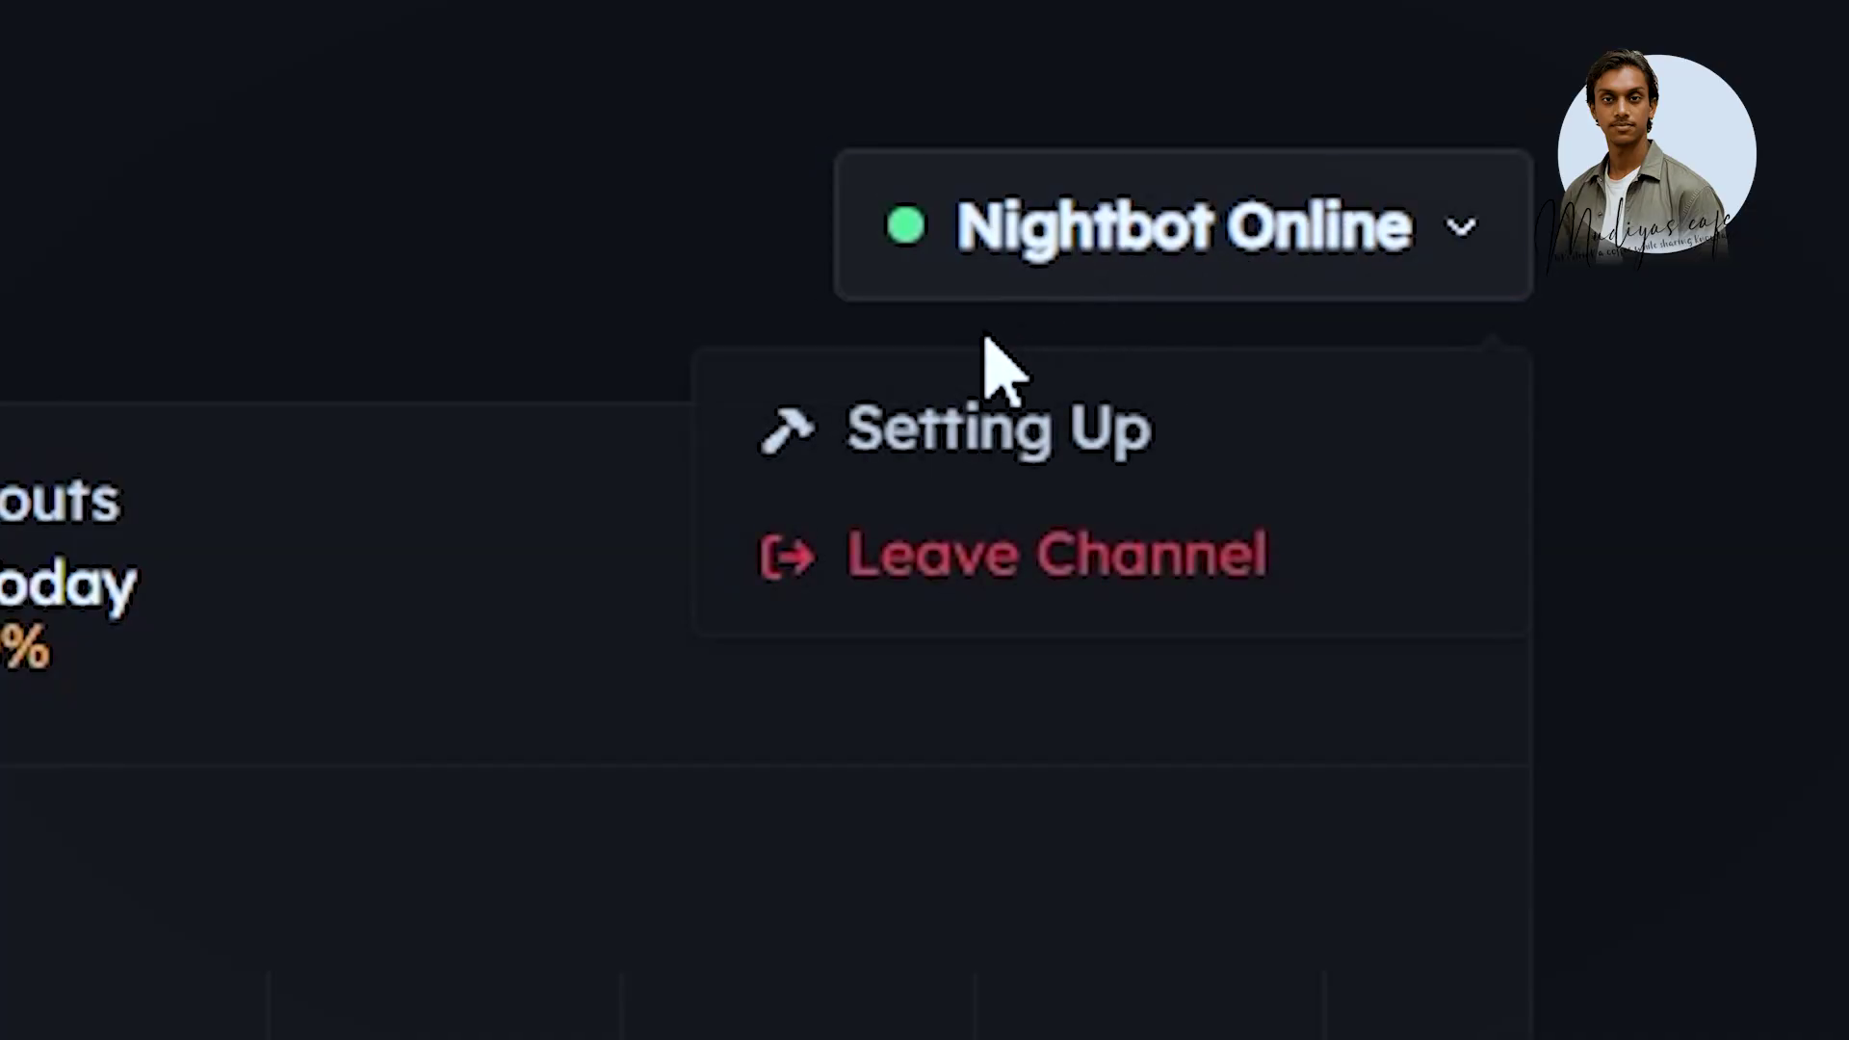
left_click(1013, 429)
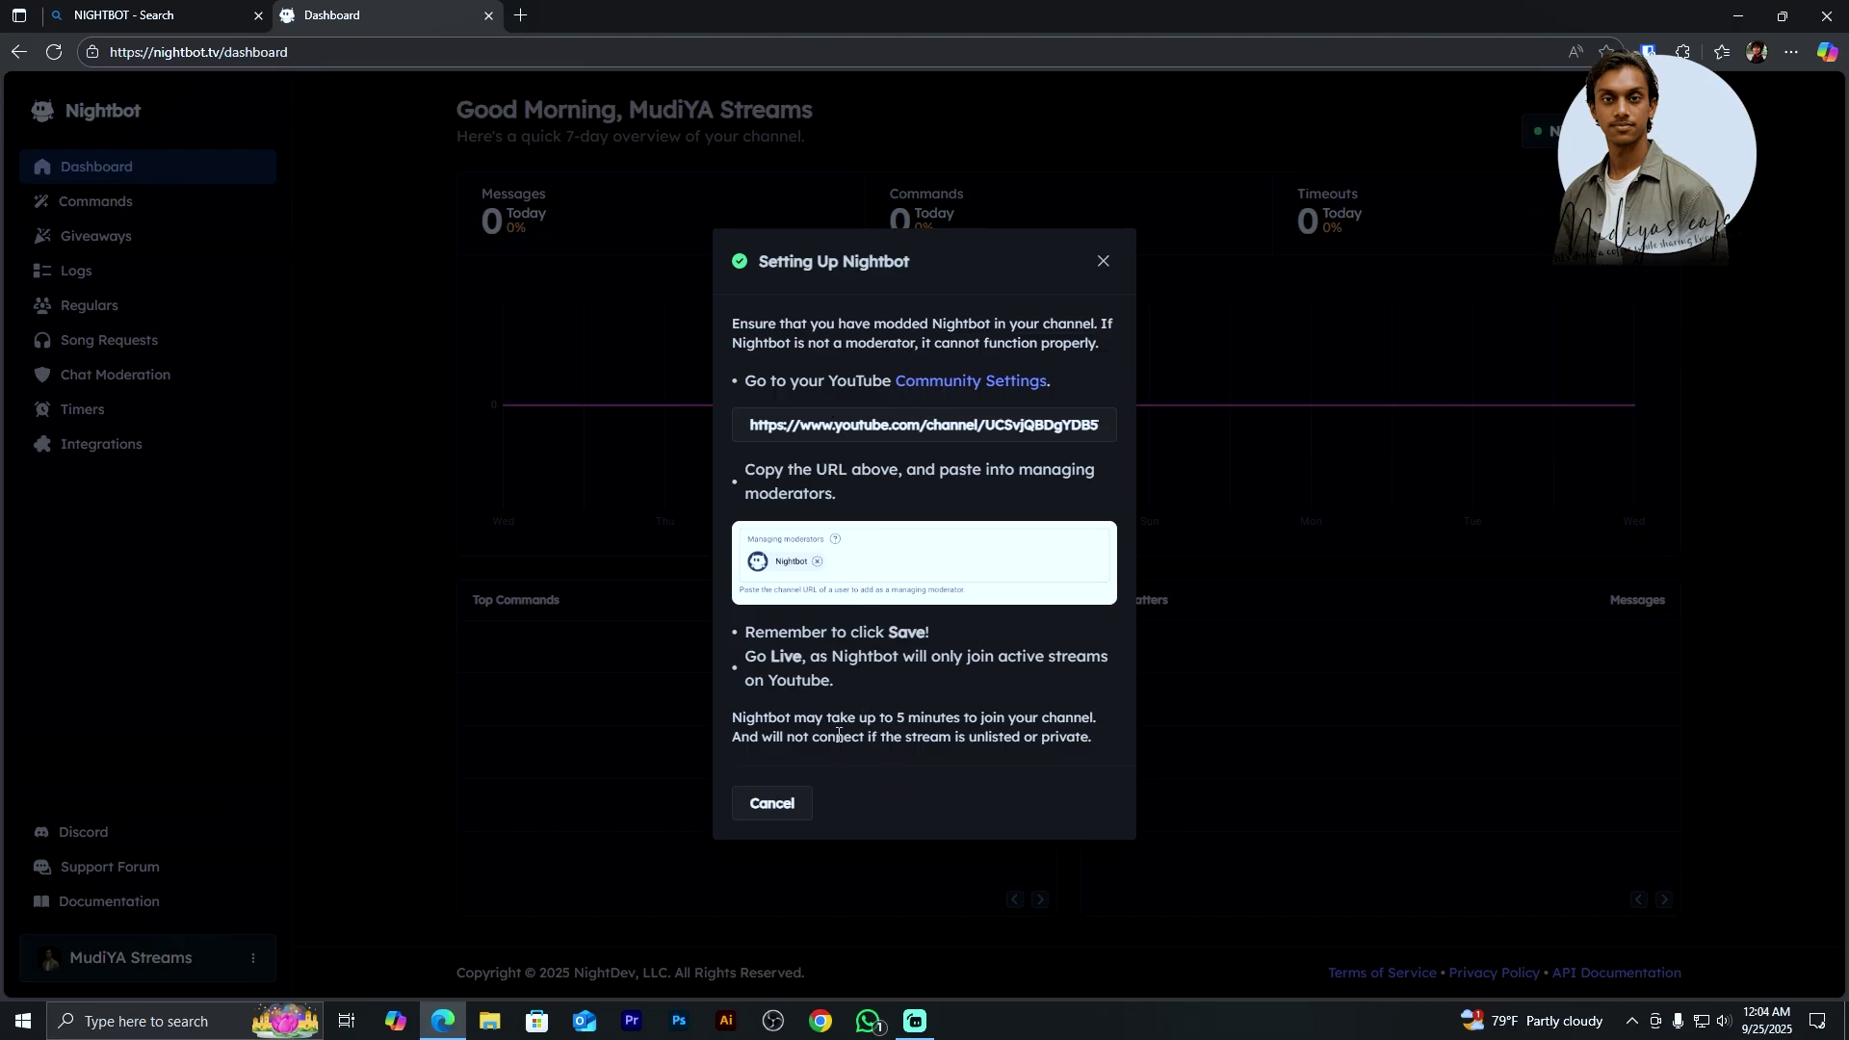
left_click(1103, 263)
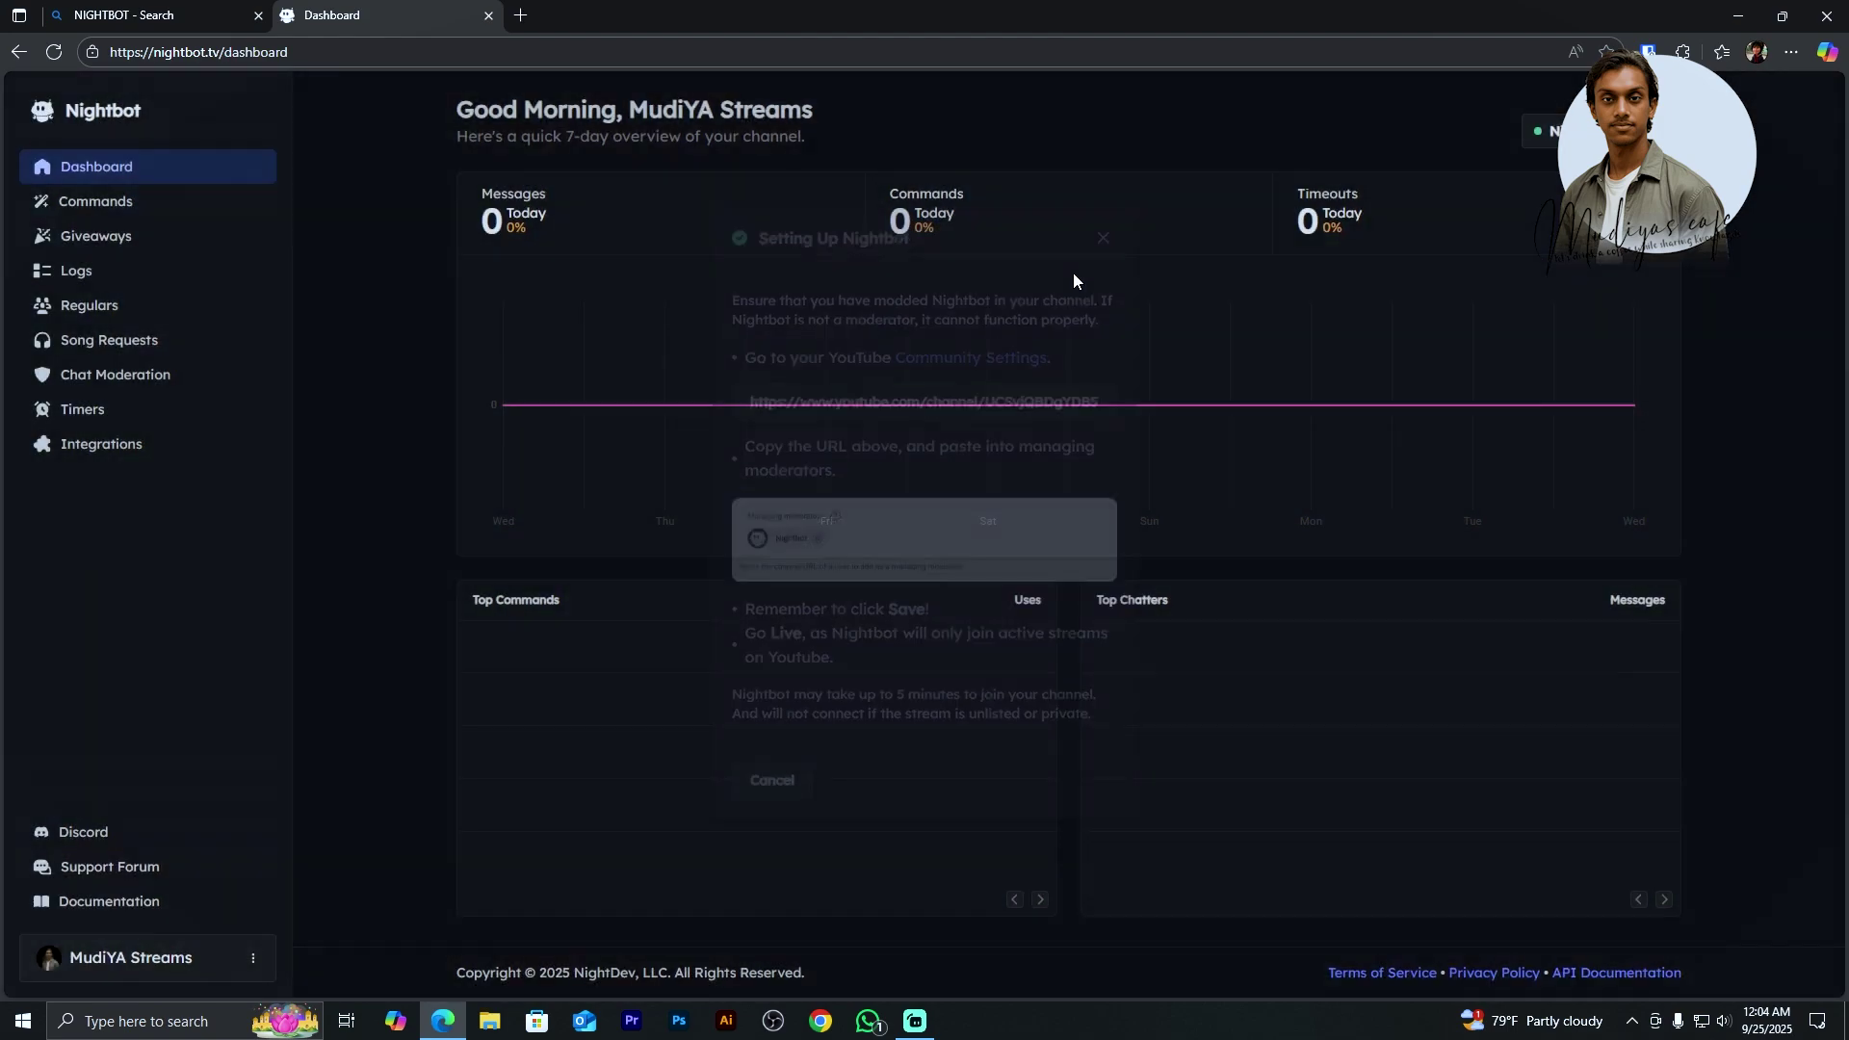
Step: Open YouTube in a new browser tab and go to the channel's YouTube Studio
left_click(523, 15)
left_click(547, 326)
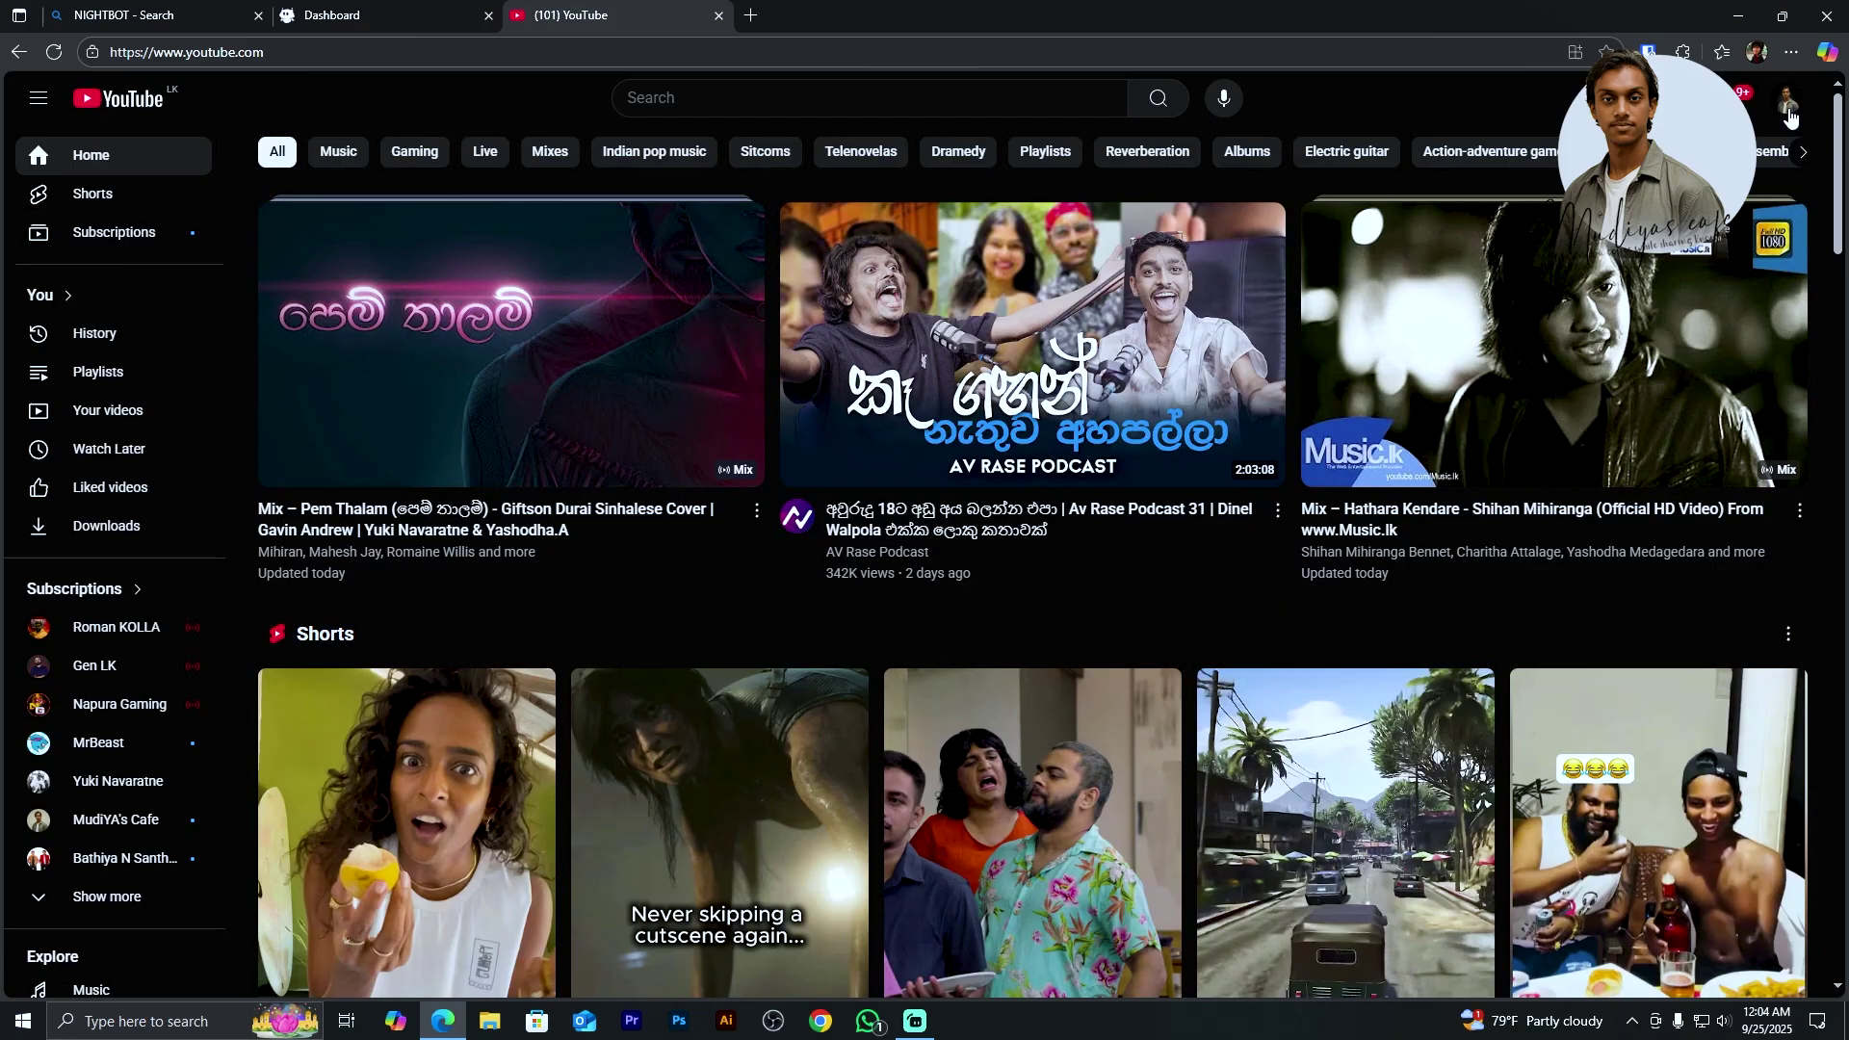
left_click(1786, 102)
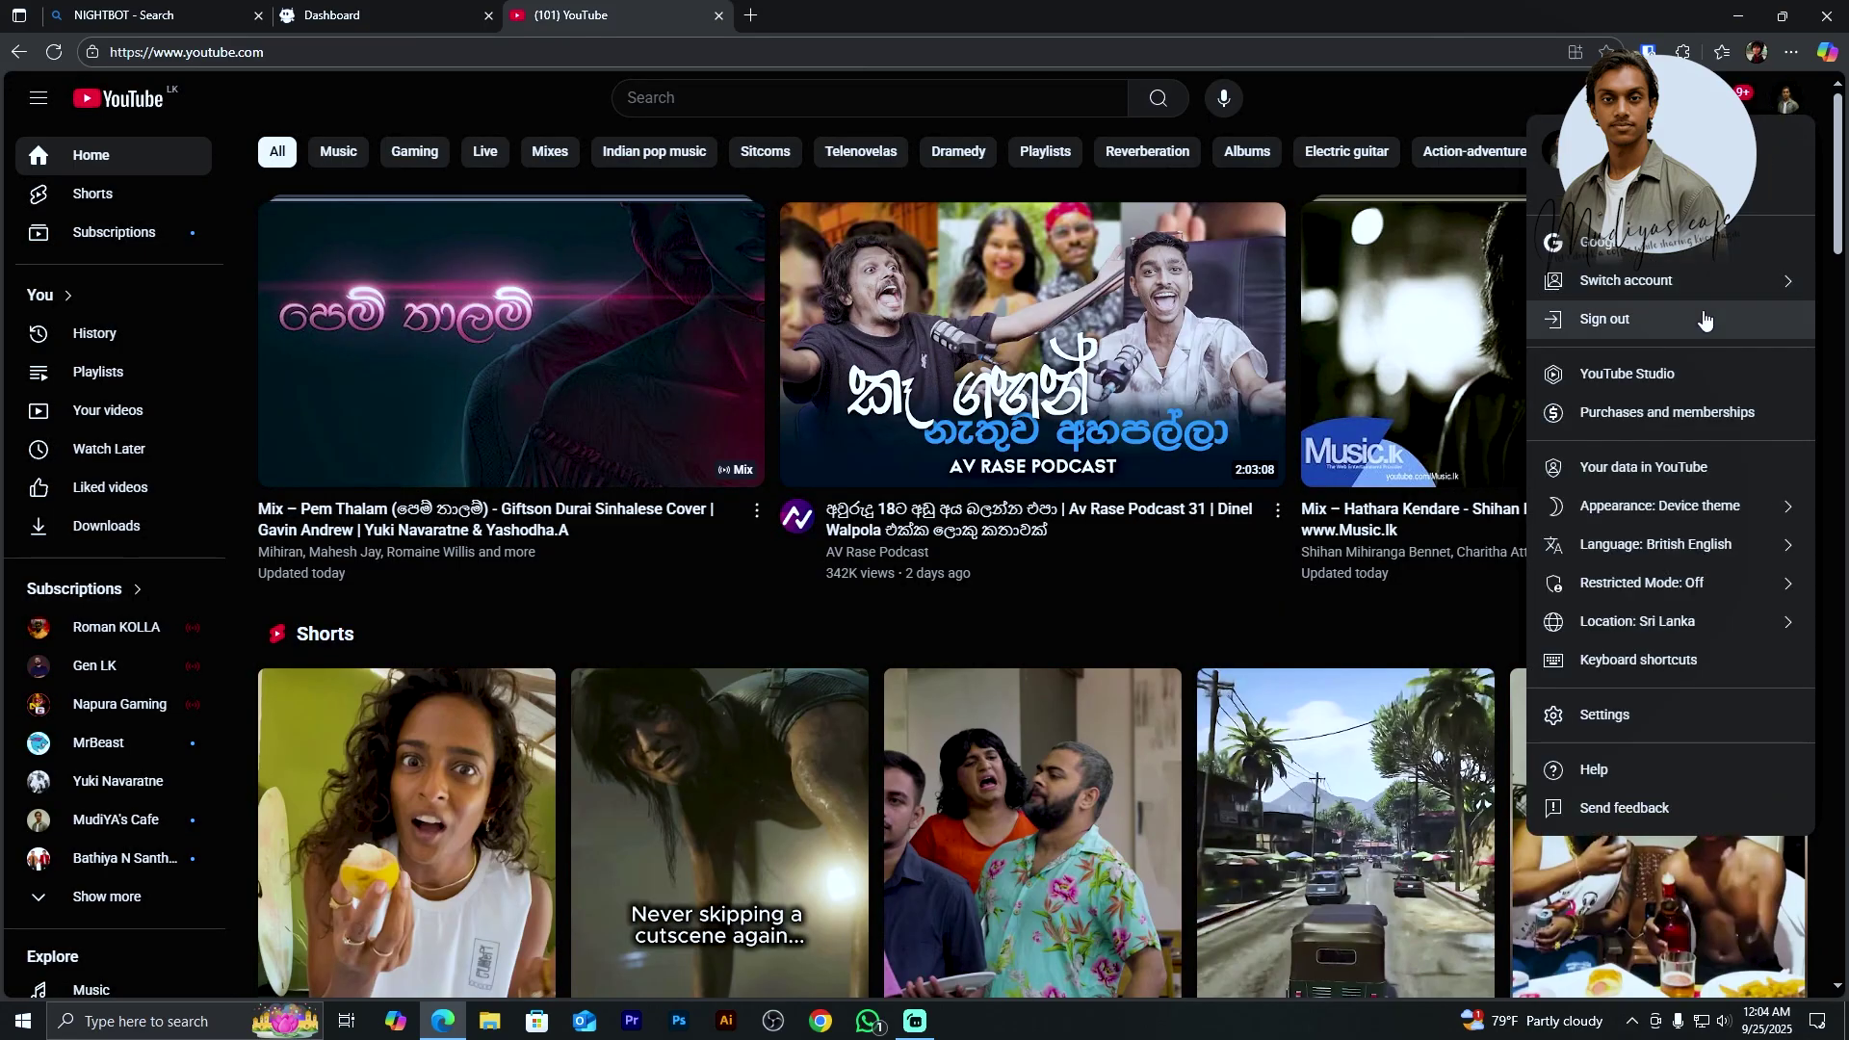
left_click(1676, 373)
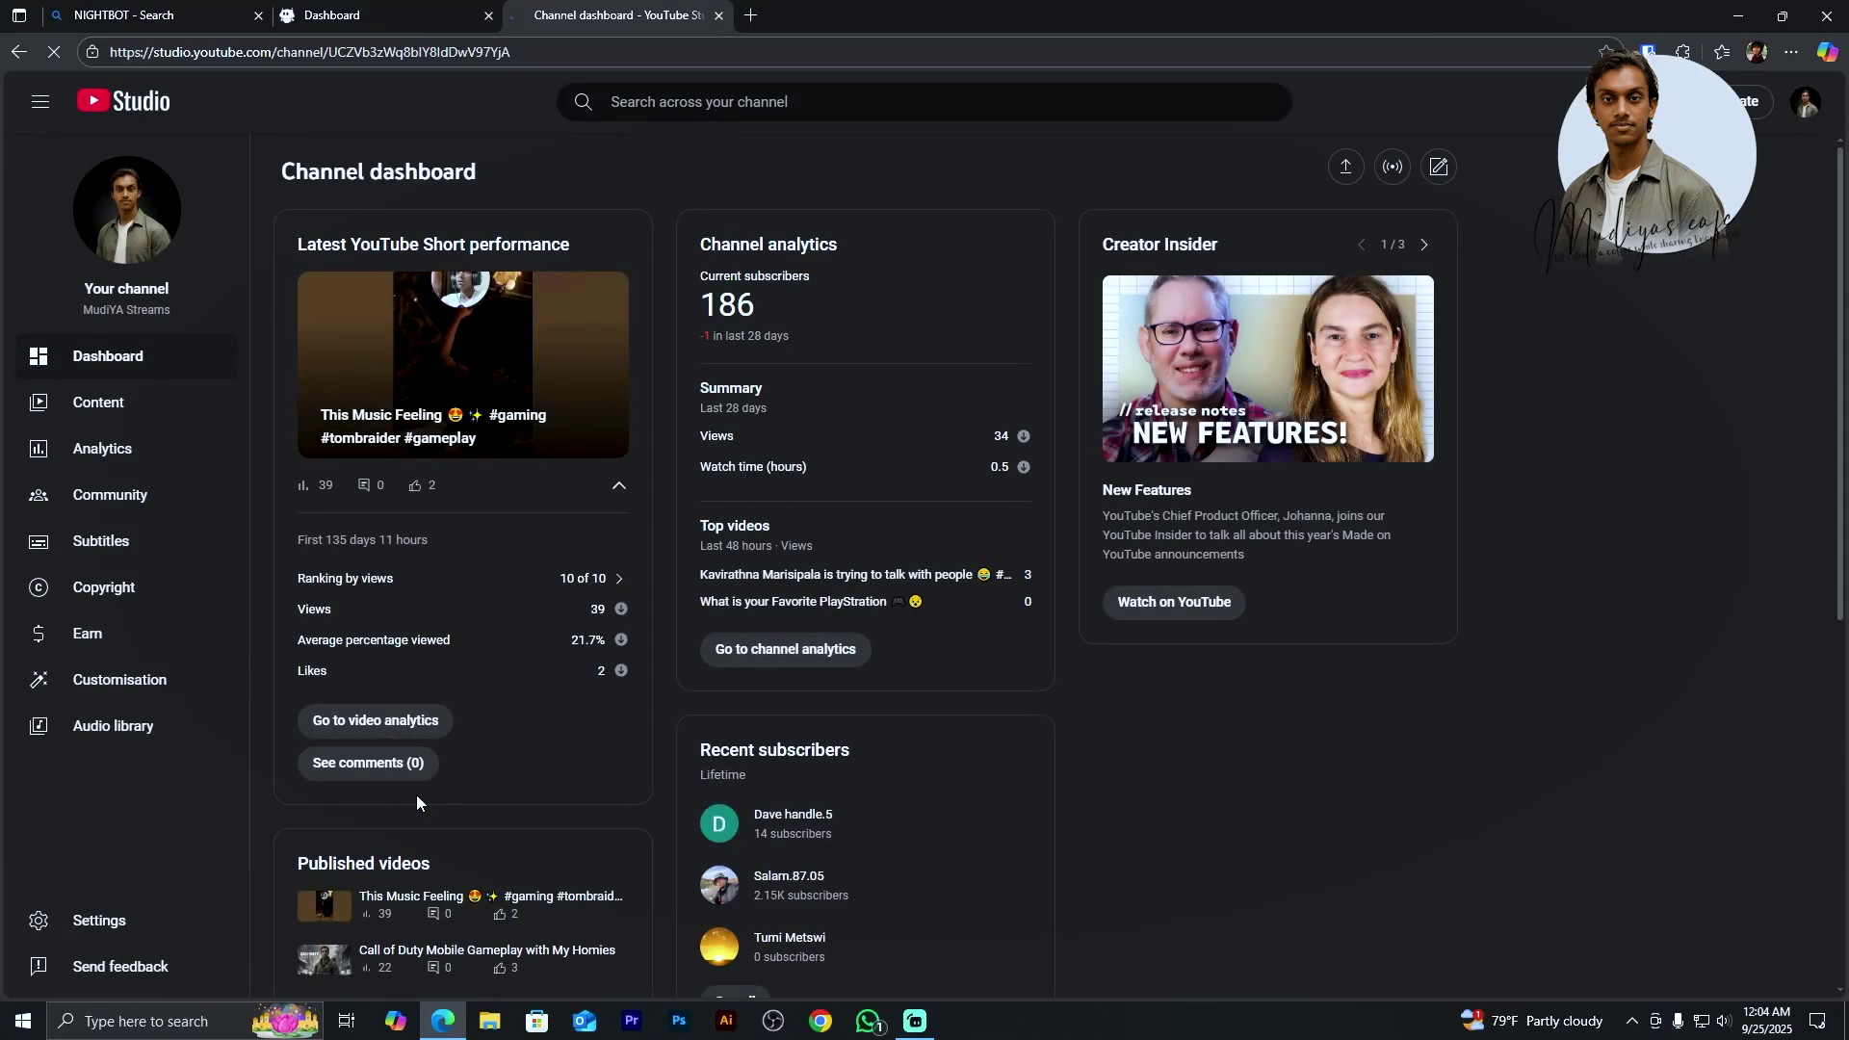
Step: Remove Nightbot from the standard moderators in the community moderation user management settings and save
left_click(108, 924)
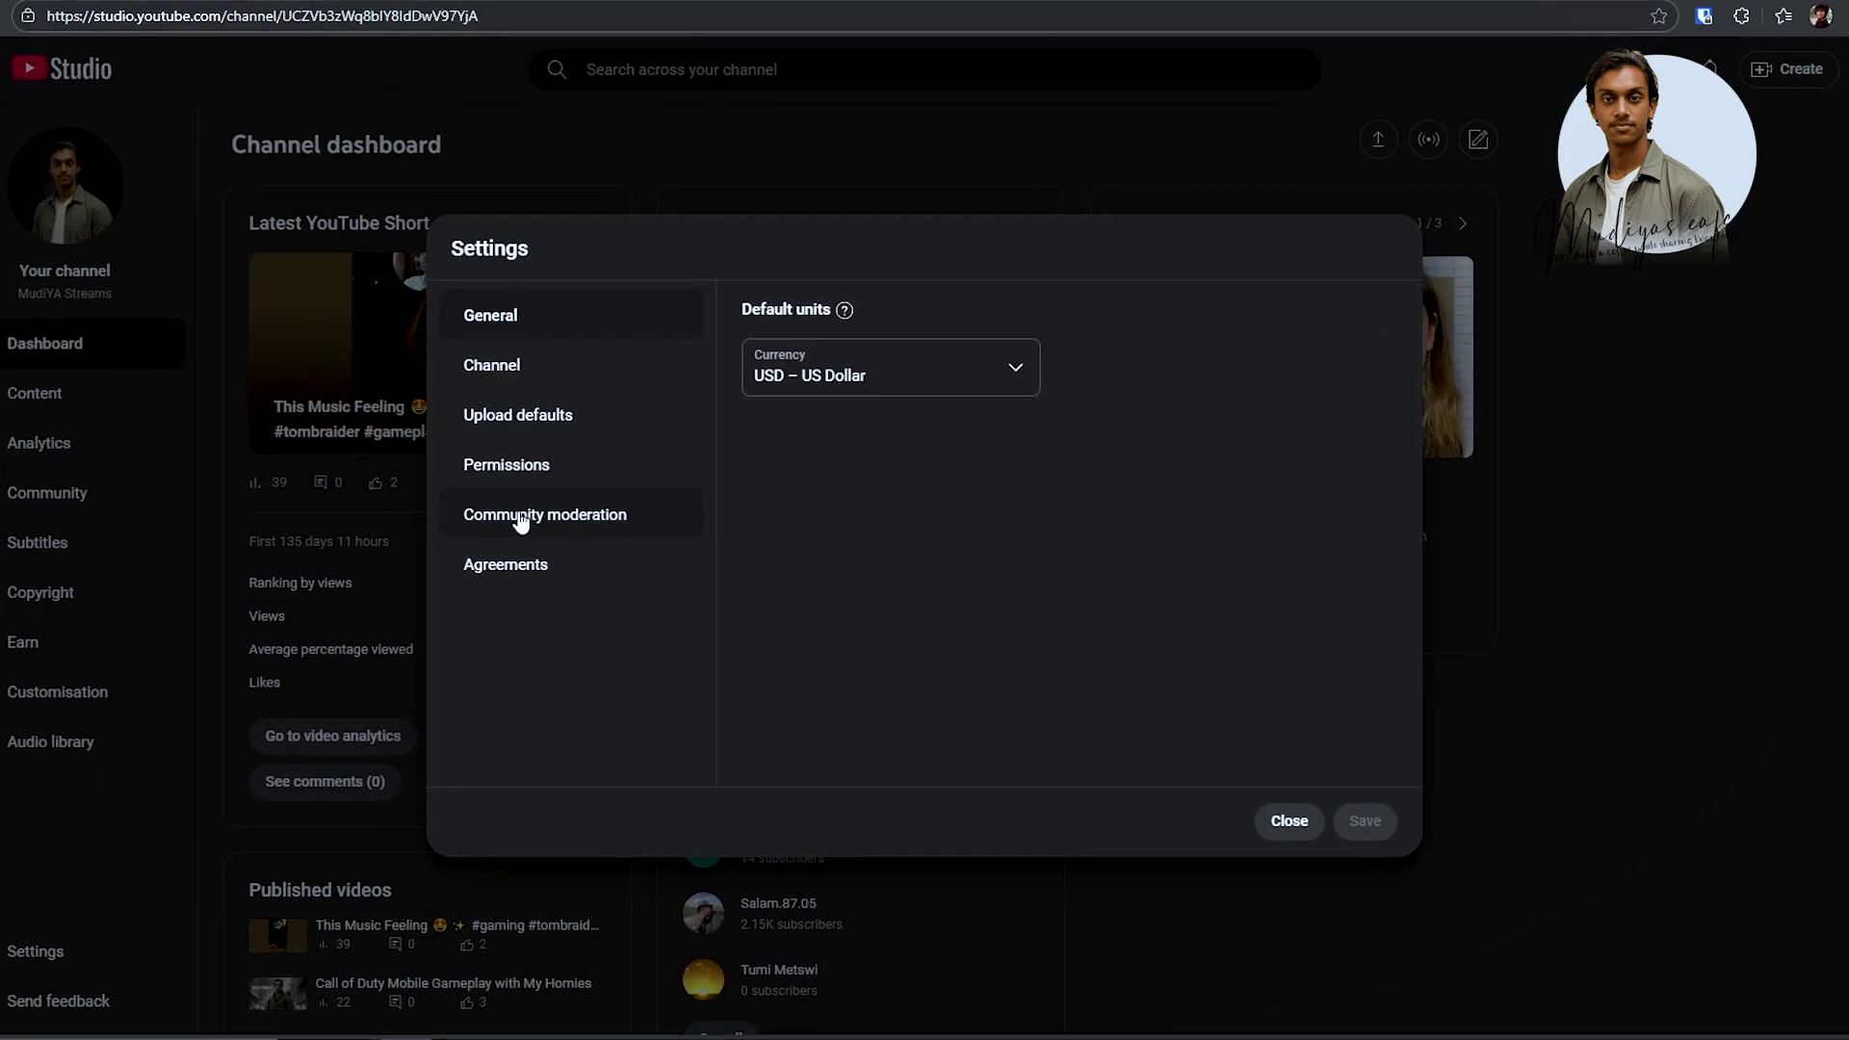
left_click(609, 532)
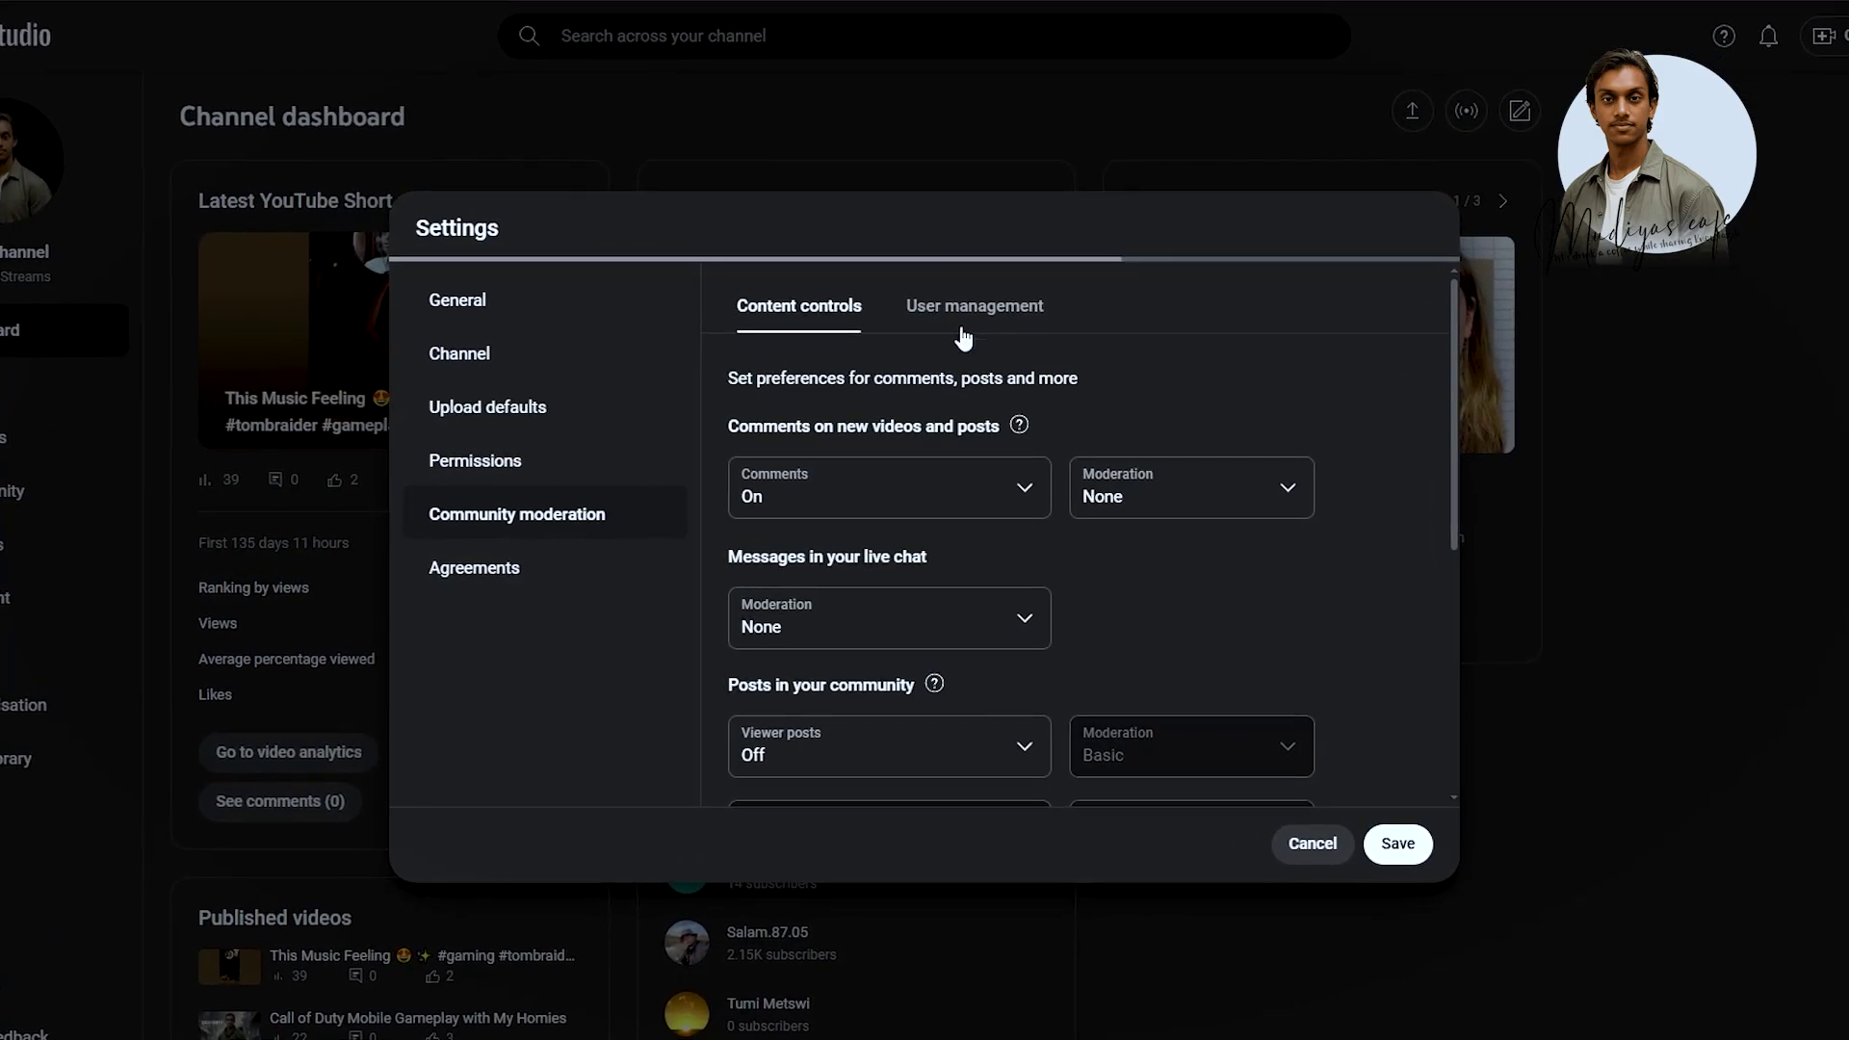
left_click(1003, 311)
scroll(887, 495, "down", 3)
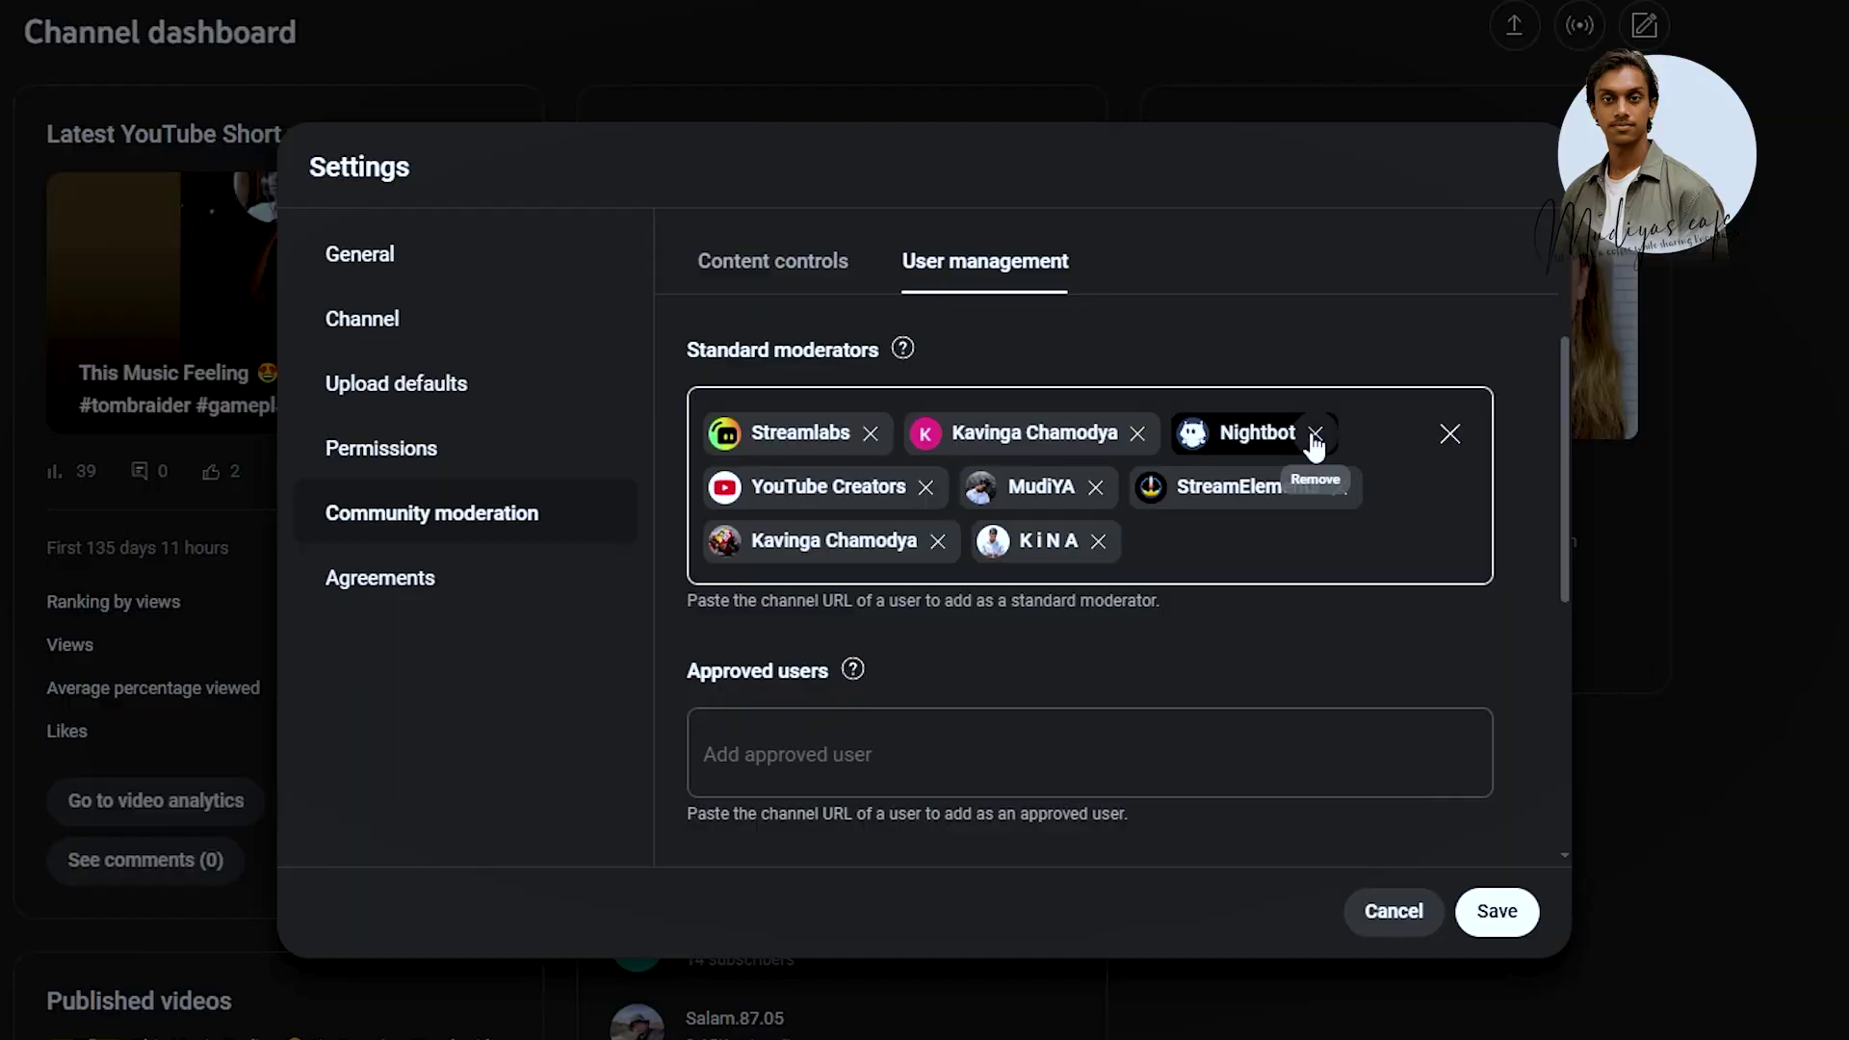
left_click(1327, 430)
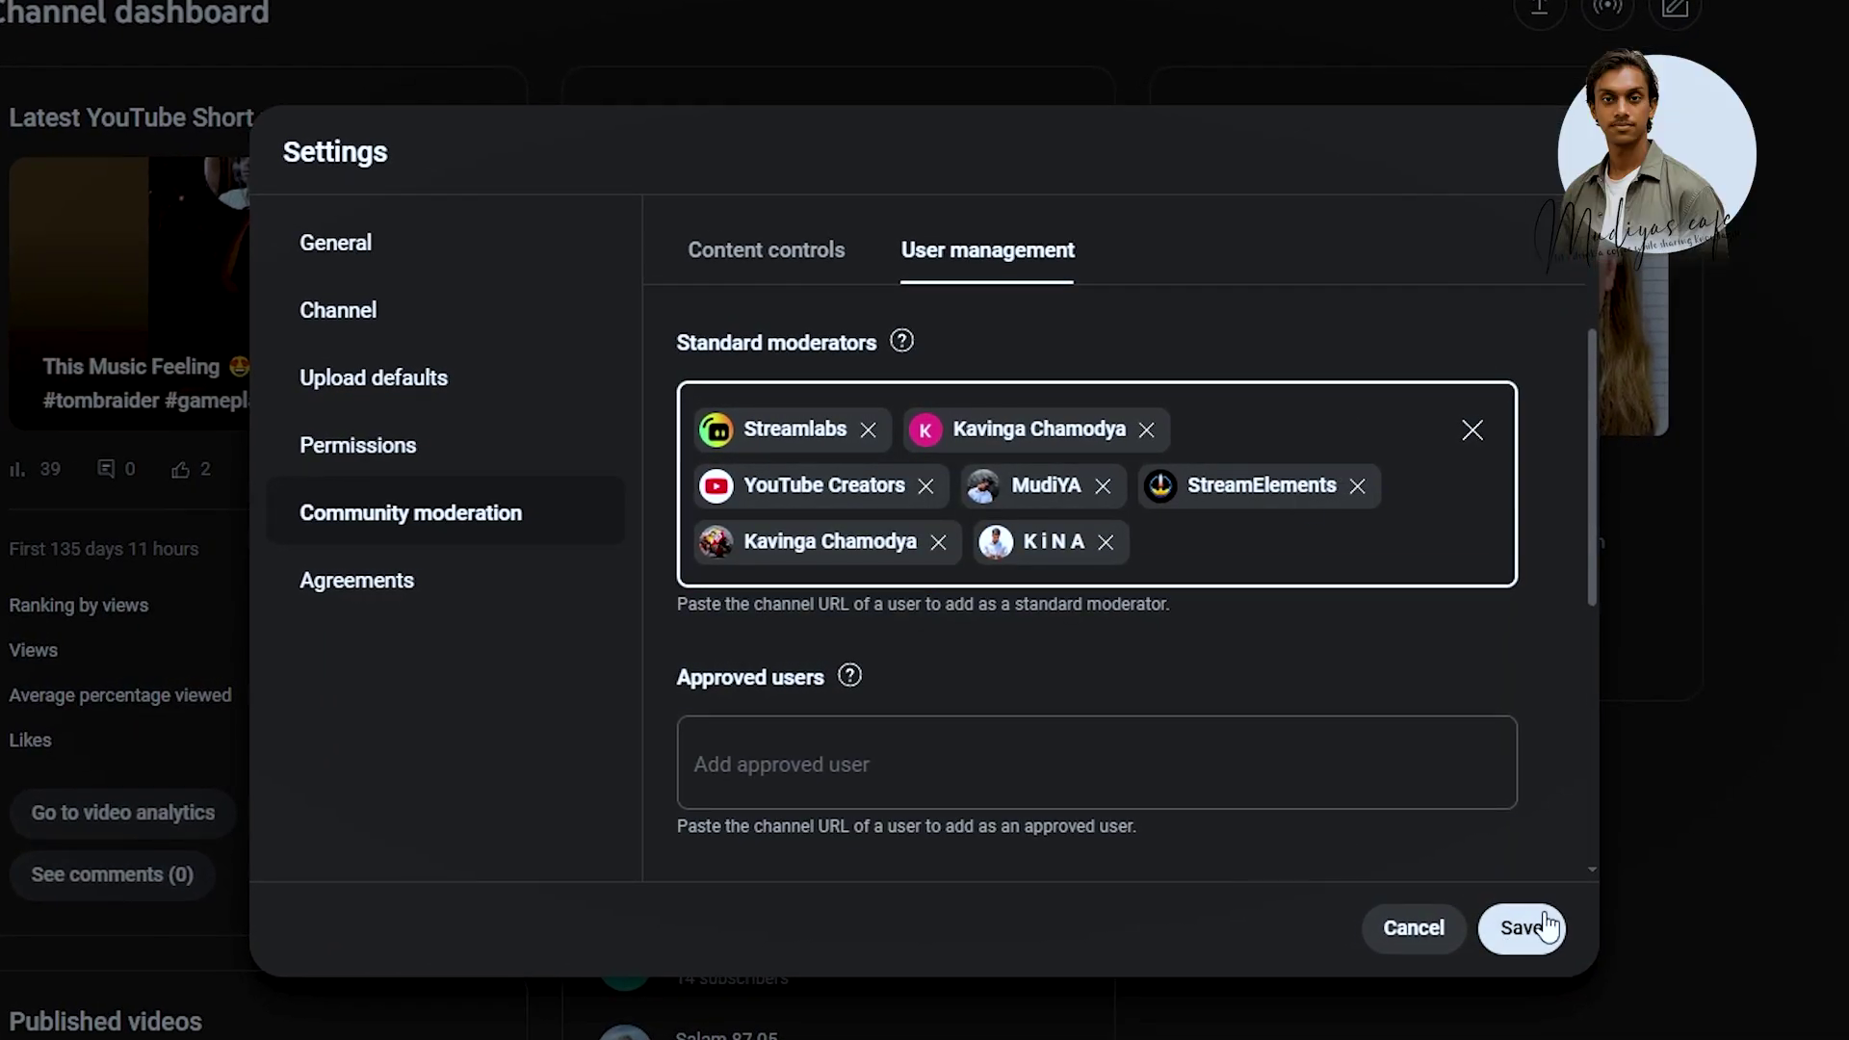
left_click(1512, 922)
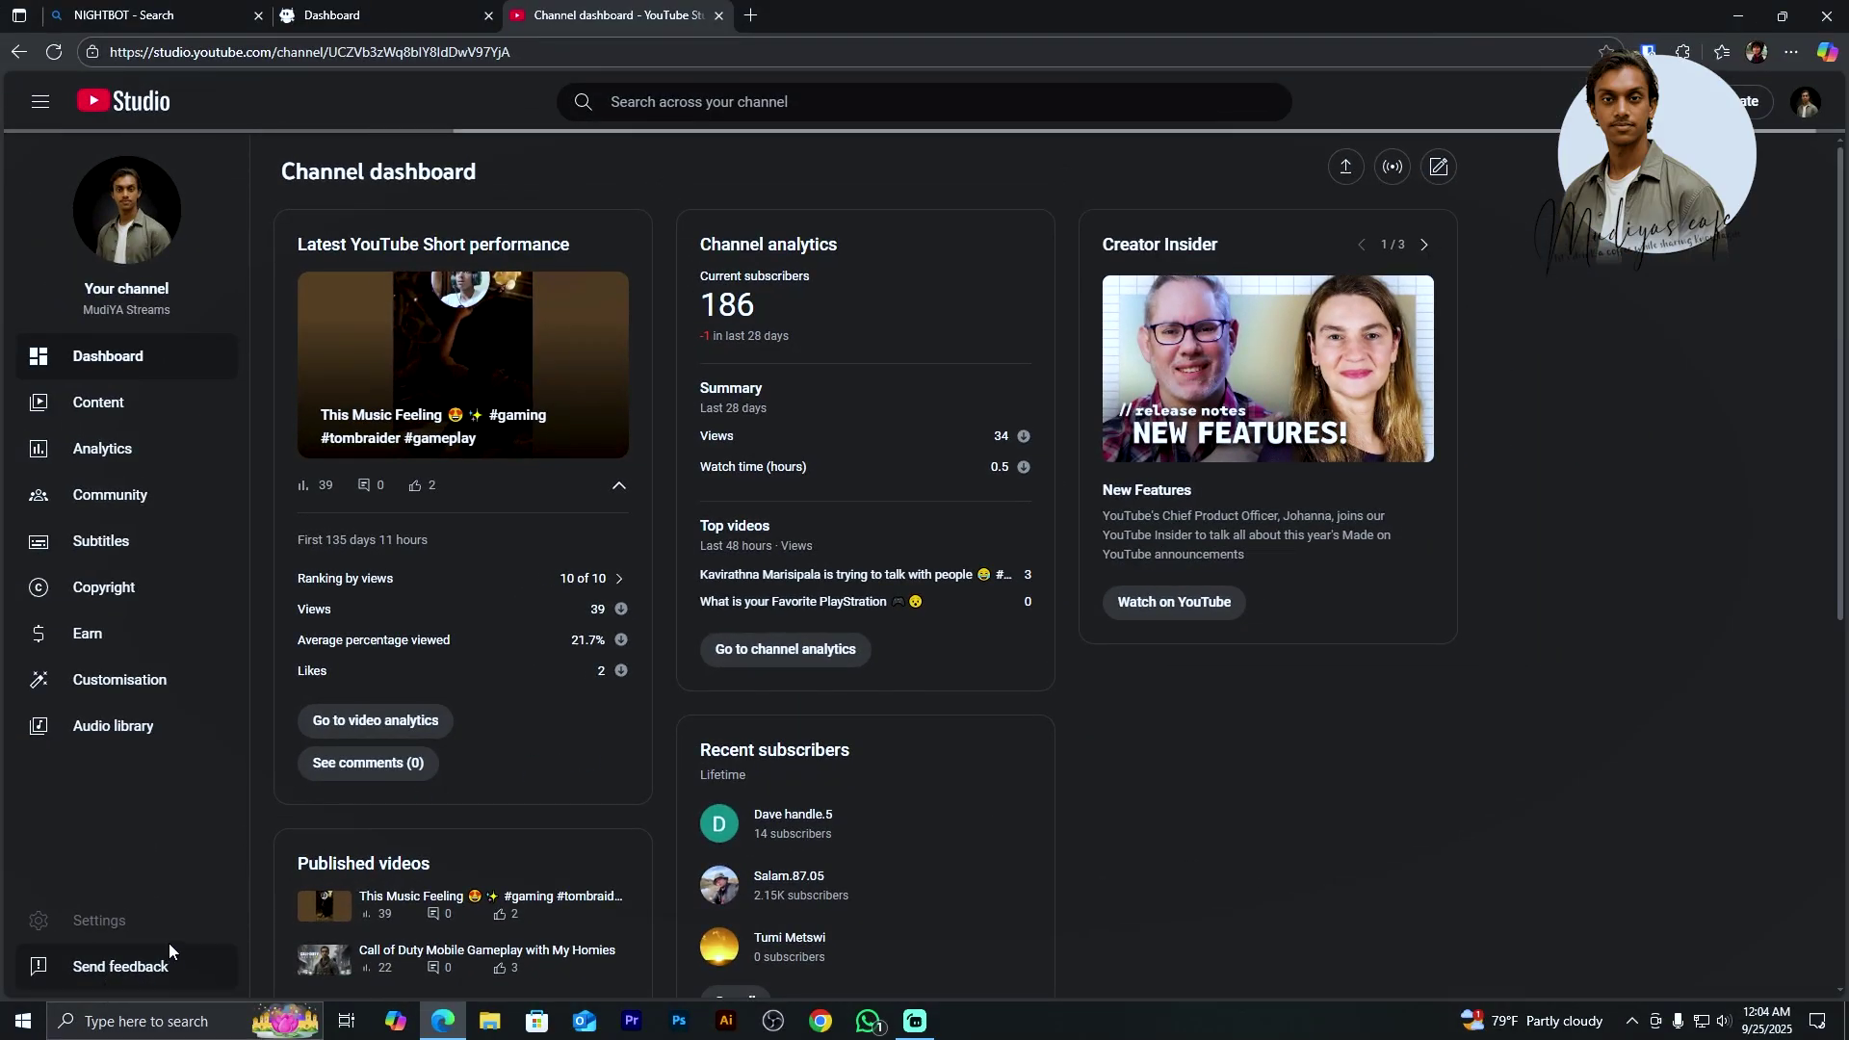
Step: Add Nightbot as a standard moderator in the community moderation settings using channel ID UCSvjQBDgYDB5TGVmCZObcwA, and save
left_click(95, 920)
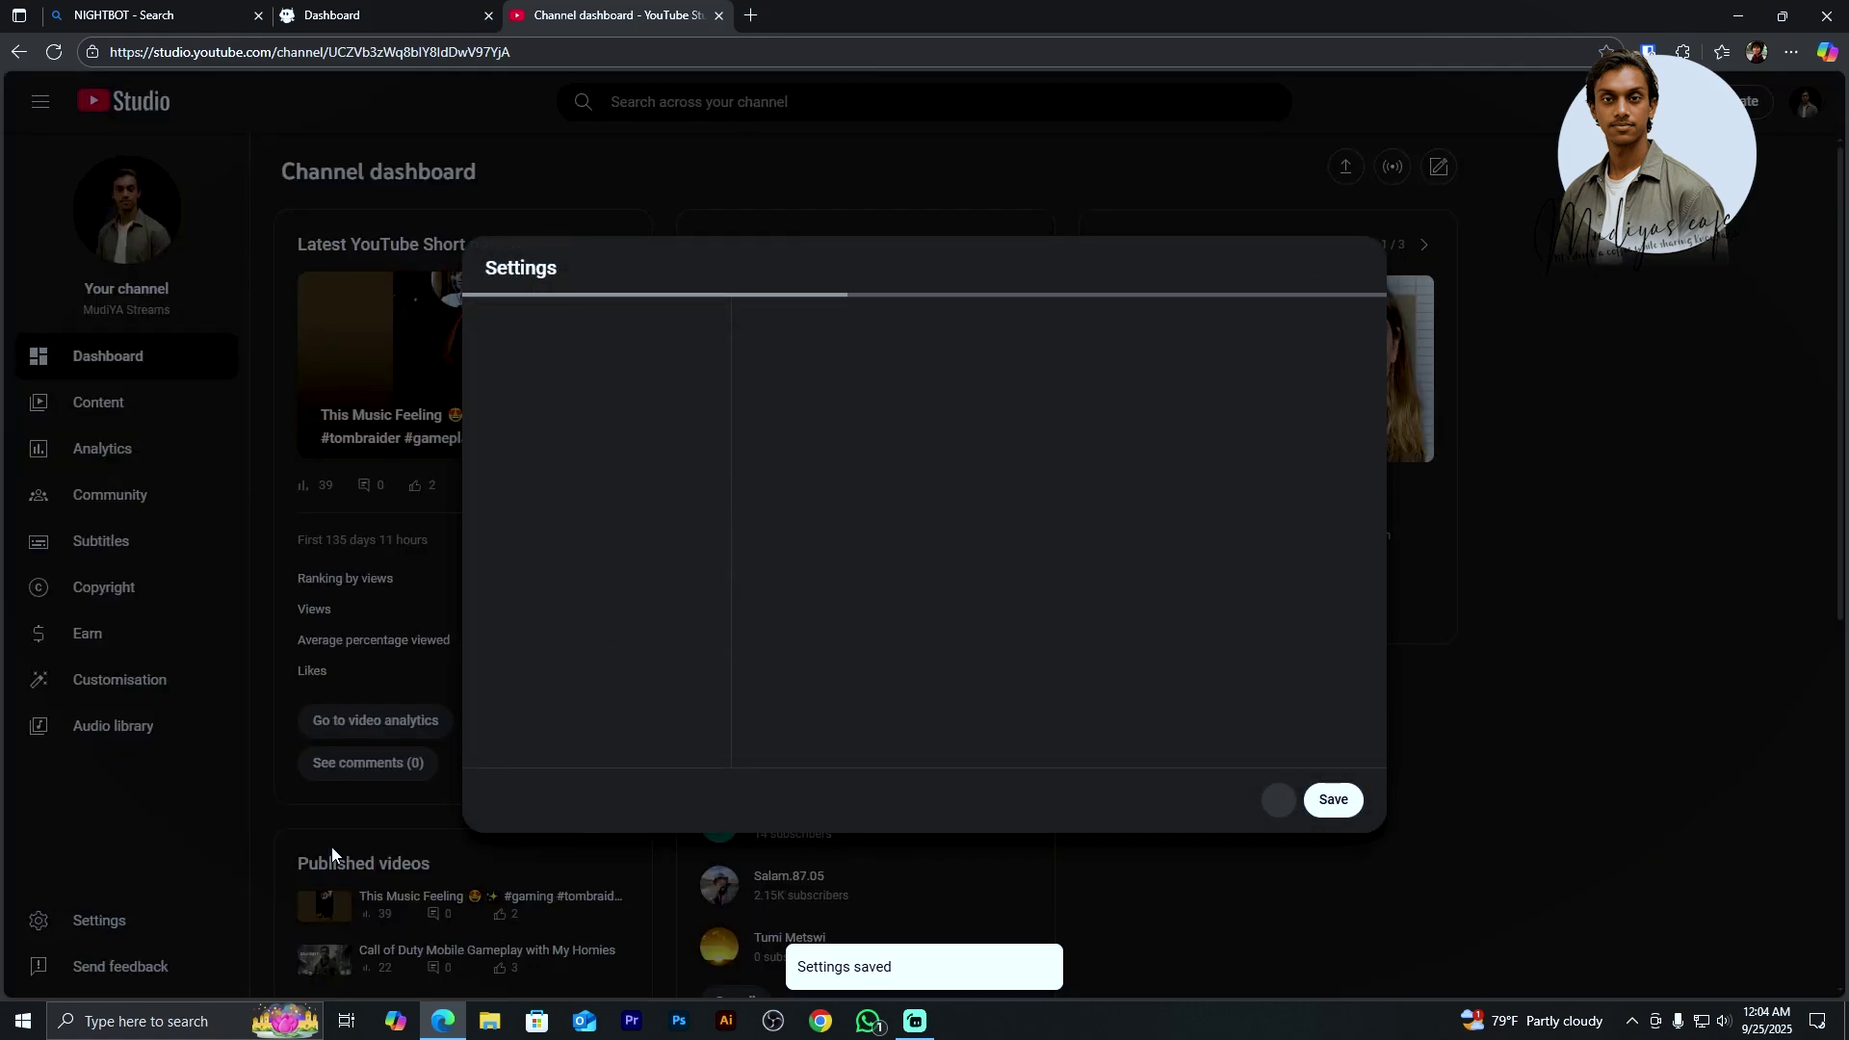
left_click(566, 528)
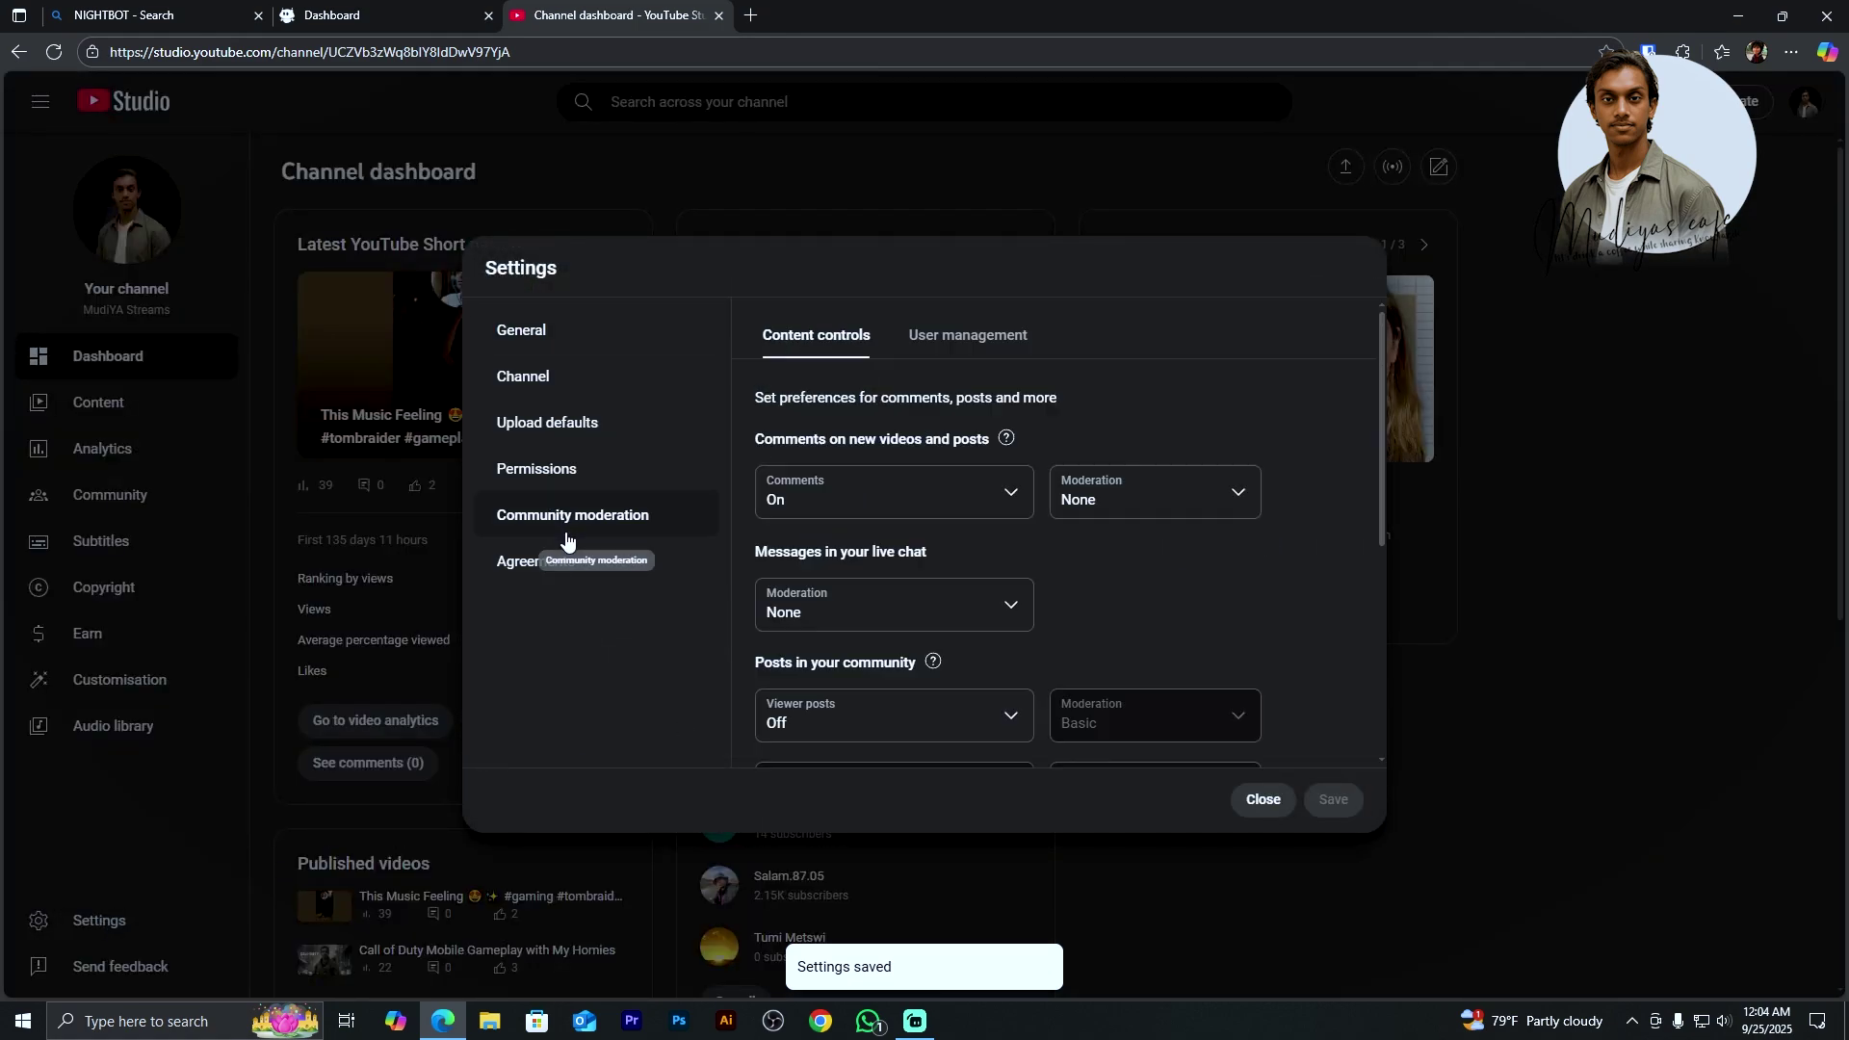
left_click(970, 345)
scroll(1034, 638, "down", 3)
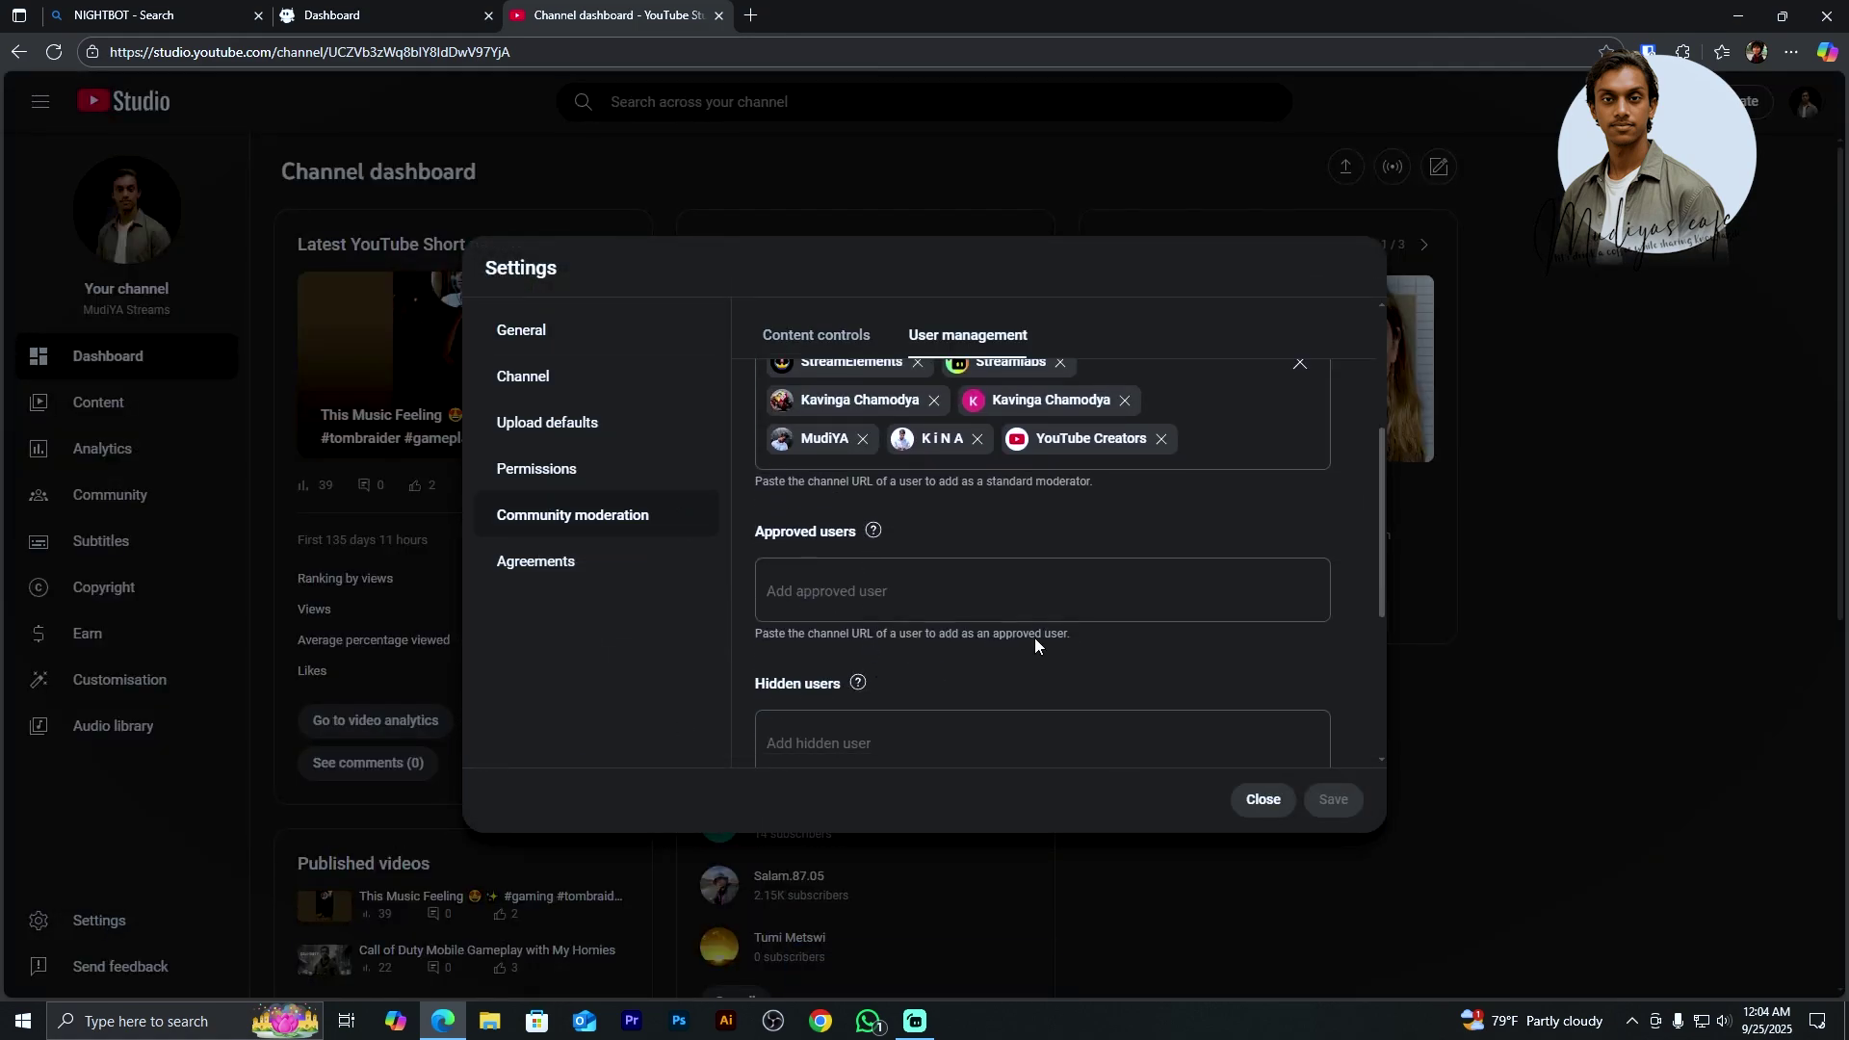
scroll(1092, 516, "up", 2)
left_click(1225, 628)
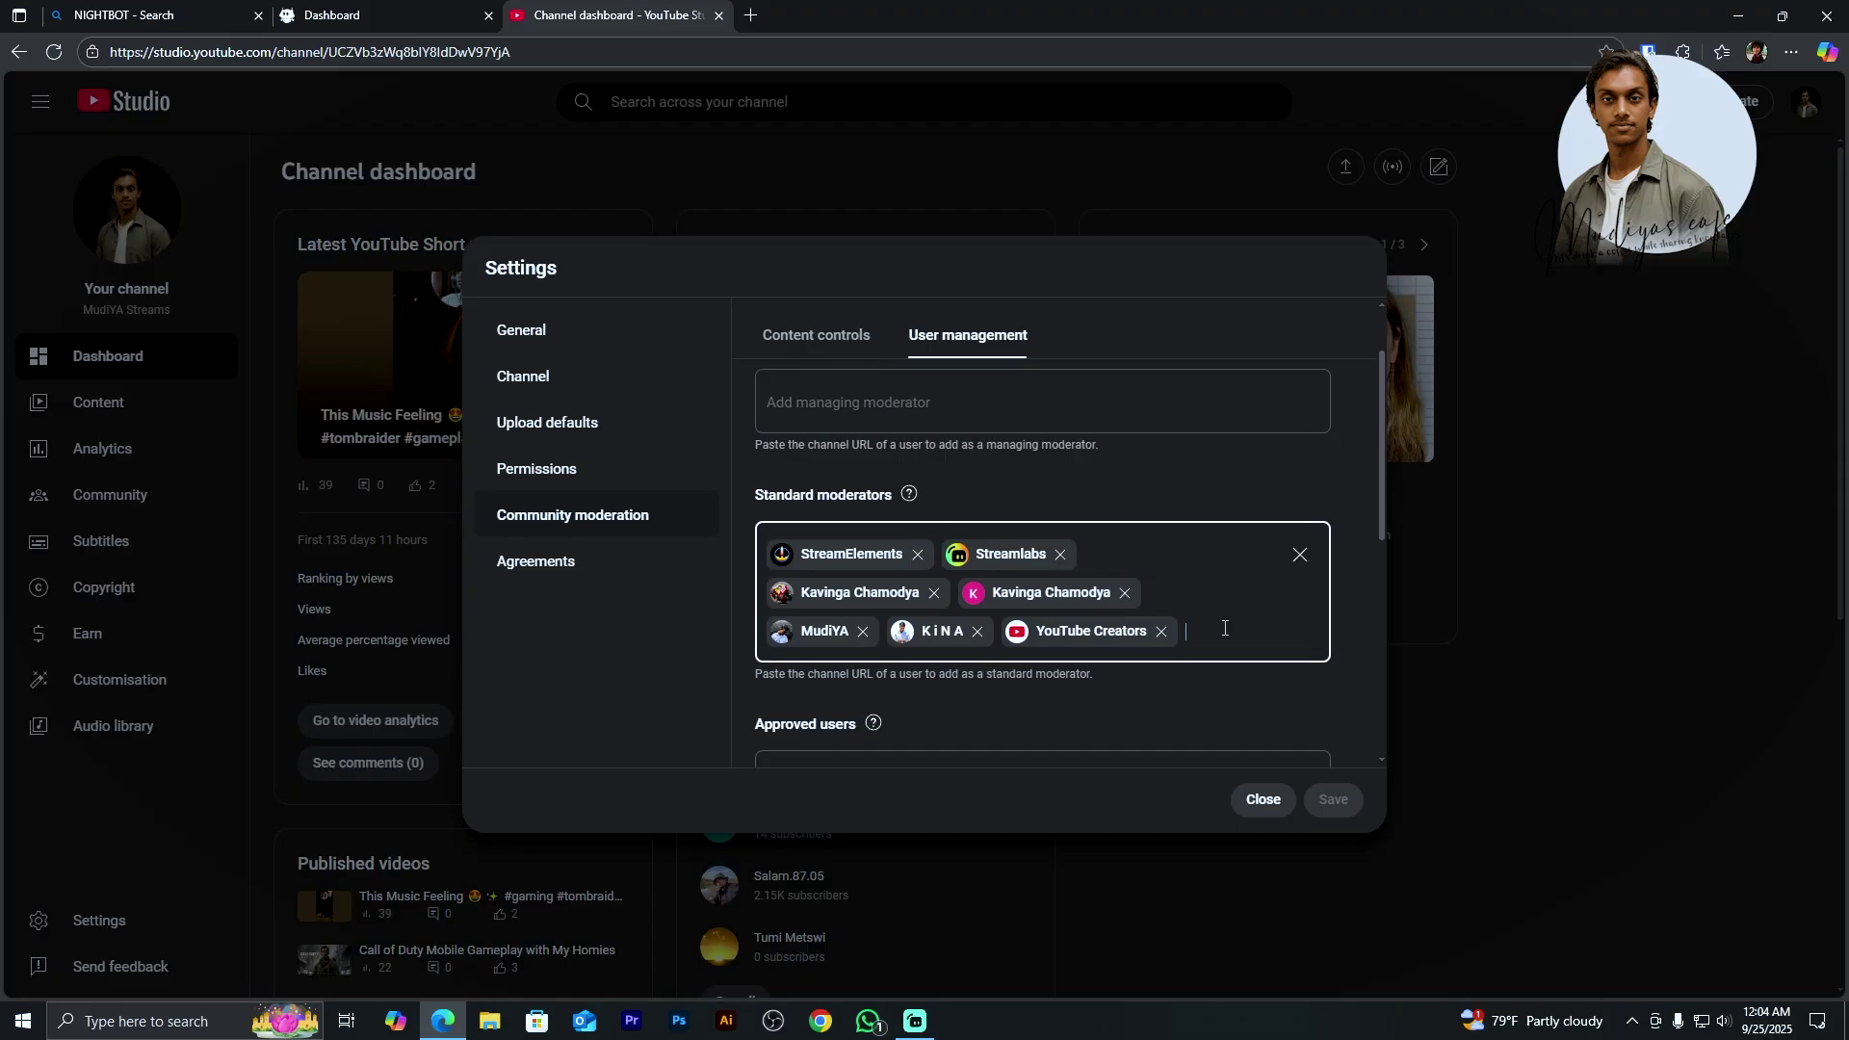
type("UCSvjQBDgYDB5TGVmCZObcwA")
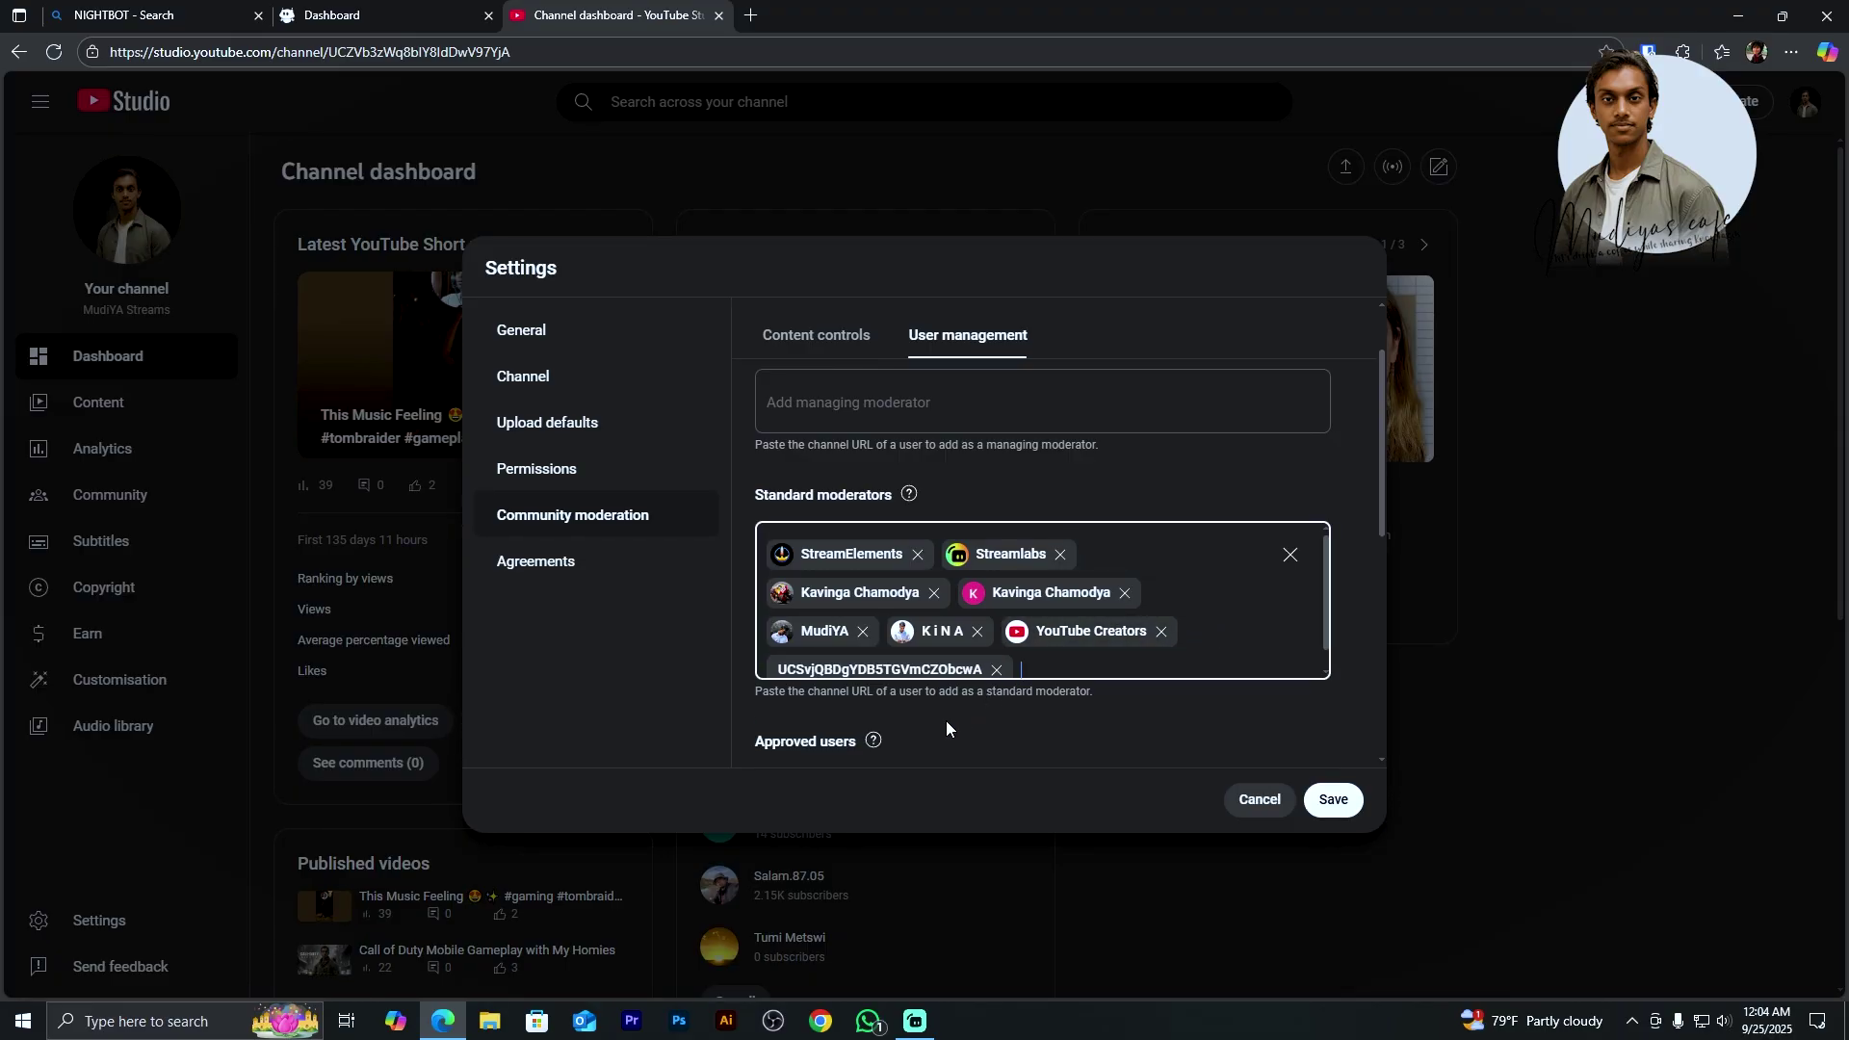
left_click(1333, 802)
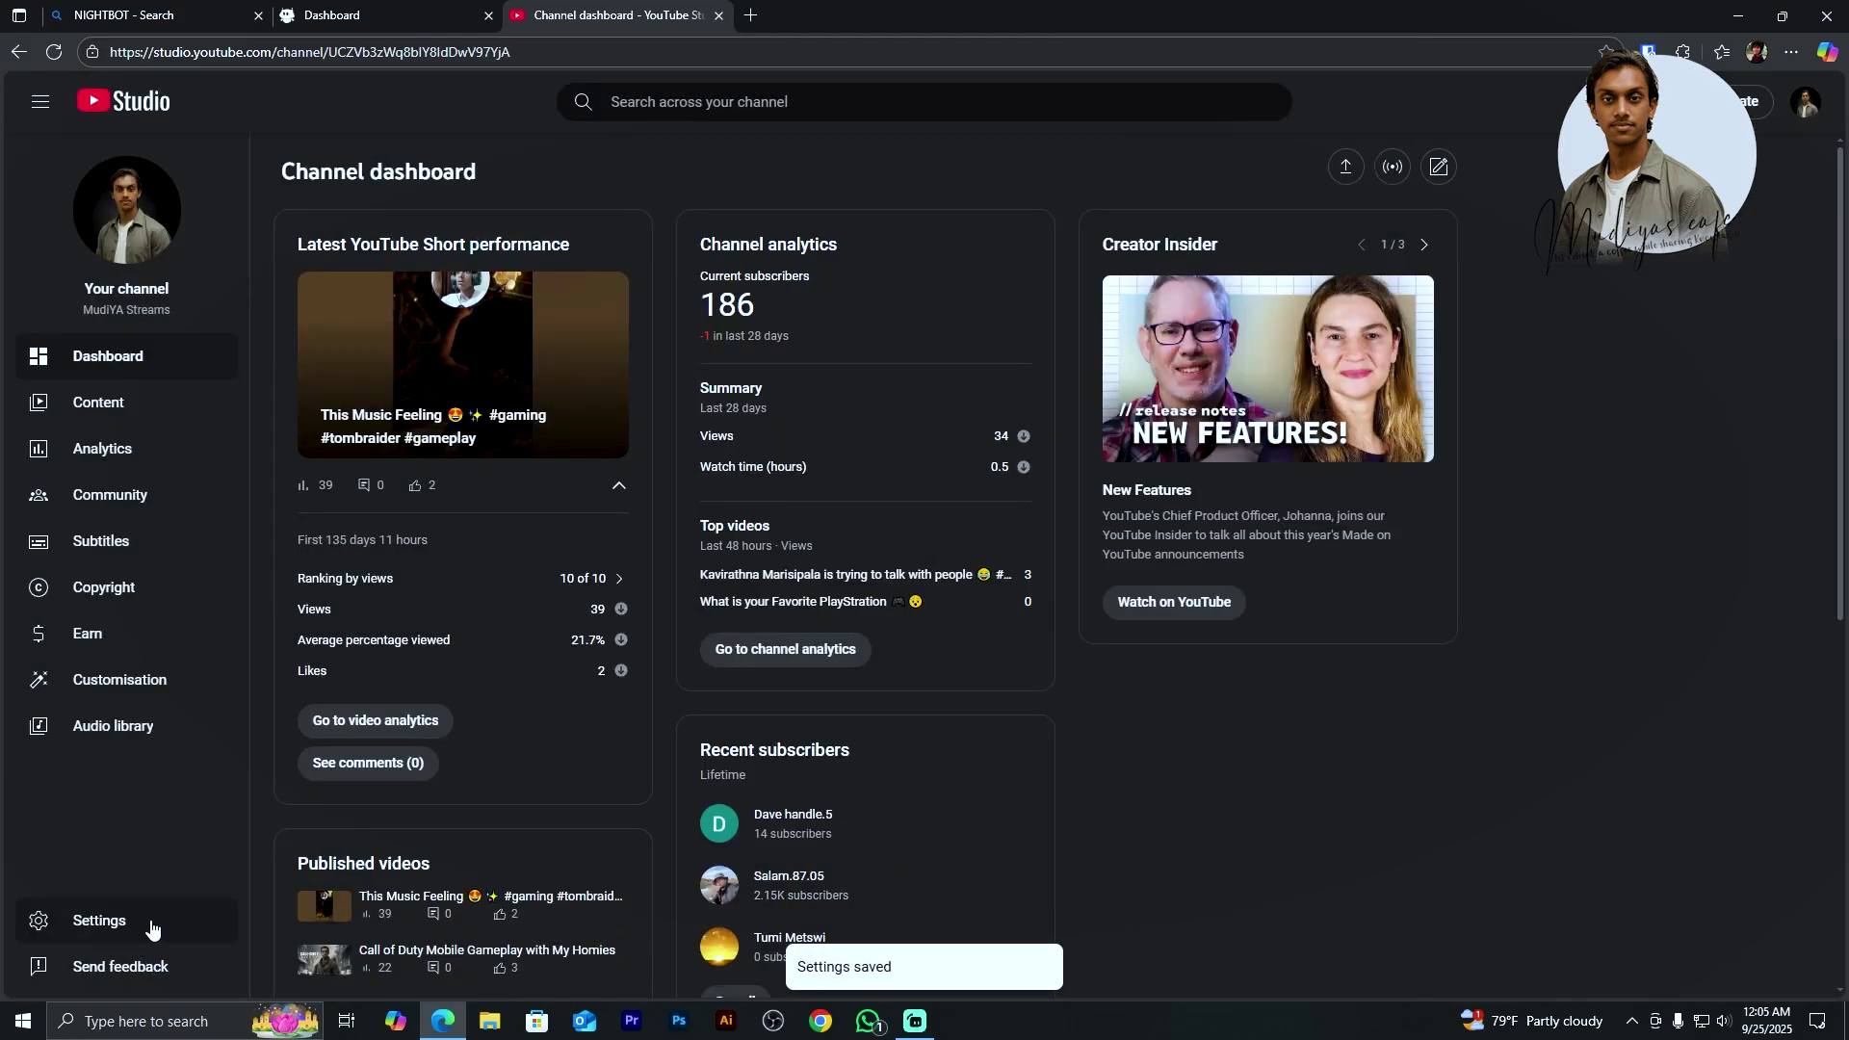
Step: Check the standard moderators list under community moderation for Nightbot and close the settings
left_click(151, 923)
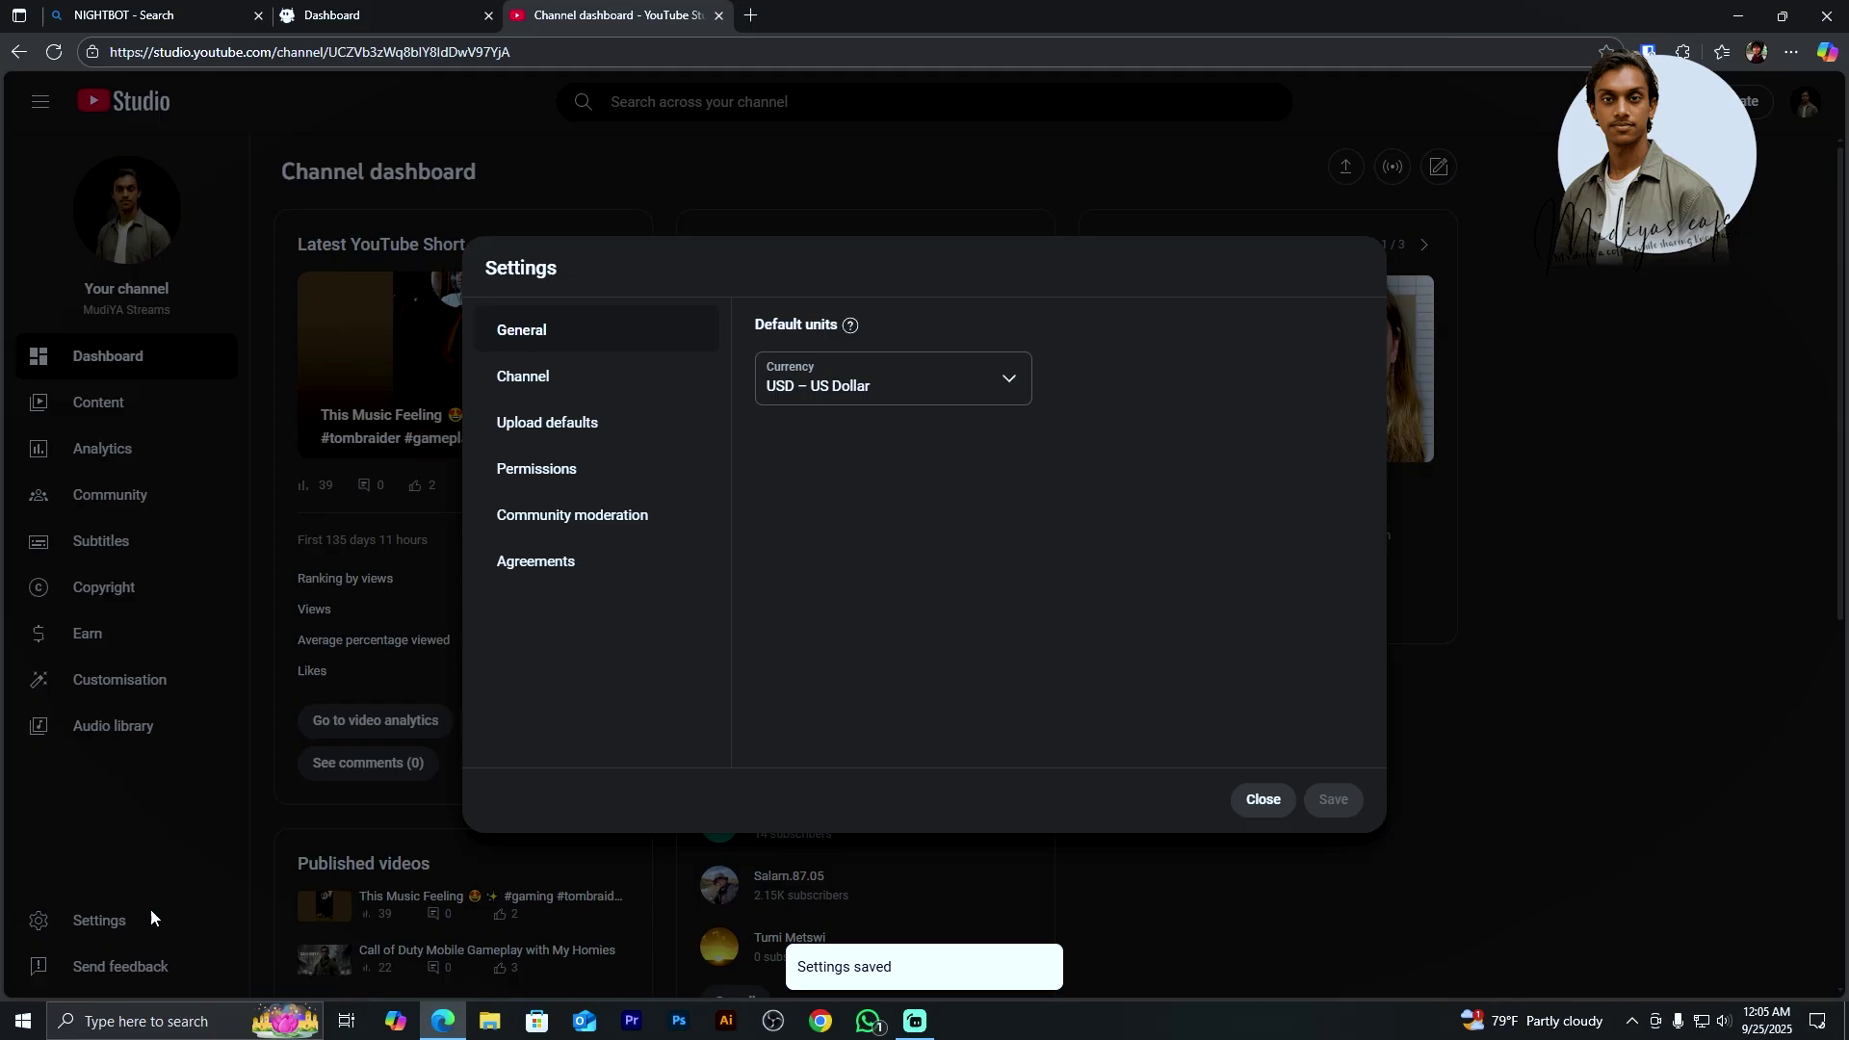
left_click(578, 513)
left_click(964, 348)
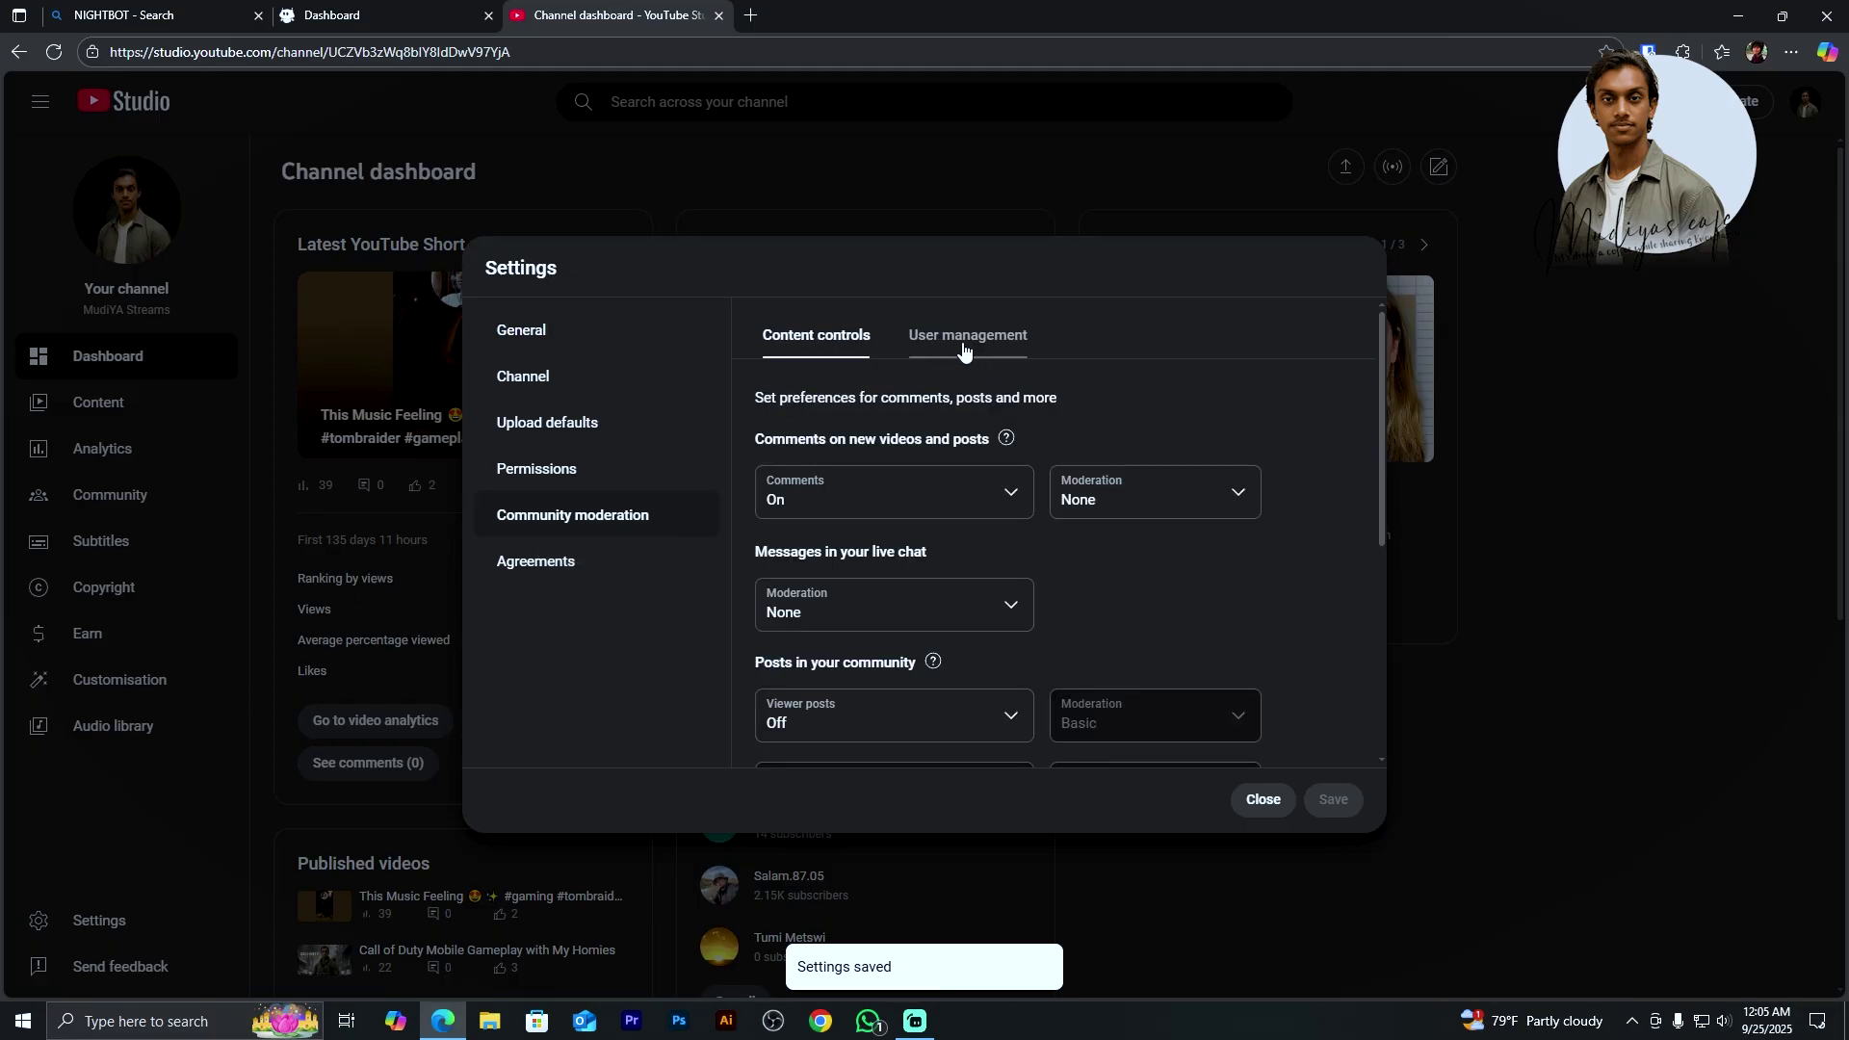
scroll(942, 559, "down", 2)
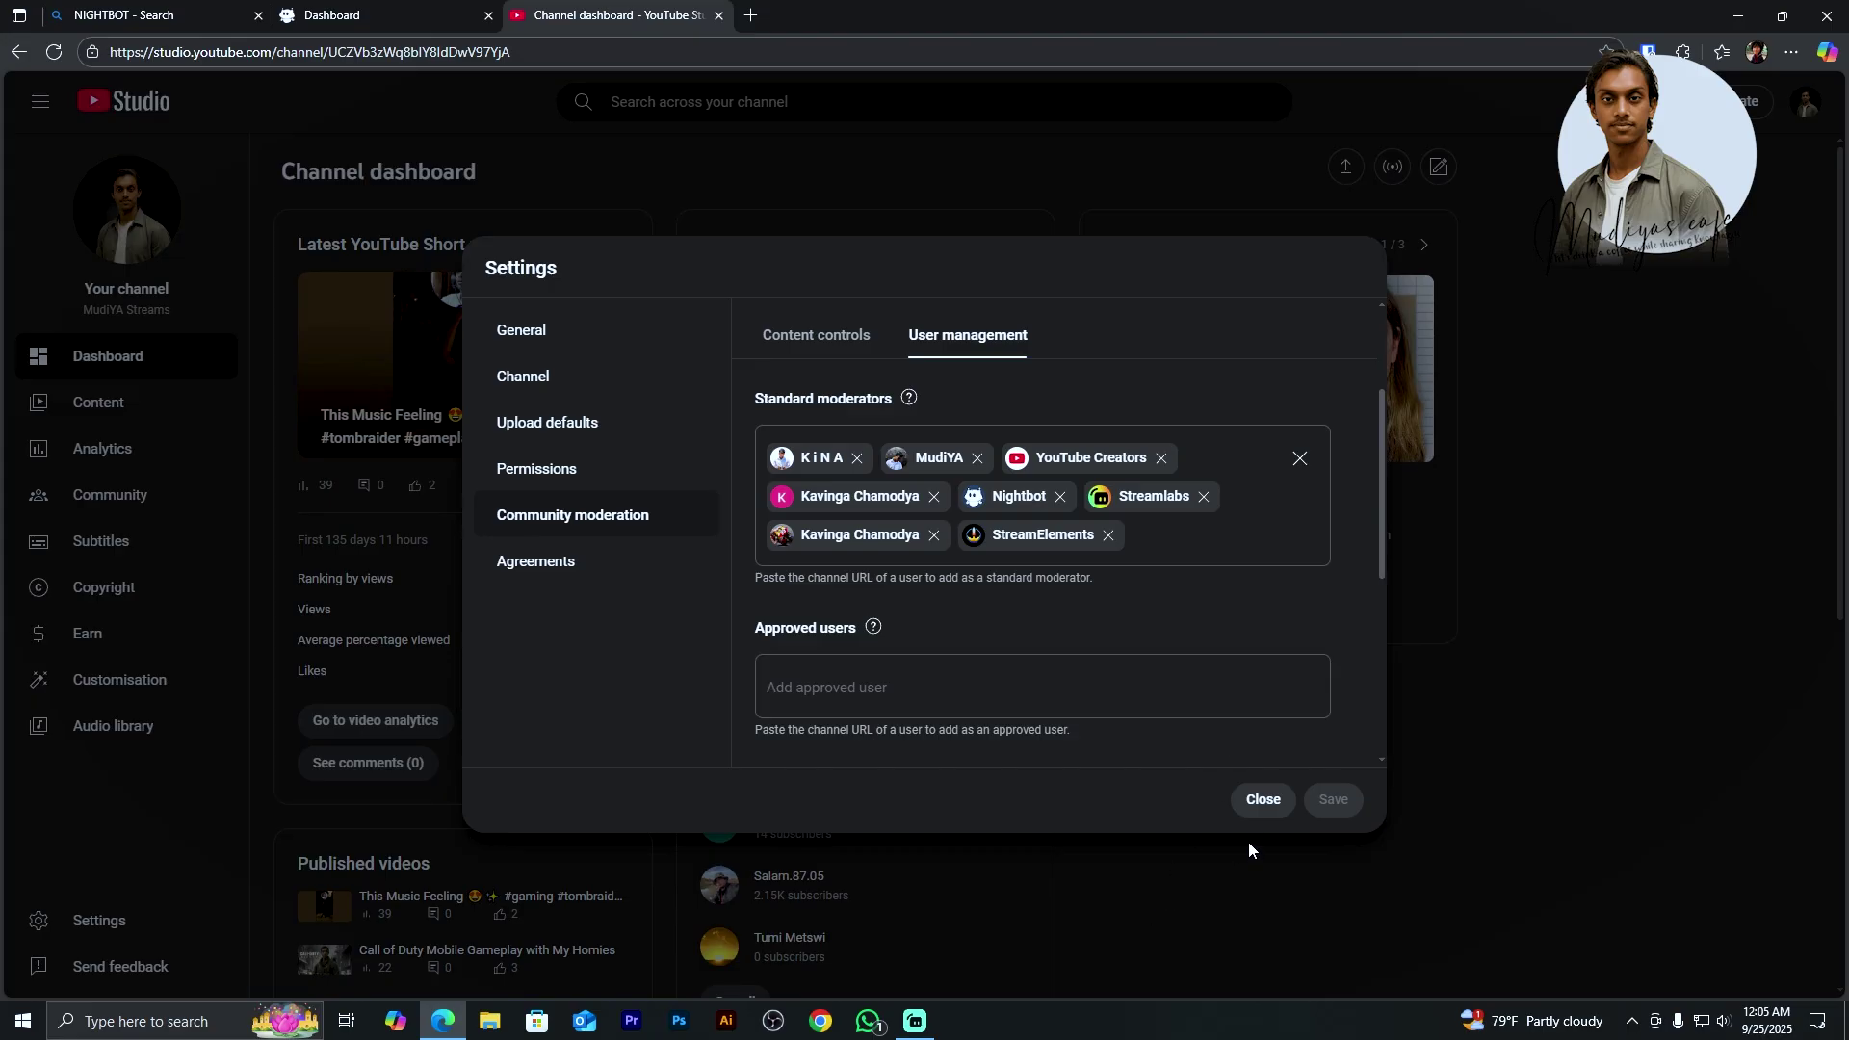
left_click(1257, 812)
Step: Return to the Nightbot dashboard and look through its default and custom commands
left_click(366, 15)
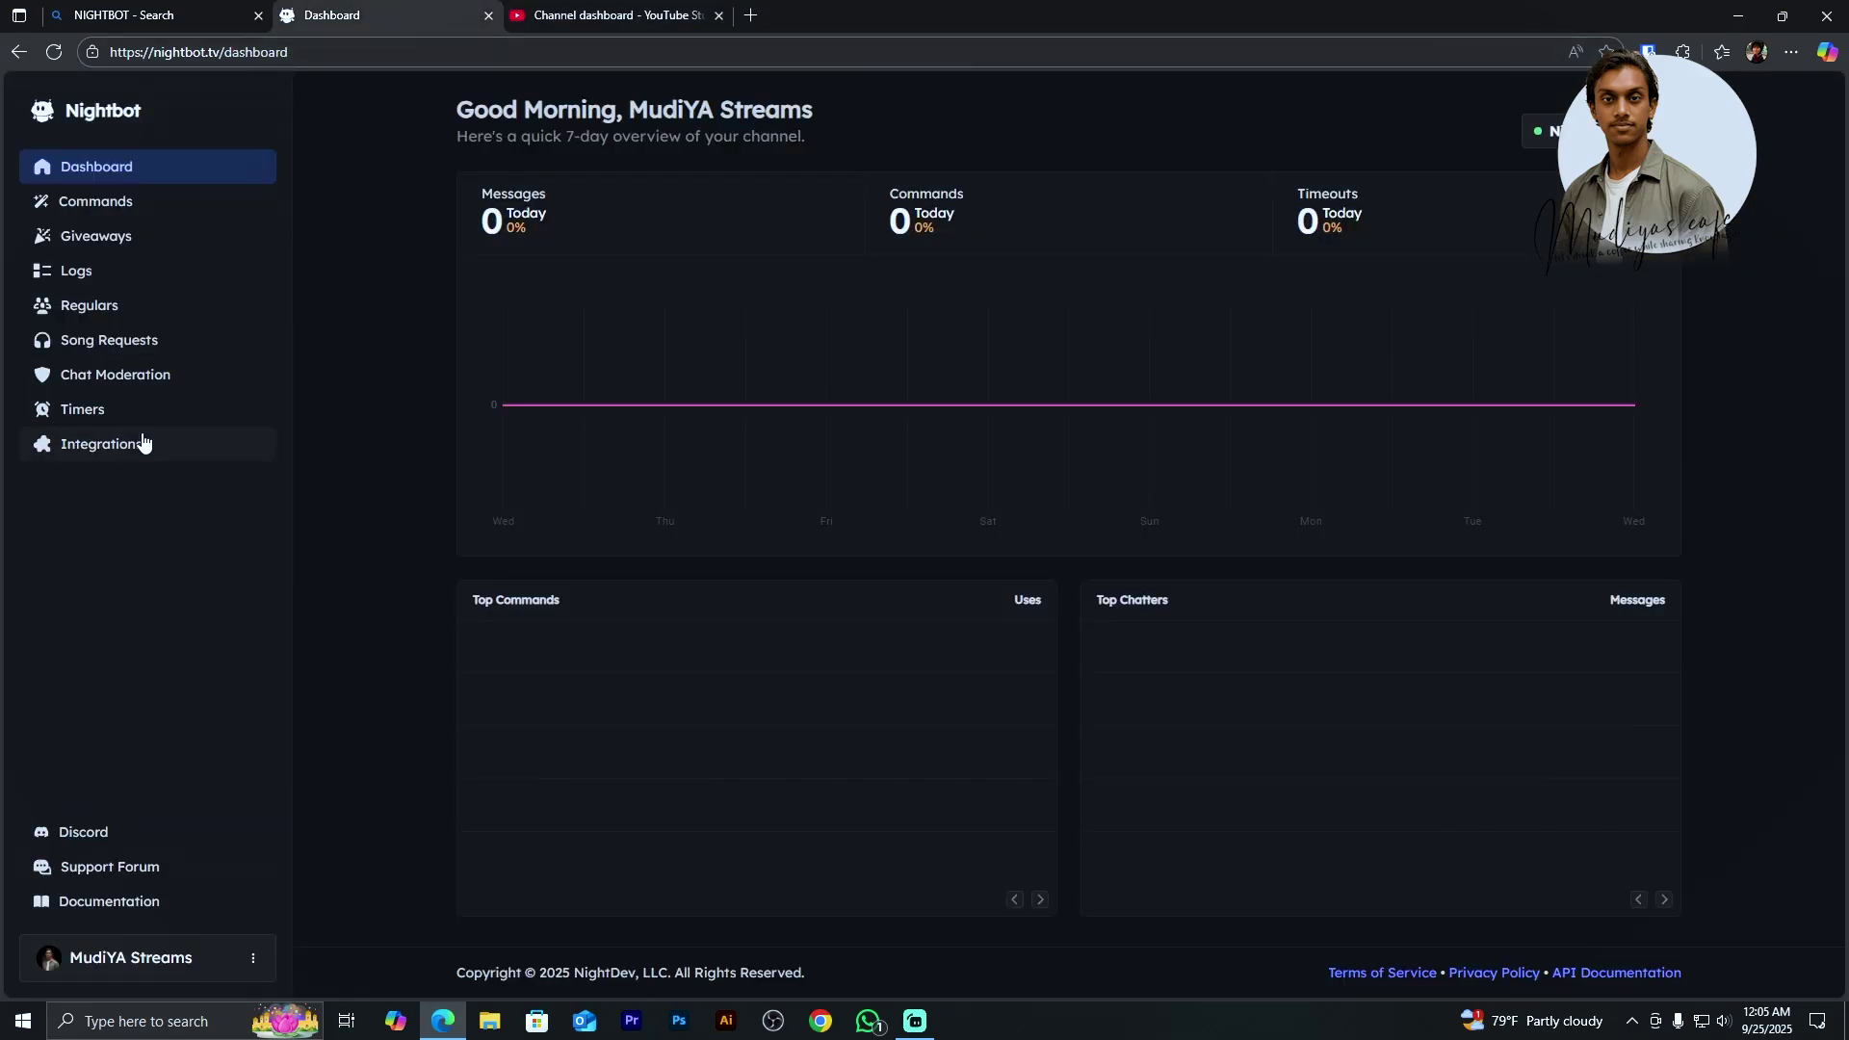
left_click(70, 211)
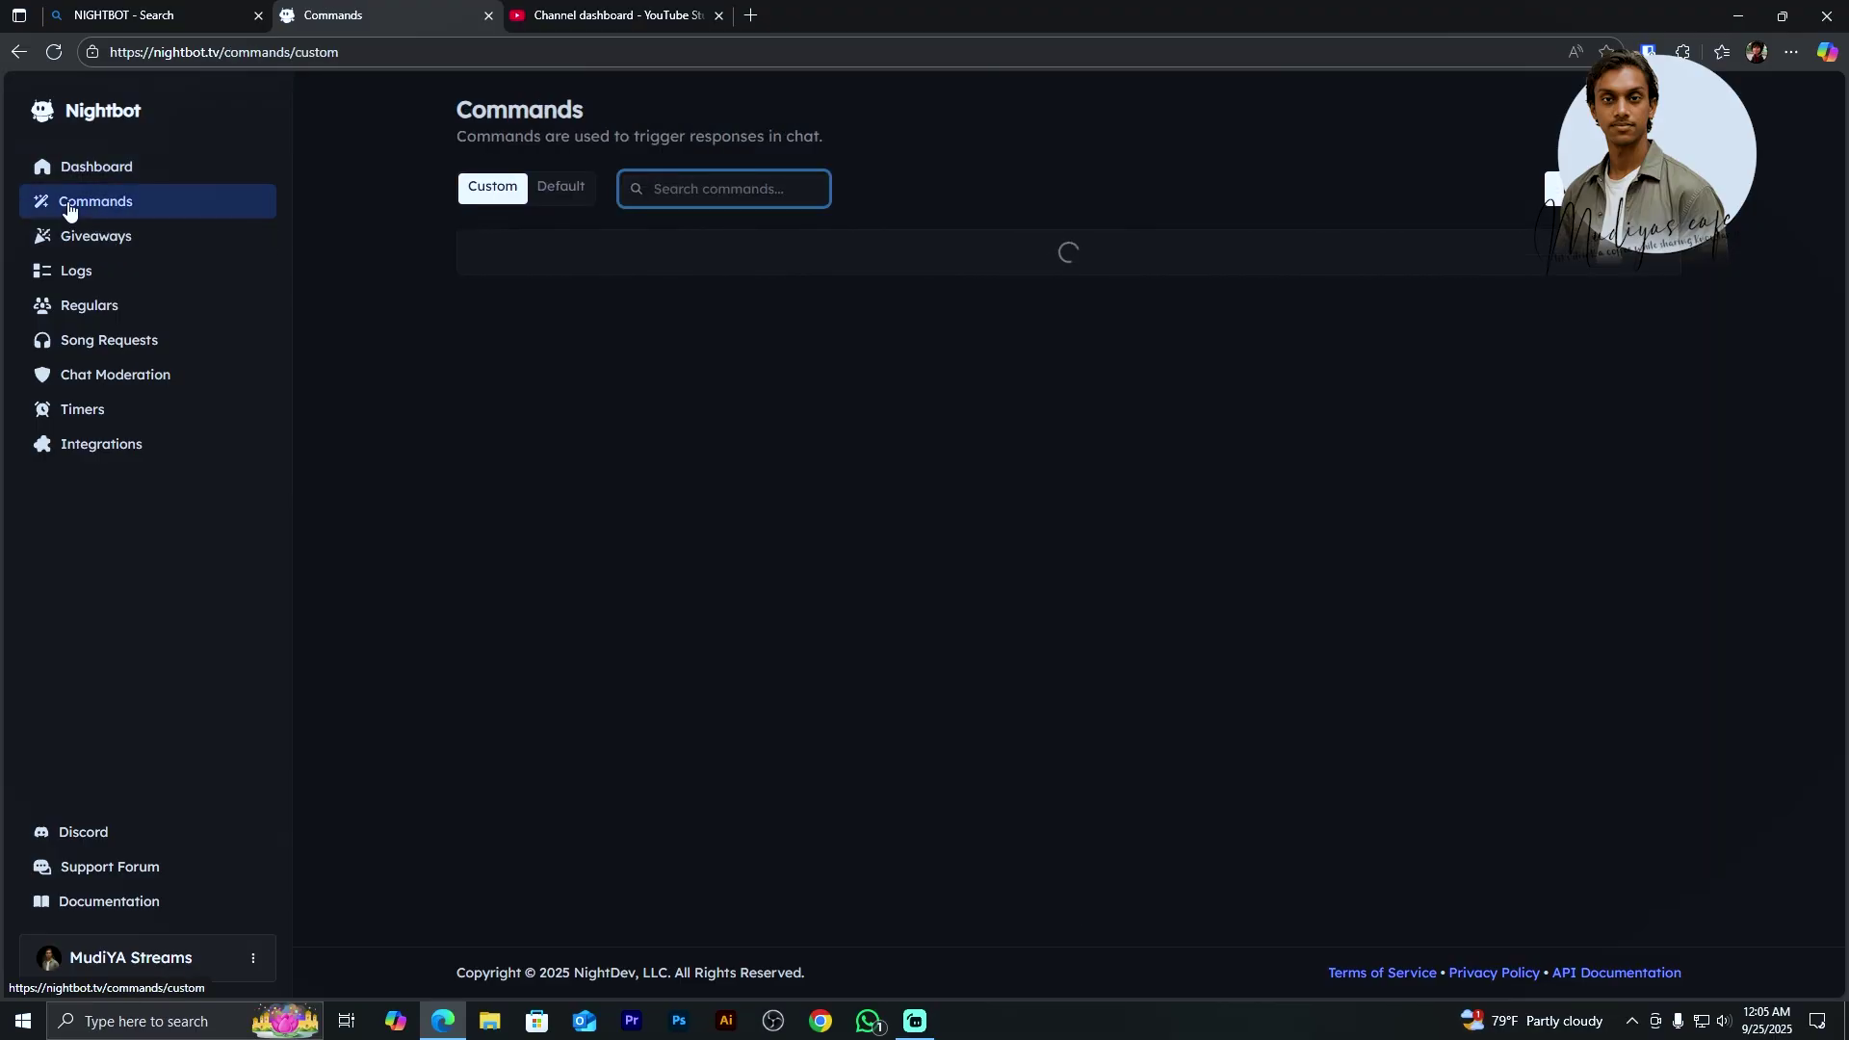
left_click(560, 190)
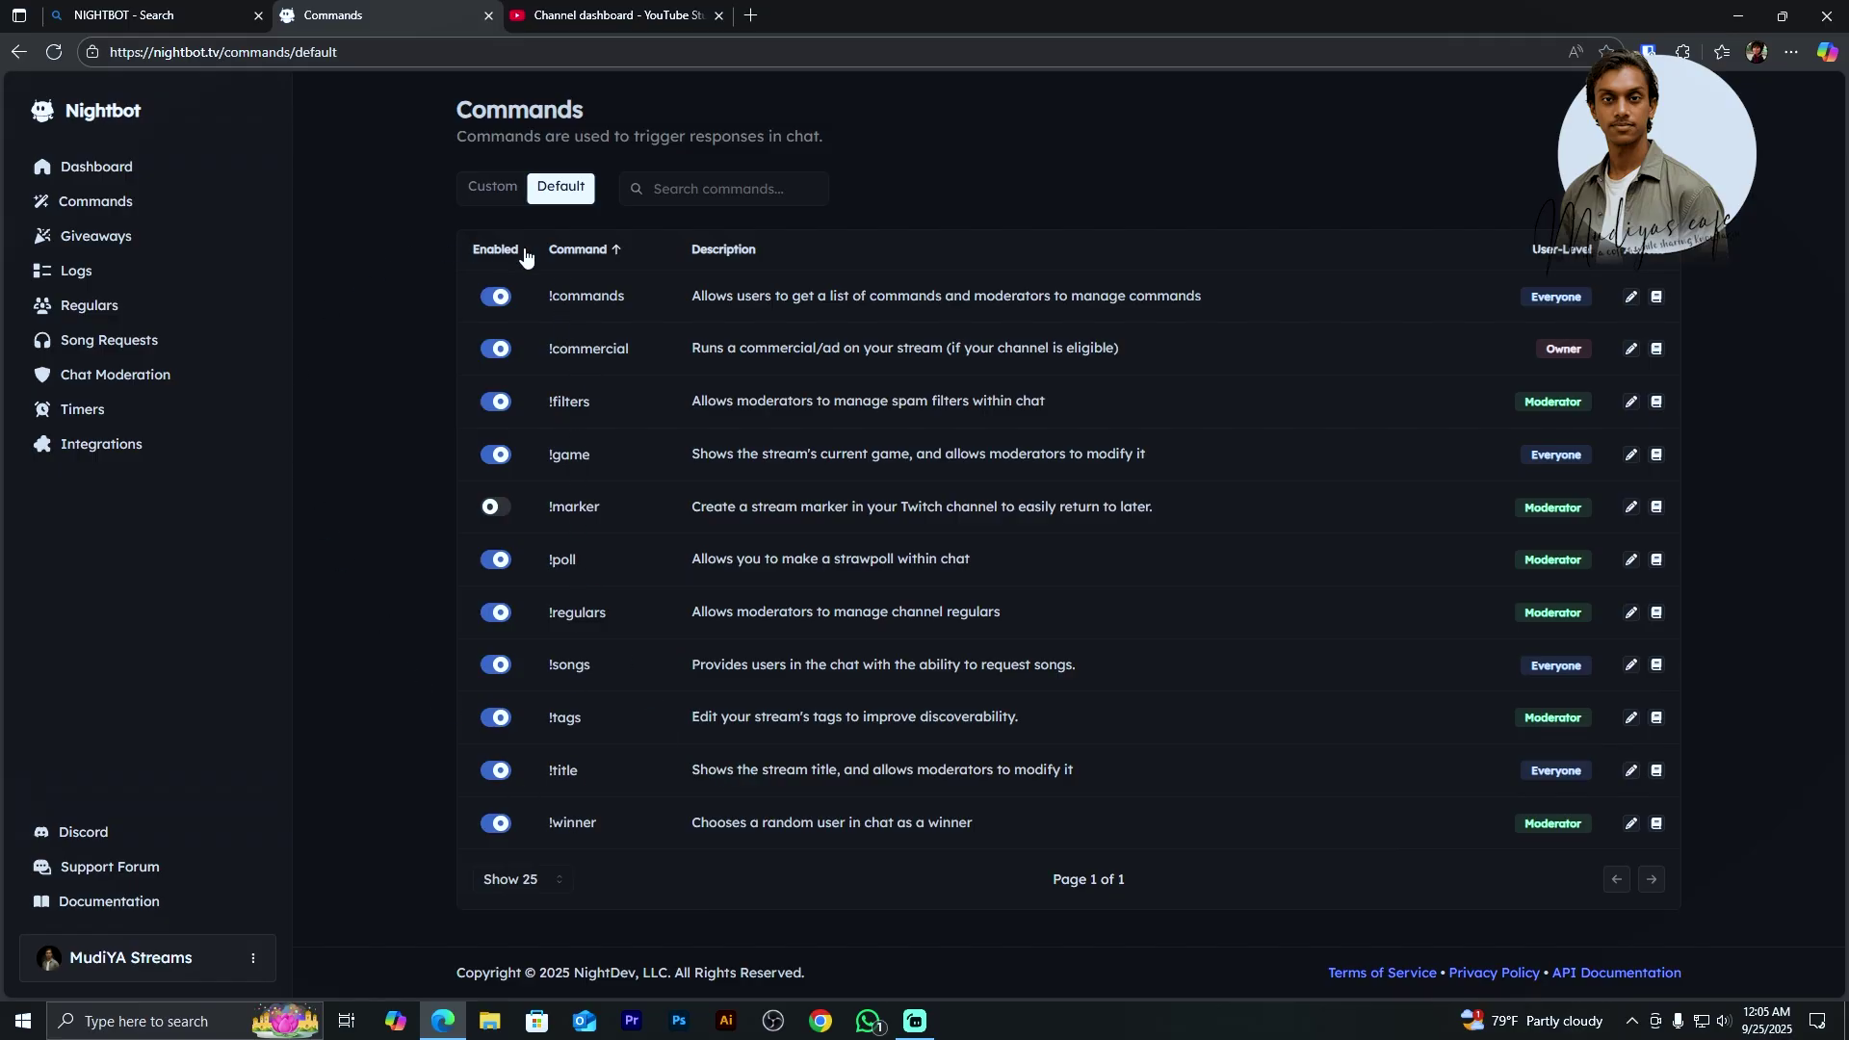
left_click(472, 191)
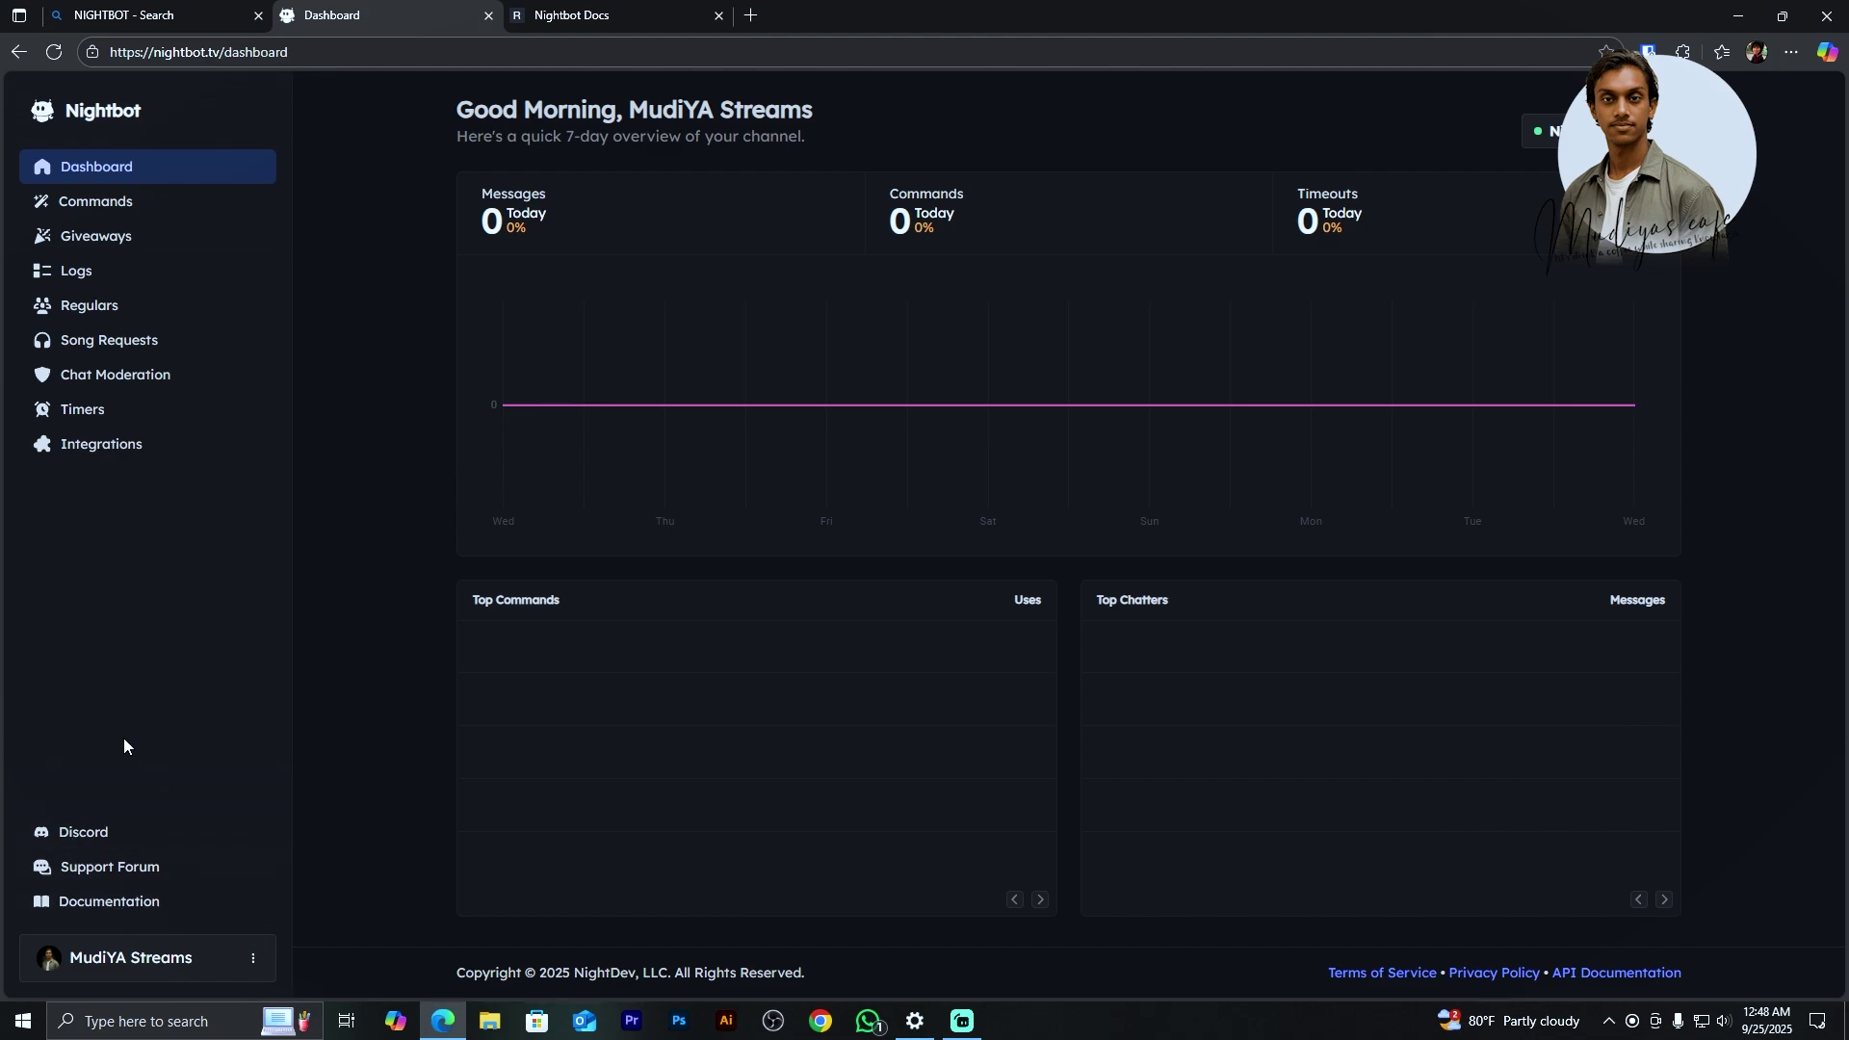
Step: Open the Nightbot documentation and examine the list of custom variables
left_click(118, 903)
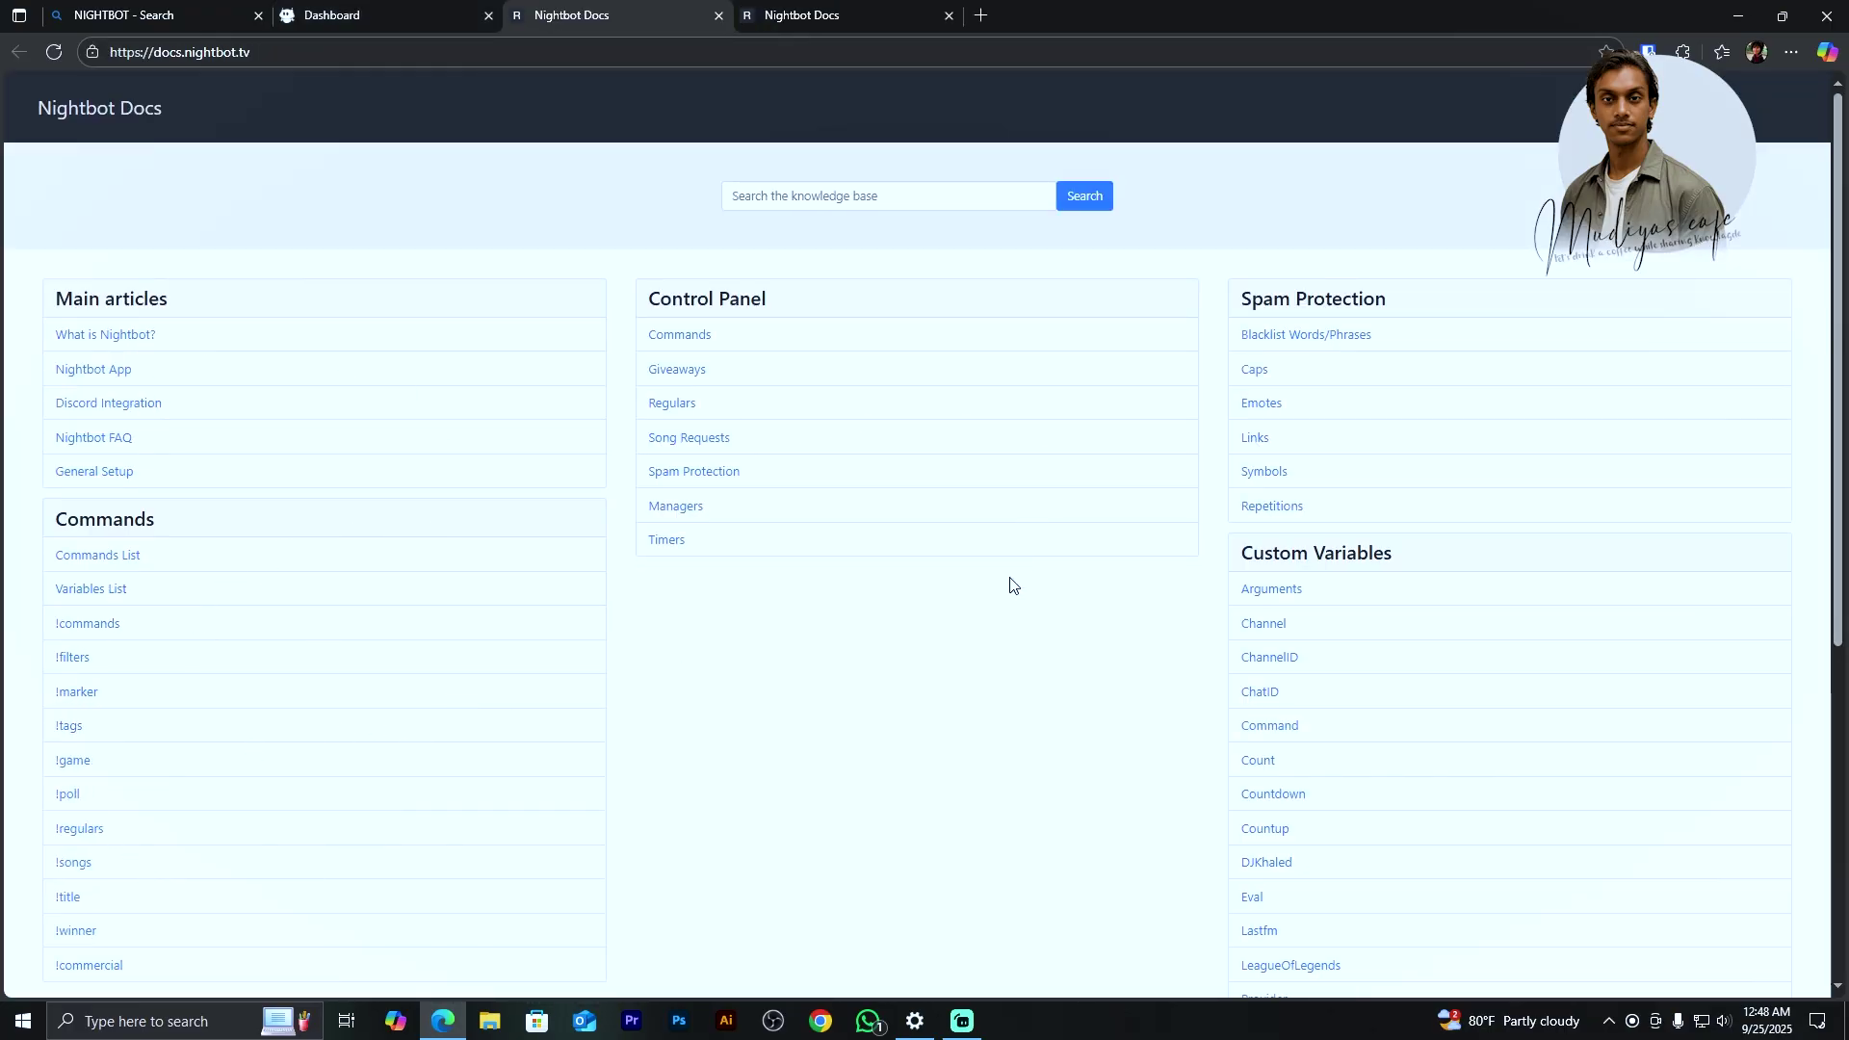
scroll(978, 651, "down", 3)
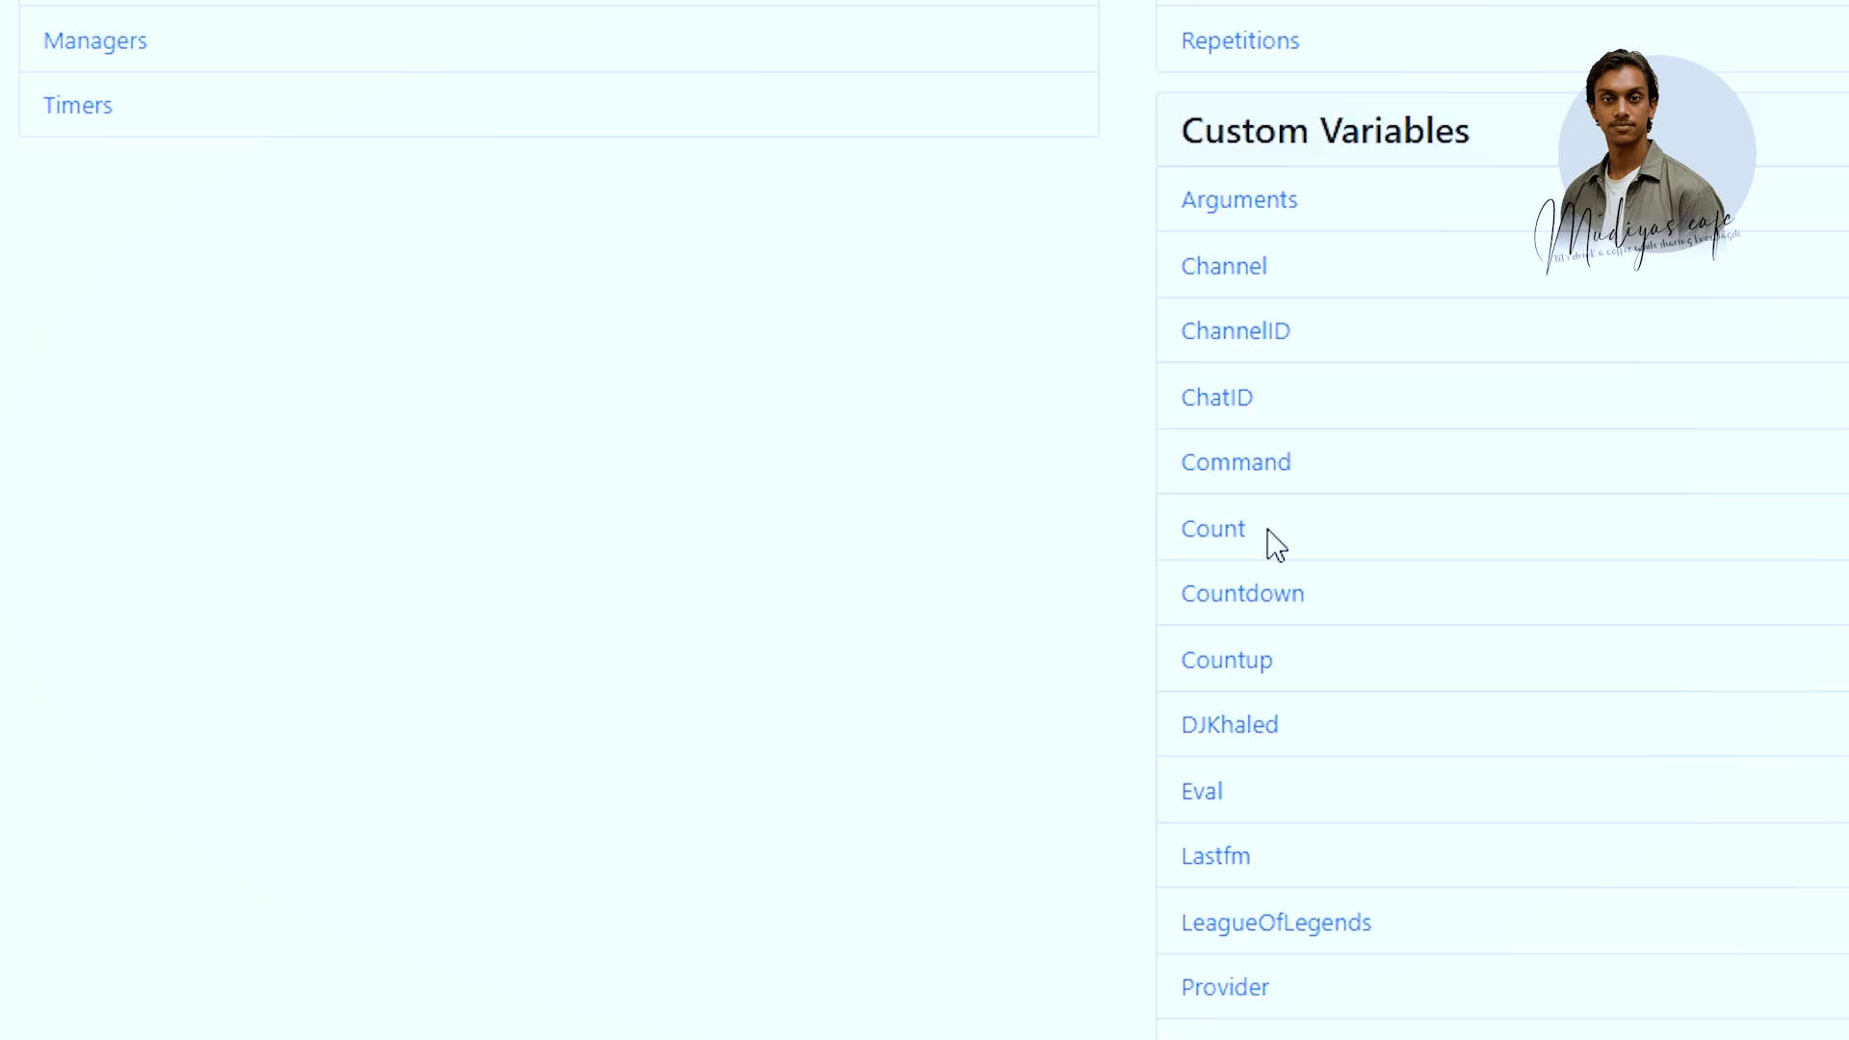
Step: Read the User variable's documentation for its usage syntax and return to the variables list
scroll(1267, 540, "down", 3)
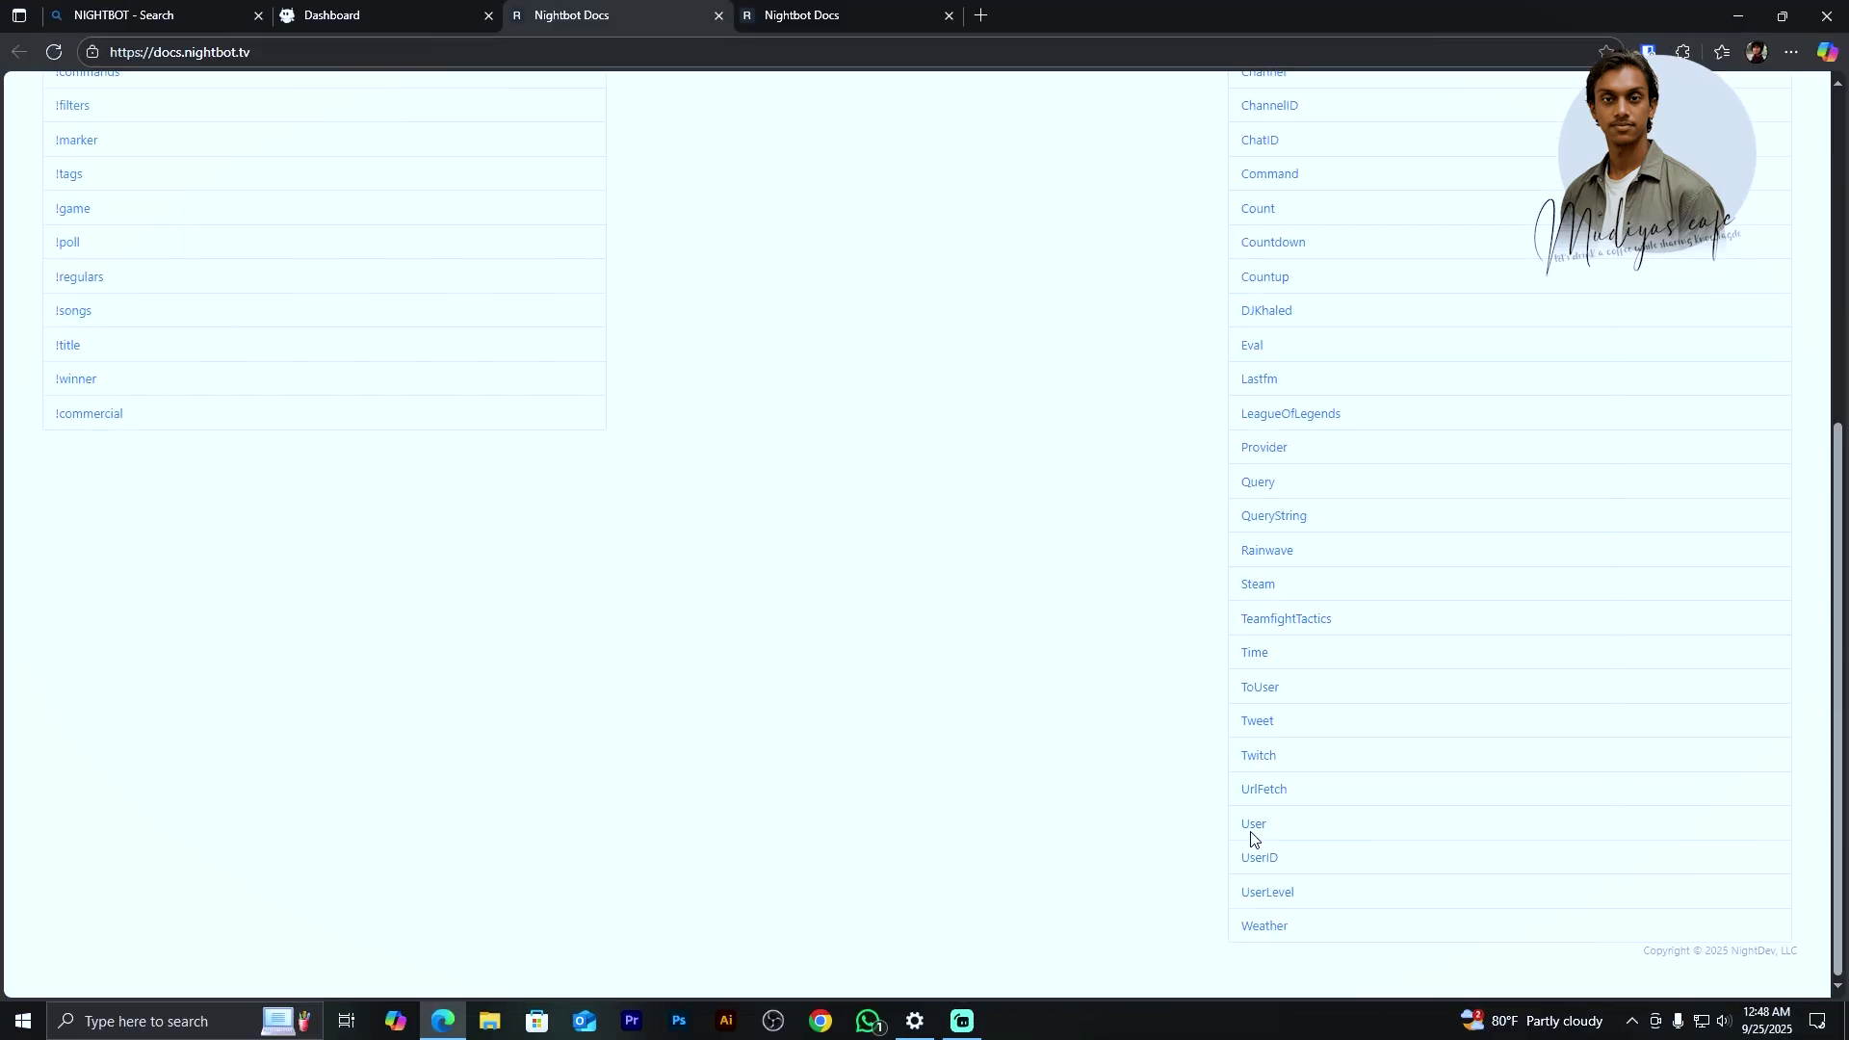
left_click(1251, 834)
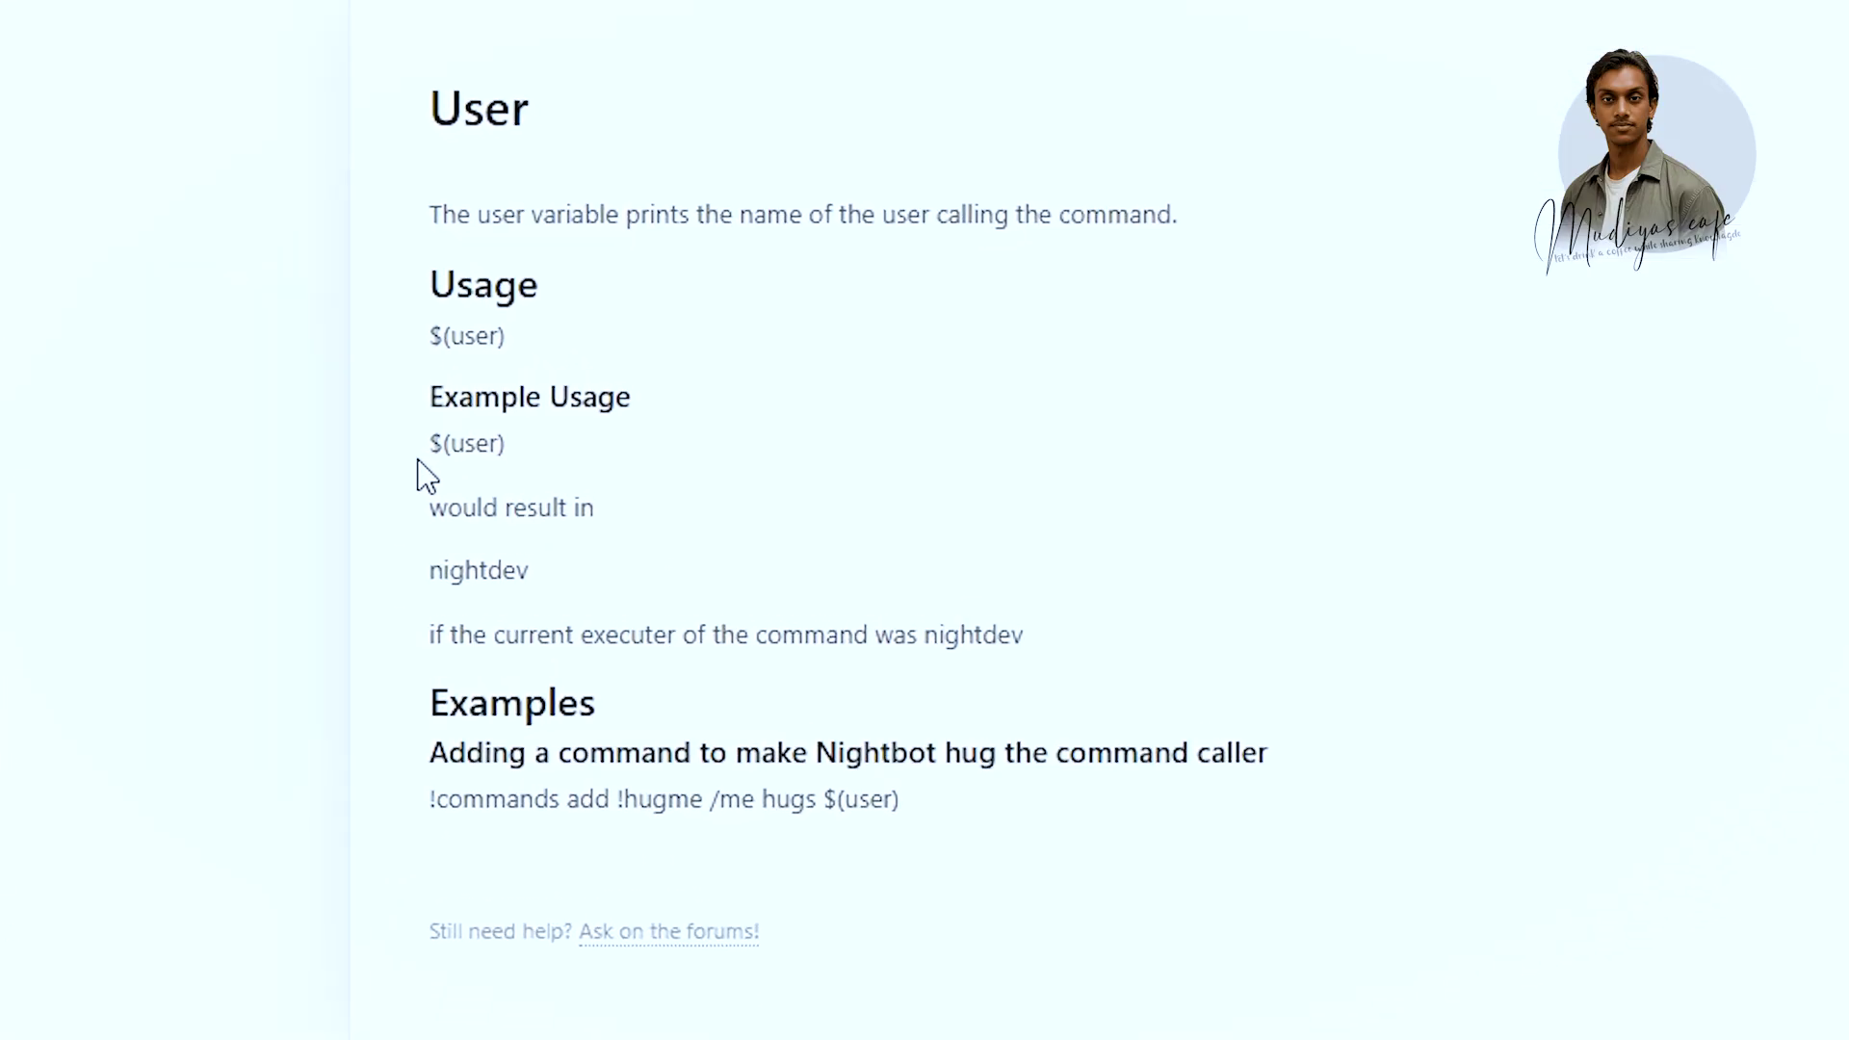
left_click_drag(420, 464, 551, 469)
key("alt+Left")
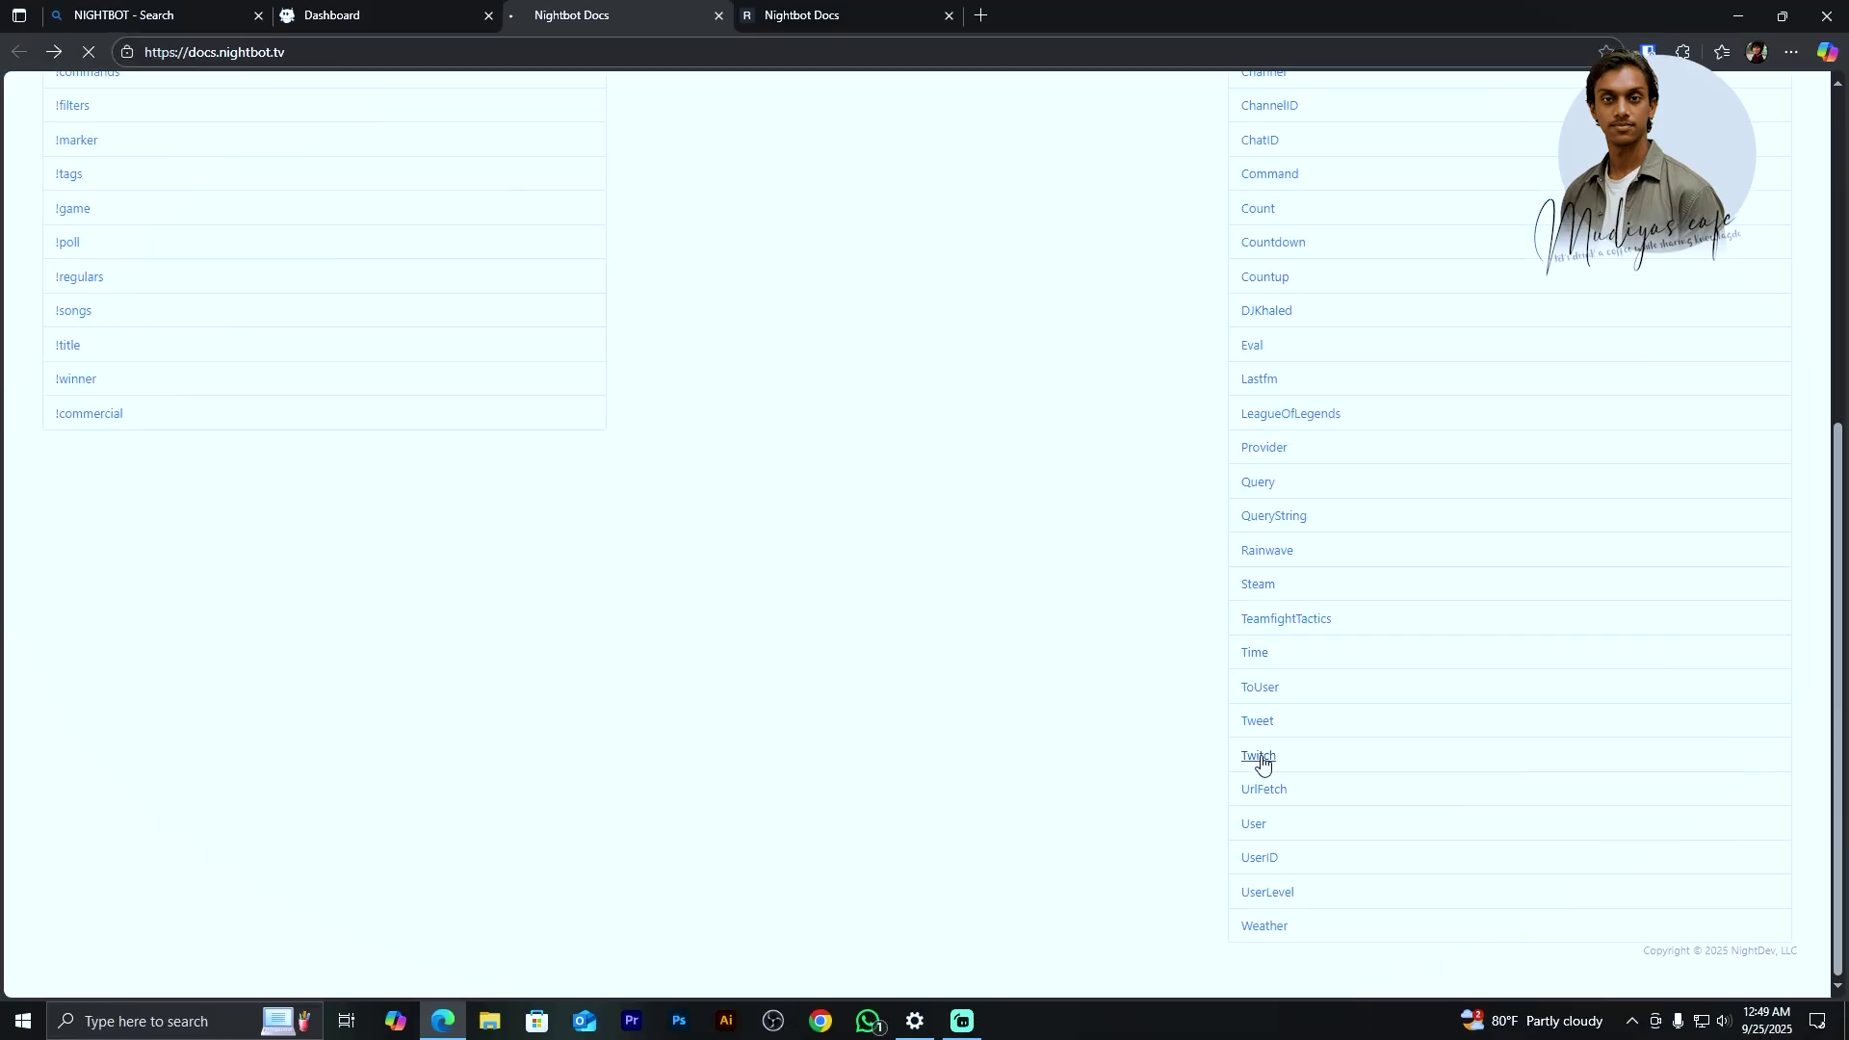
Step: Read the Twitch variable's documentation for its normal usage syntax and return to the documentation overview
left_click(1258, 757)
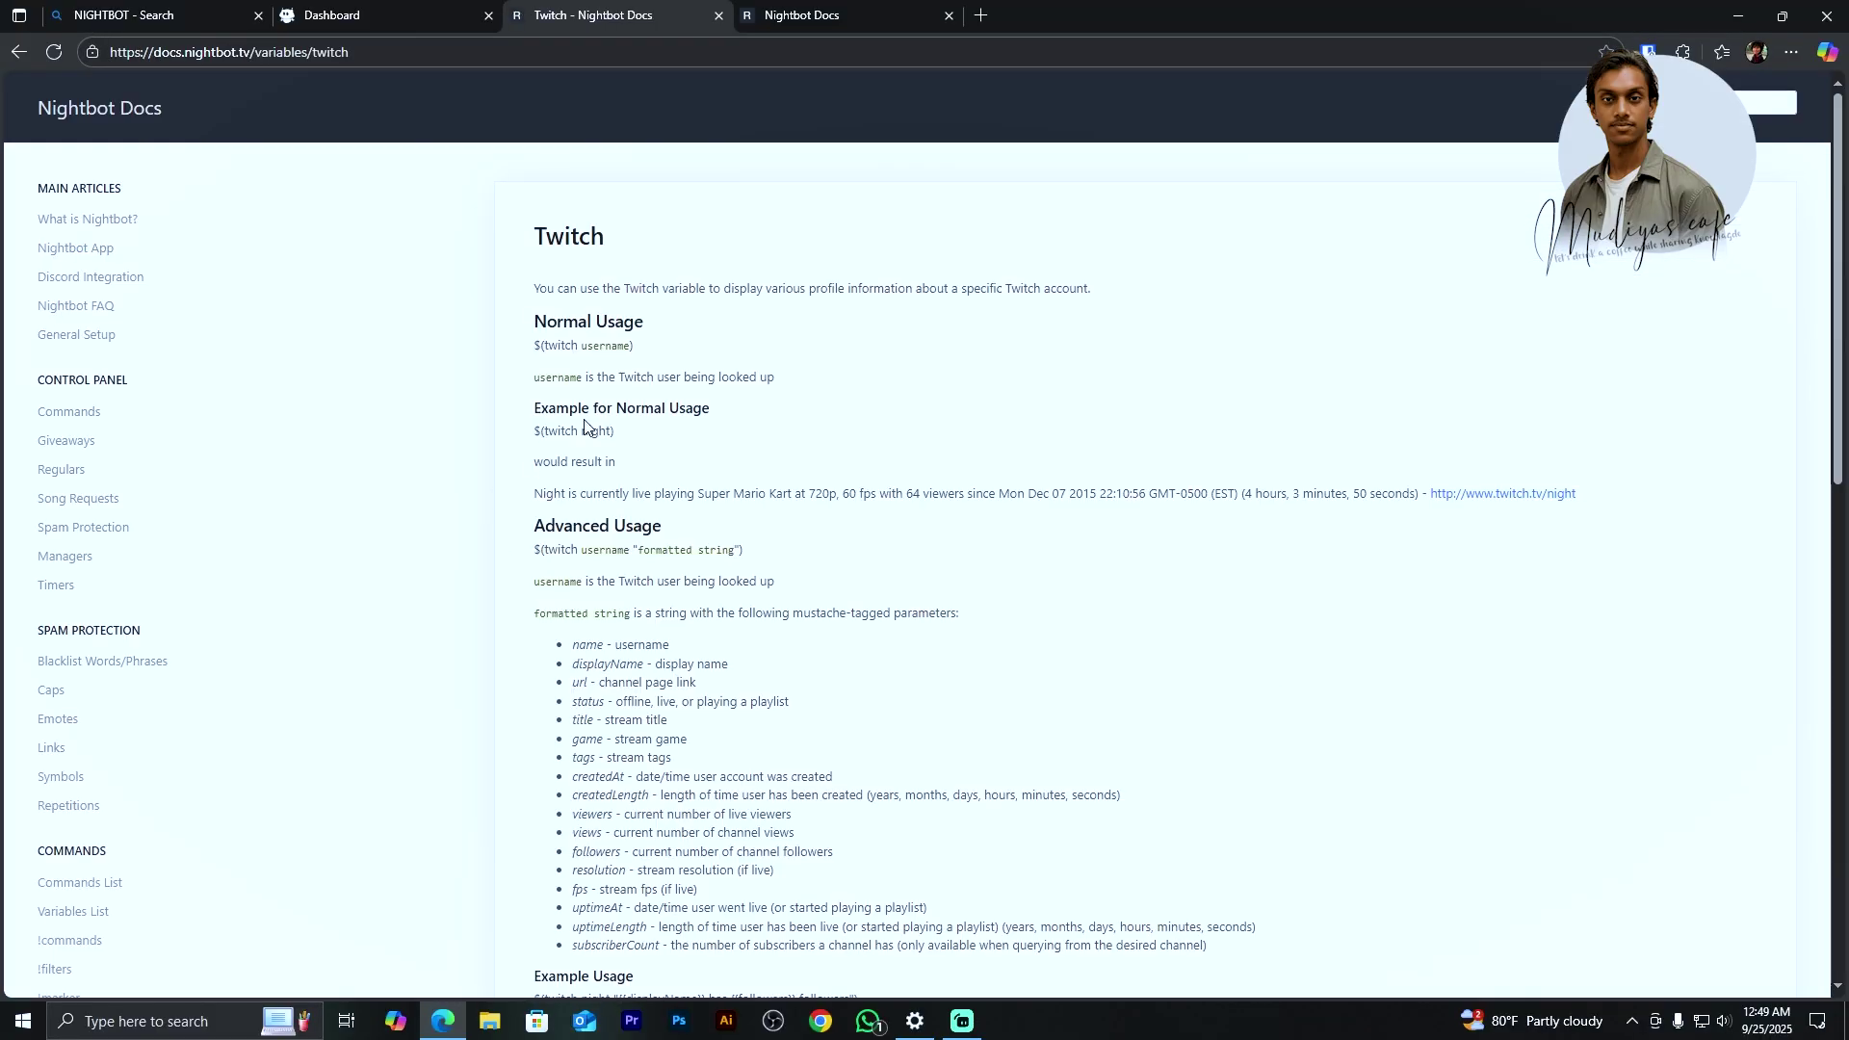
left_click_drag(535, 347, 651, 356)
key("alt+Left")
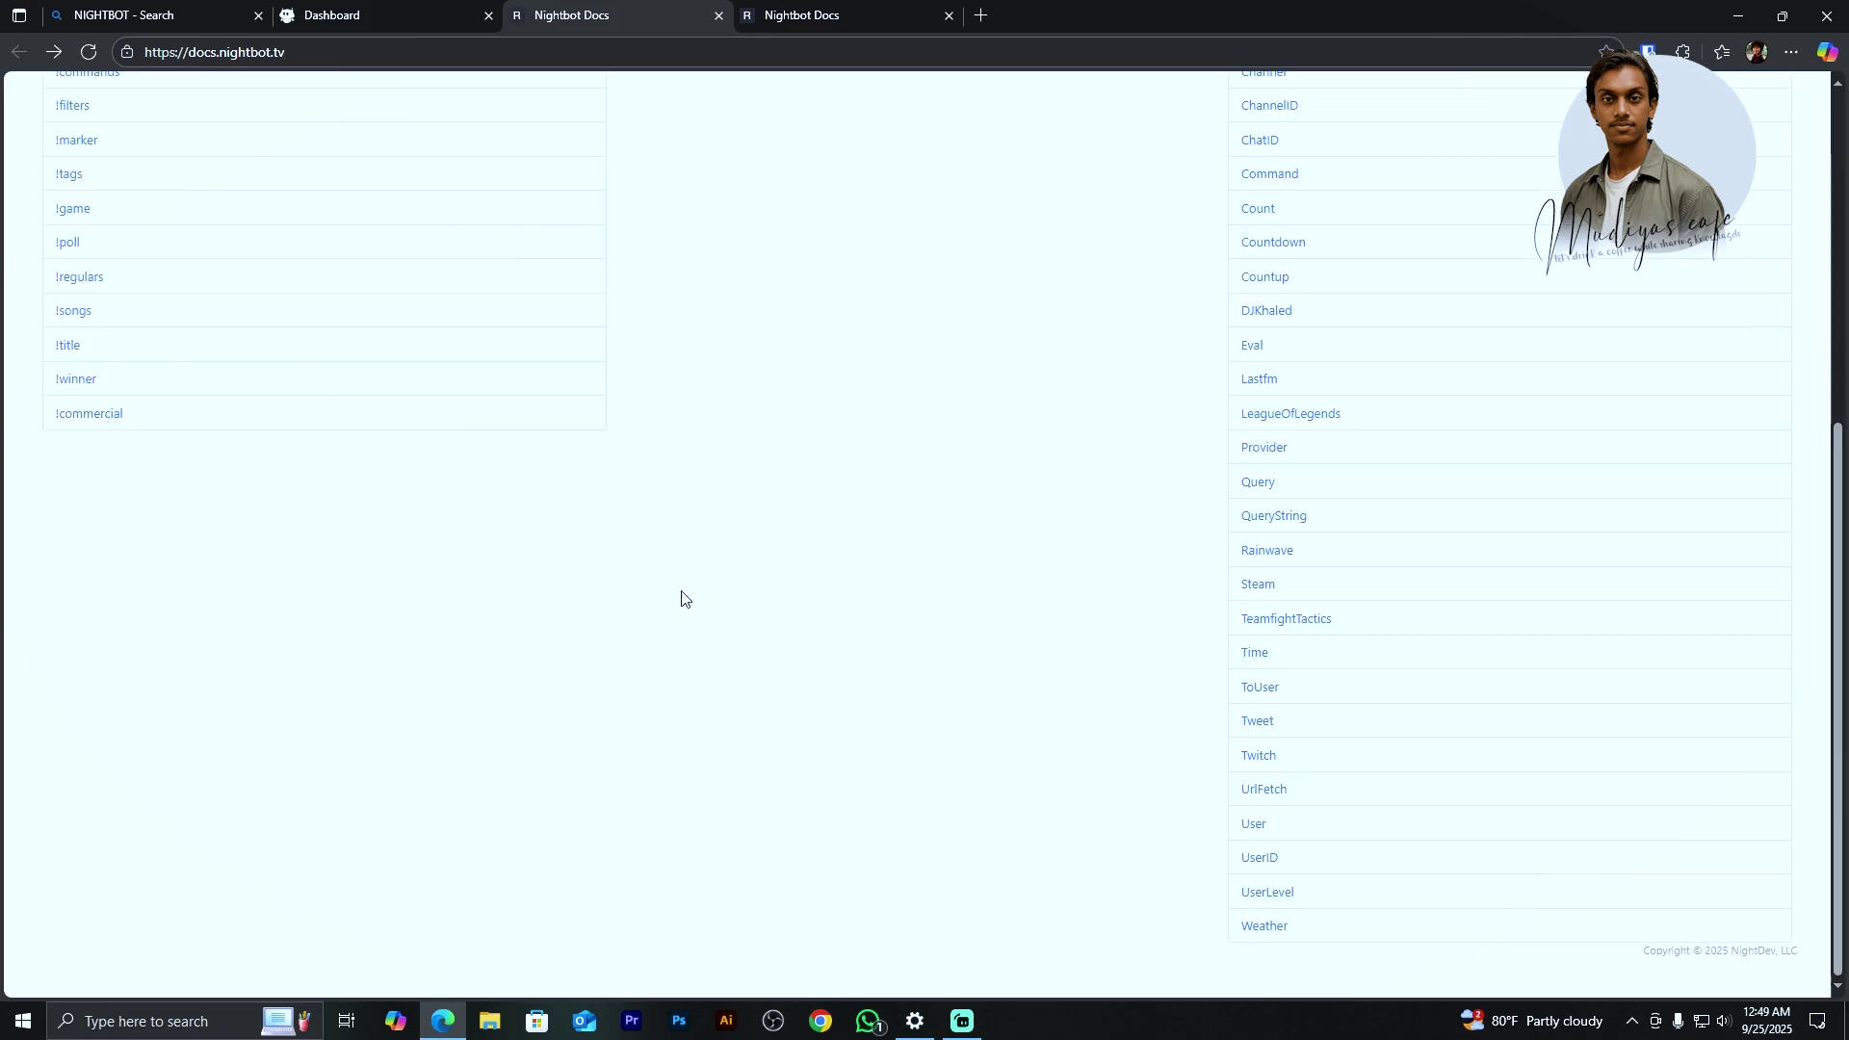
scroll(1117, 730, "up", 4)
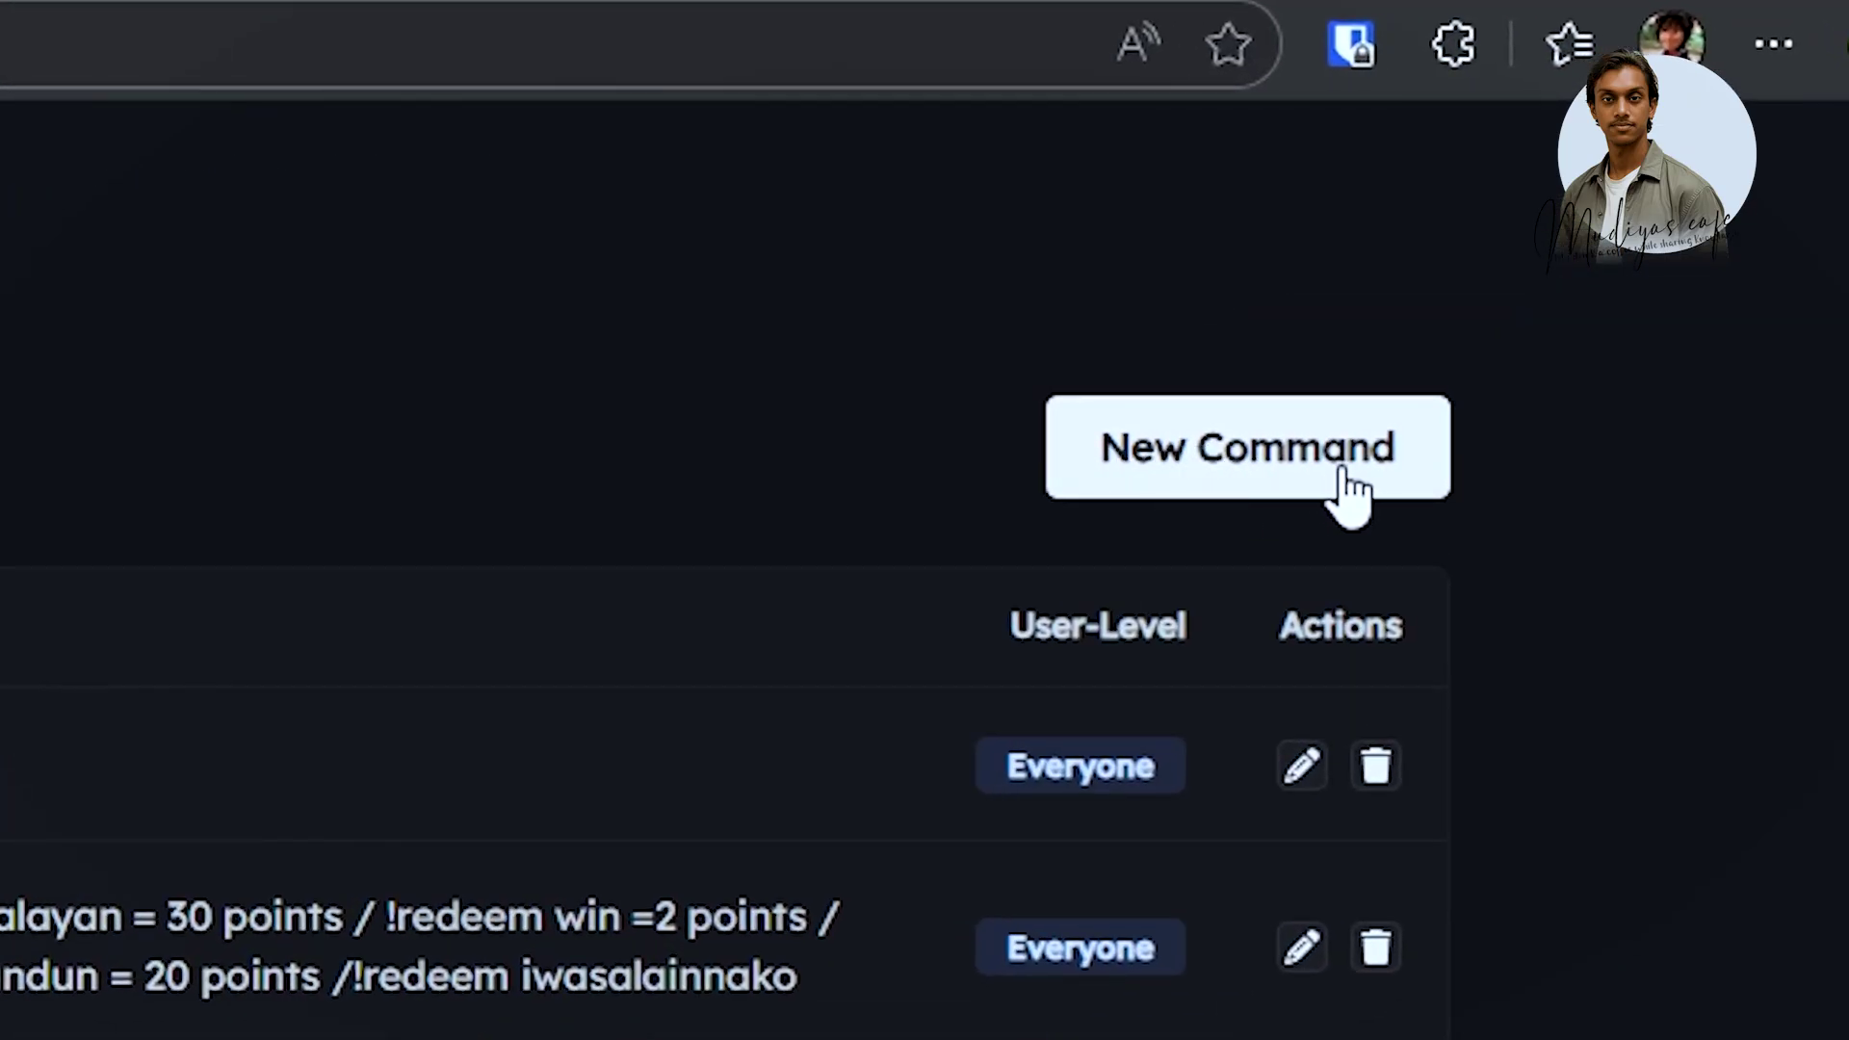
Step: Start a new custom command in Nightbot and name it "good evening"
left_click(1297, 477)
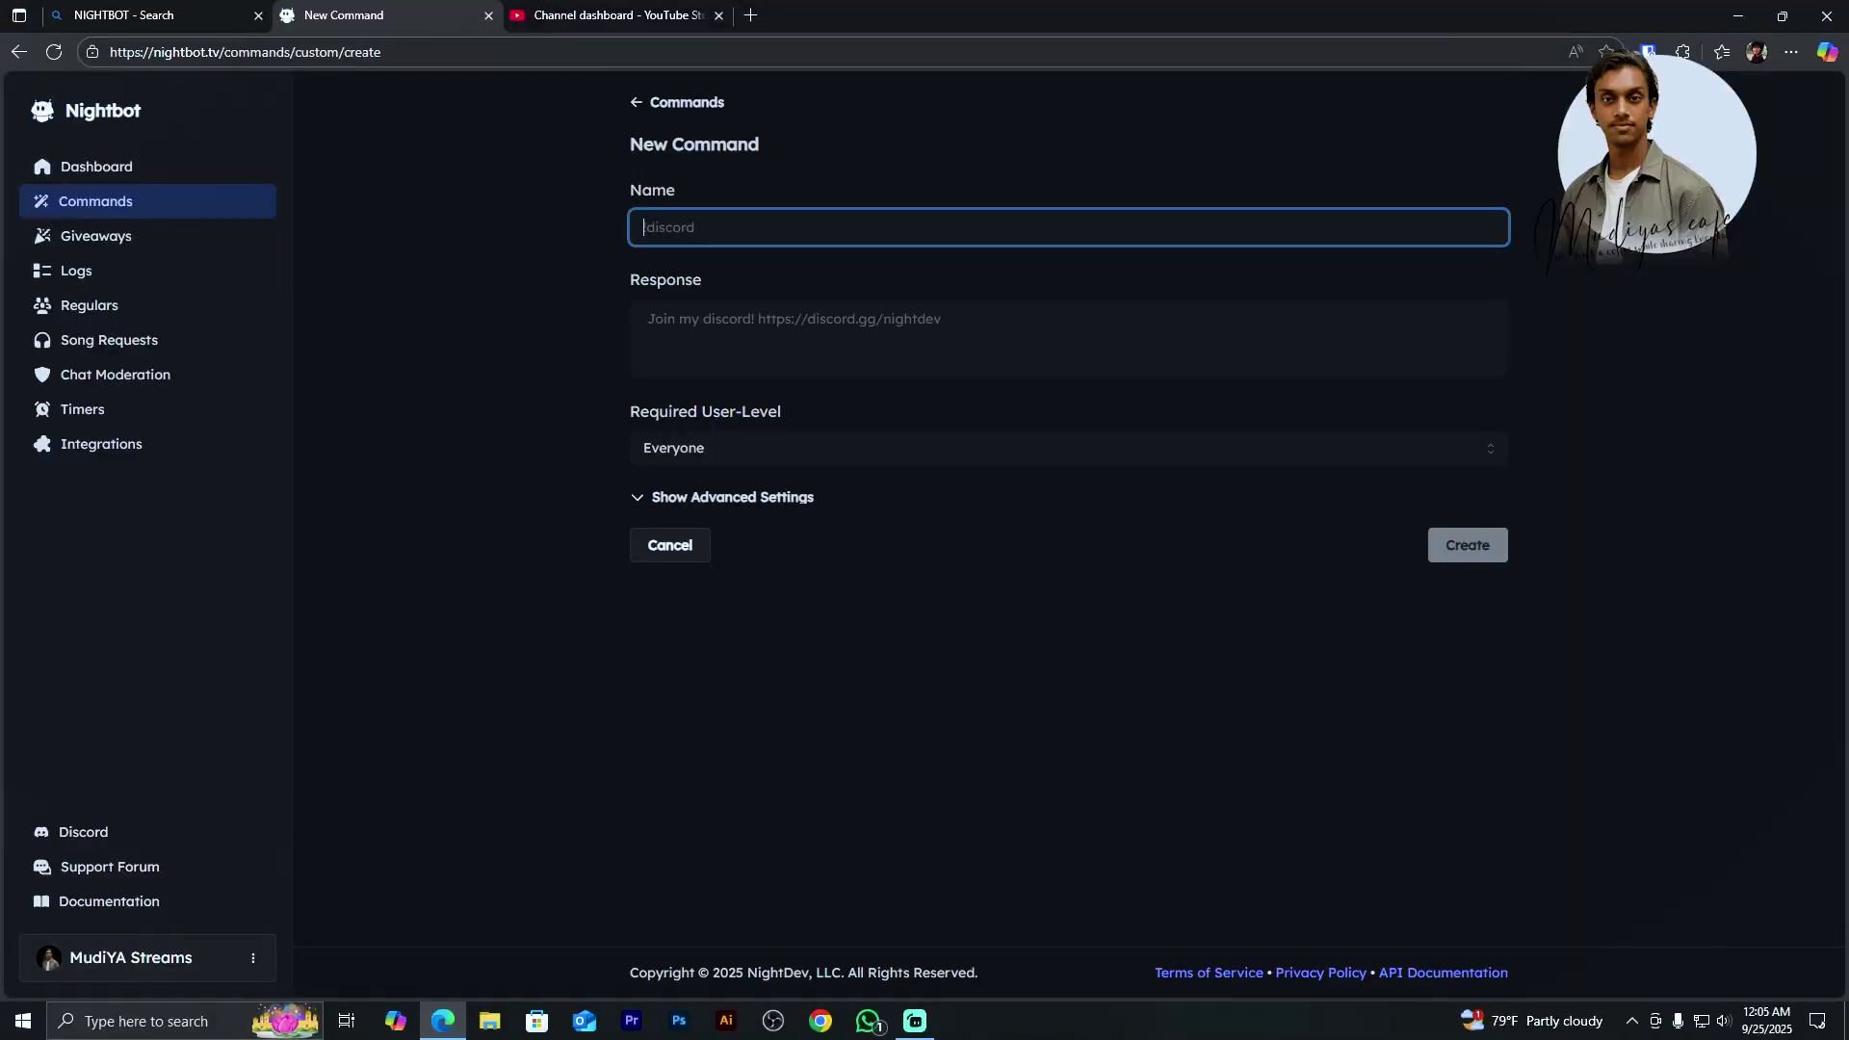
left_click(674, 225)
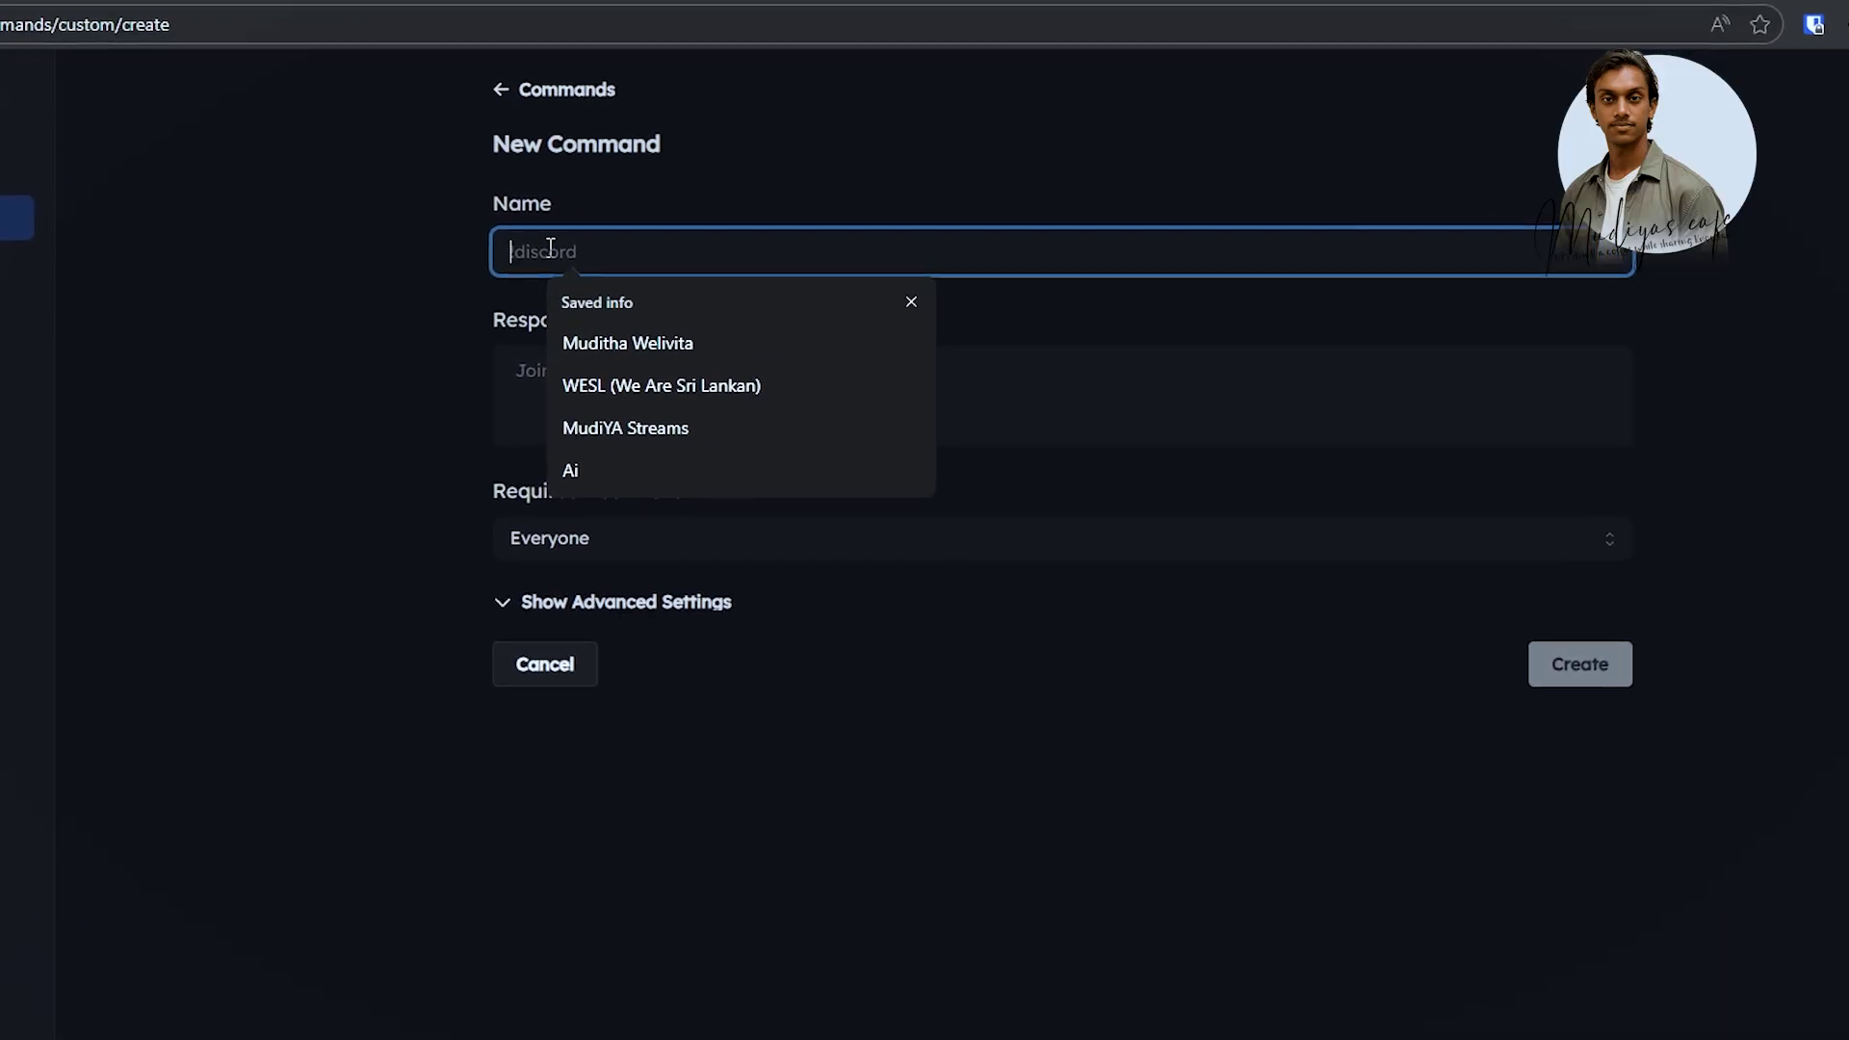
type("GOO")
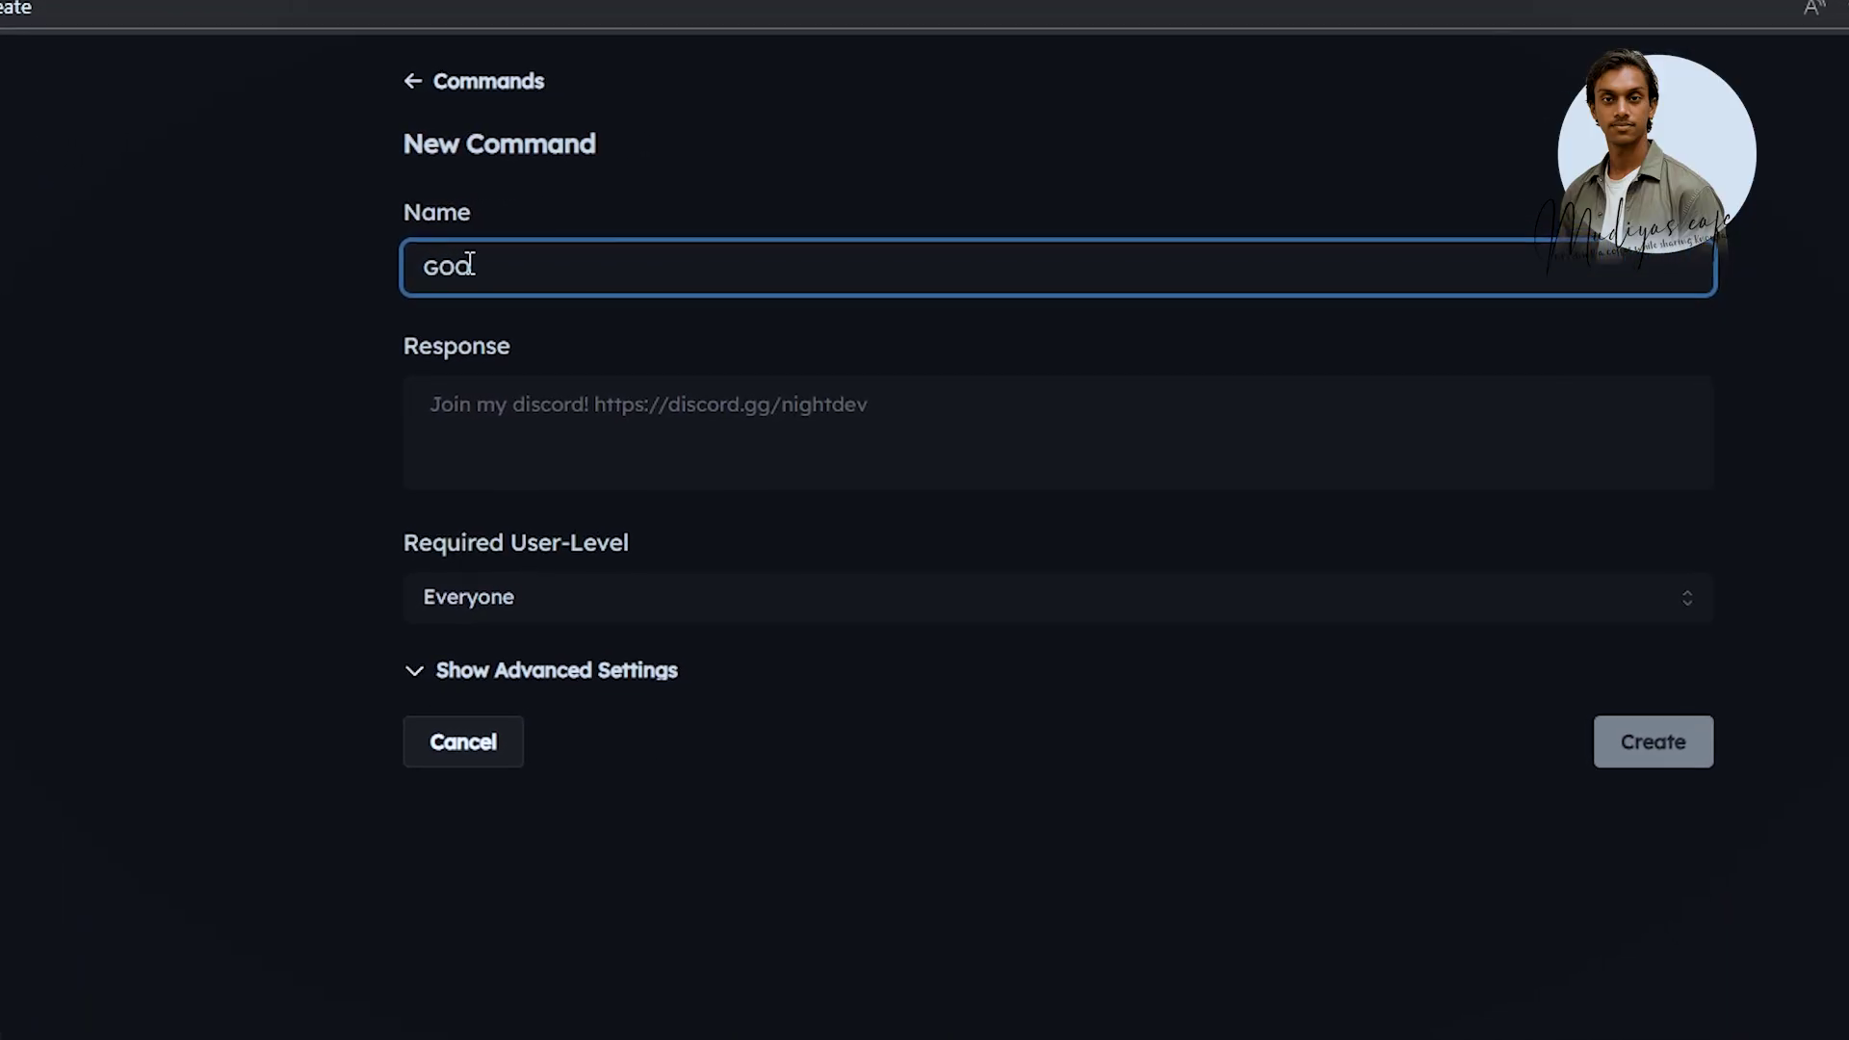
key("BackSpace")
key("BackSpace")
key("BackSpace")
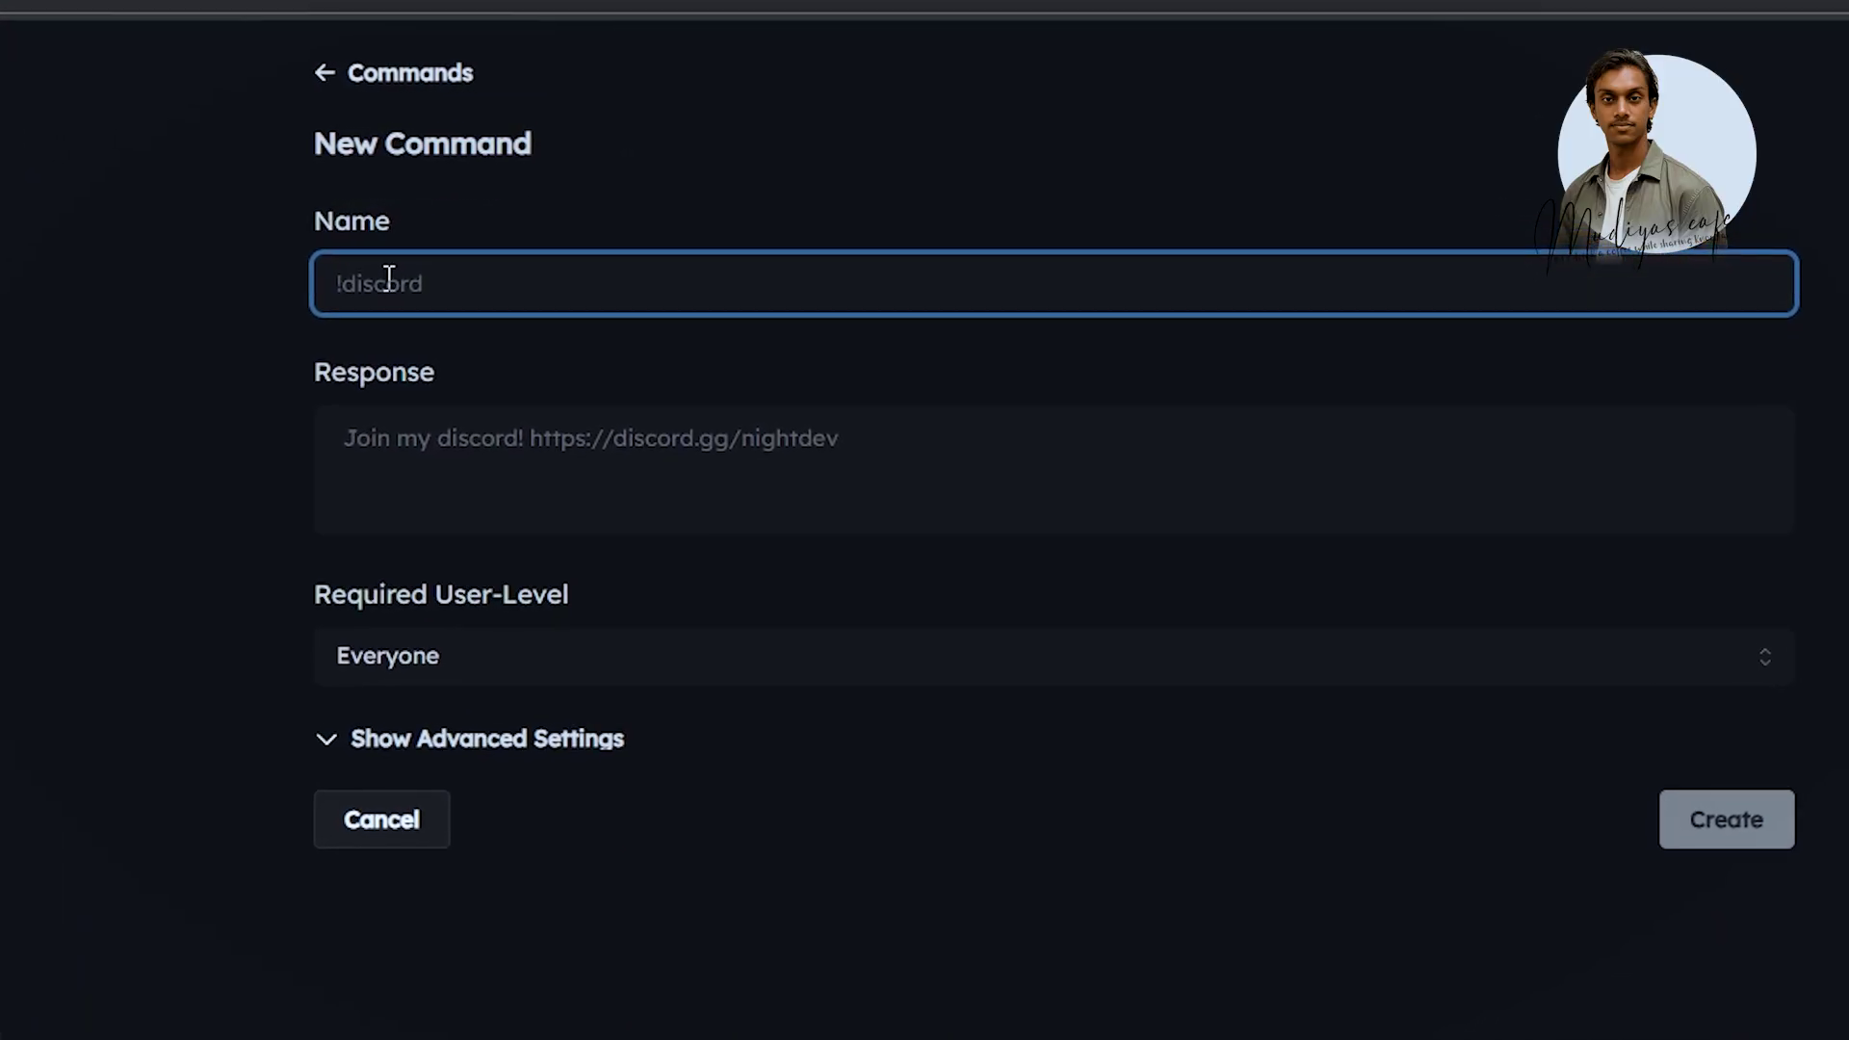
type("good eve")
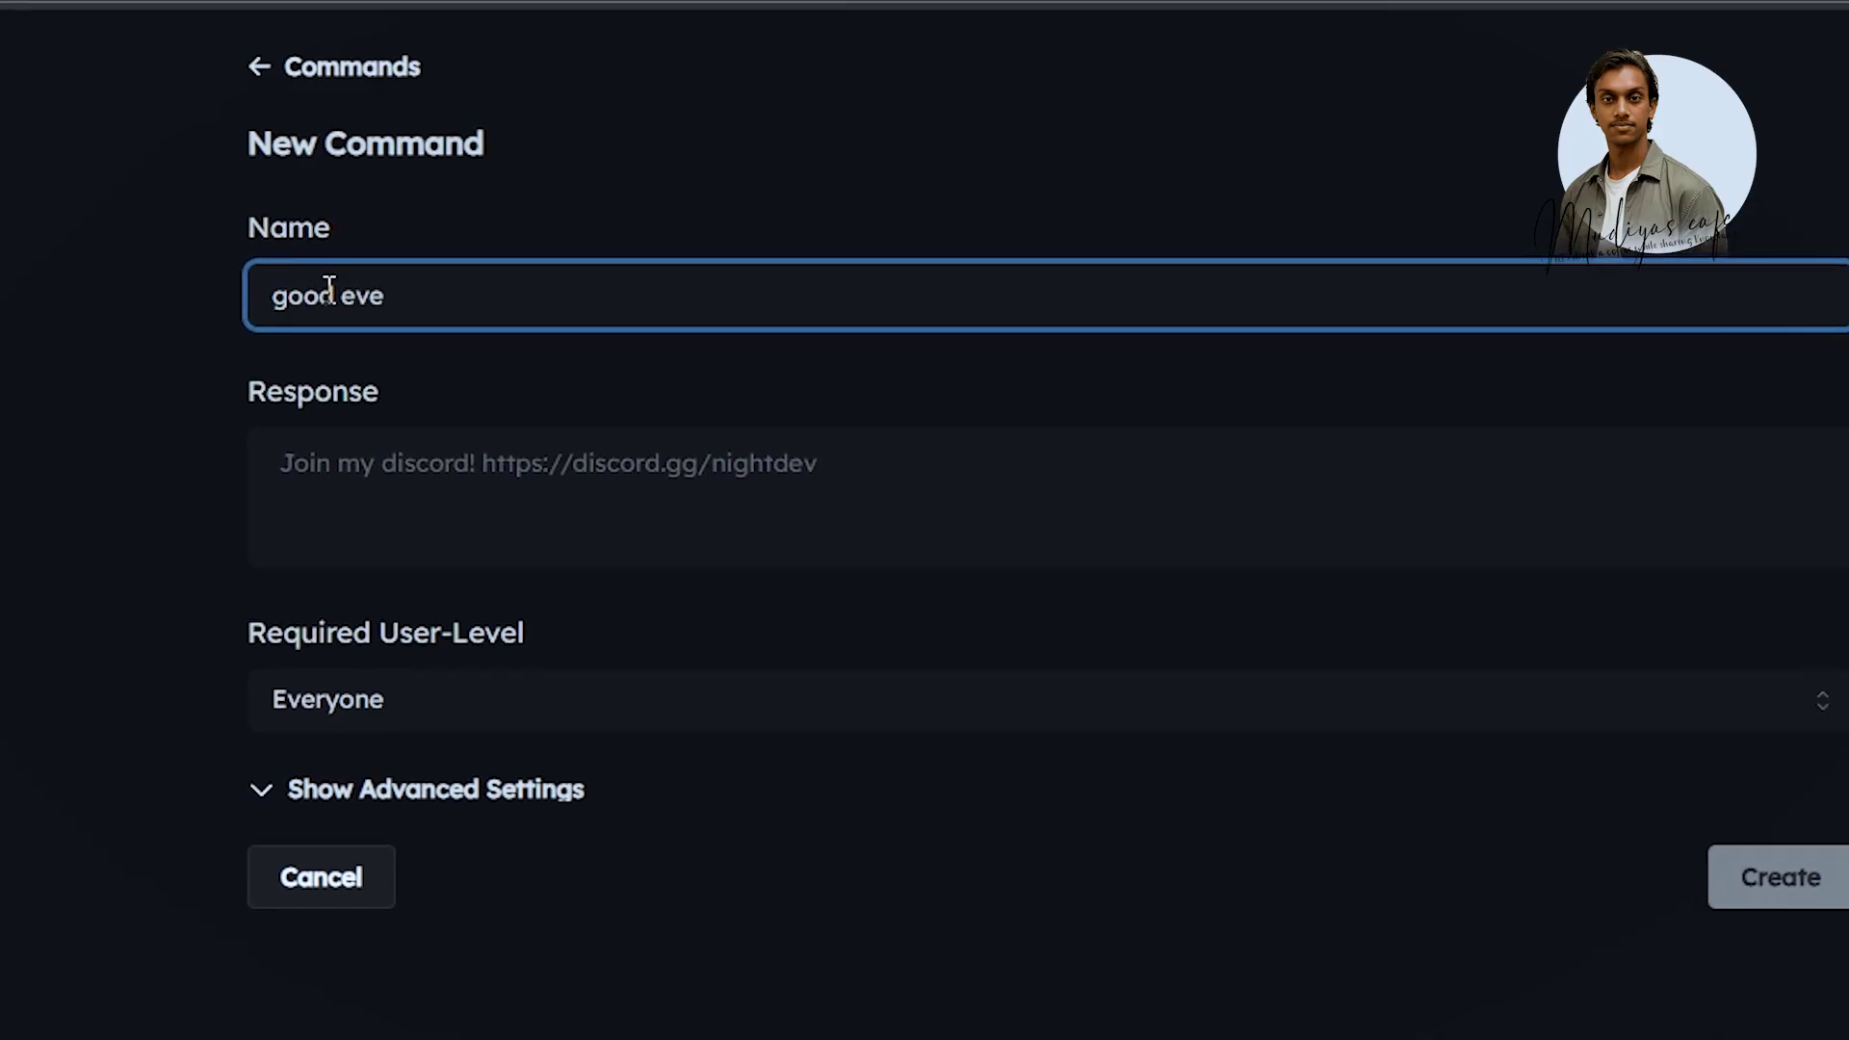
type("ning")
Step: Enter "Hello $(user) Good evening Welcome to my stream" as the command's response
left_click(418, 460)
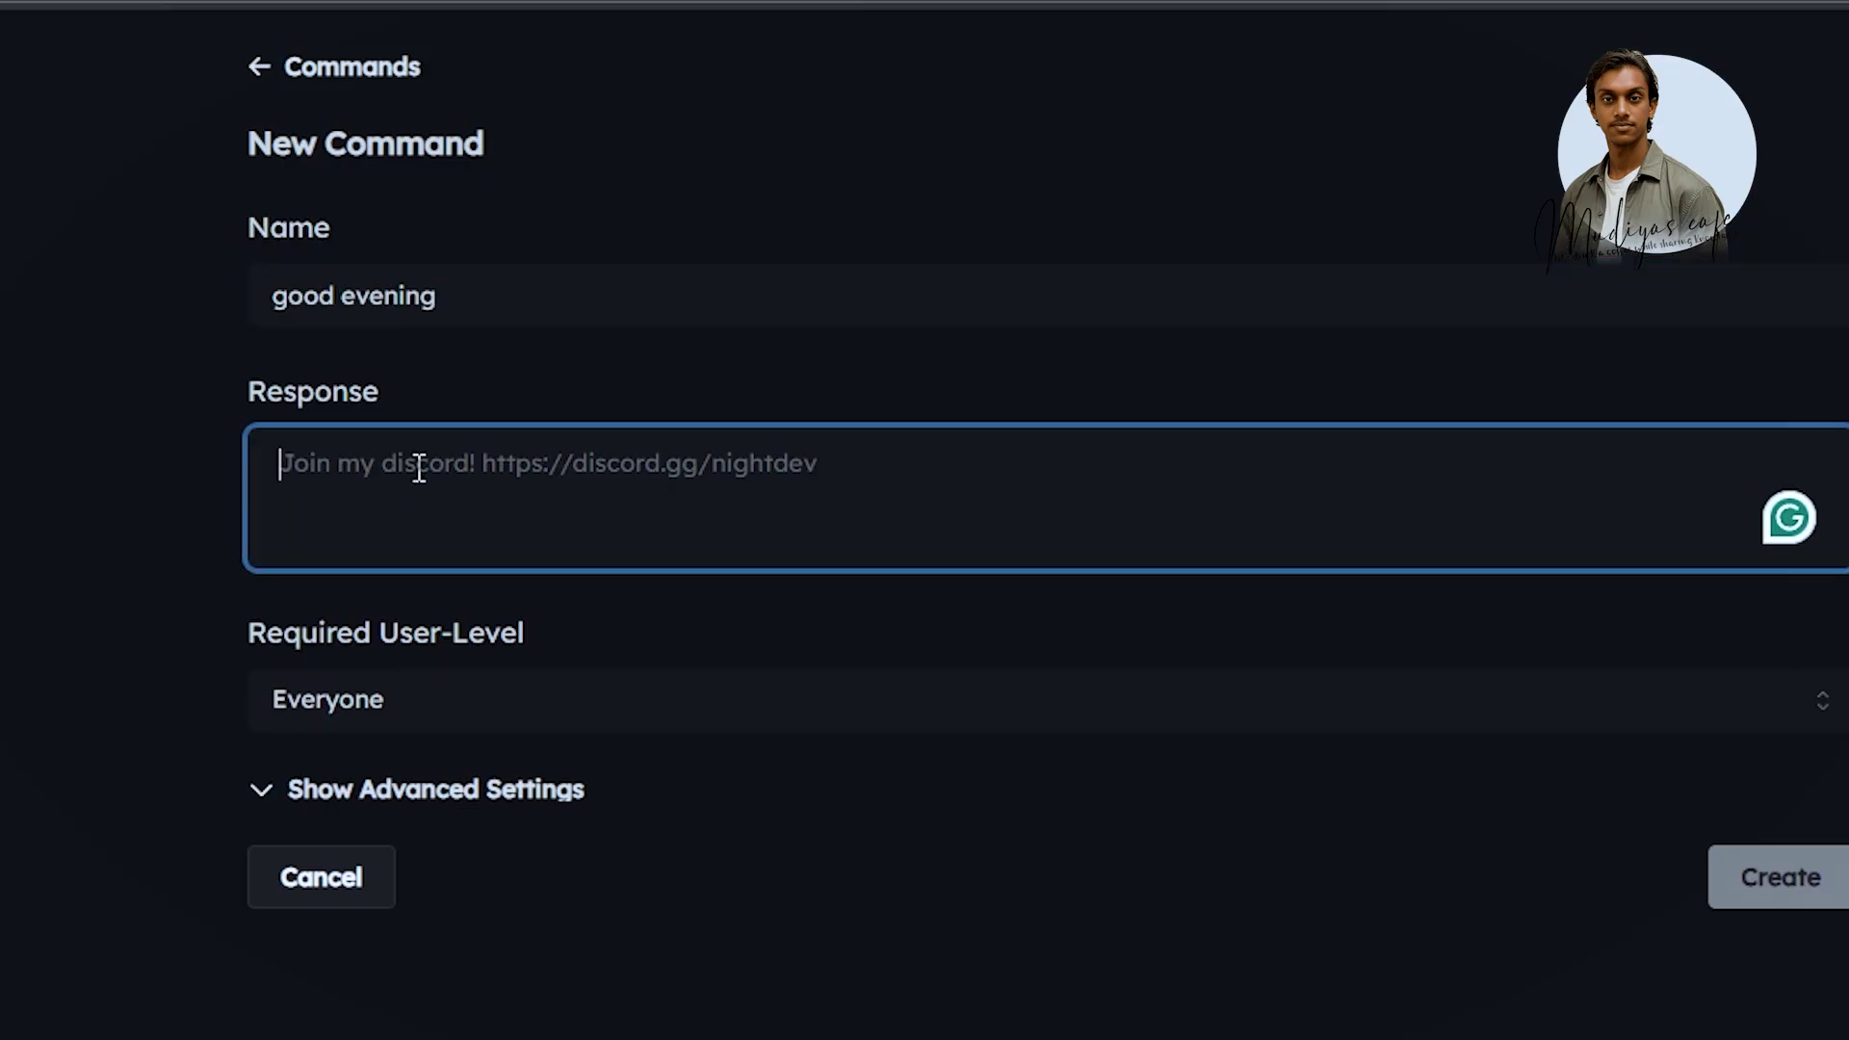
type("Hello")
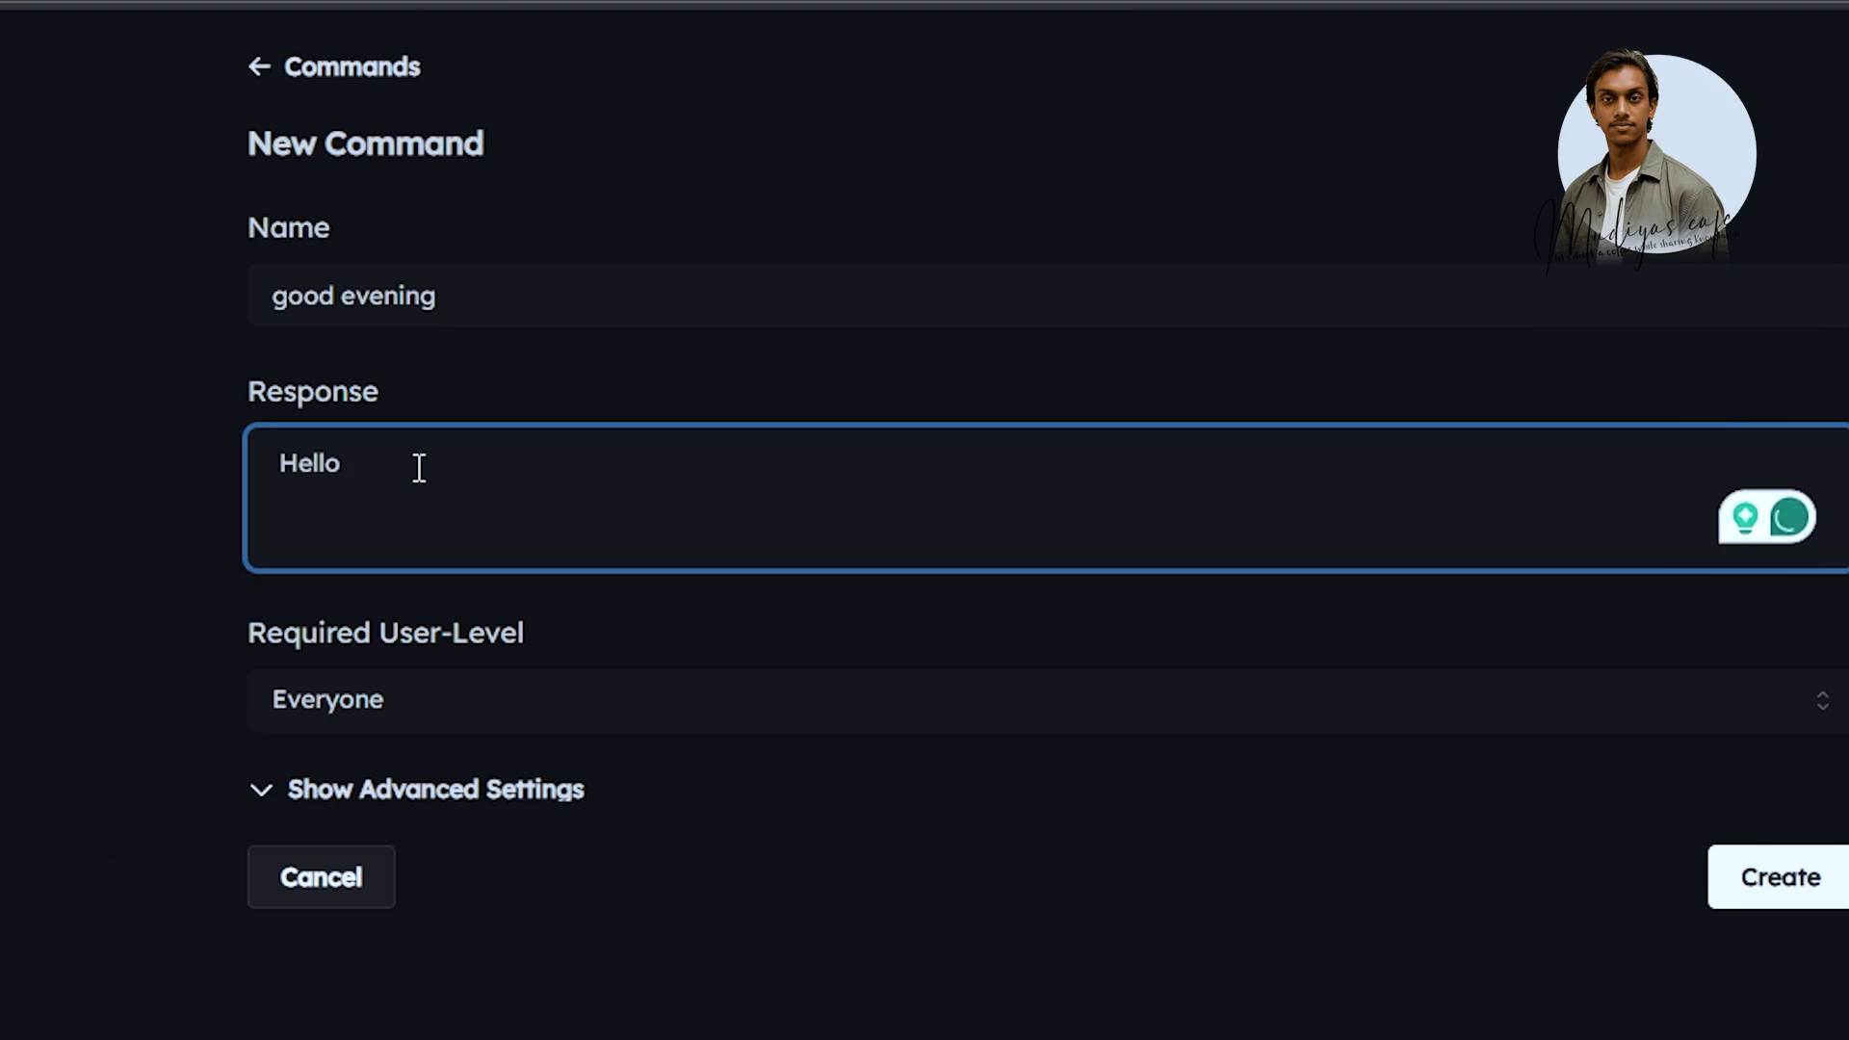
type(" $()")
type("user")
left_click(546, 418)
left_click(509, 466)
type("Good eve")
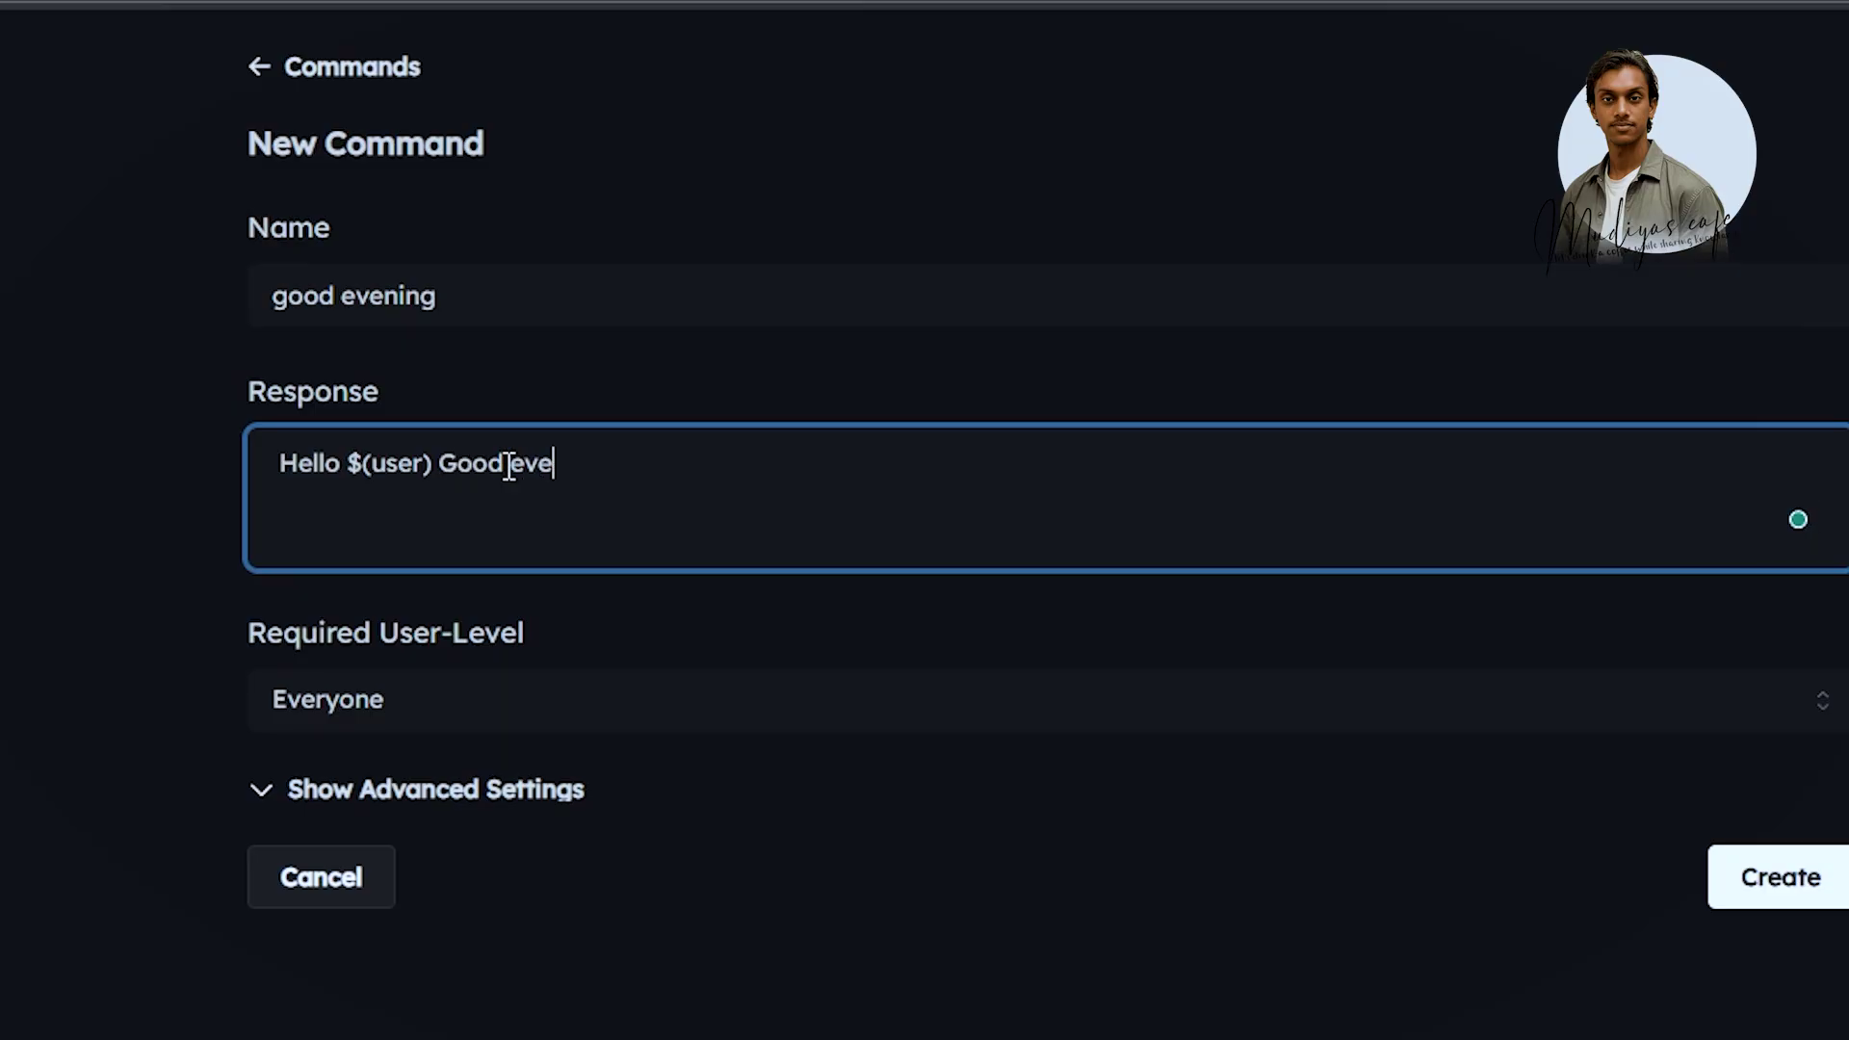
type("ning Welco")
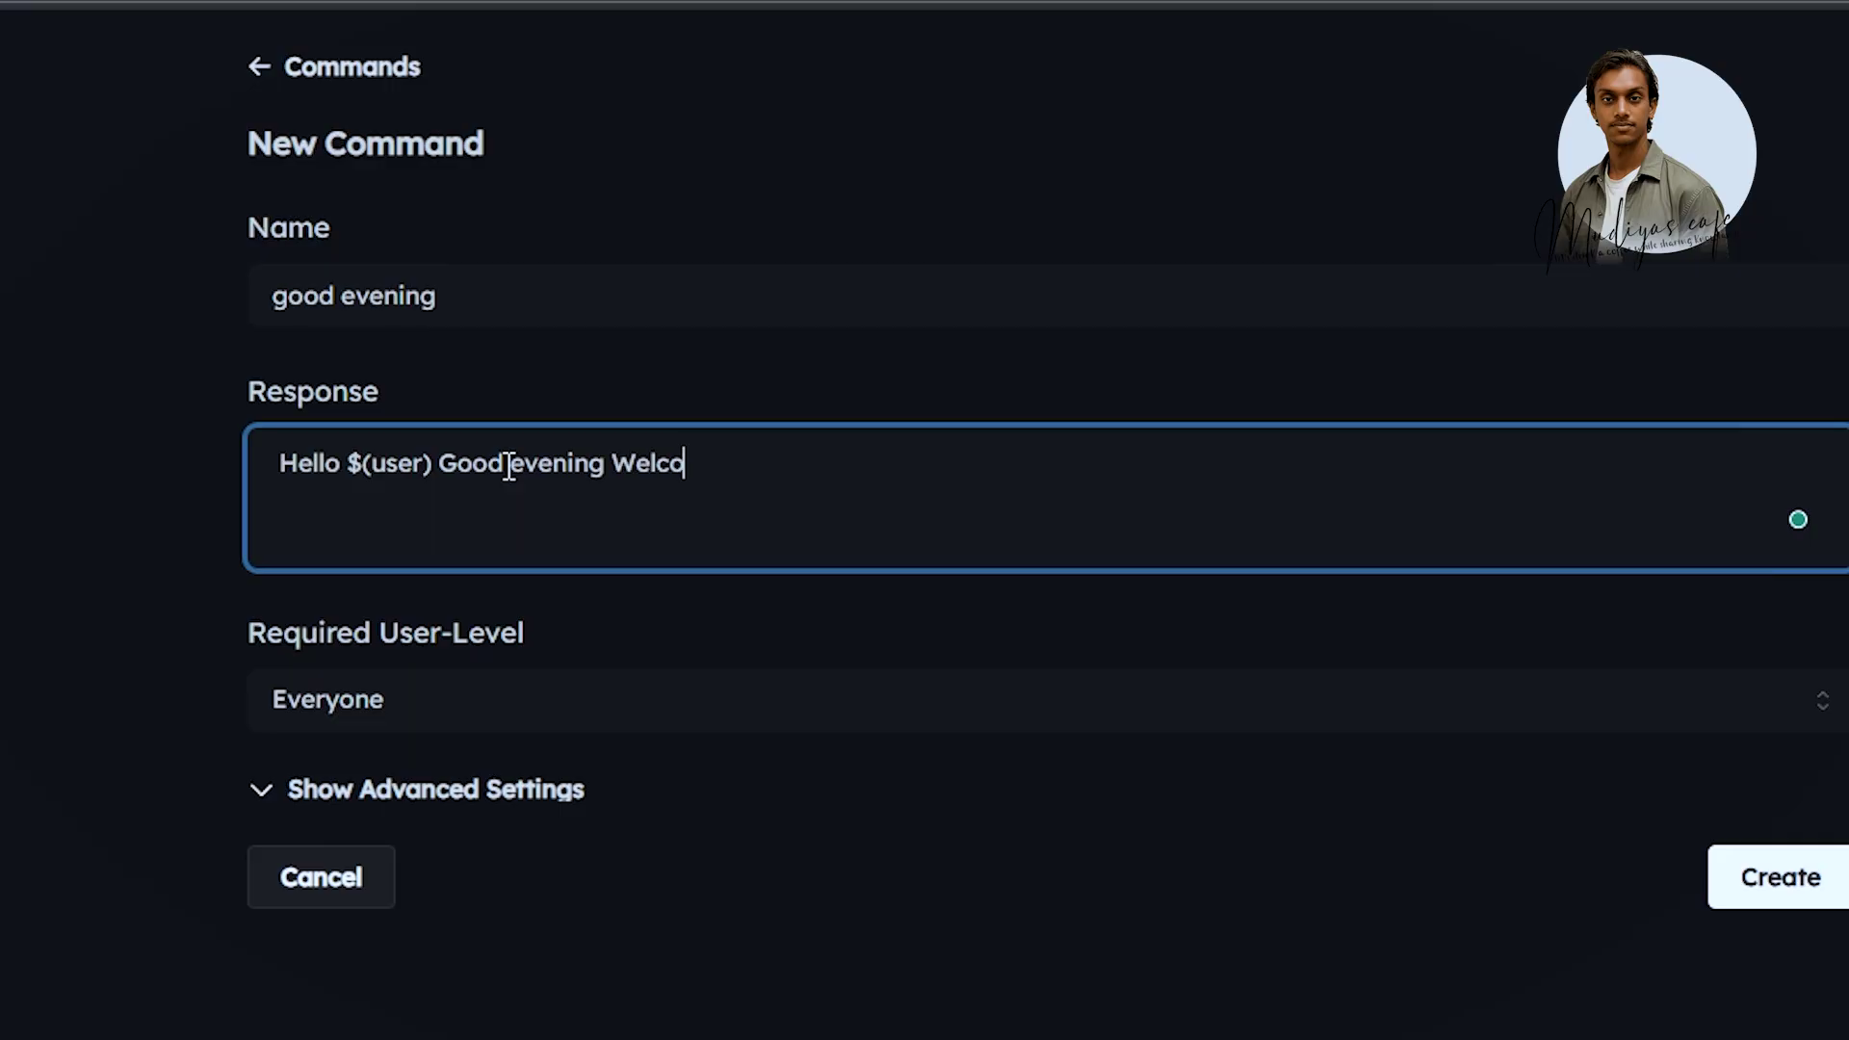
type("me to m")
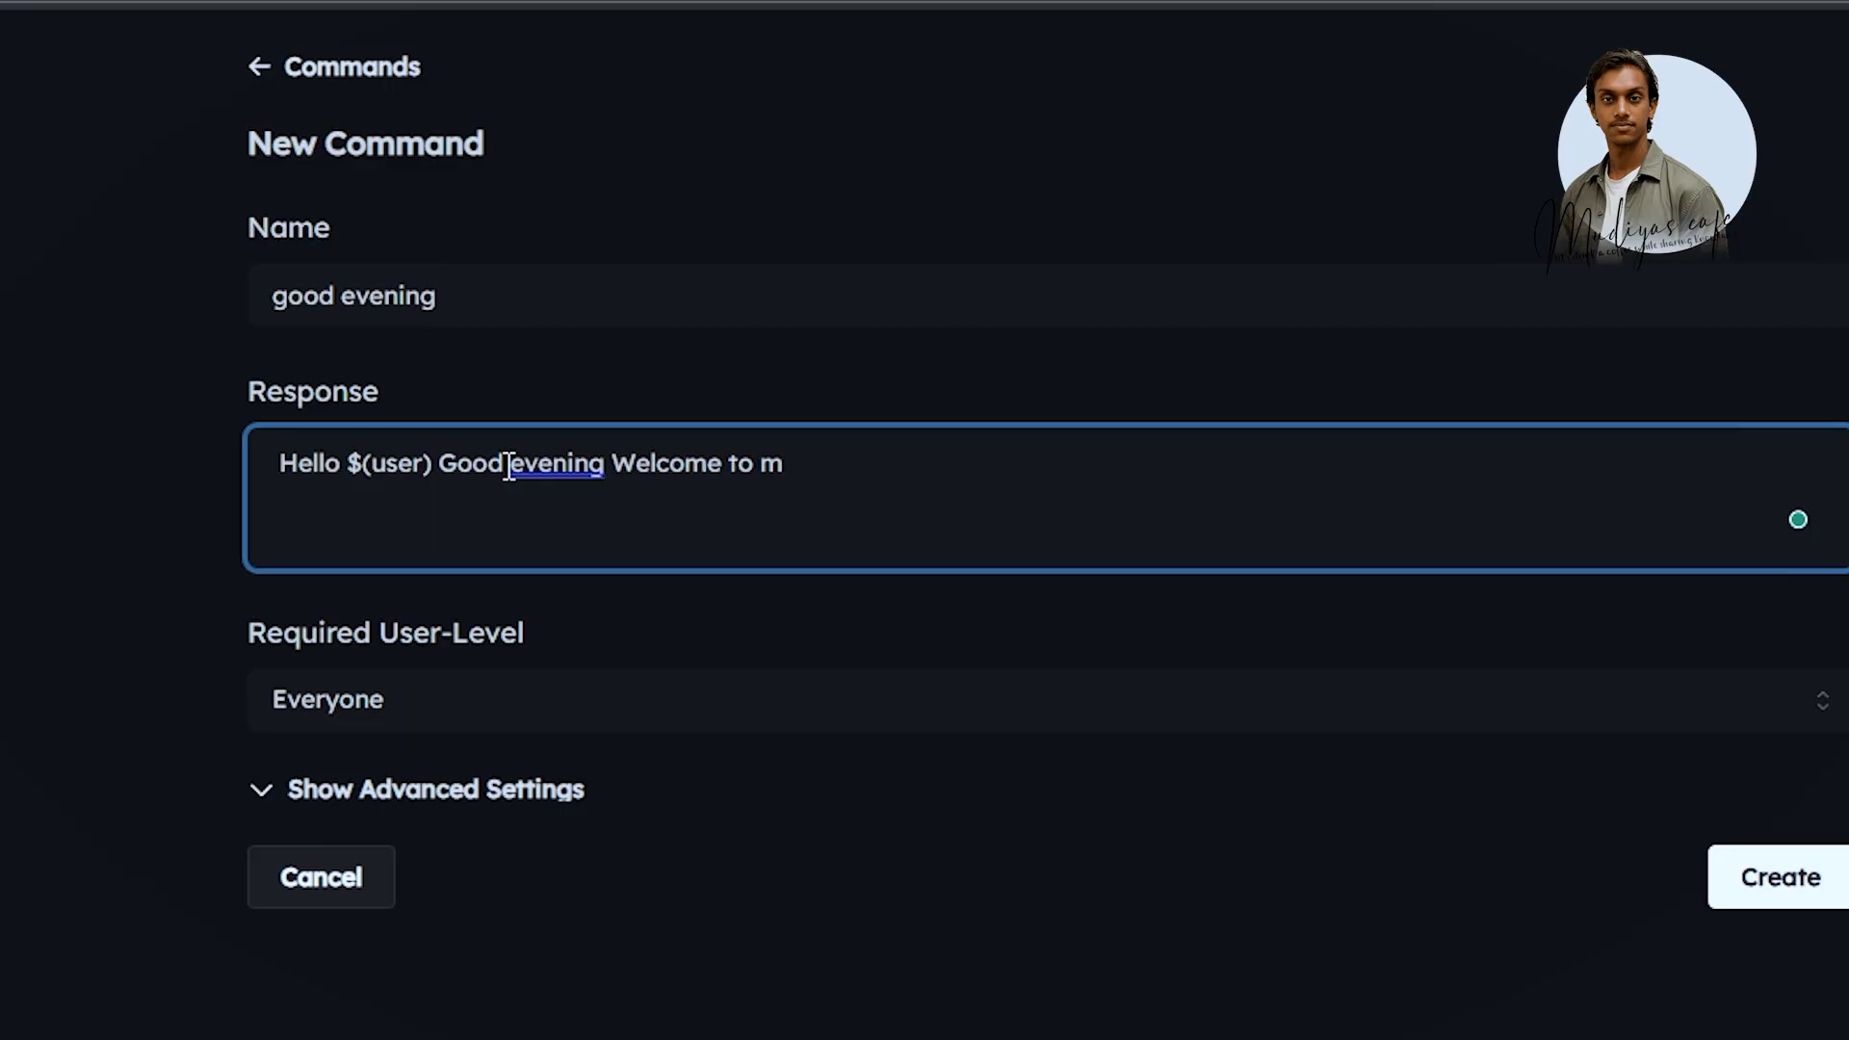
type("y s")
type("te")
type("ream")
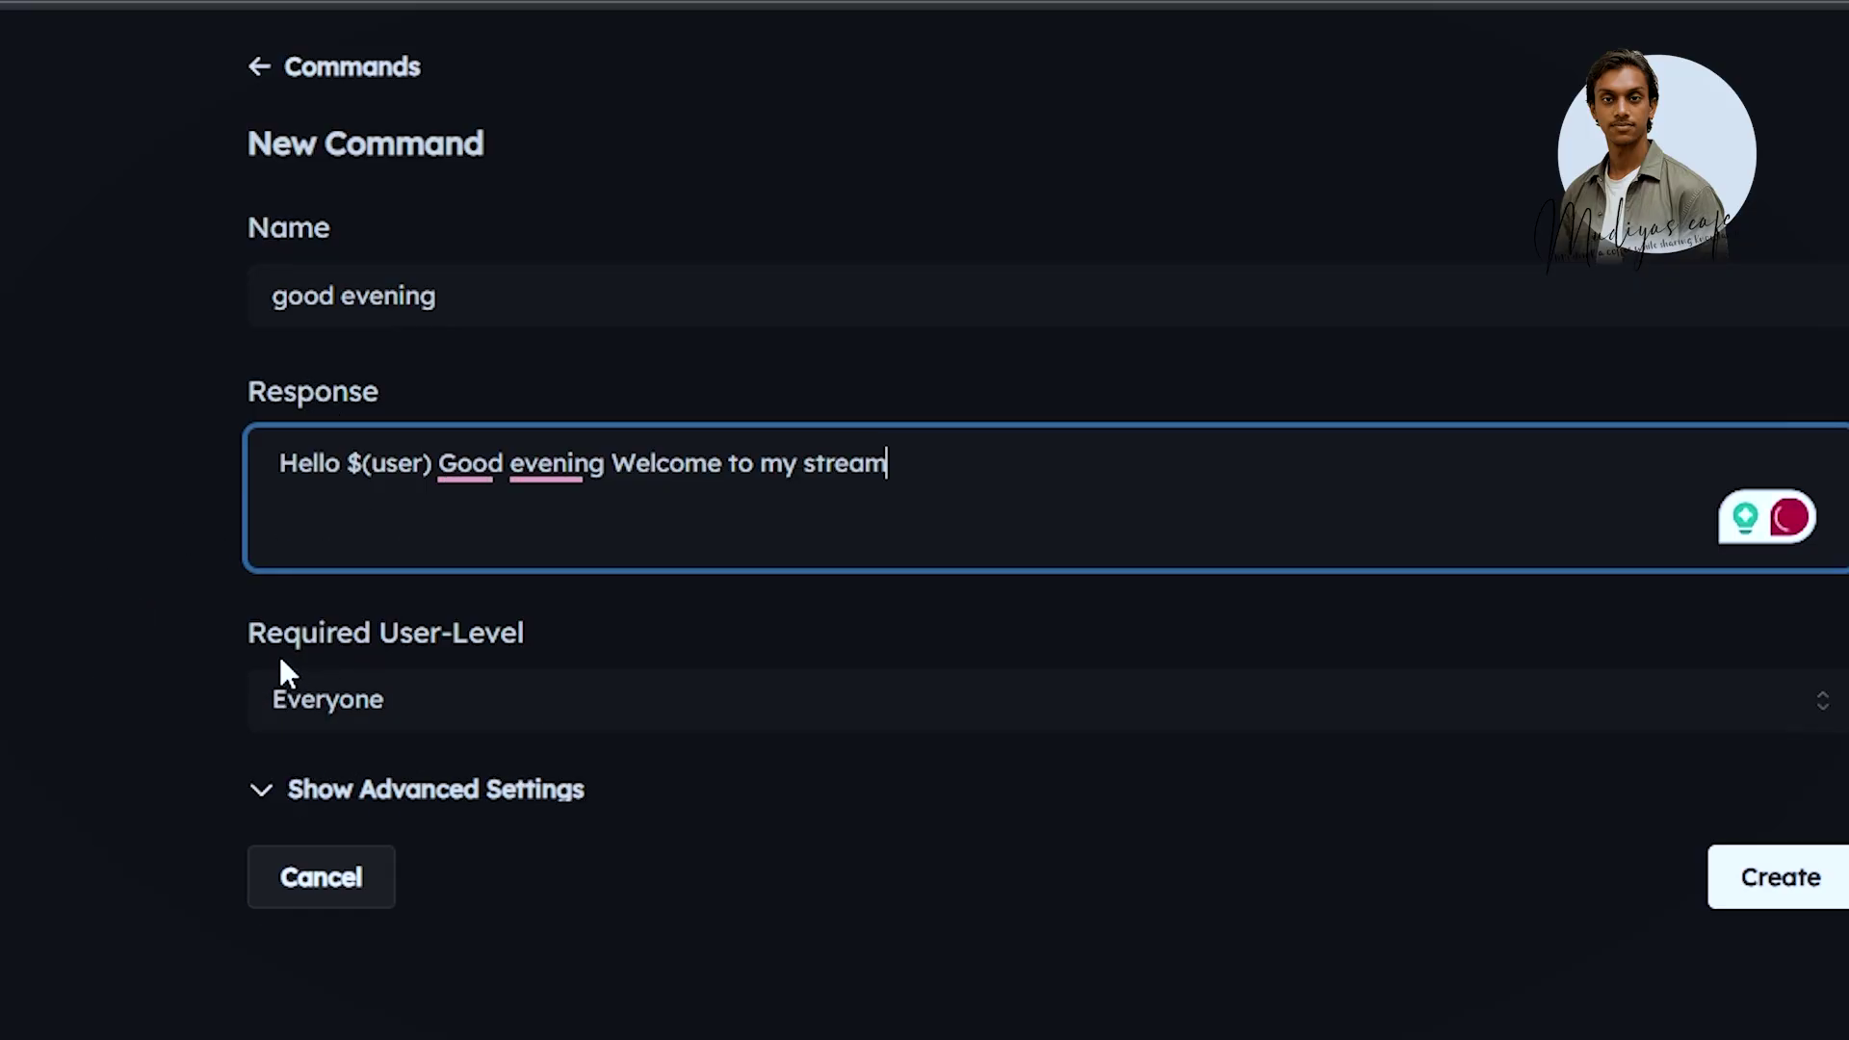
Step: Set the command's required user level to Everyone and reveal its advanced settings
left_click(461, 715)
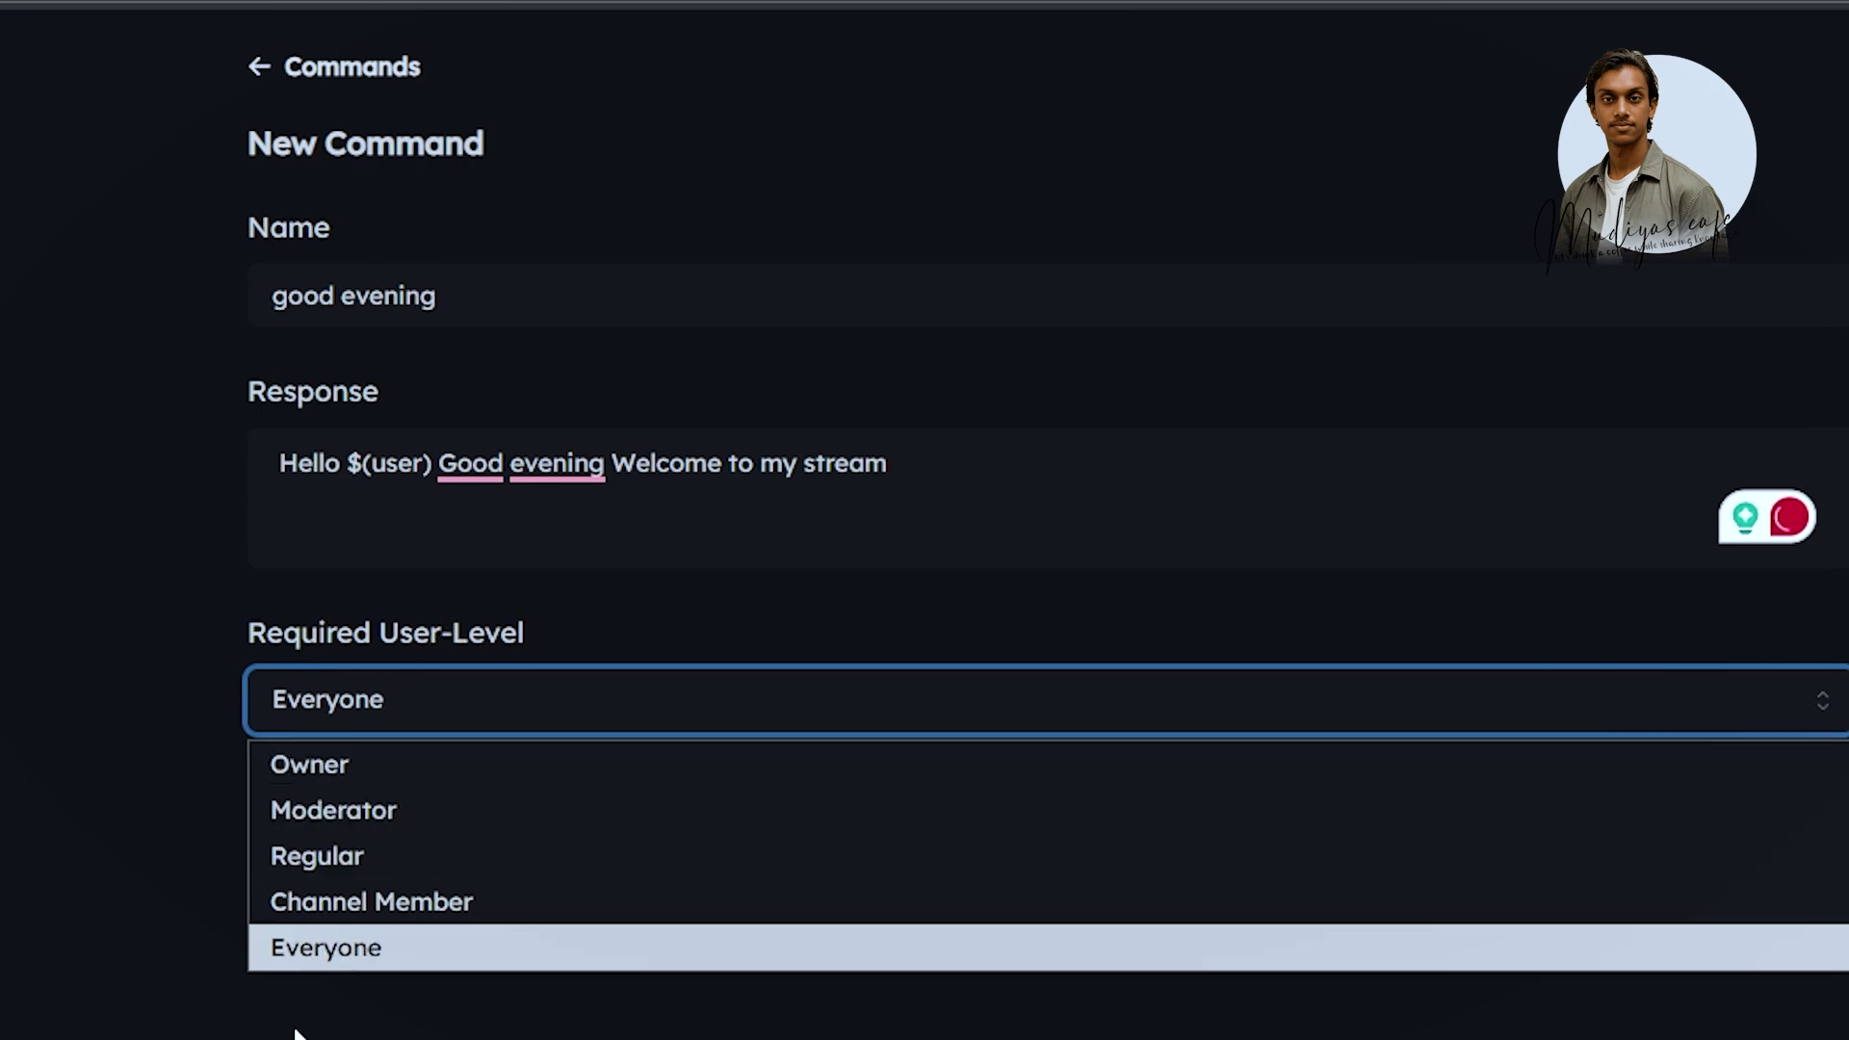
left_click(347, 954)
left_click(359, 722)
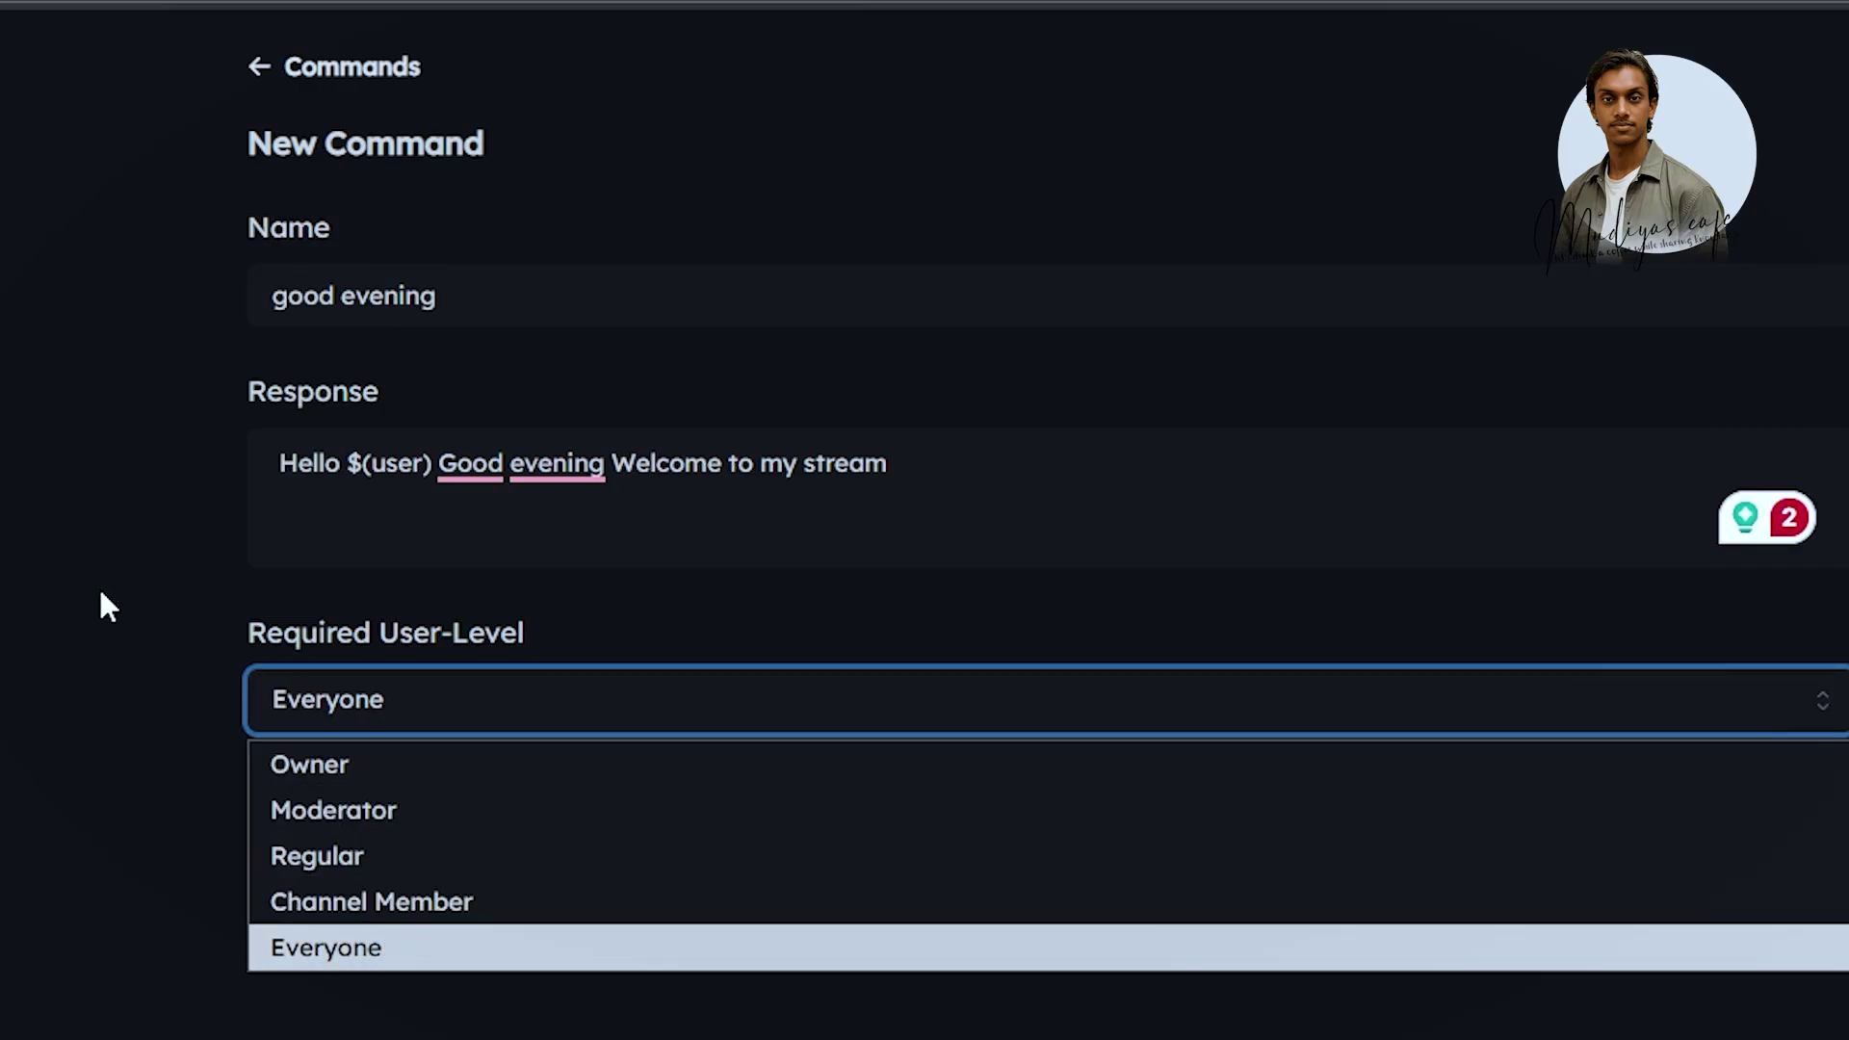
left_click(356, 955)
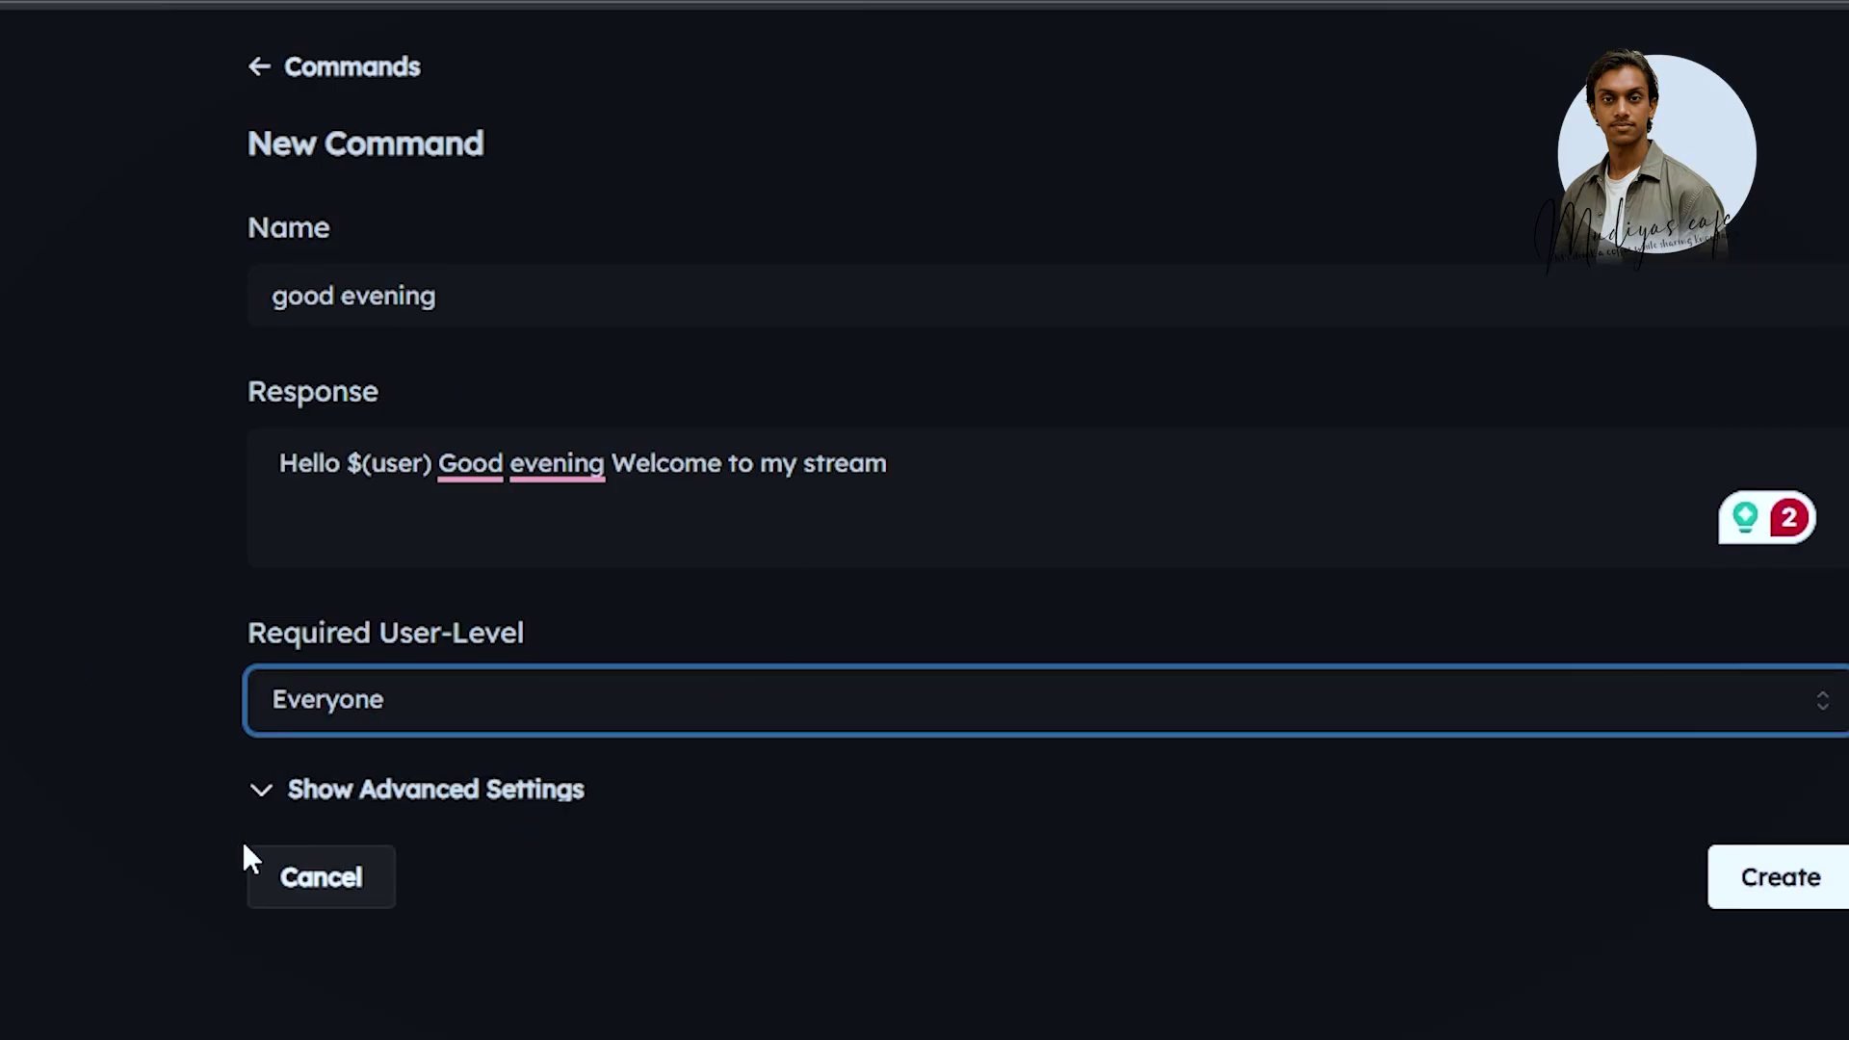
left_click(299, 801)
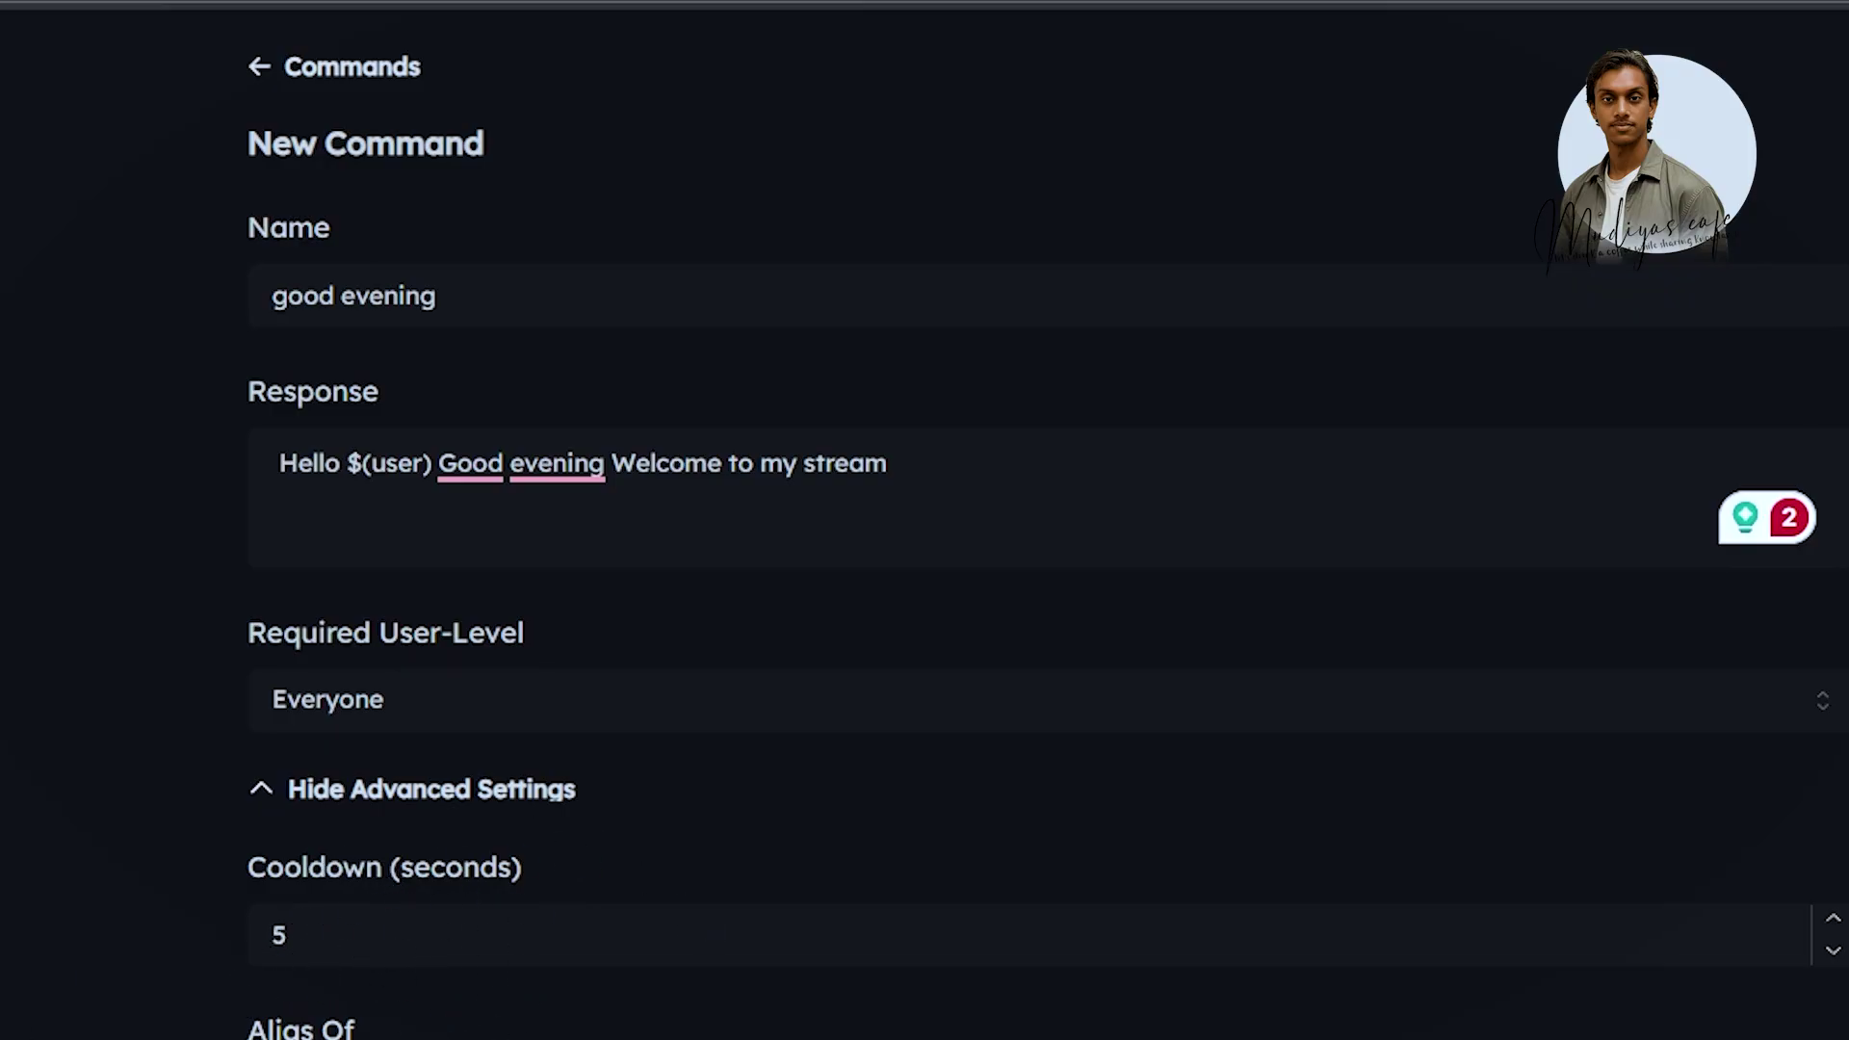
Step: Create the command and clear the command search to list all custom commands, 50 per page
left_click(1467, 737)
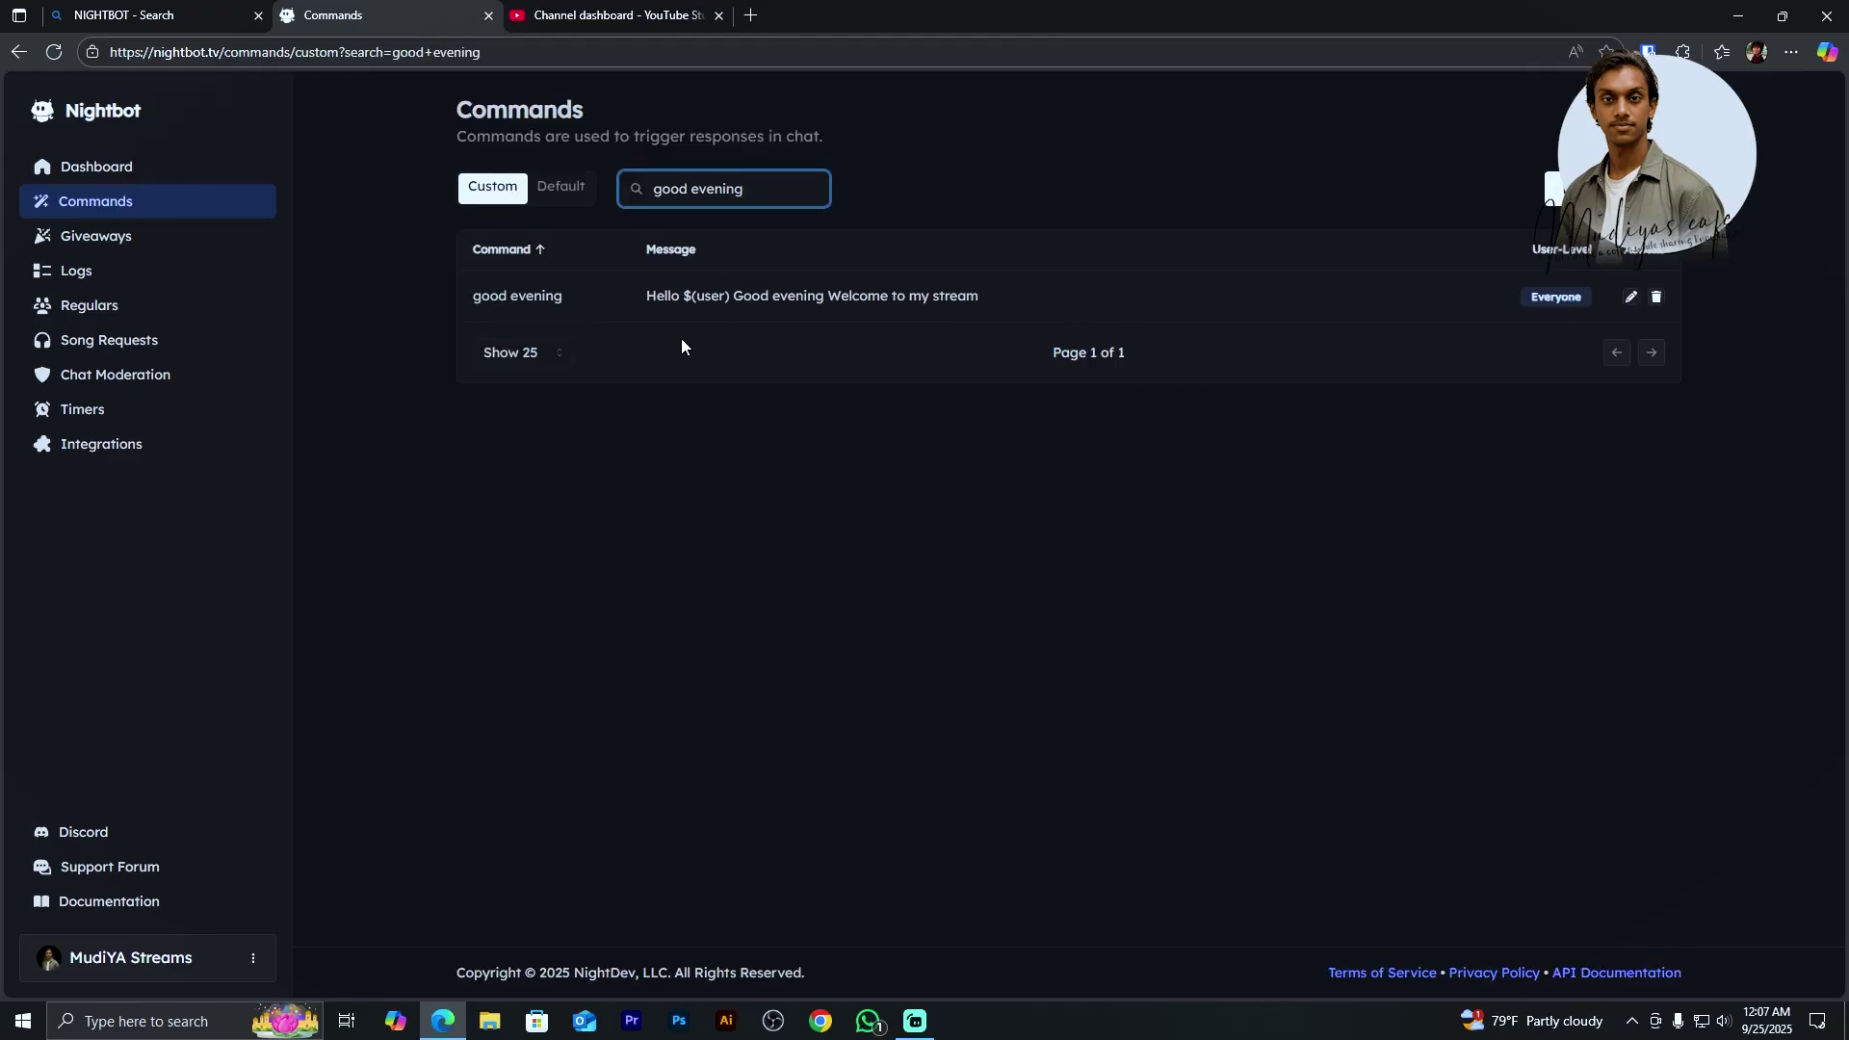
key("ctrl+shift+Left")
key("ctrl+shift+Left")
key("BackSpace")
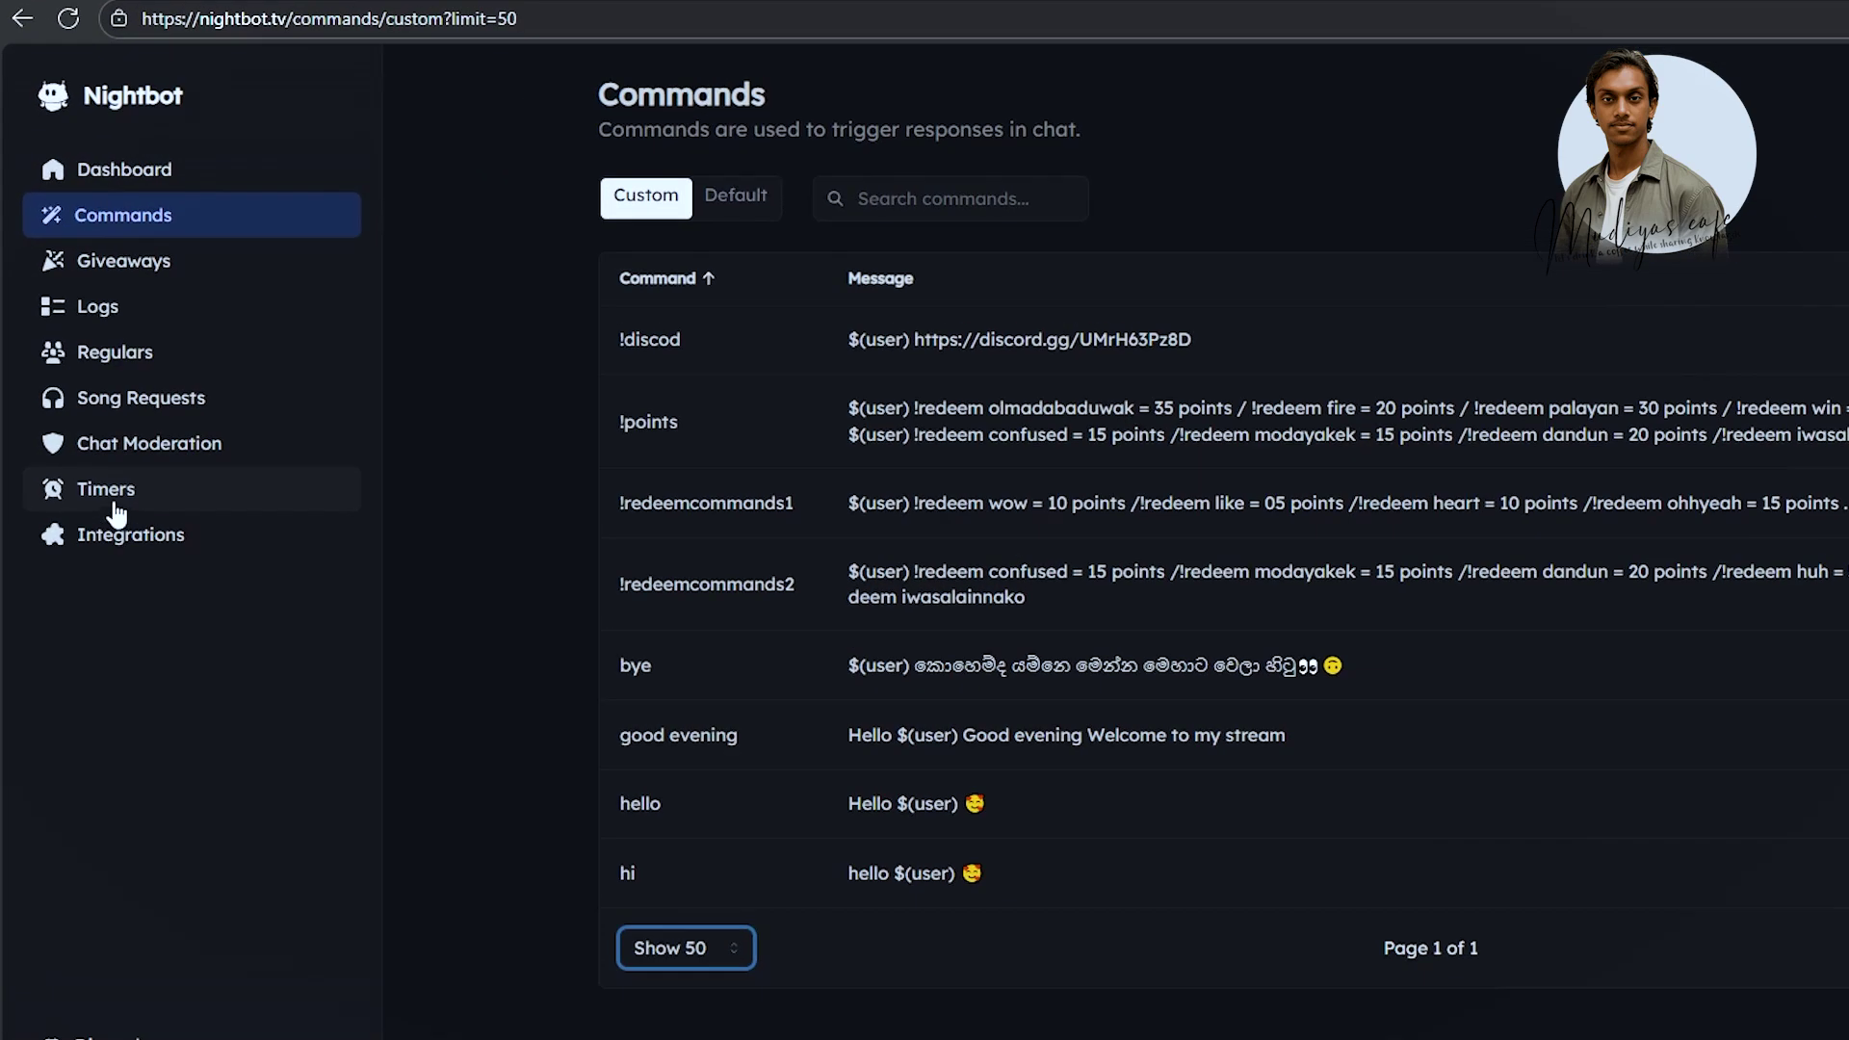
Step: Start a new timer and name it "My Socials"
left_click(151, 502)
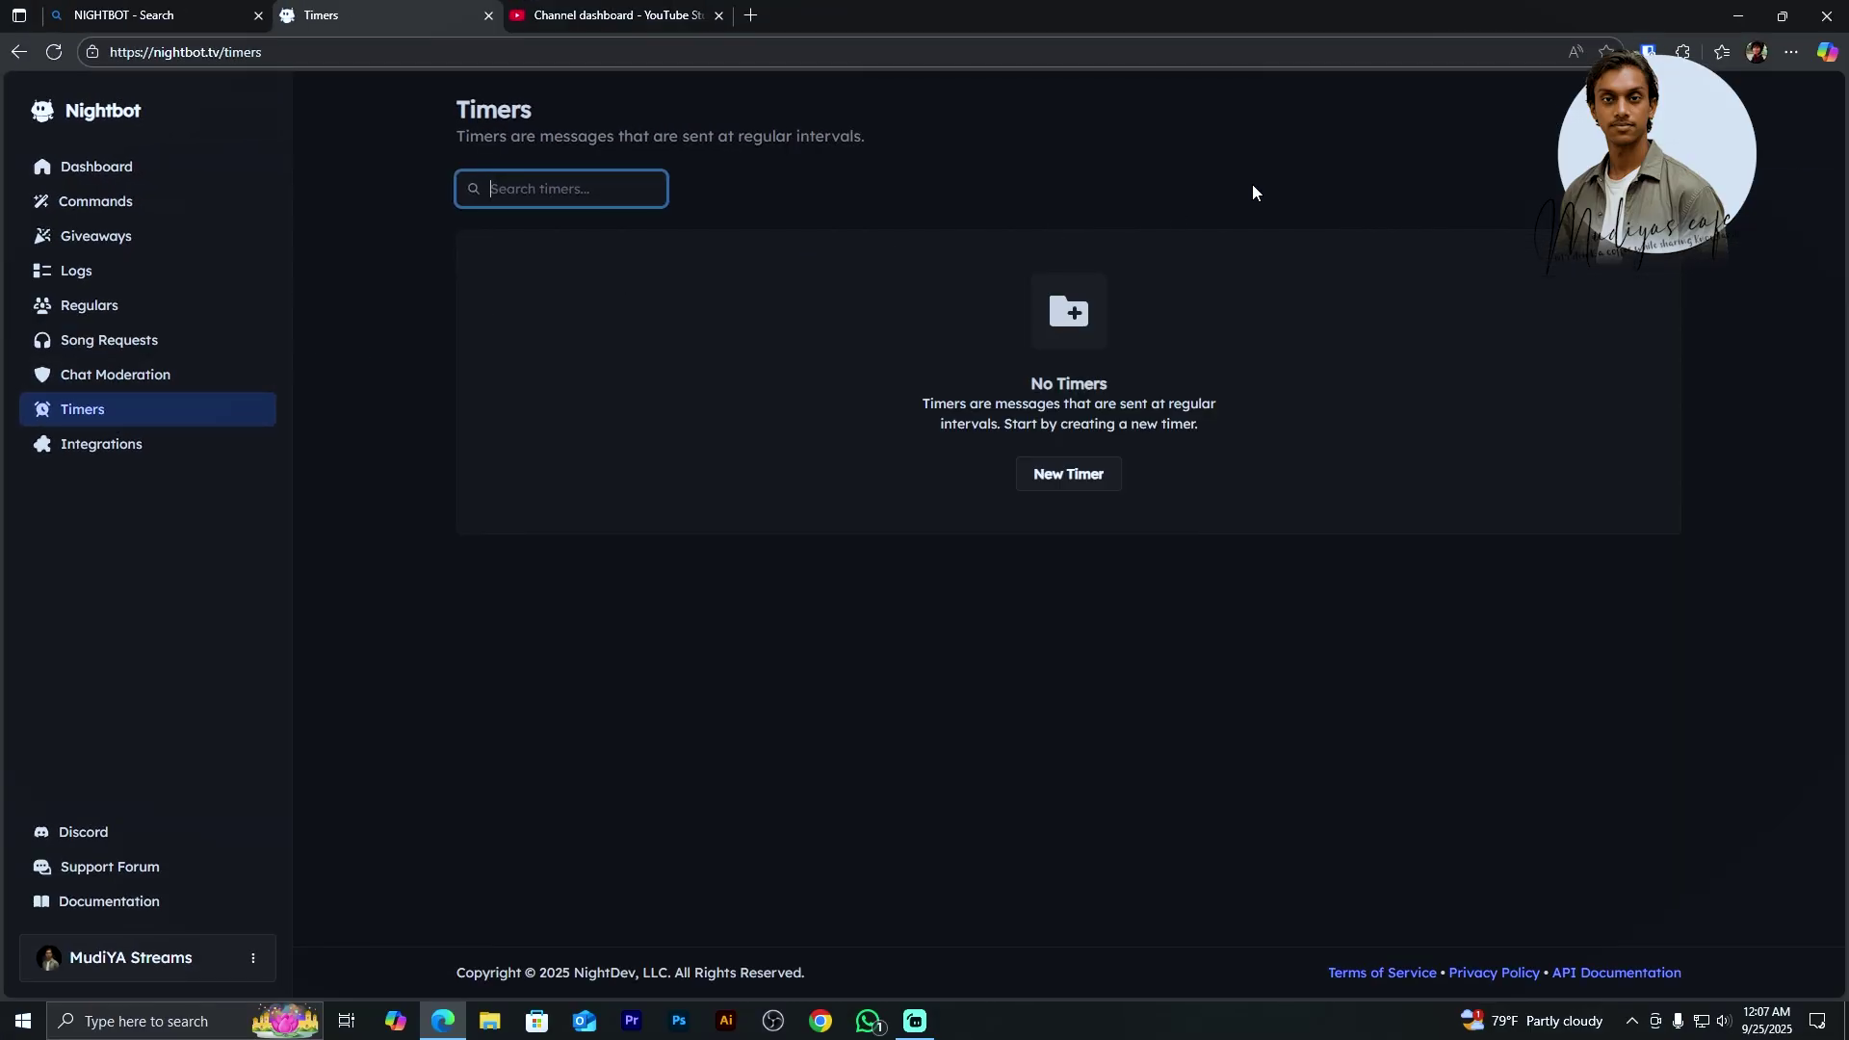
left_click(1069, 473)
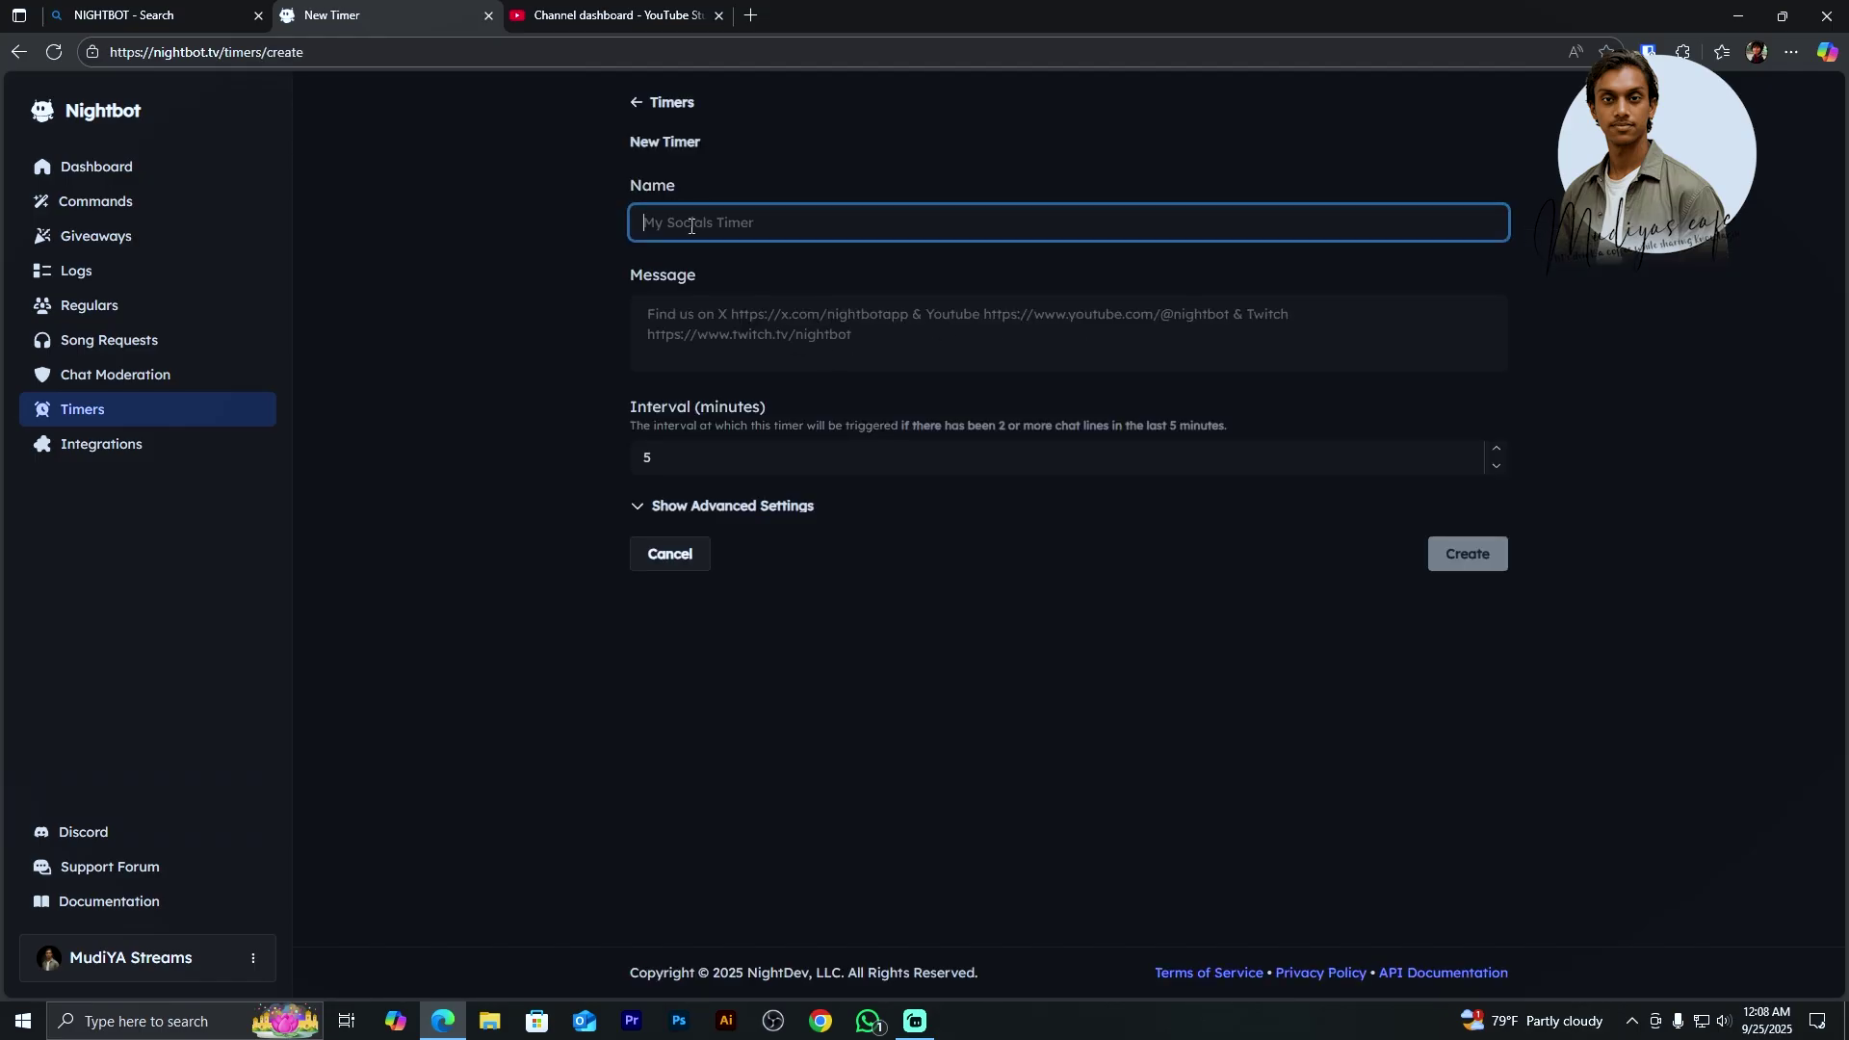
type("soc")
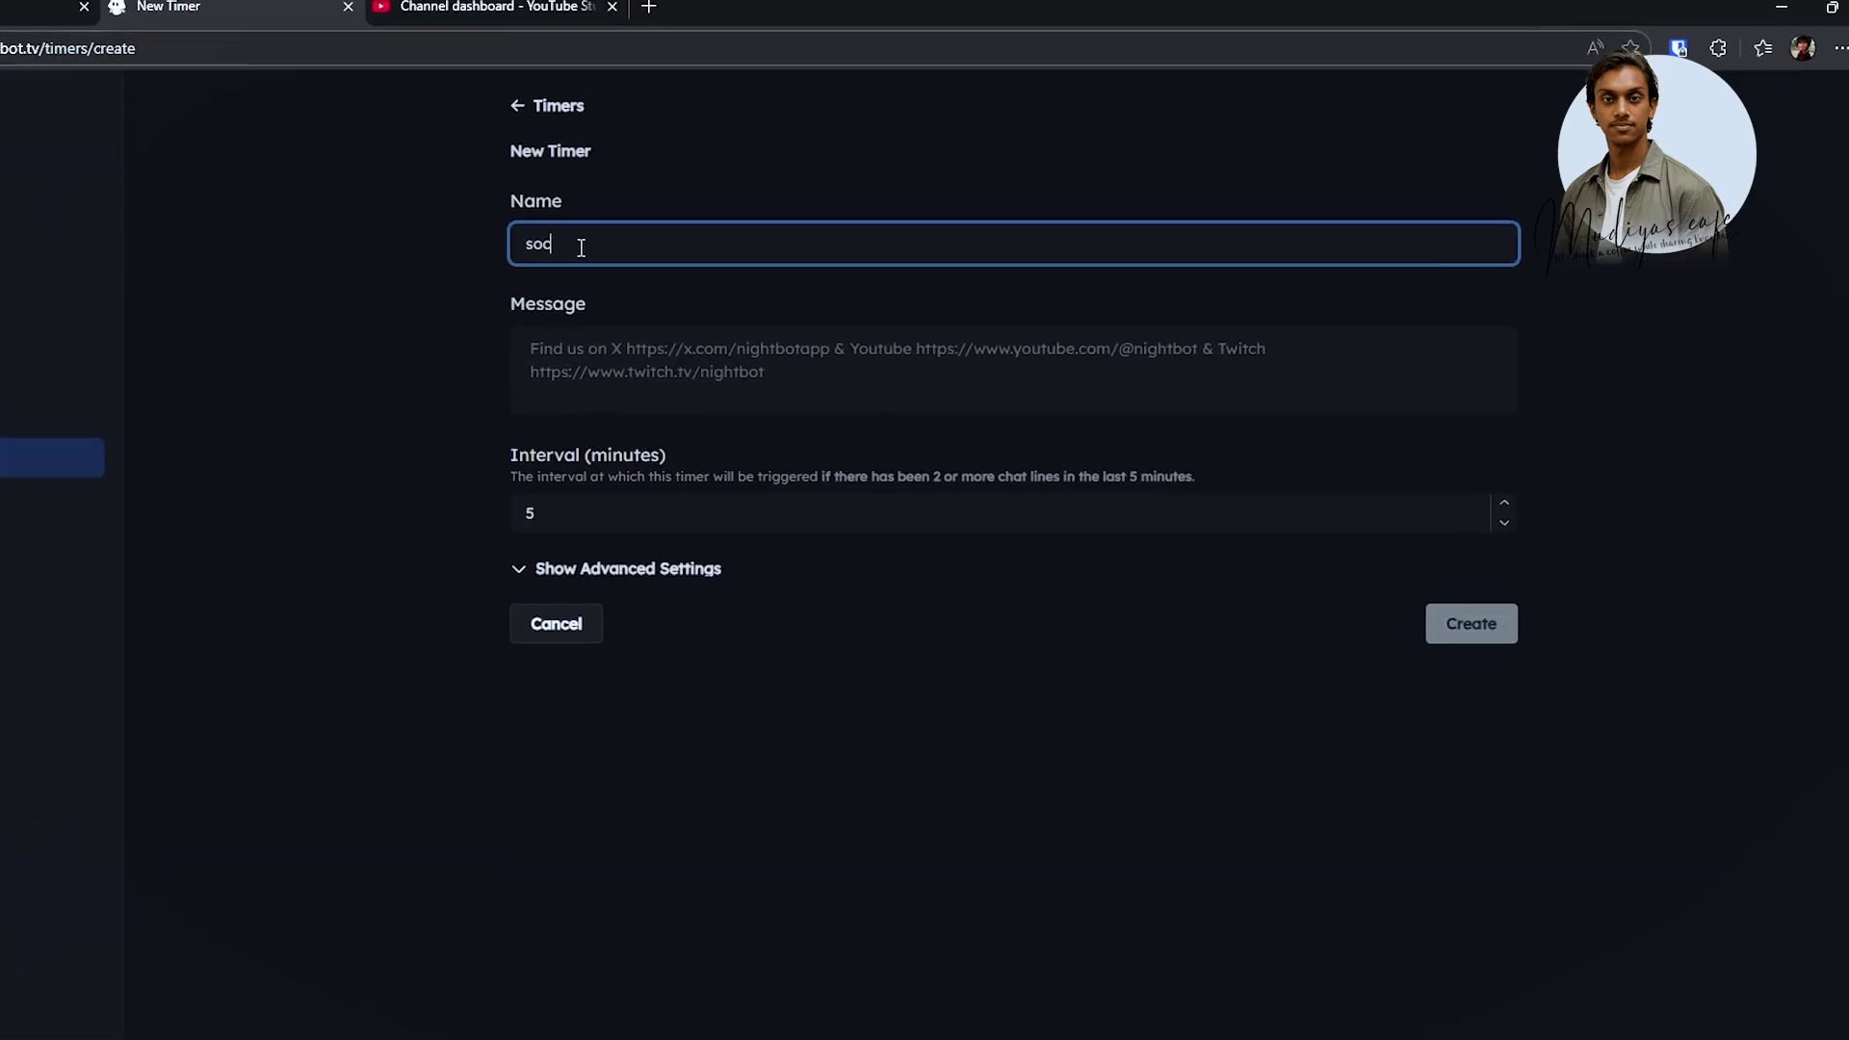
key("BackSpace")
key("BackSpace")
key("BackSpace")
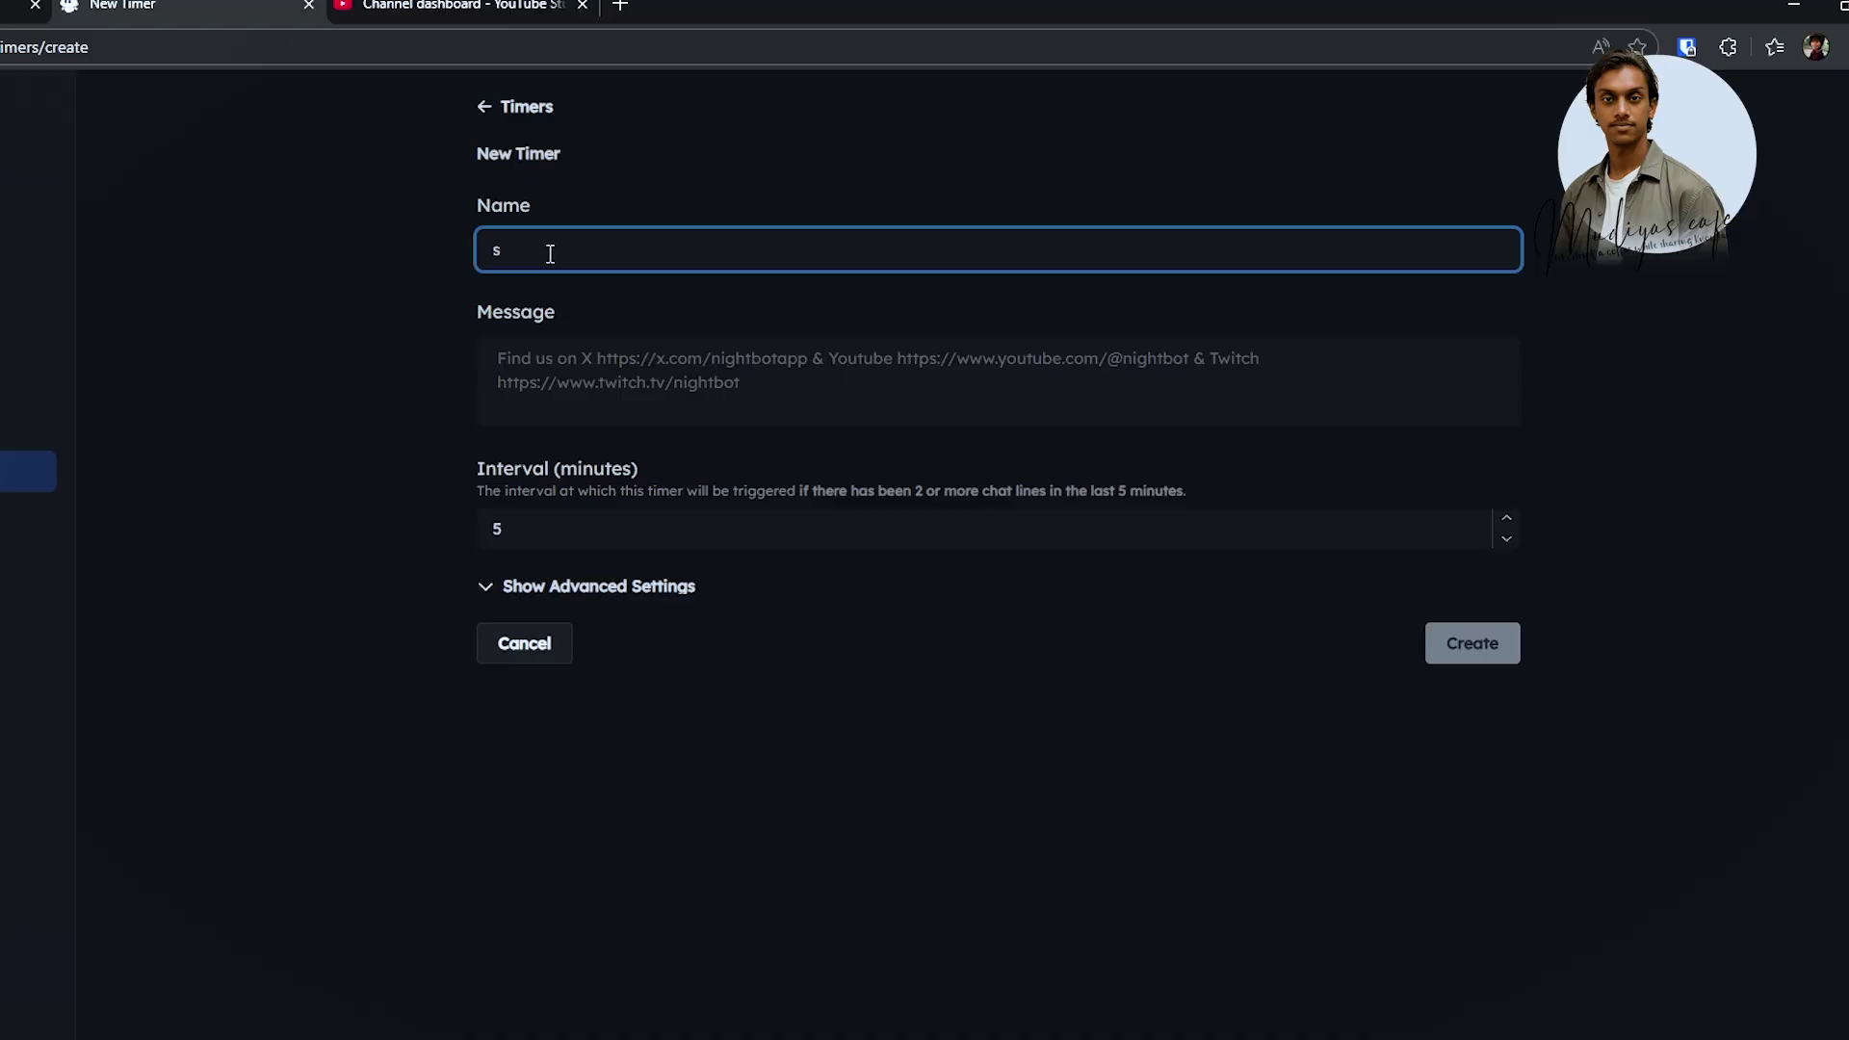
type("My ")
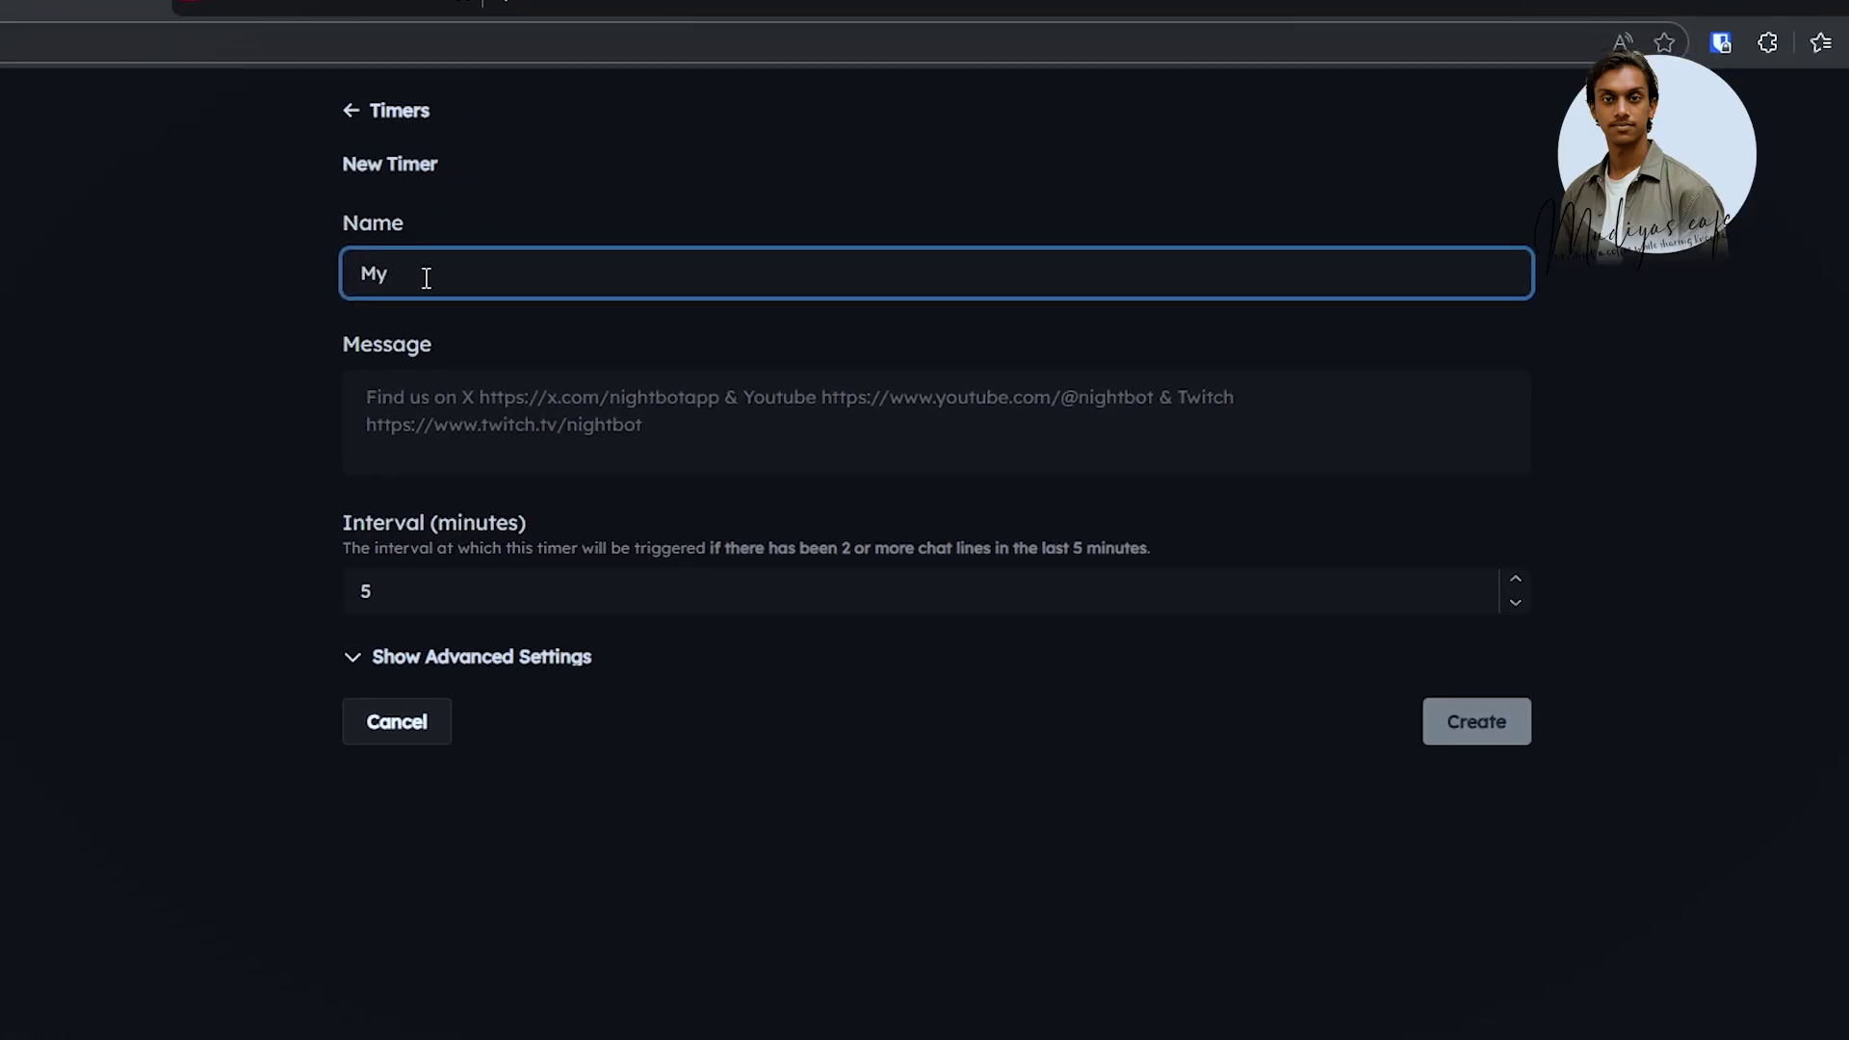
type("Socials")
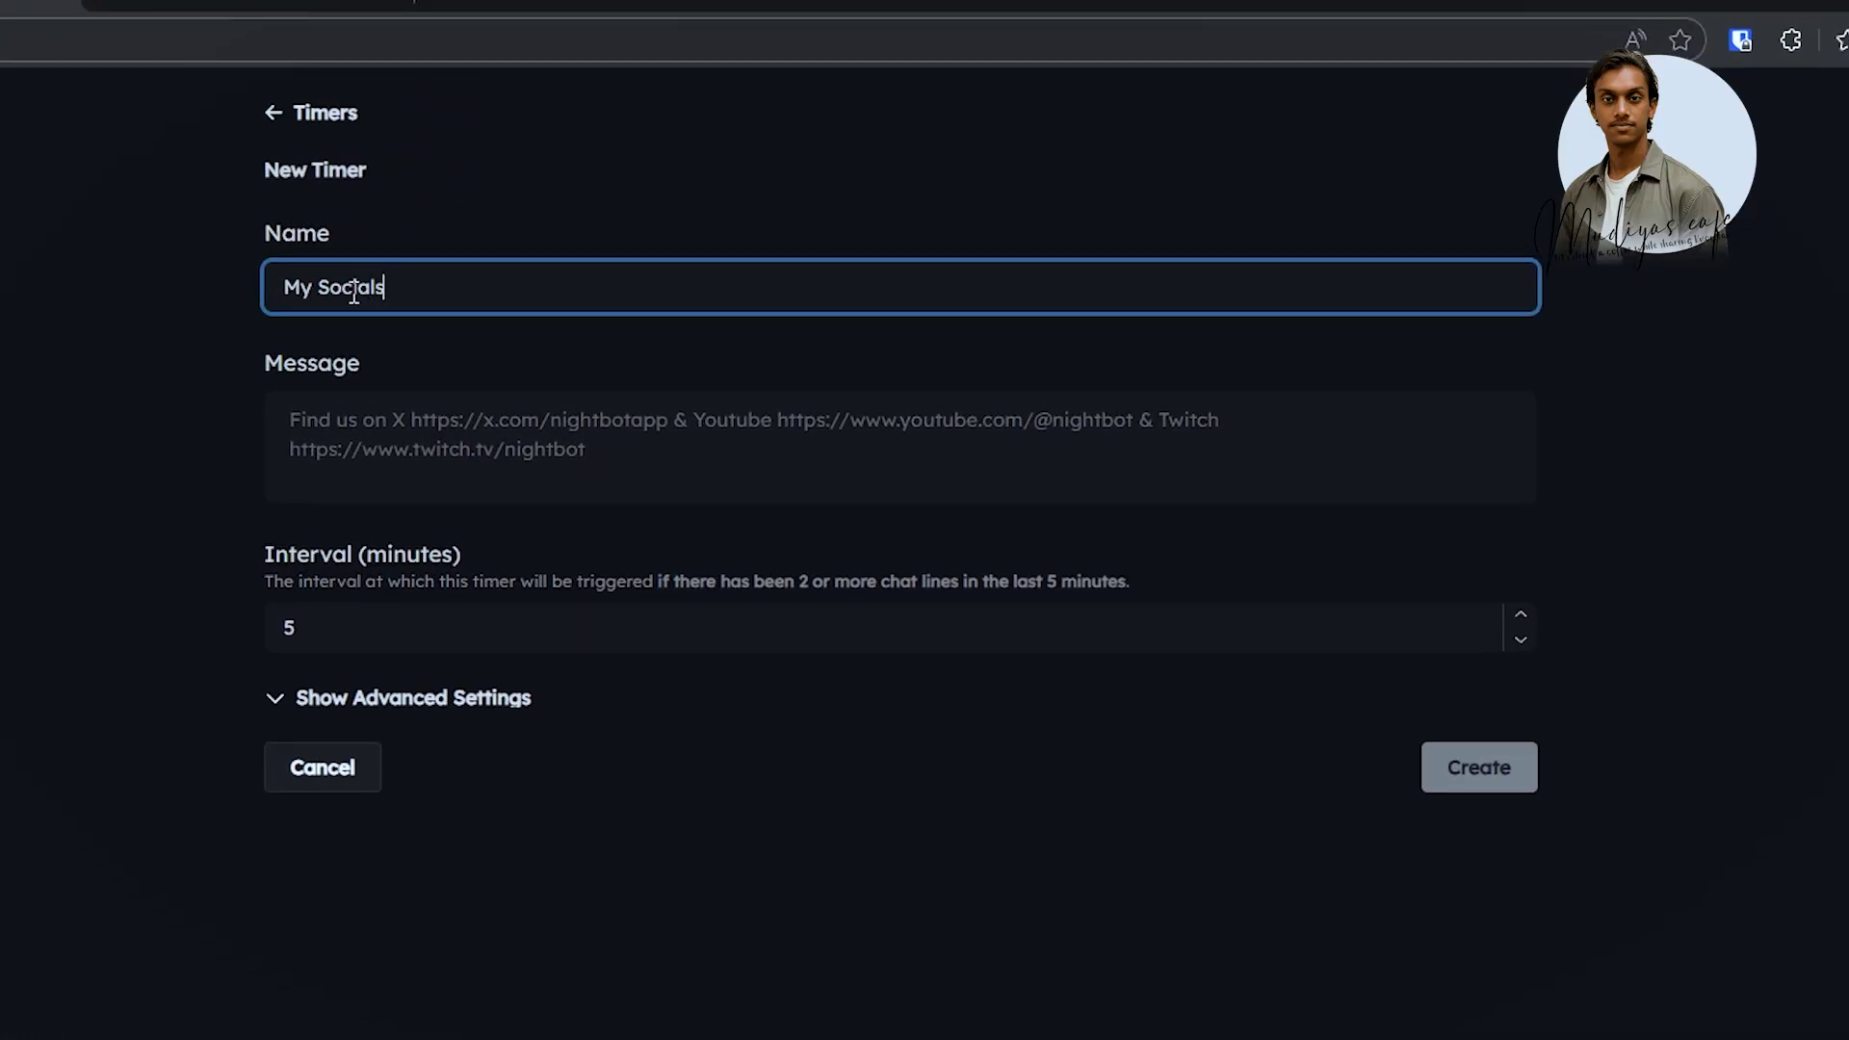
Step: Set the timer's interval to 20 minutes and try to create it with the message left empty
left_click(393, 432)
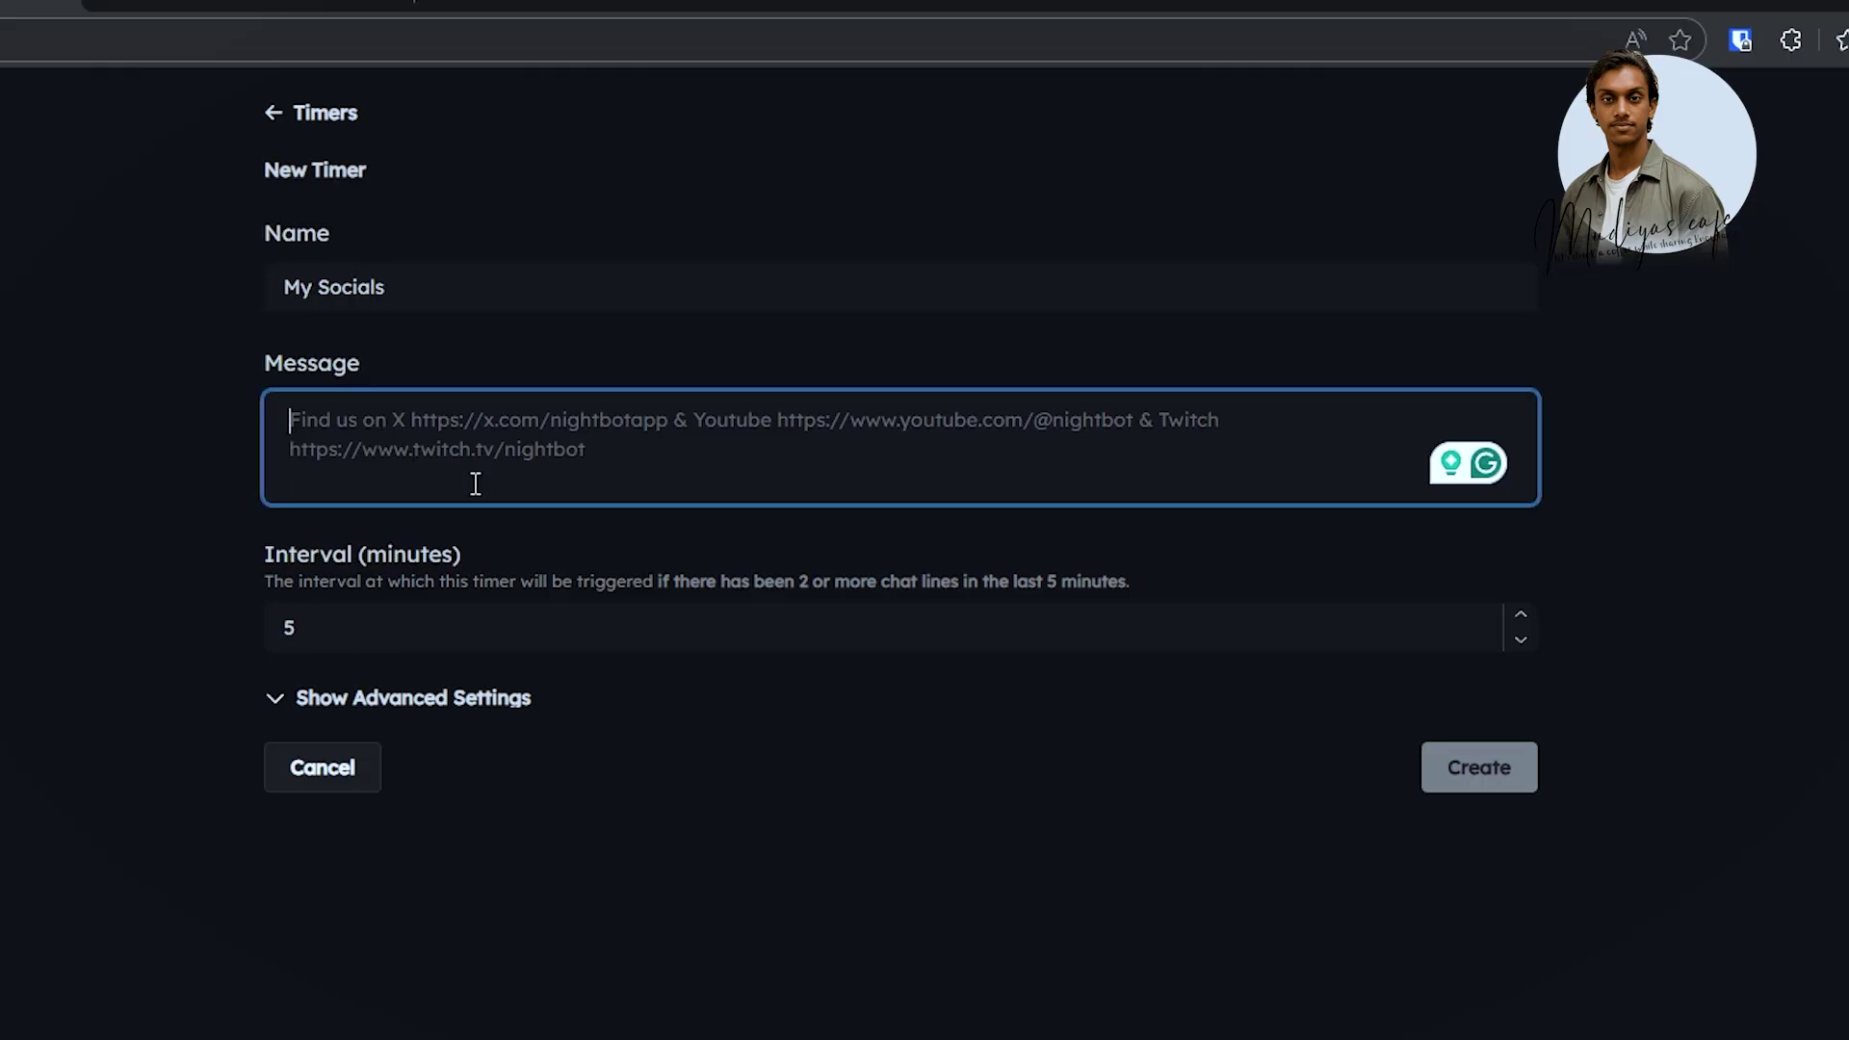
left_click(346, 636)
key("ctrl+a")
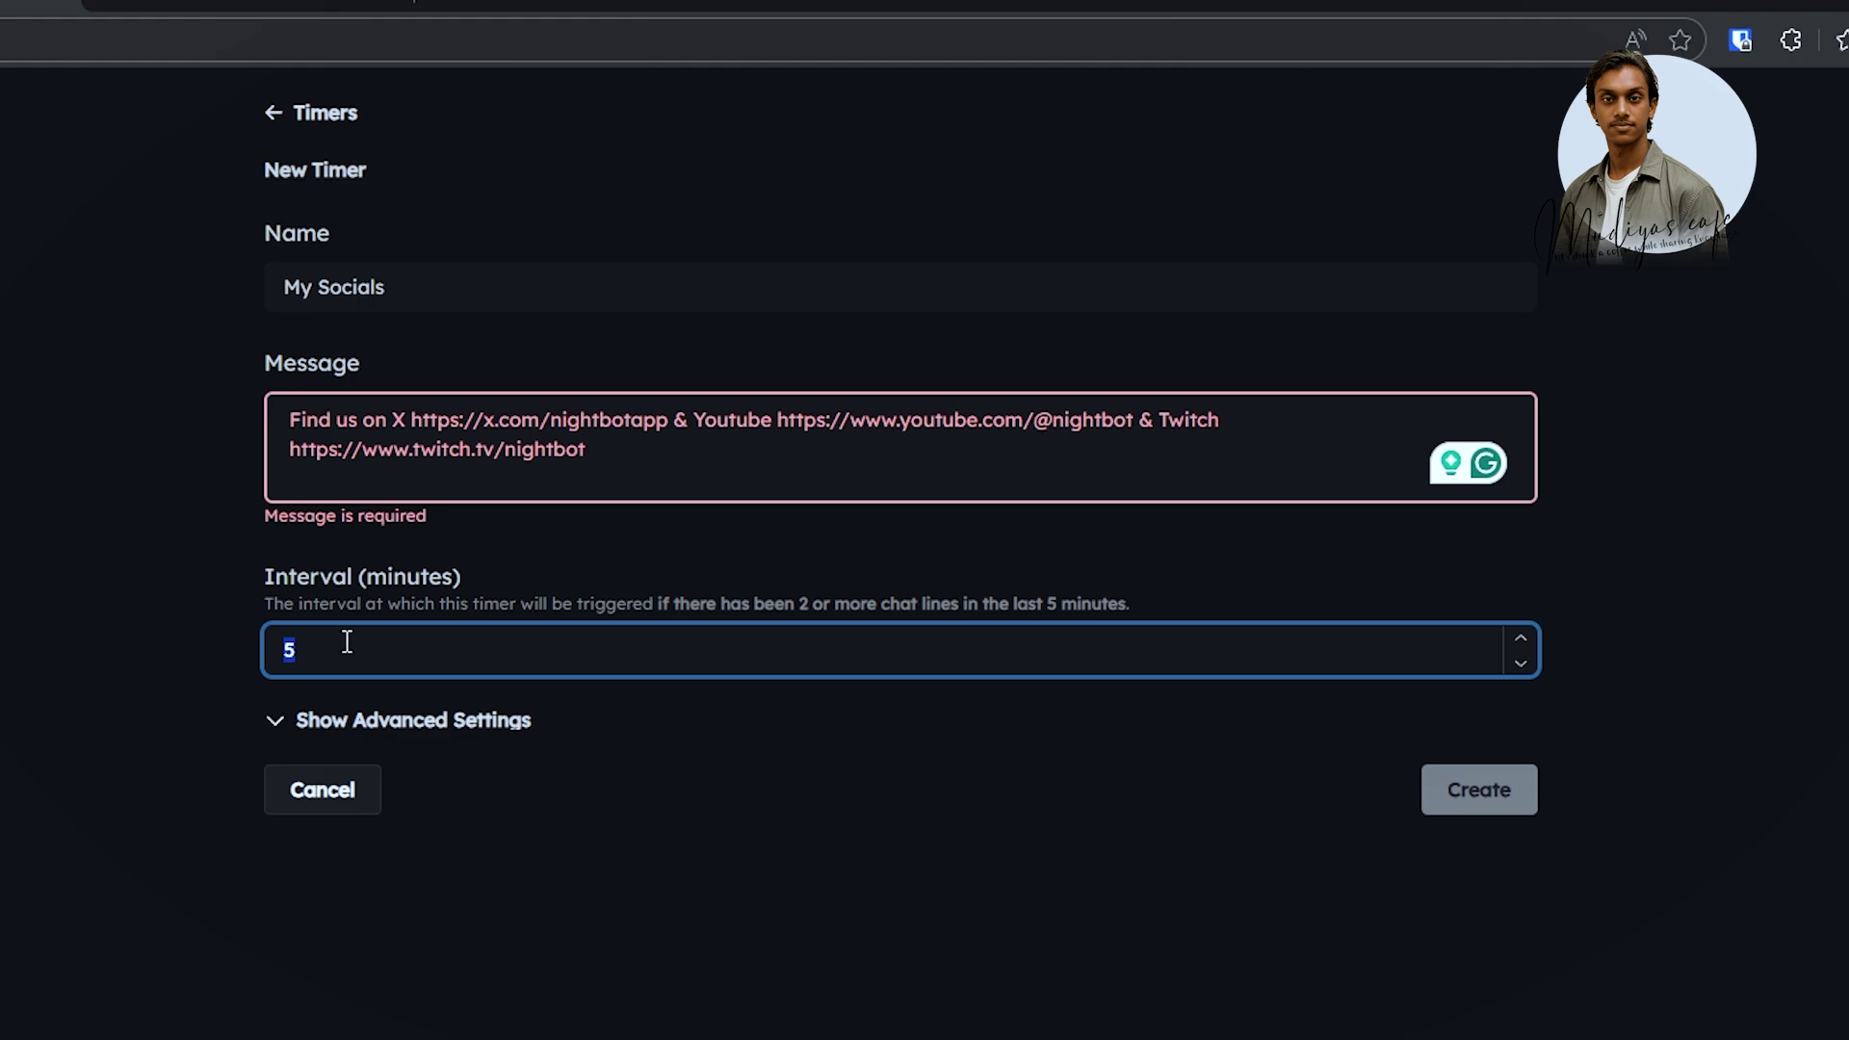
type("20")
left_click(1492, 814)
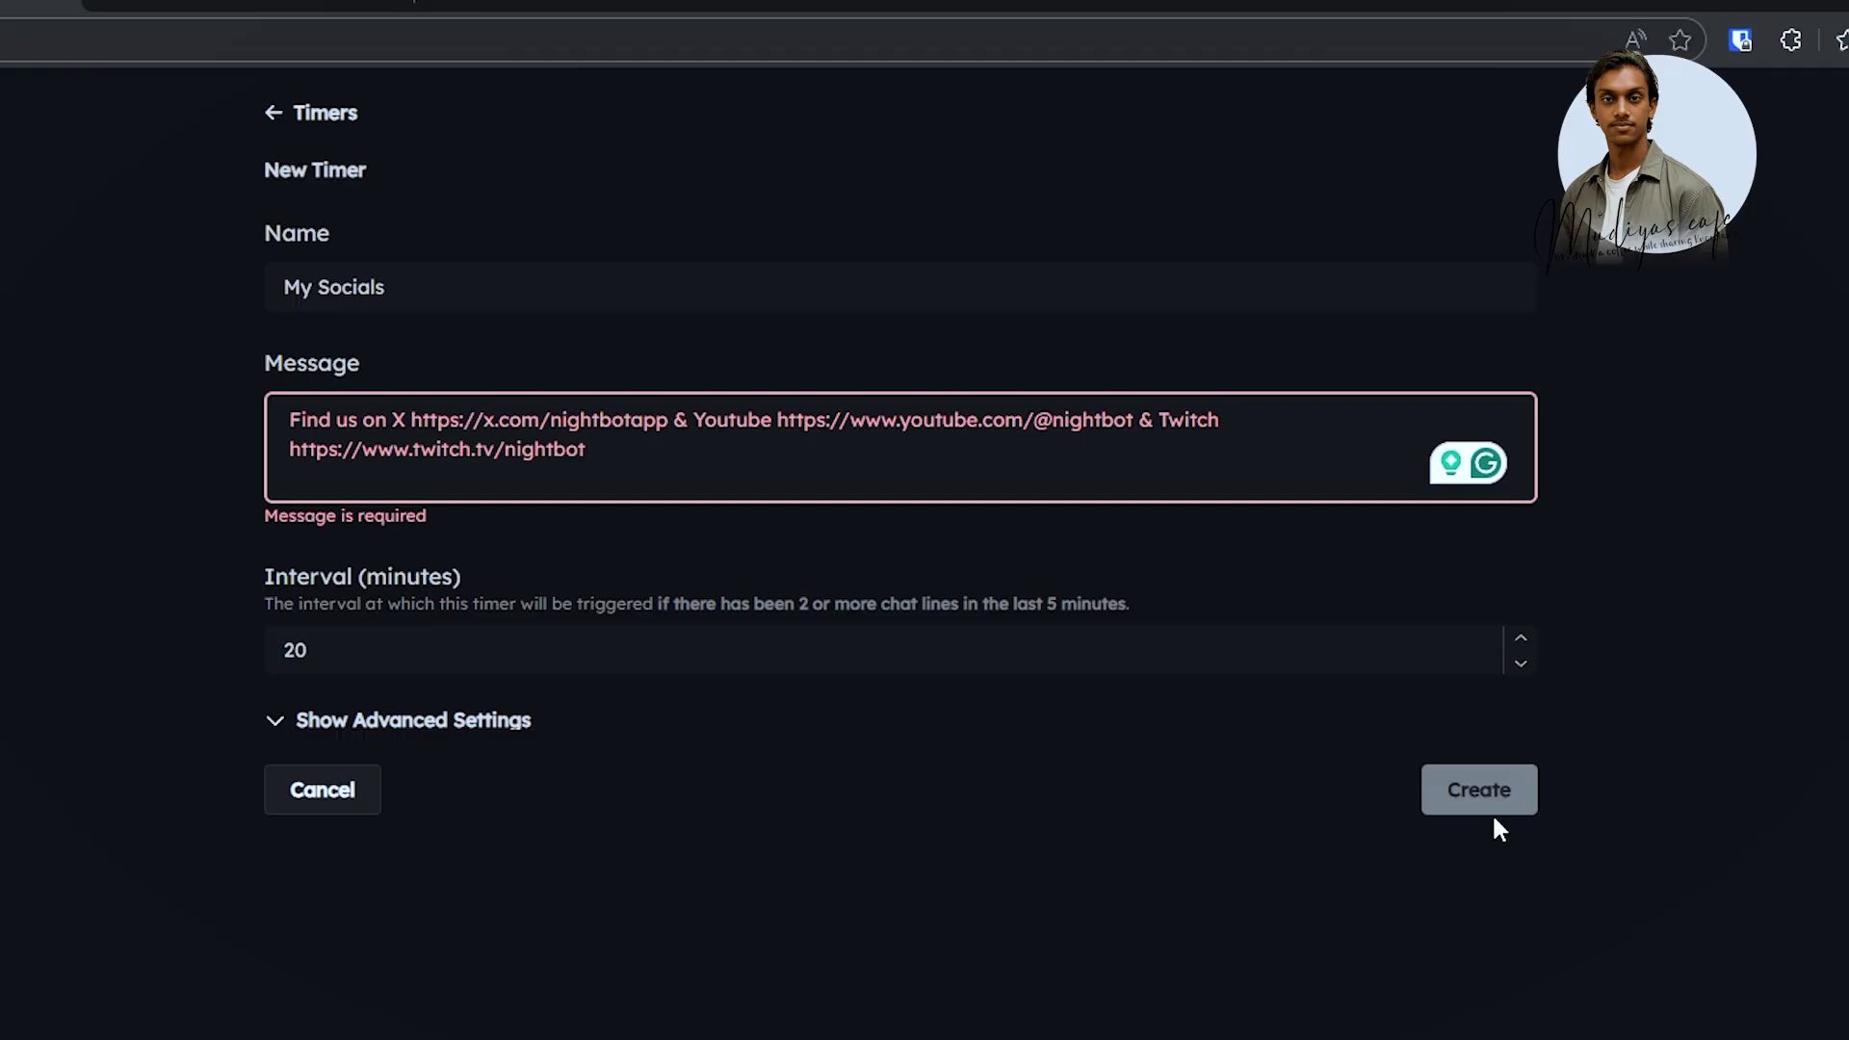
Step: Enter the placeholder text "guewyfgfqgohgafw" as the timer's message
left_click(364, 462)
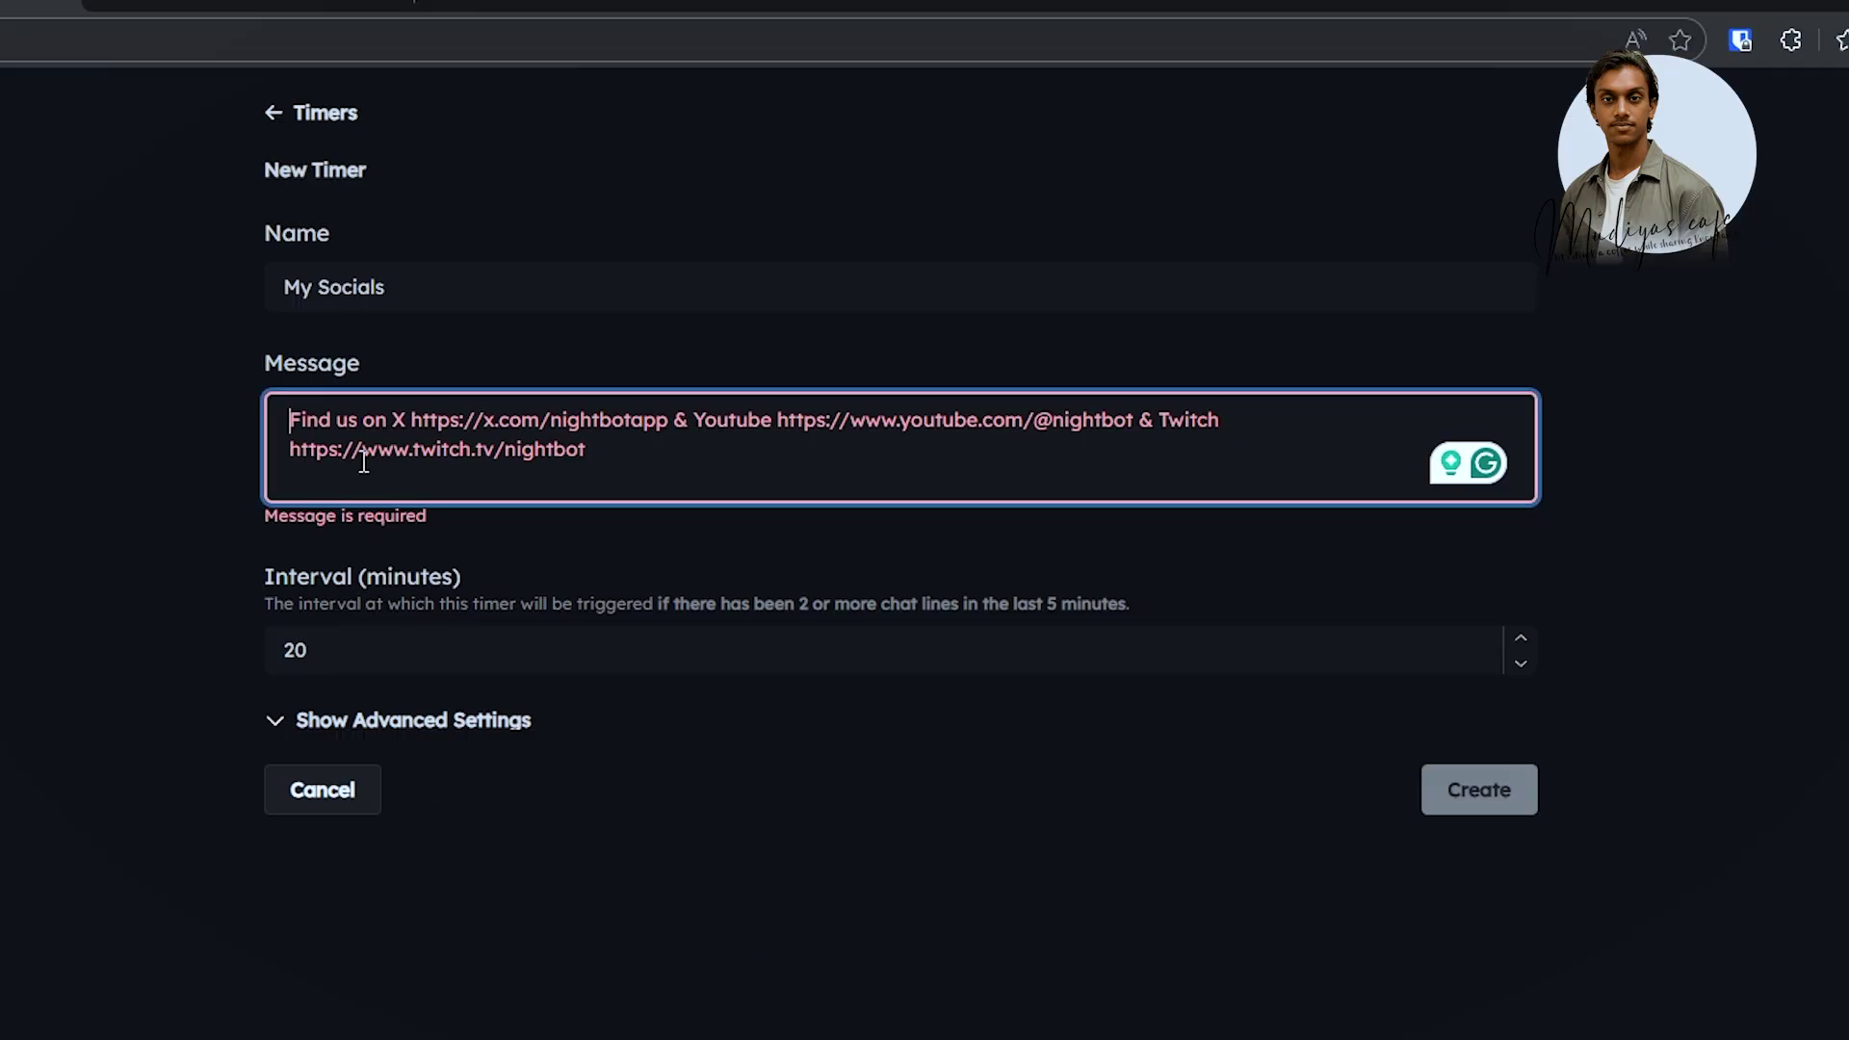
key("ctrl+a")
type("guewyfgfqgohgafw")
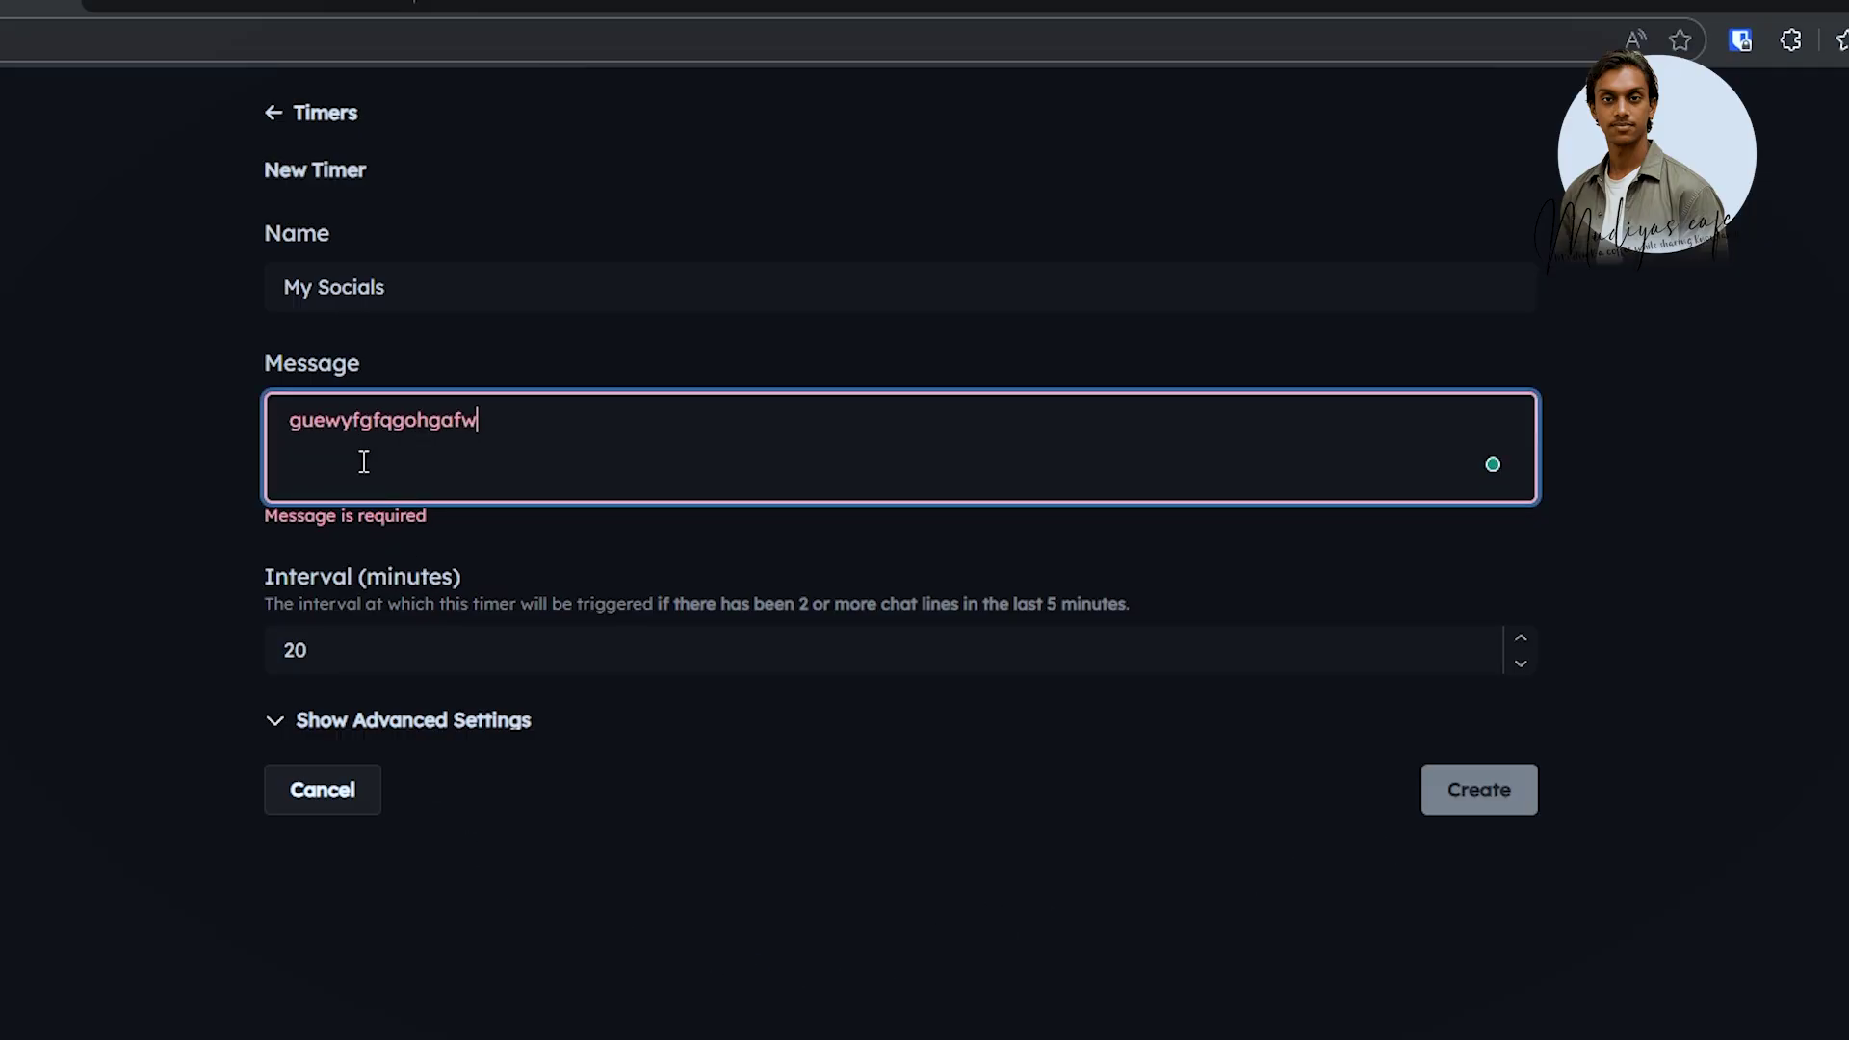
left_click(578, 530)
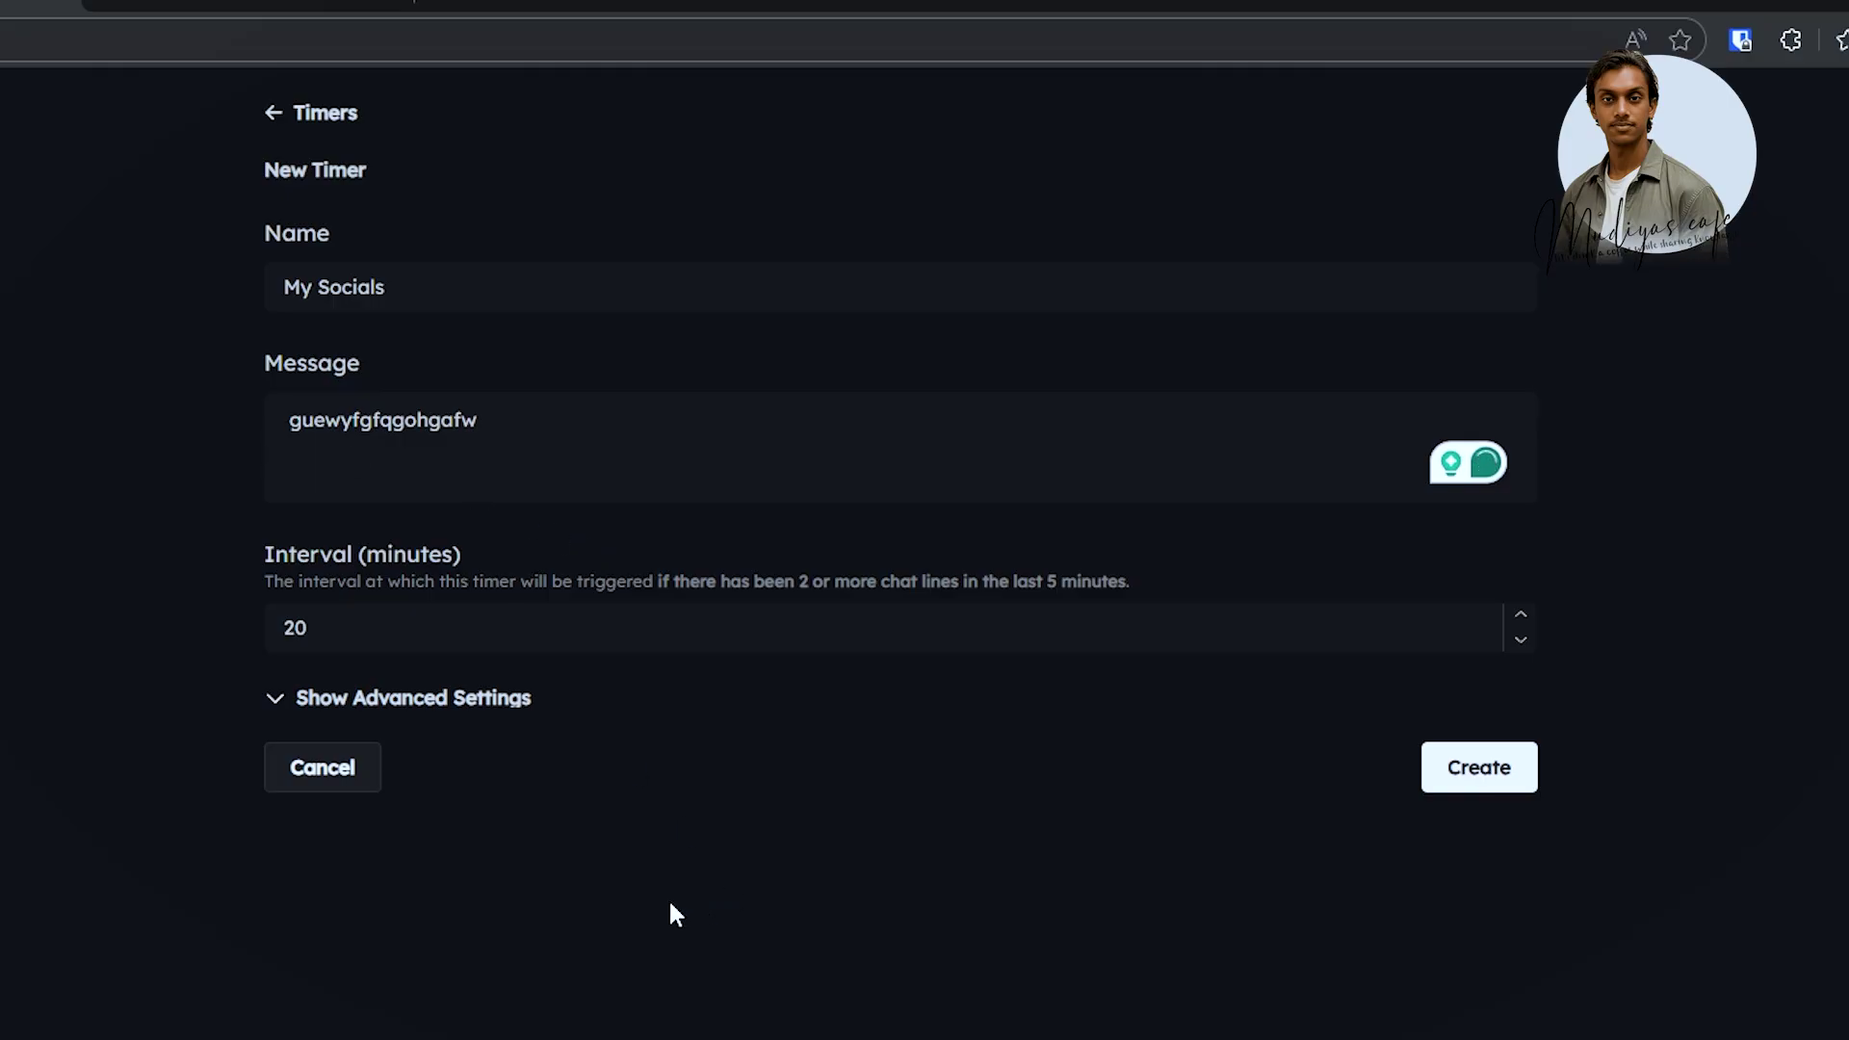
Step: Reveal the My Socials timer's advanced settings and create the timer
left_click(447, 700)
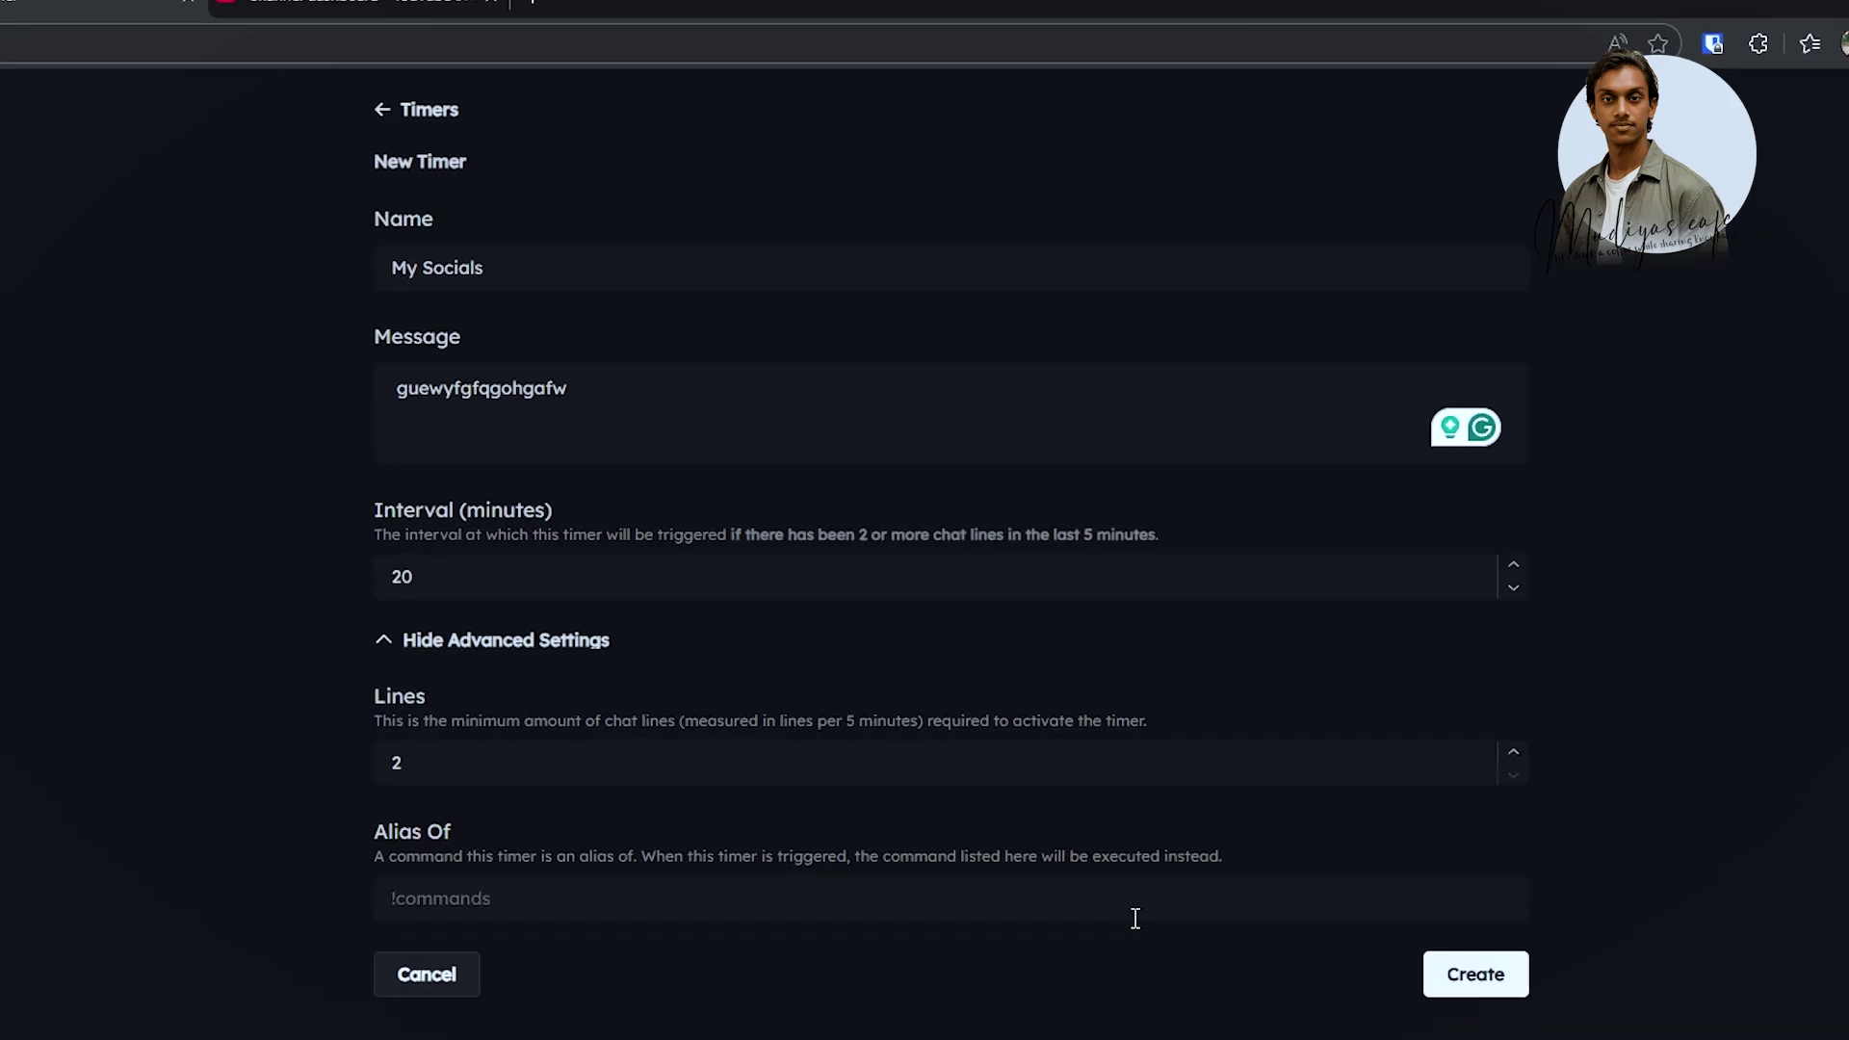
left_click(1475, 974)
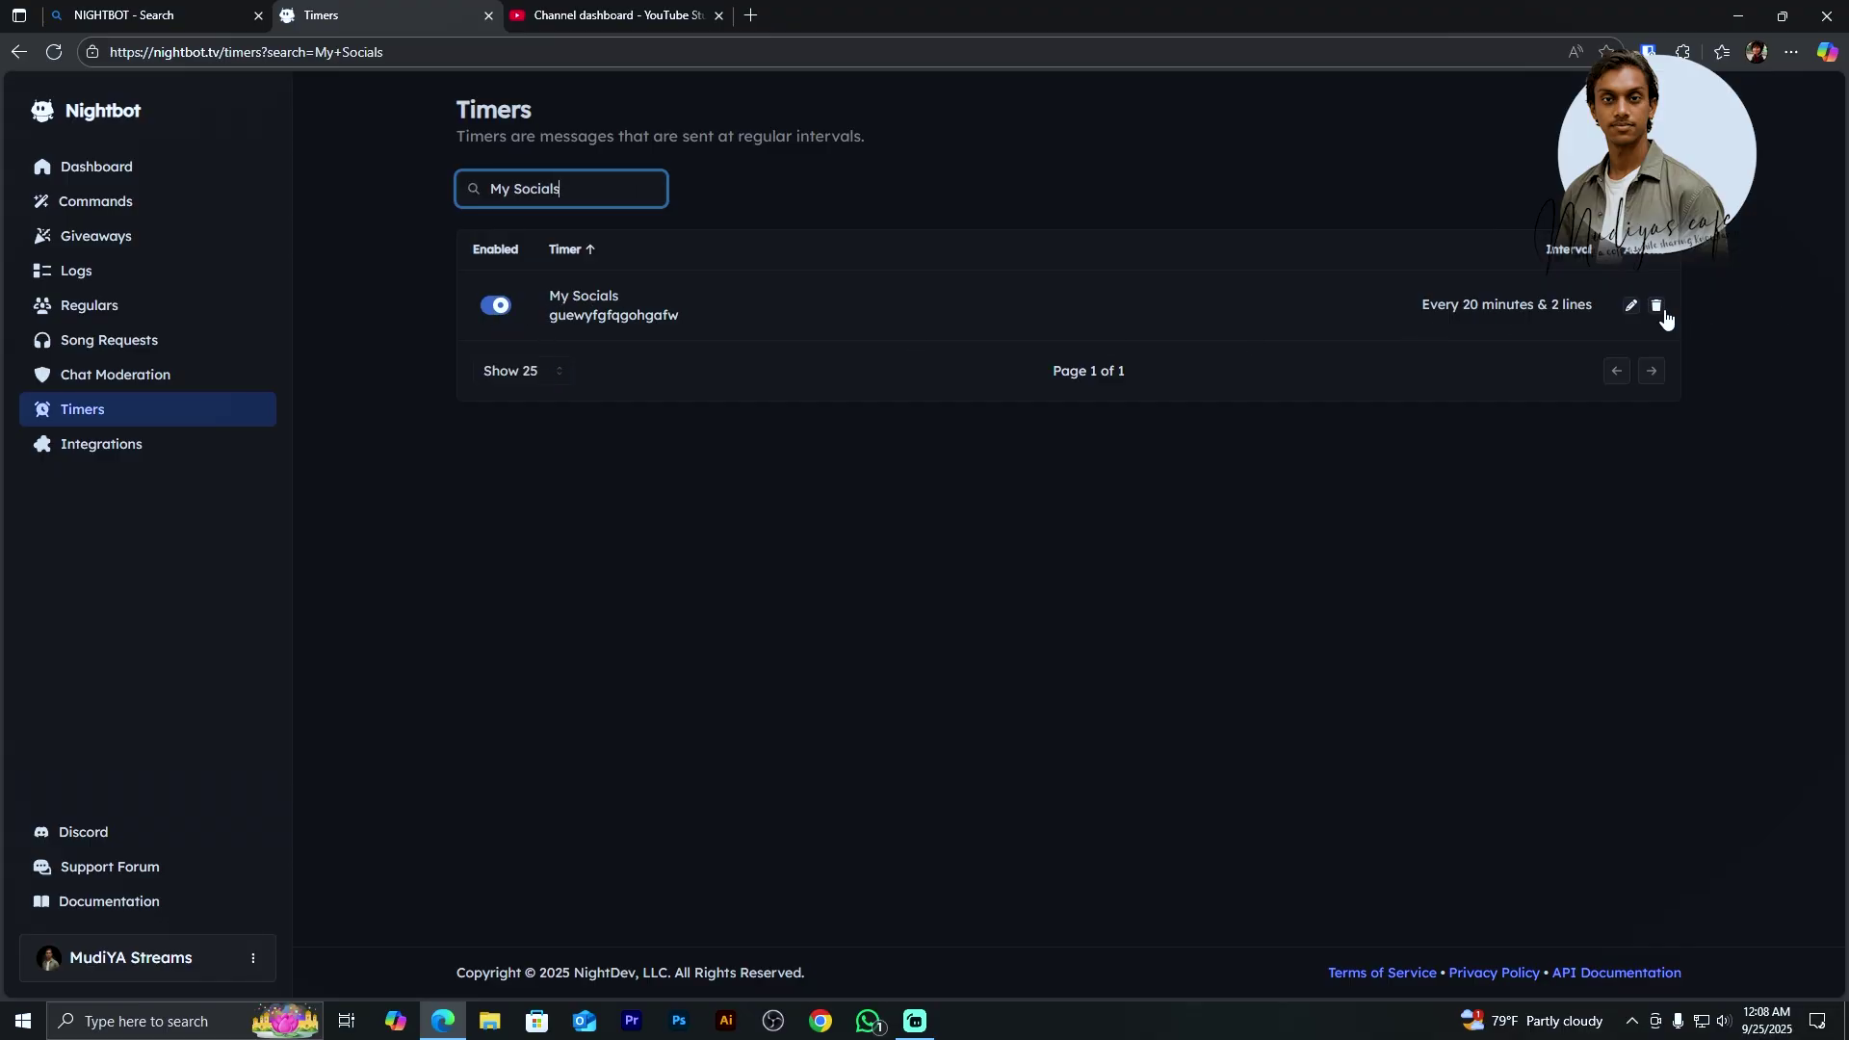
Step: Disable the My Socials timer and delete it
left_click(493, 307)
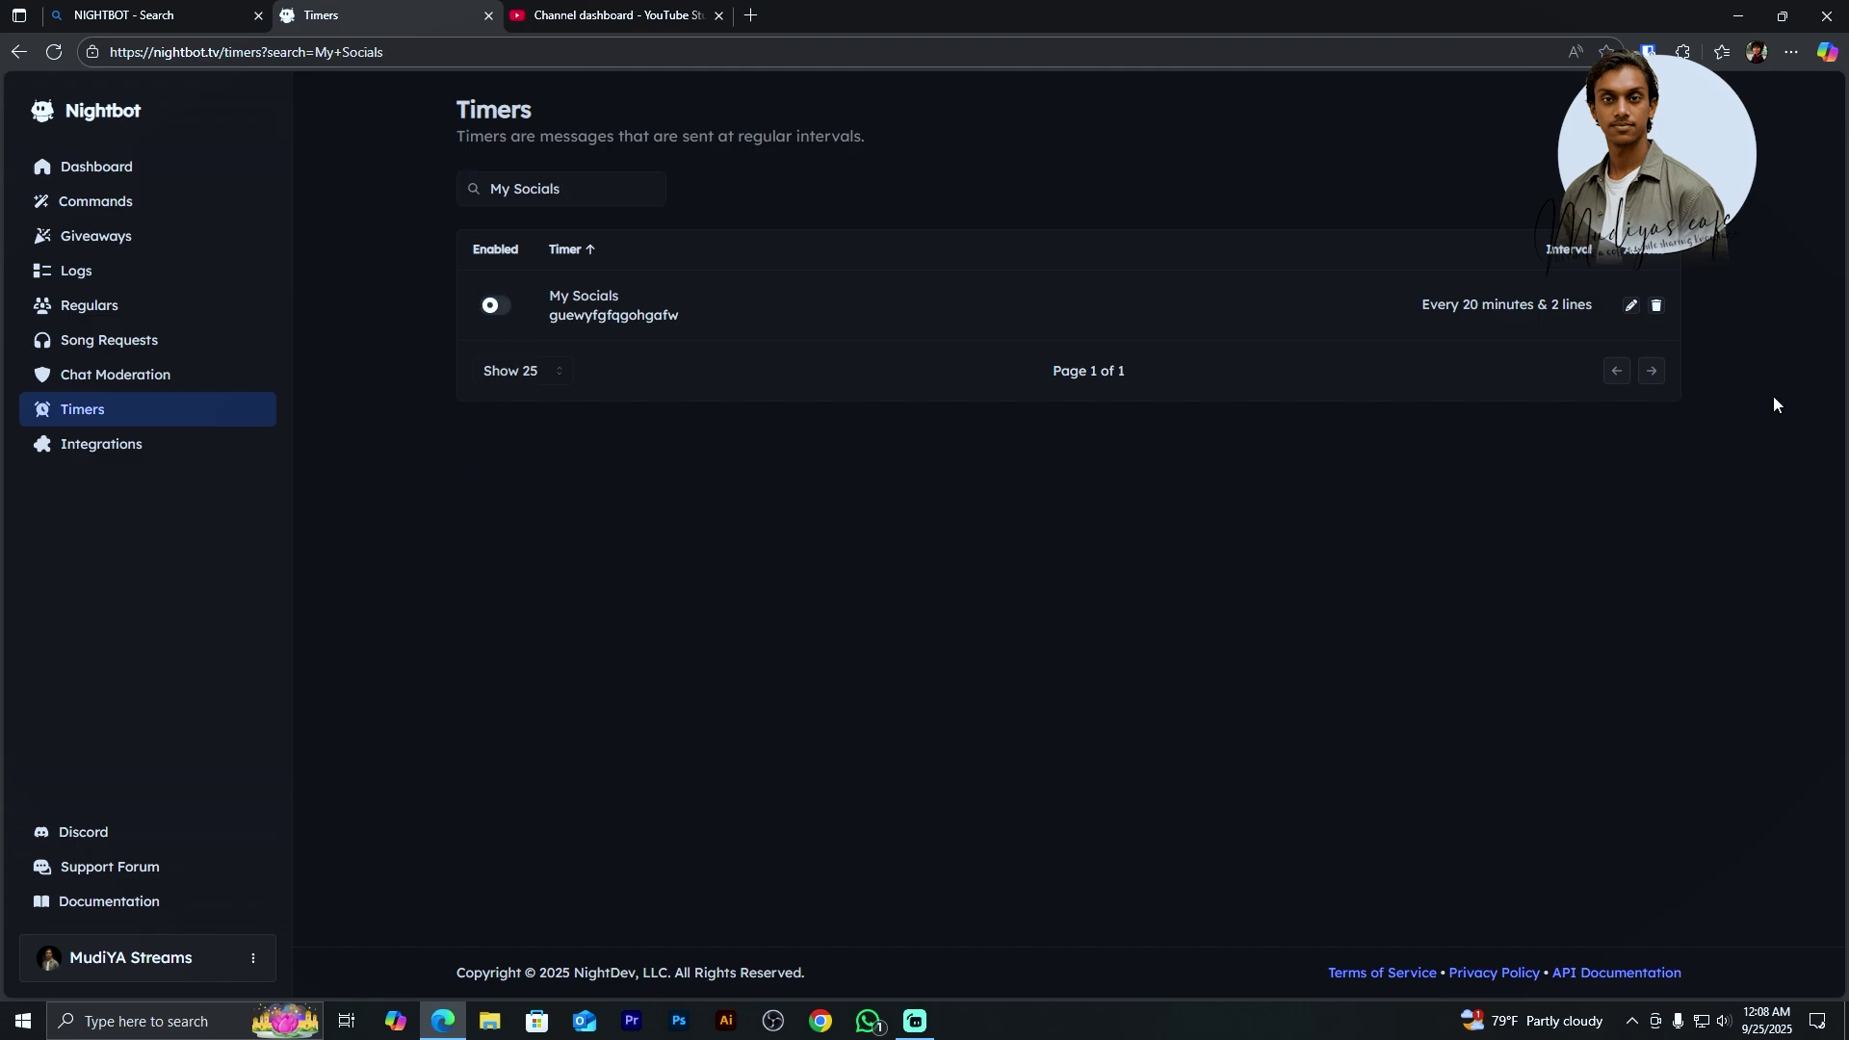
left_click(1657, 308)
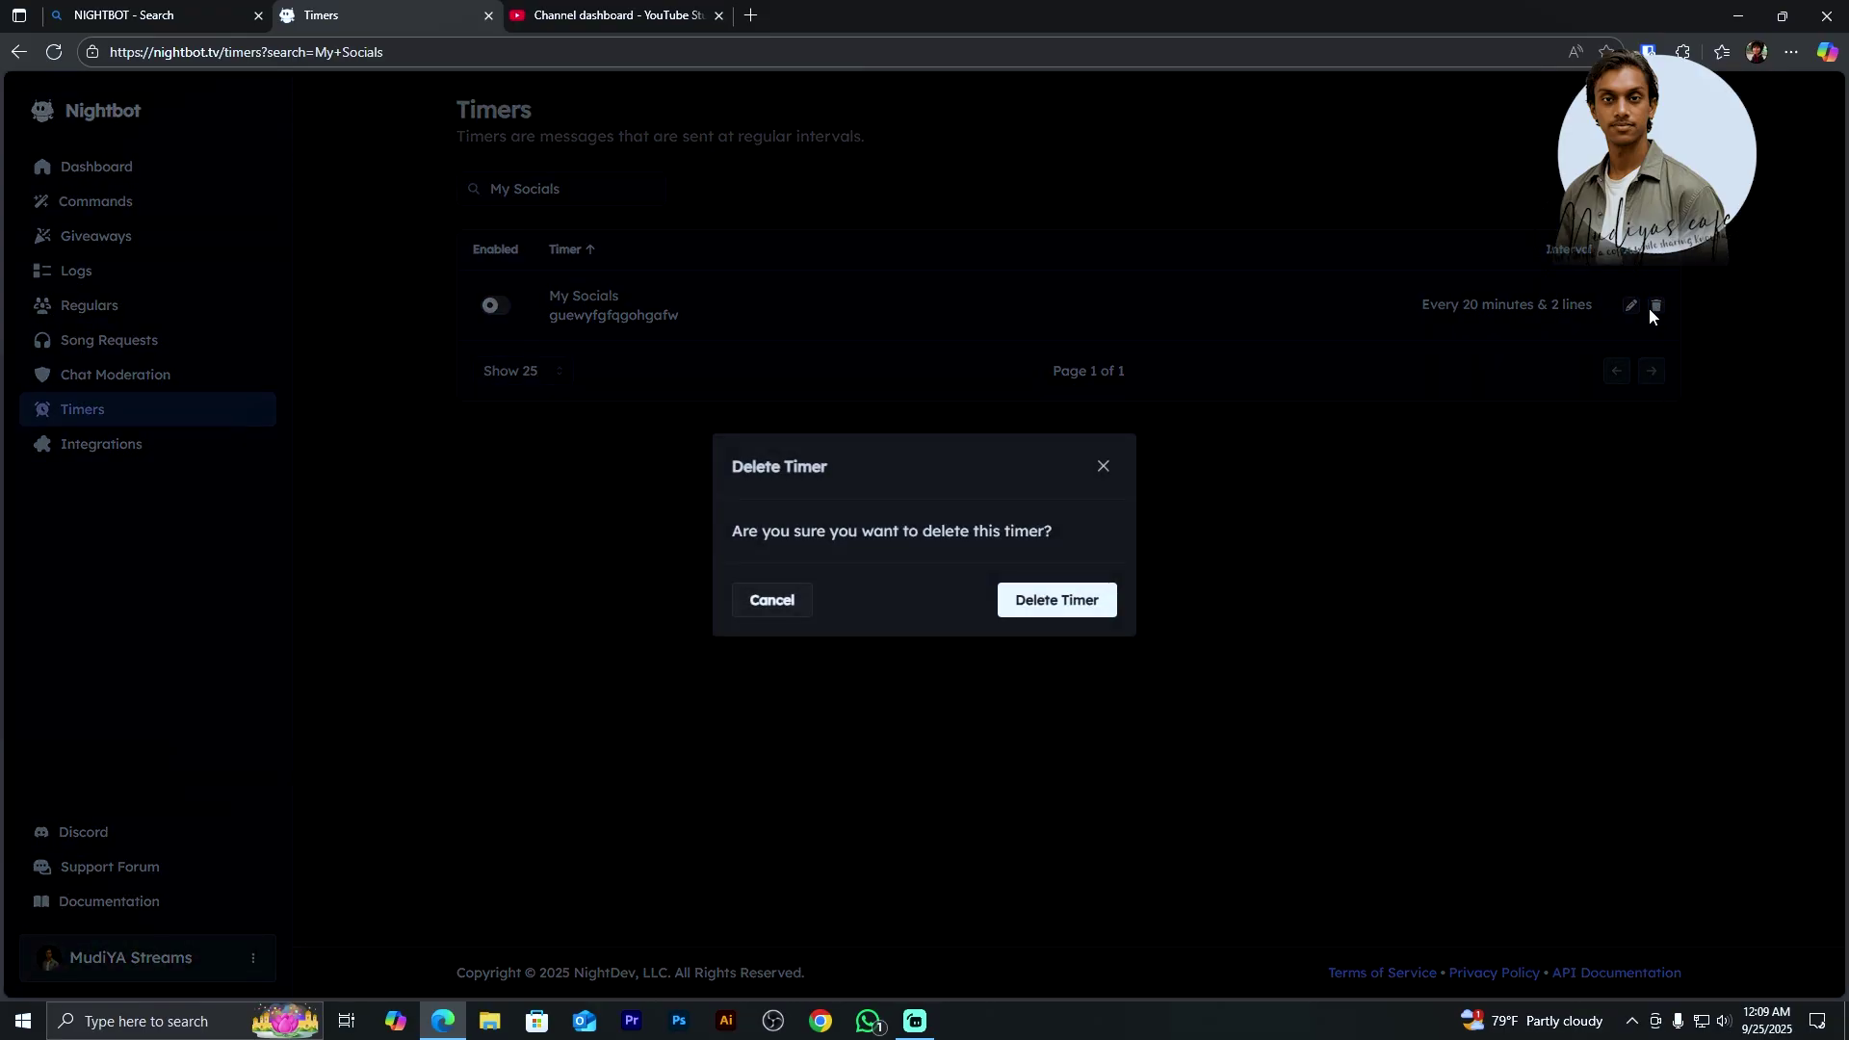
left_click(1065, 603)
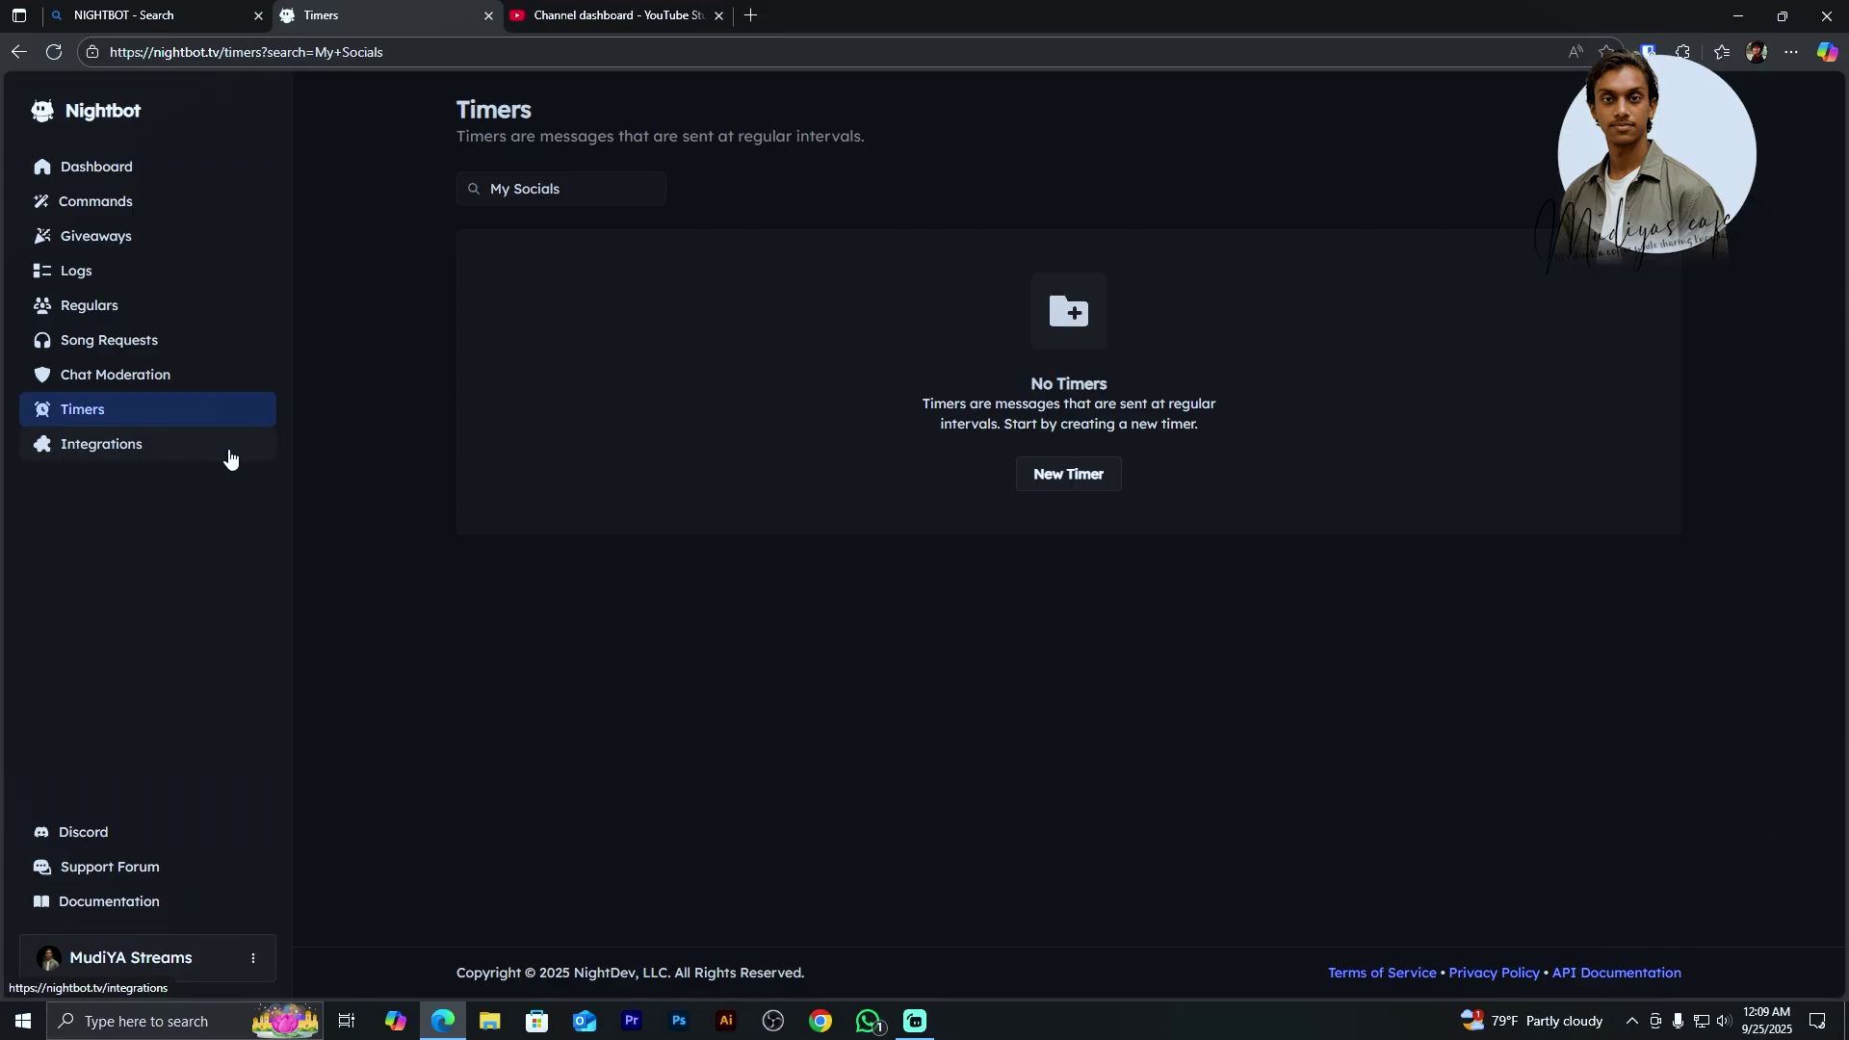
Step: In the chat moderation filters, disable Excess Caps and enable Links
left_click(150, 377)
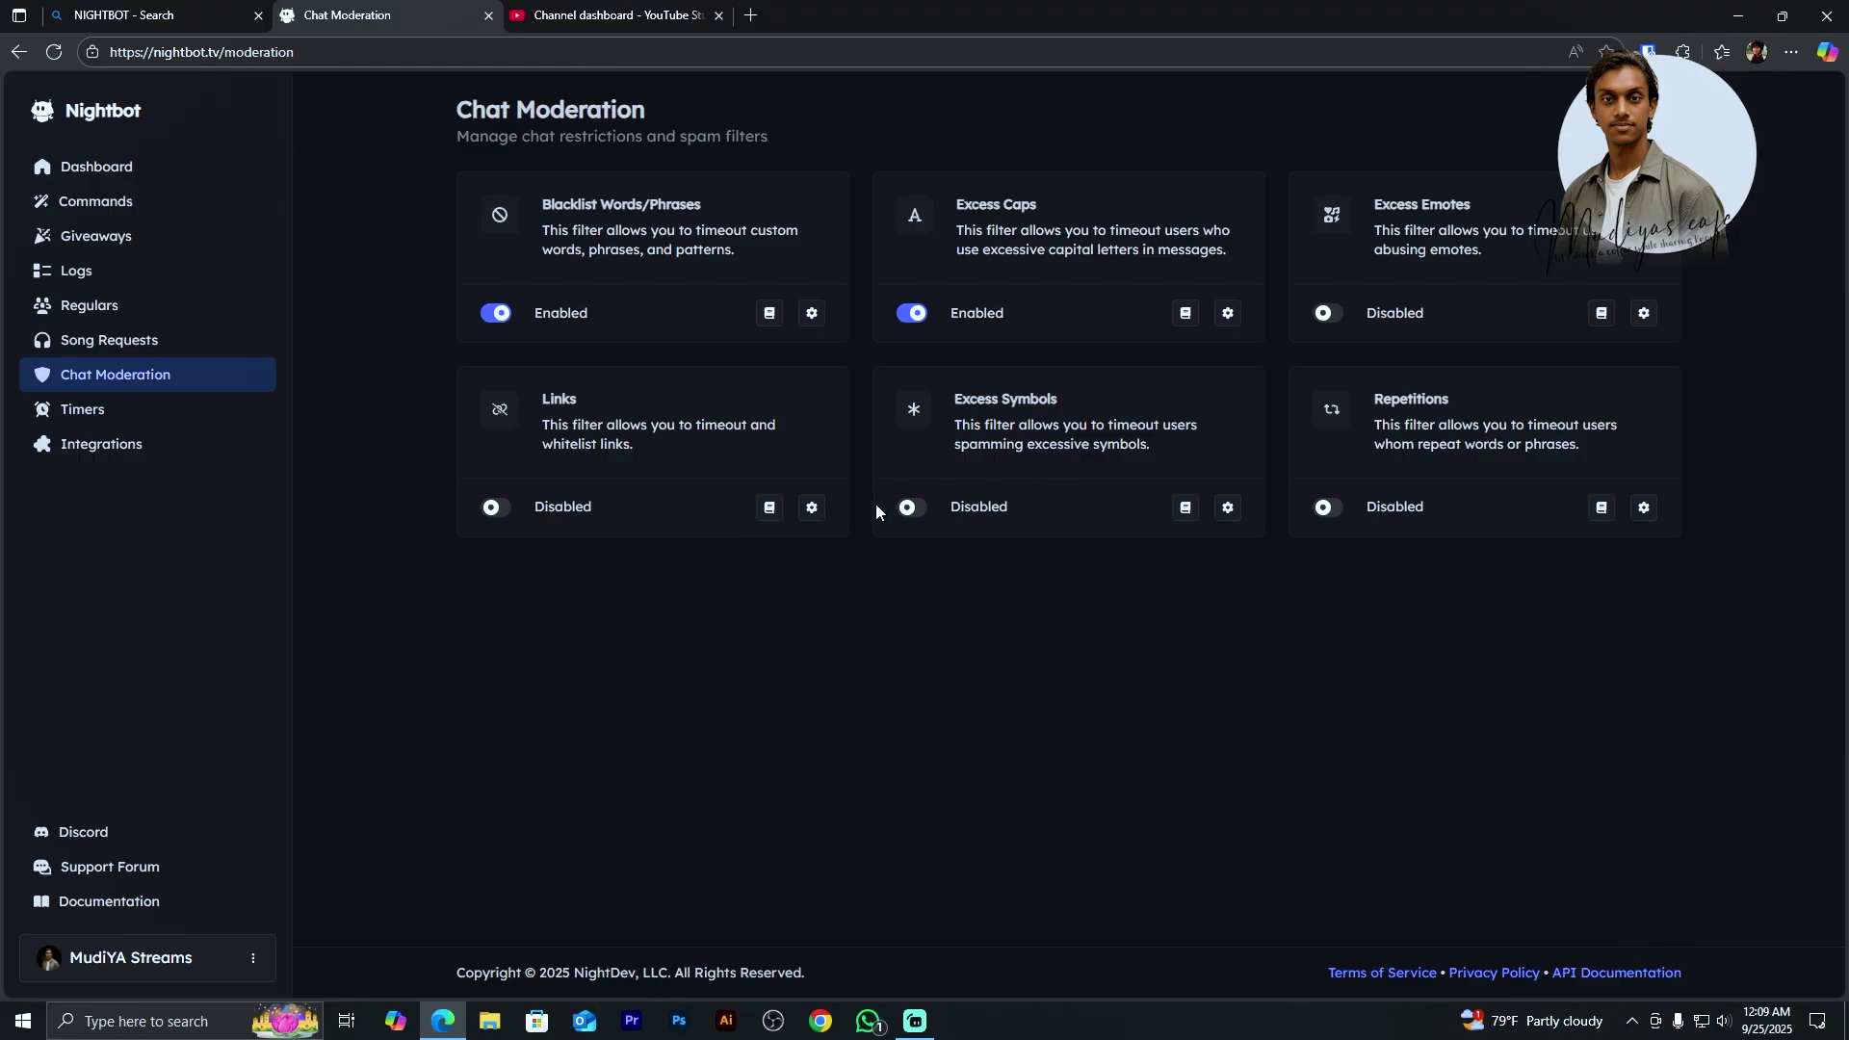
left_click(1327, 507)
left_click(914, 315)
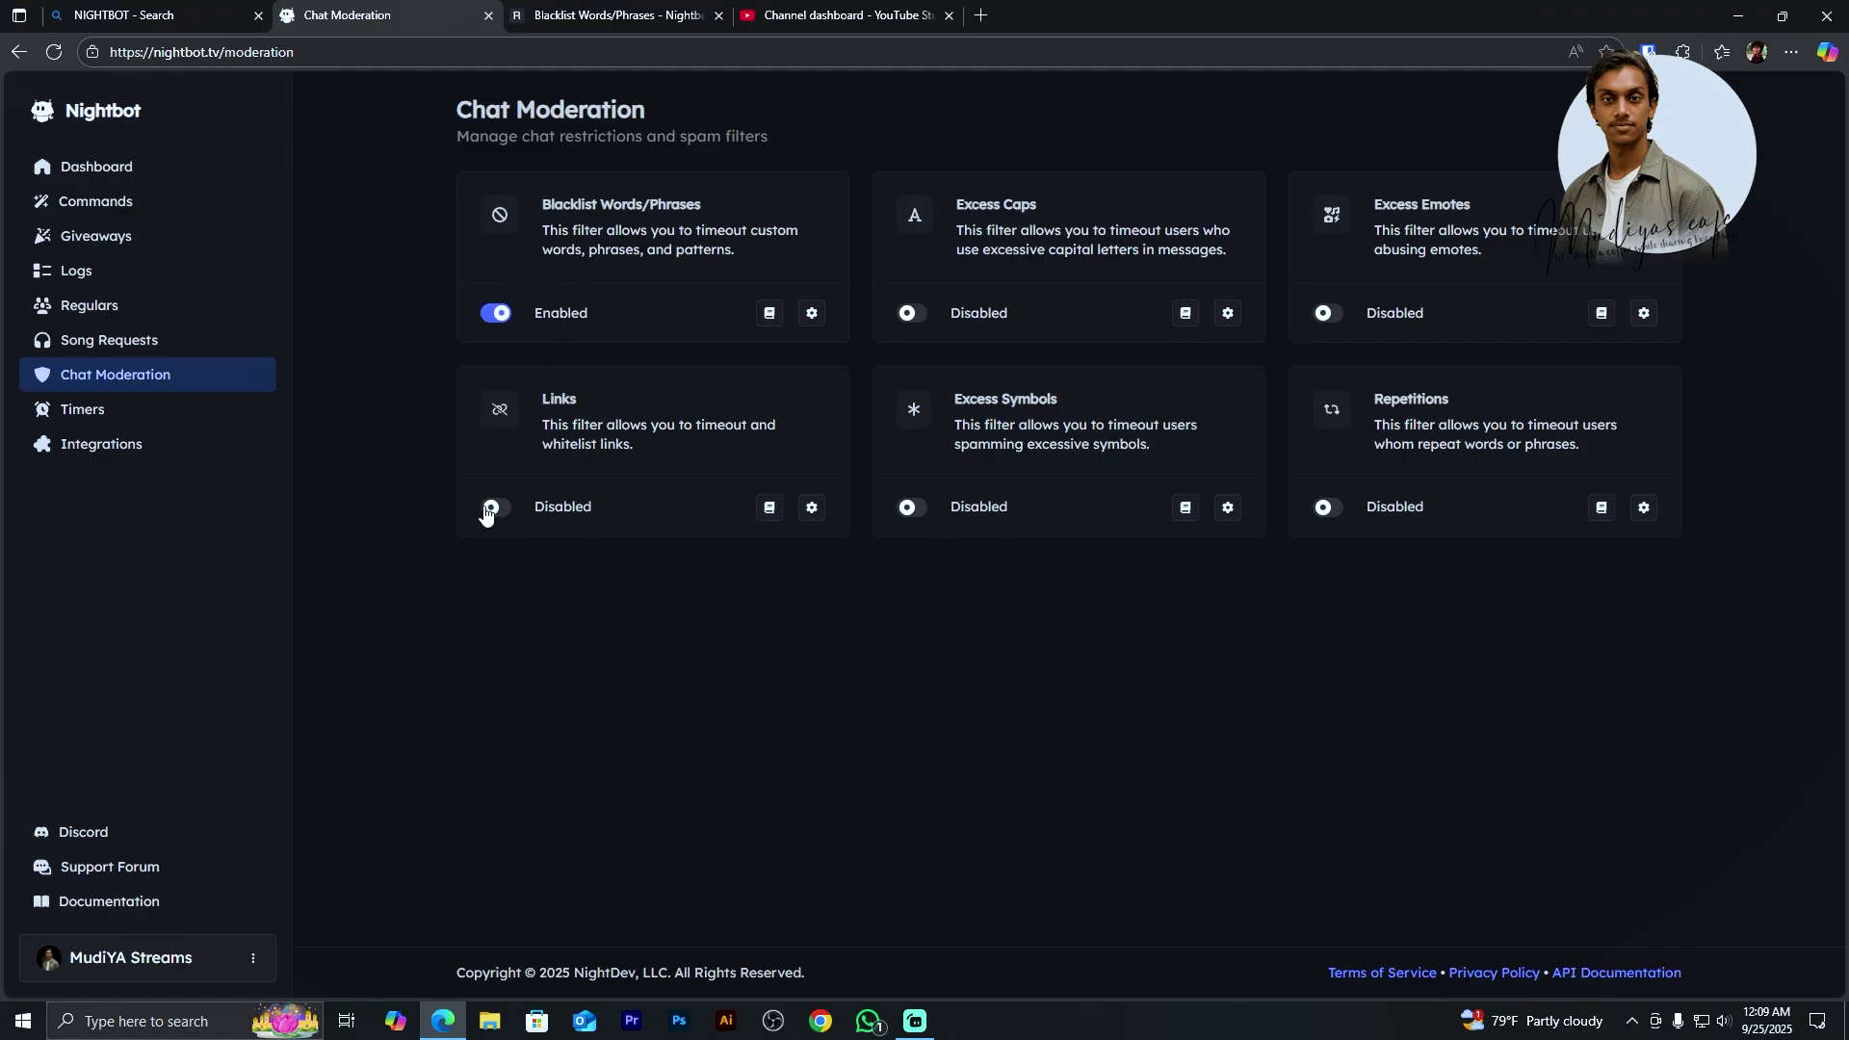
left_click(487, 510)
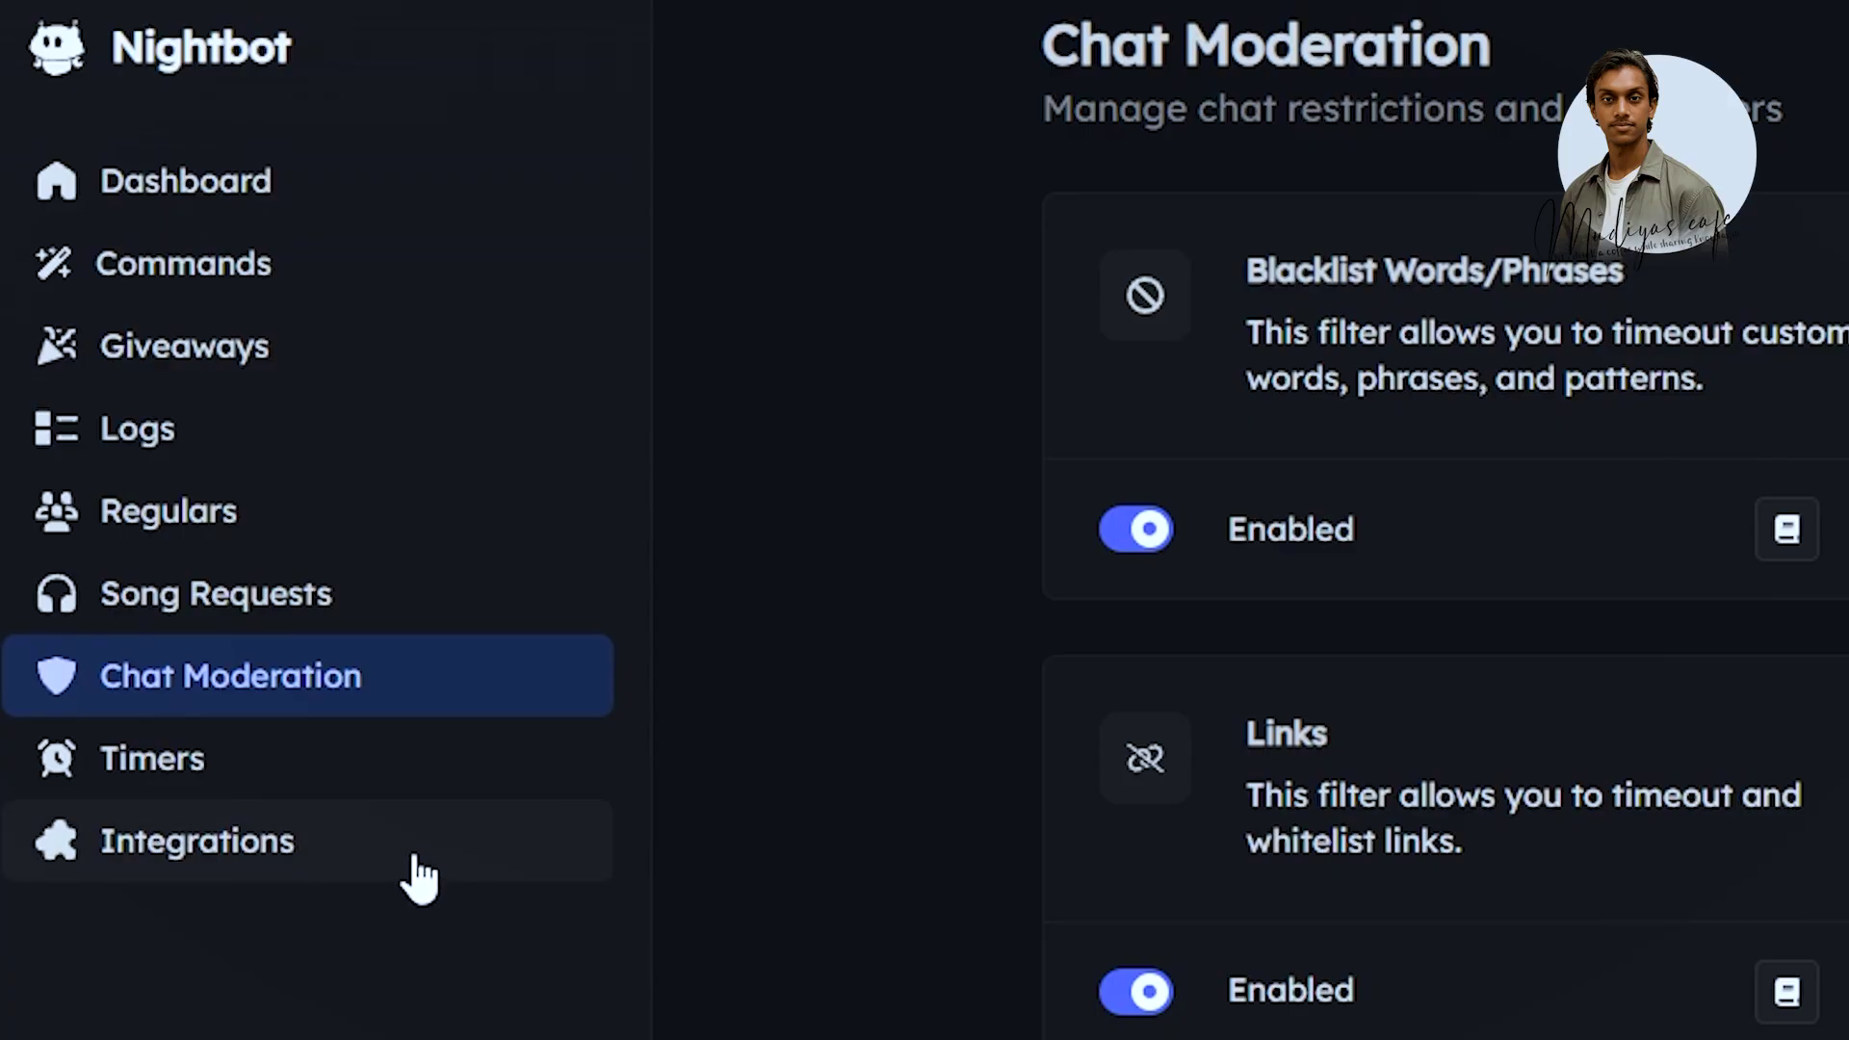
Step: Disconnect the existing Discord integration from Nightbot
left_click(360, 870)
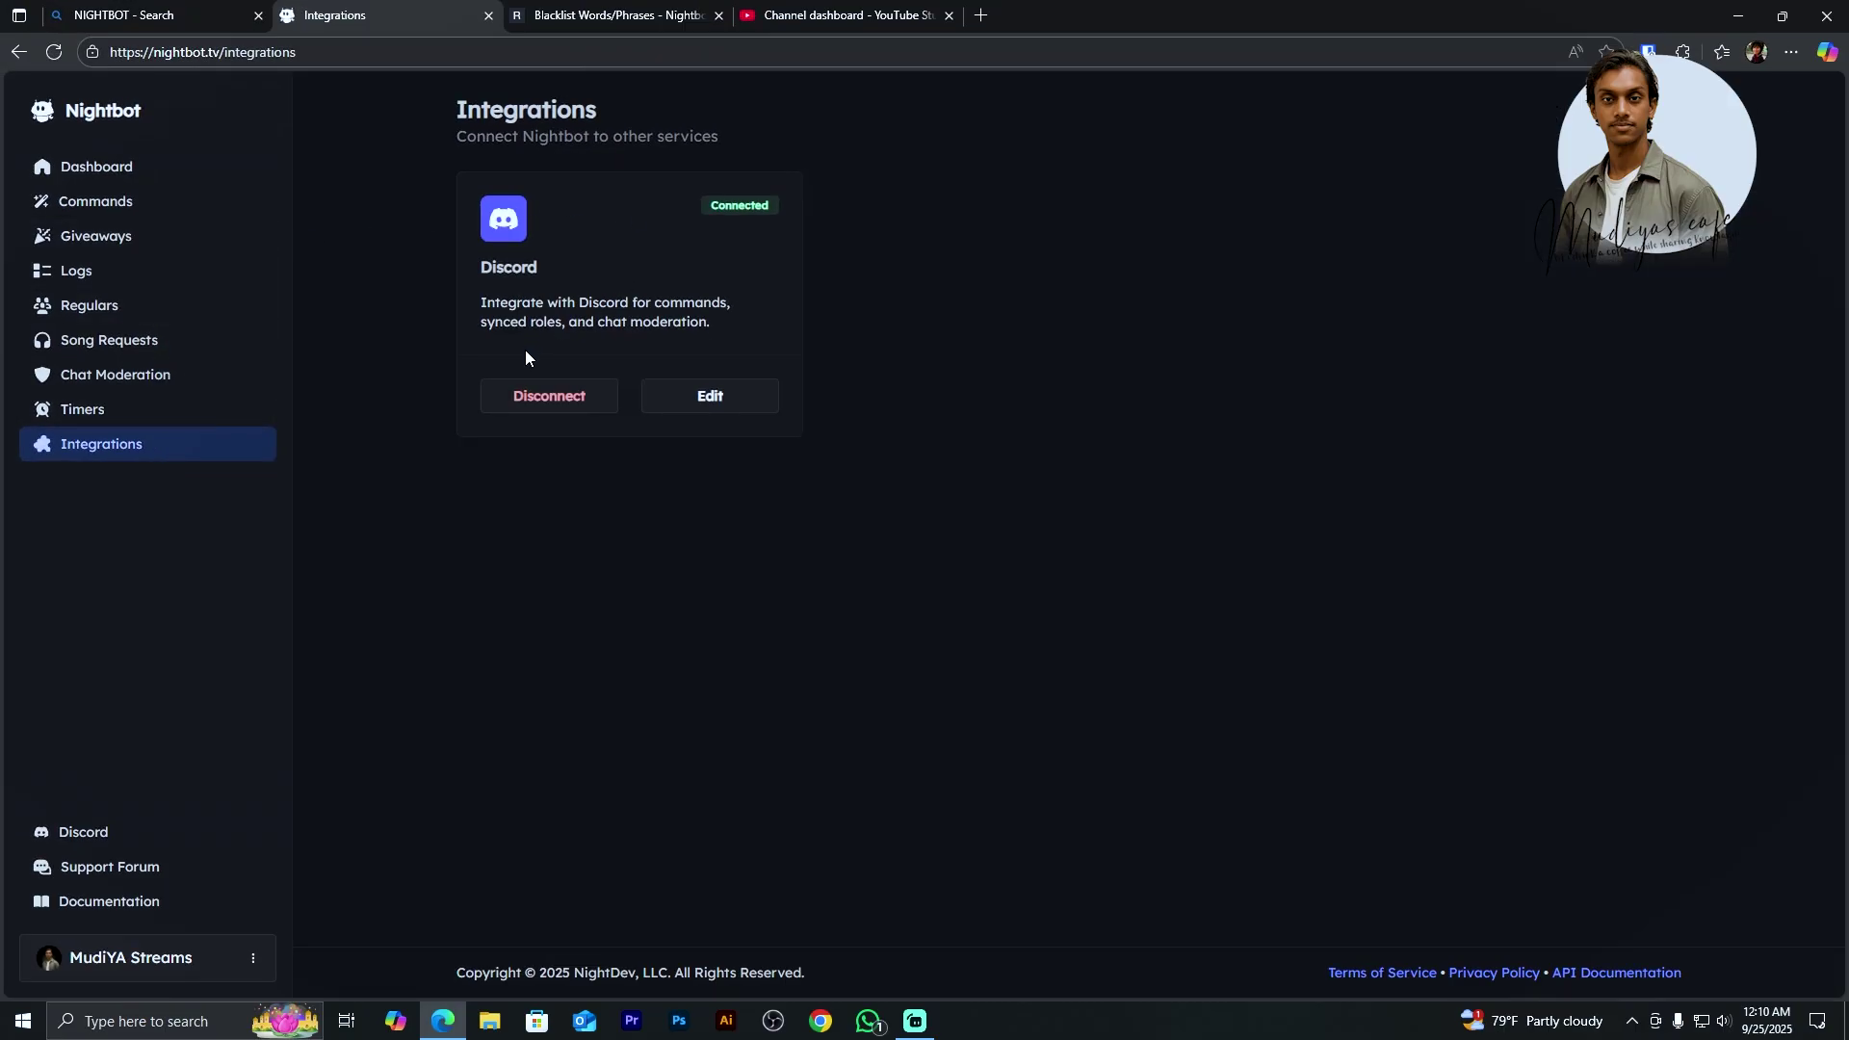
left_click(548, 396)
left_click(1054, 621)
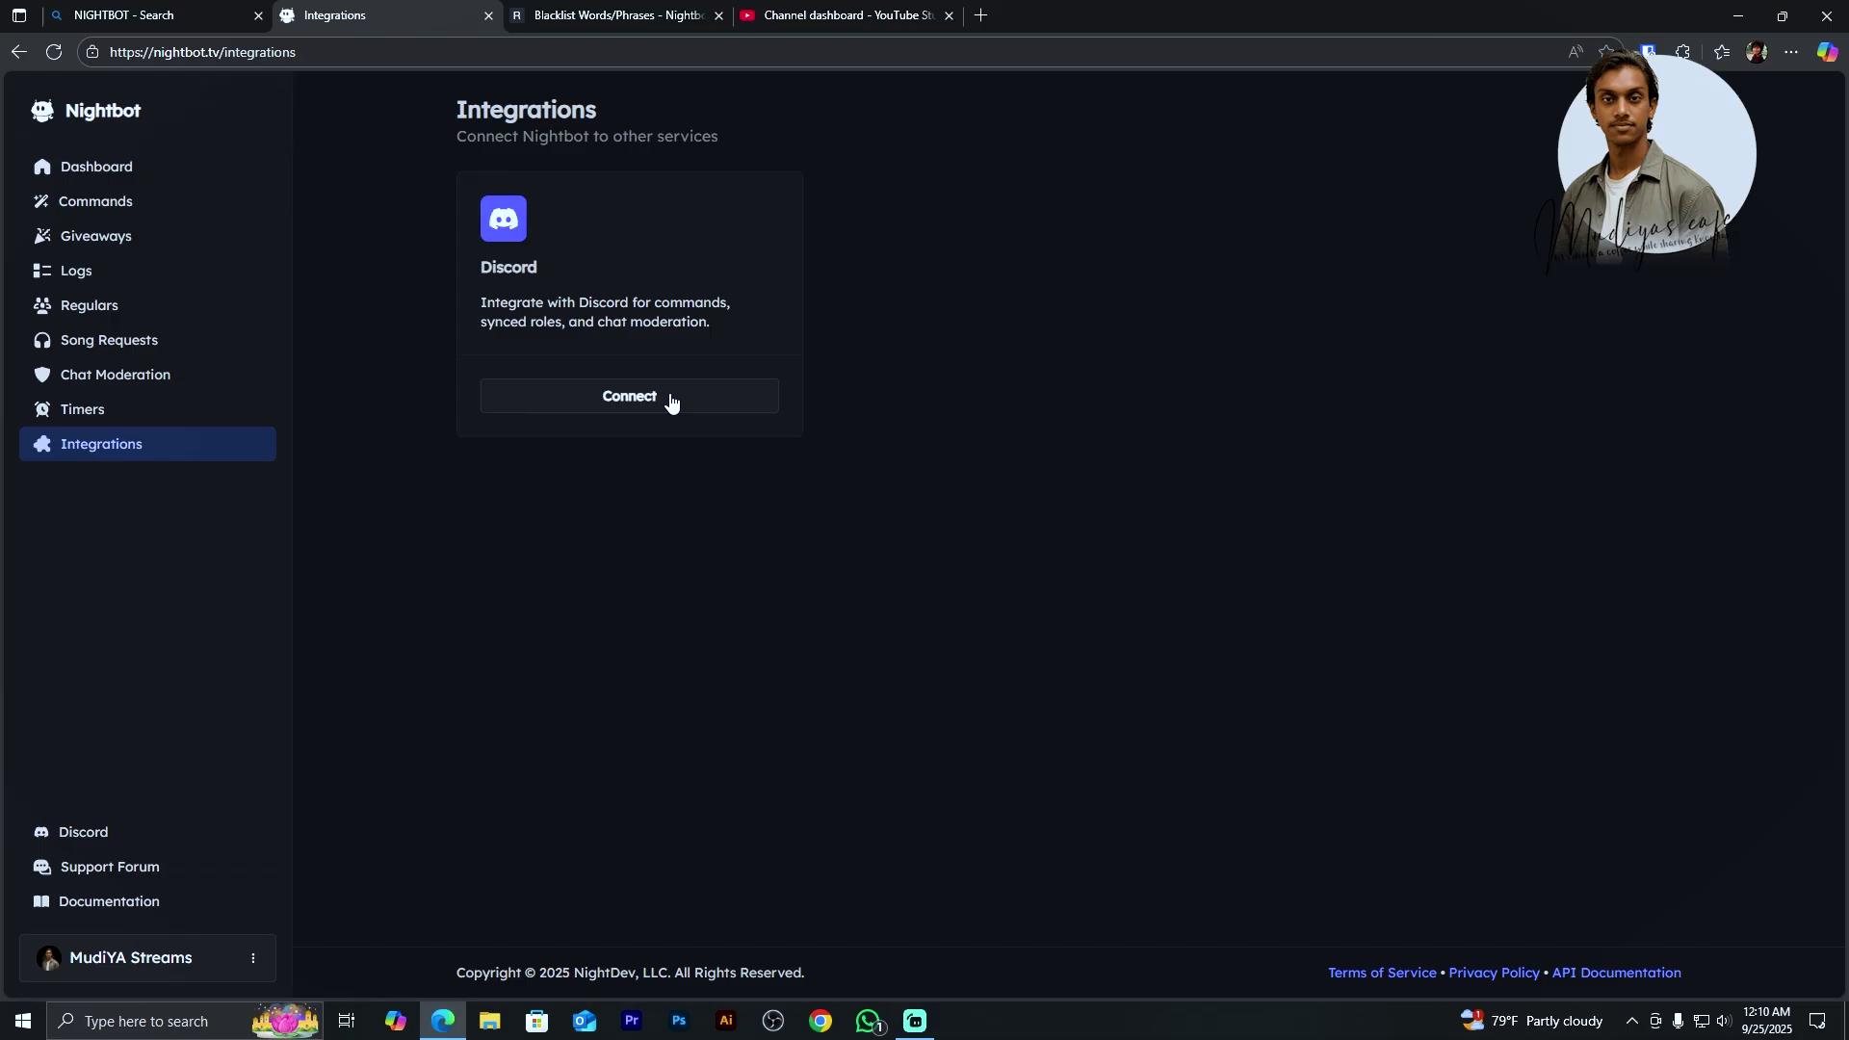
Step: Connect Nightbot to Discord again and authorize its access to the Discord account
left_click(635, 404)
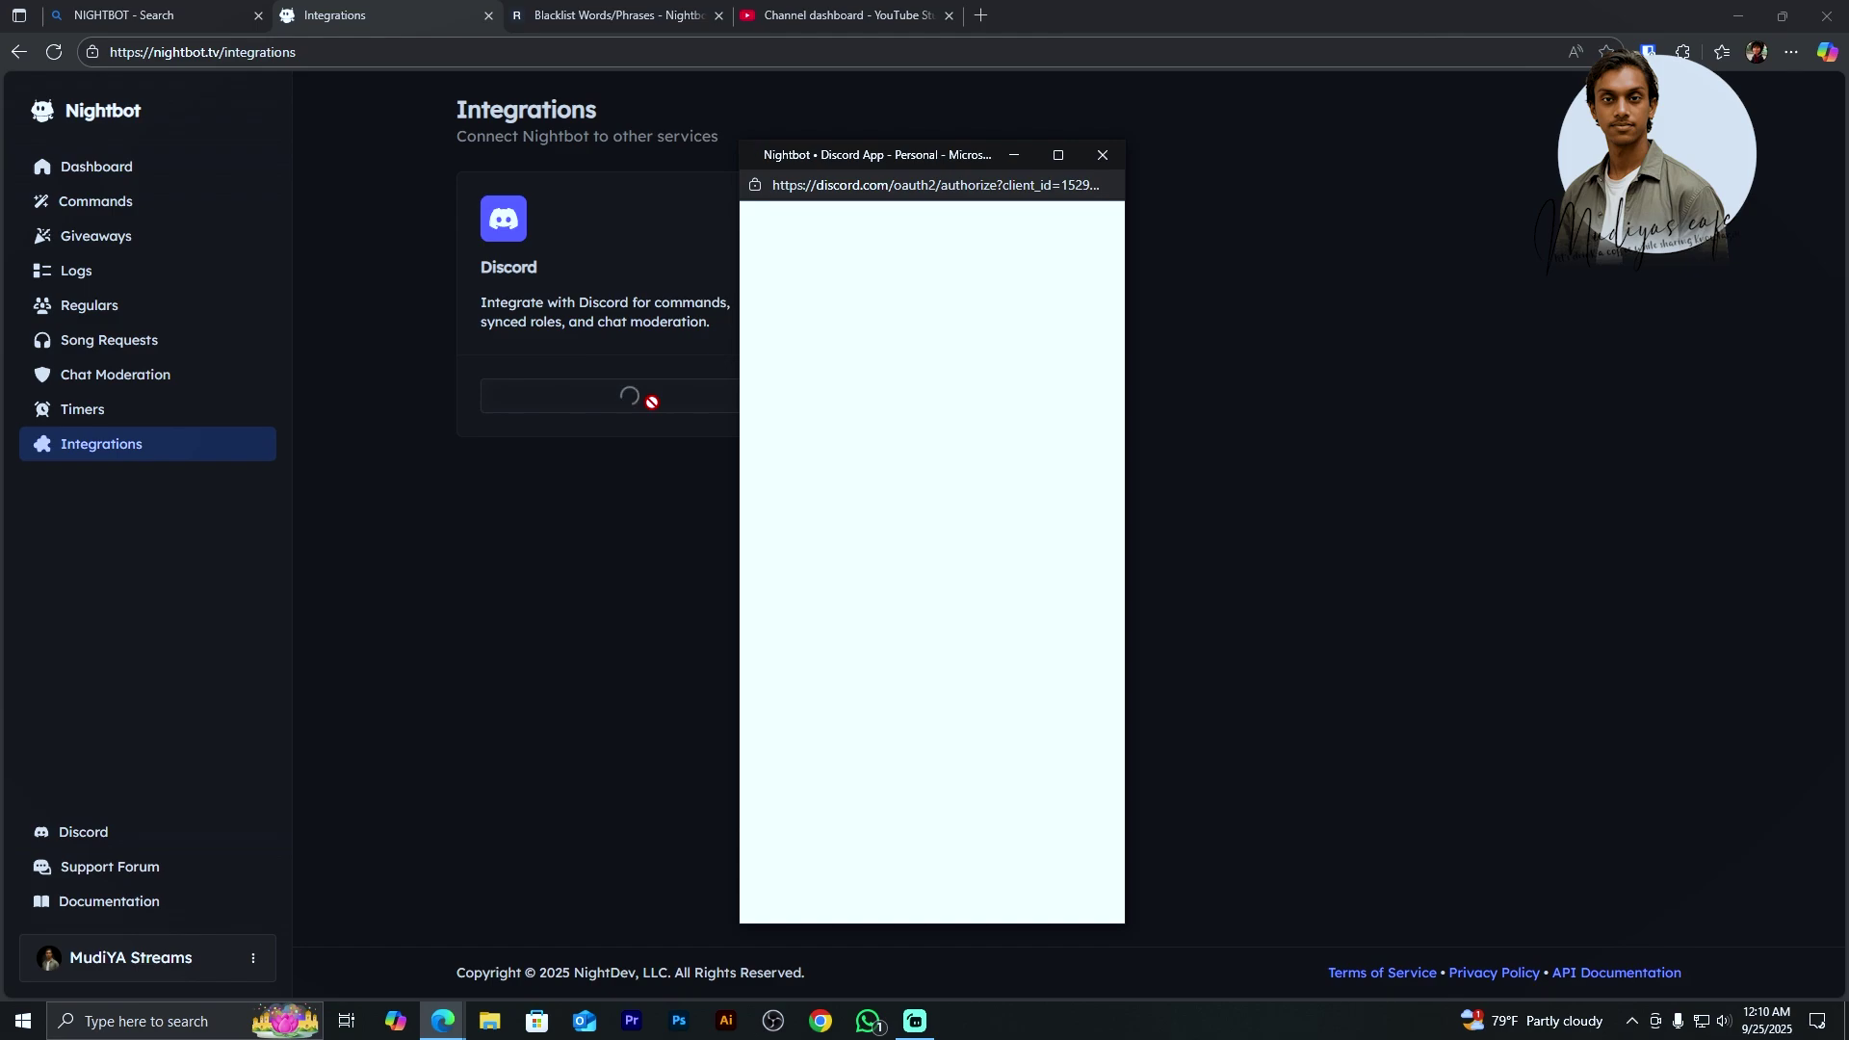
left_click(1057, 155)
left_click(1047, 817)
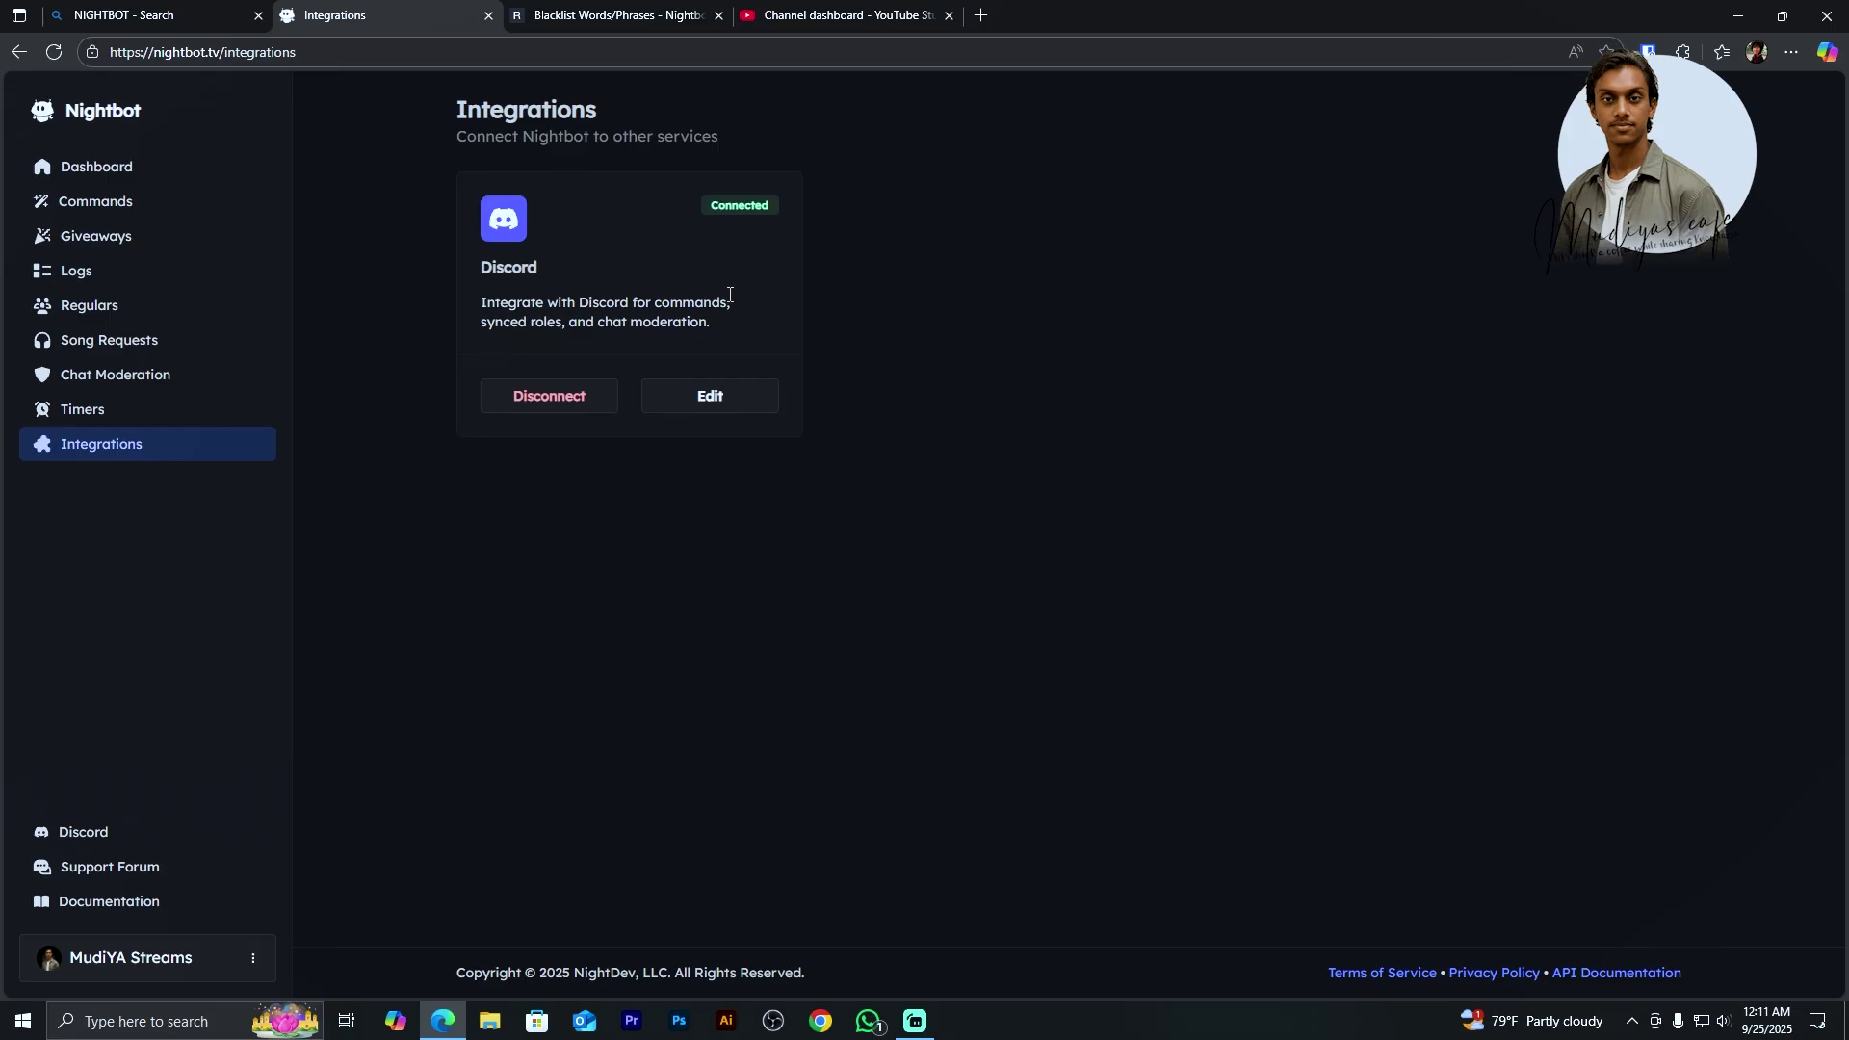
Step: Edit the Discord integration to add the MudiYA's Team™ server and authorize Nightbot for it
left_click(709, 403)
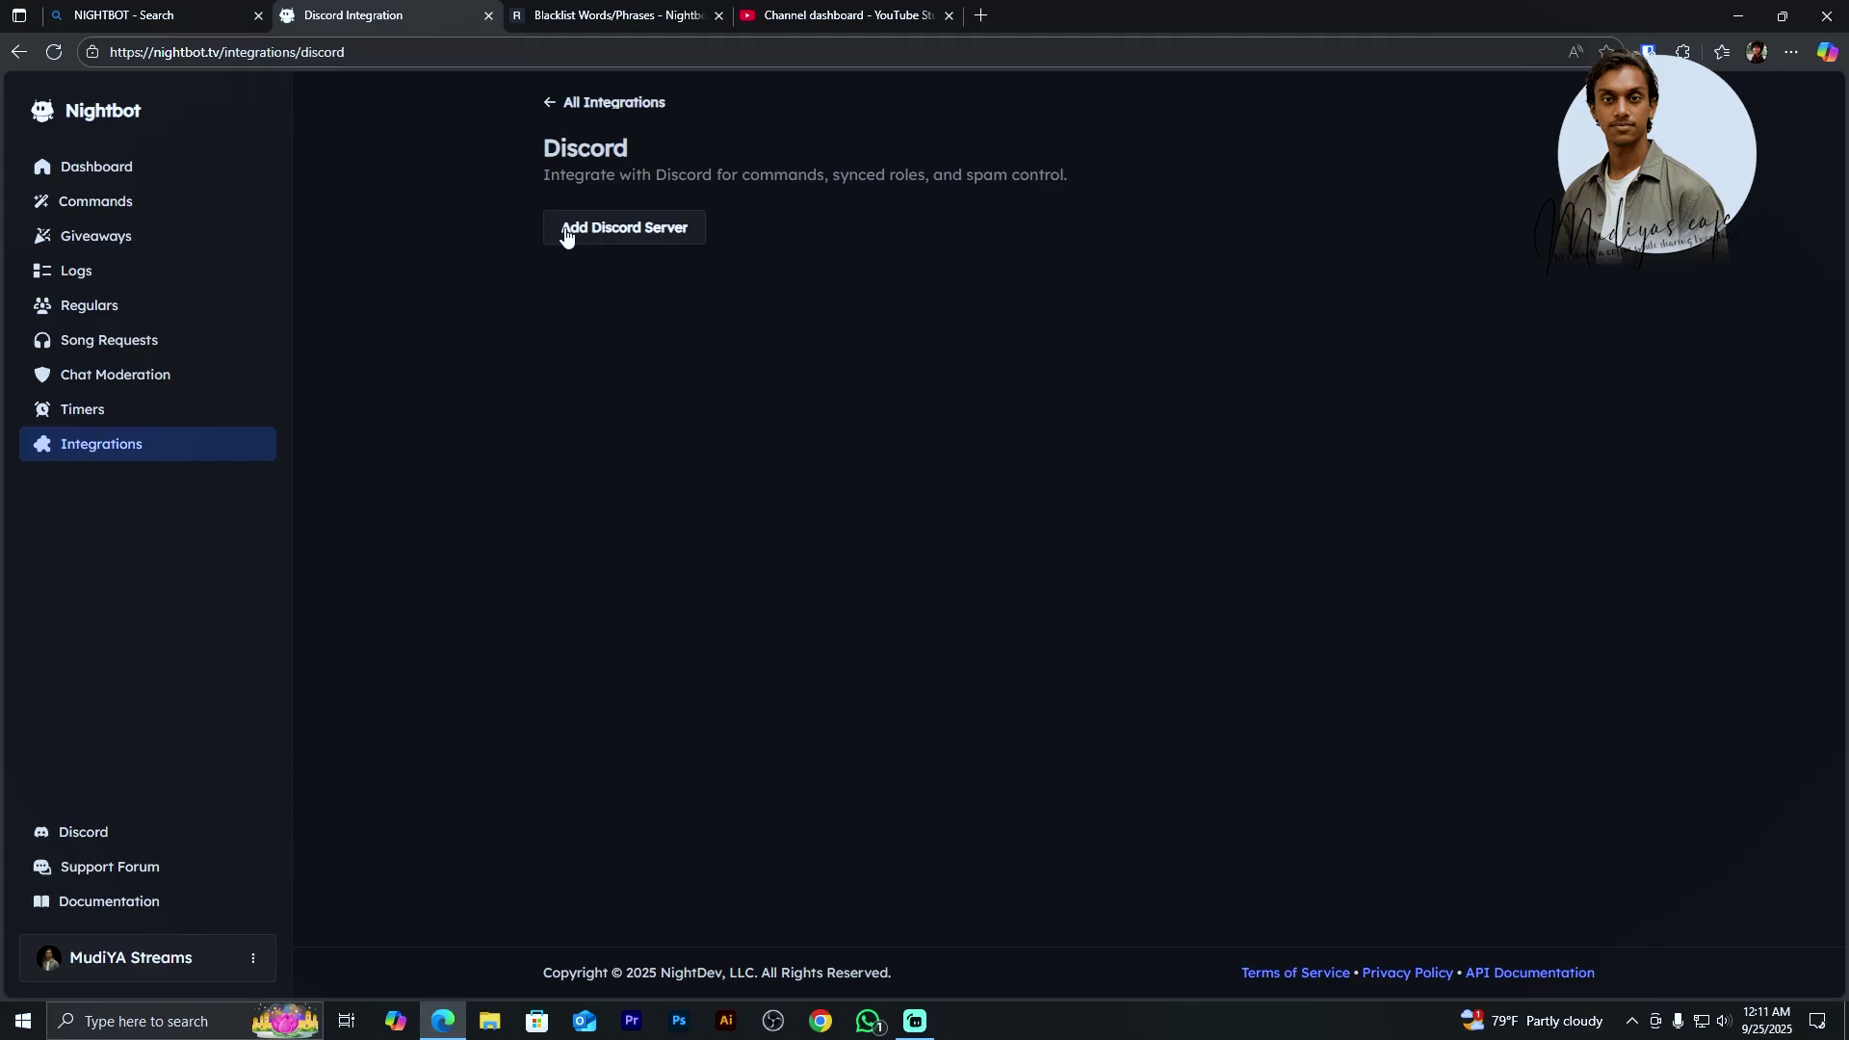
left_click(659, 229)
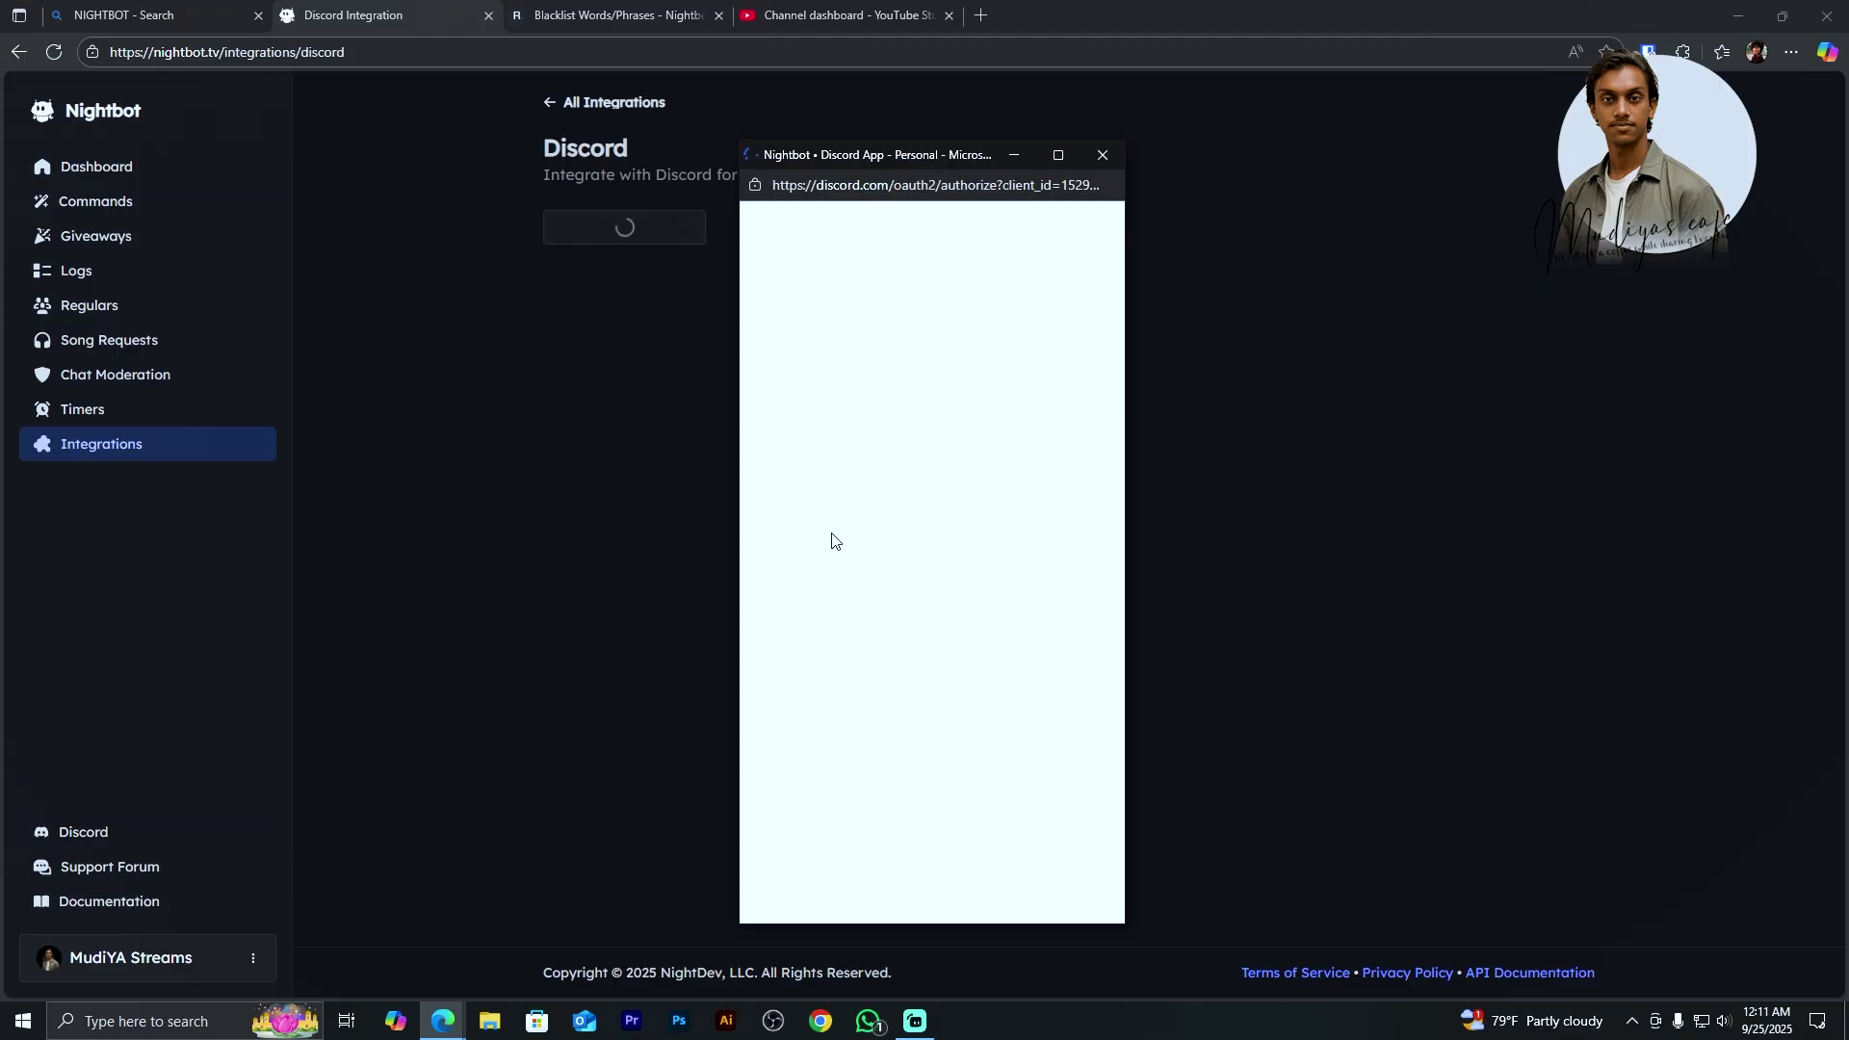
left_click(980, 733)
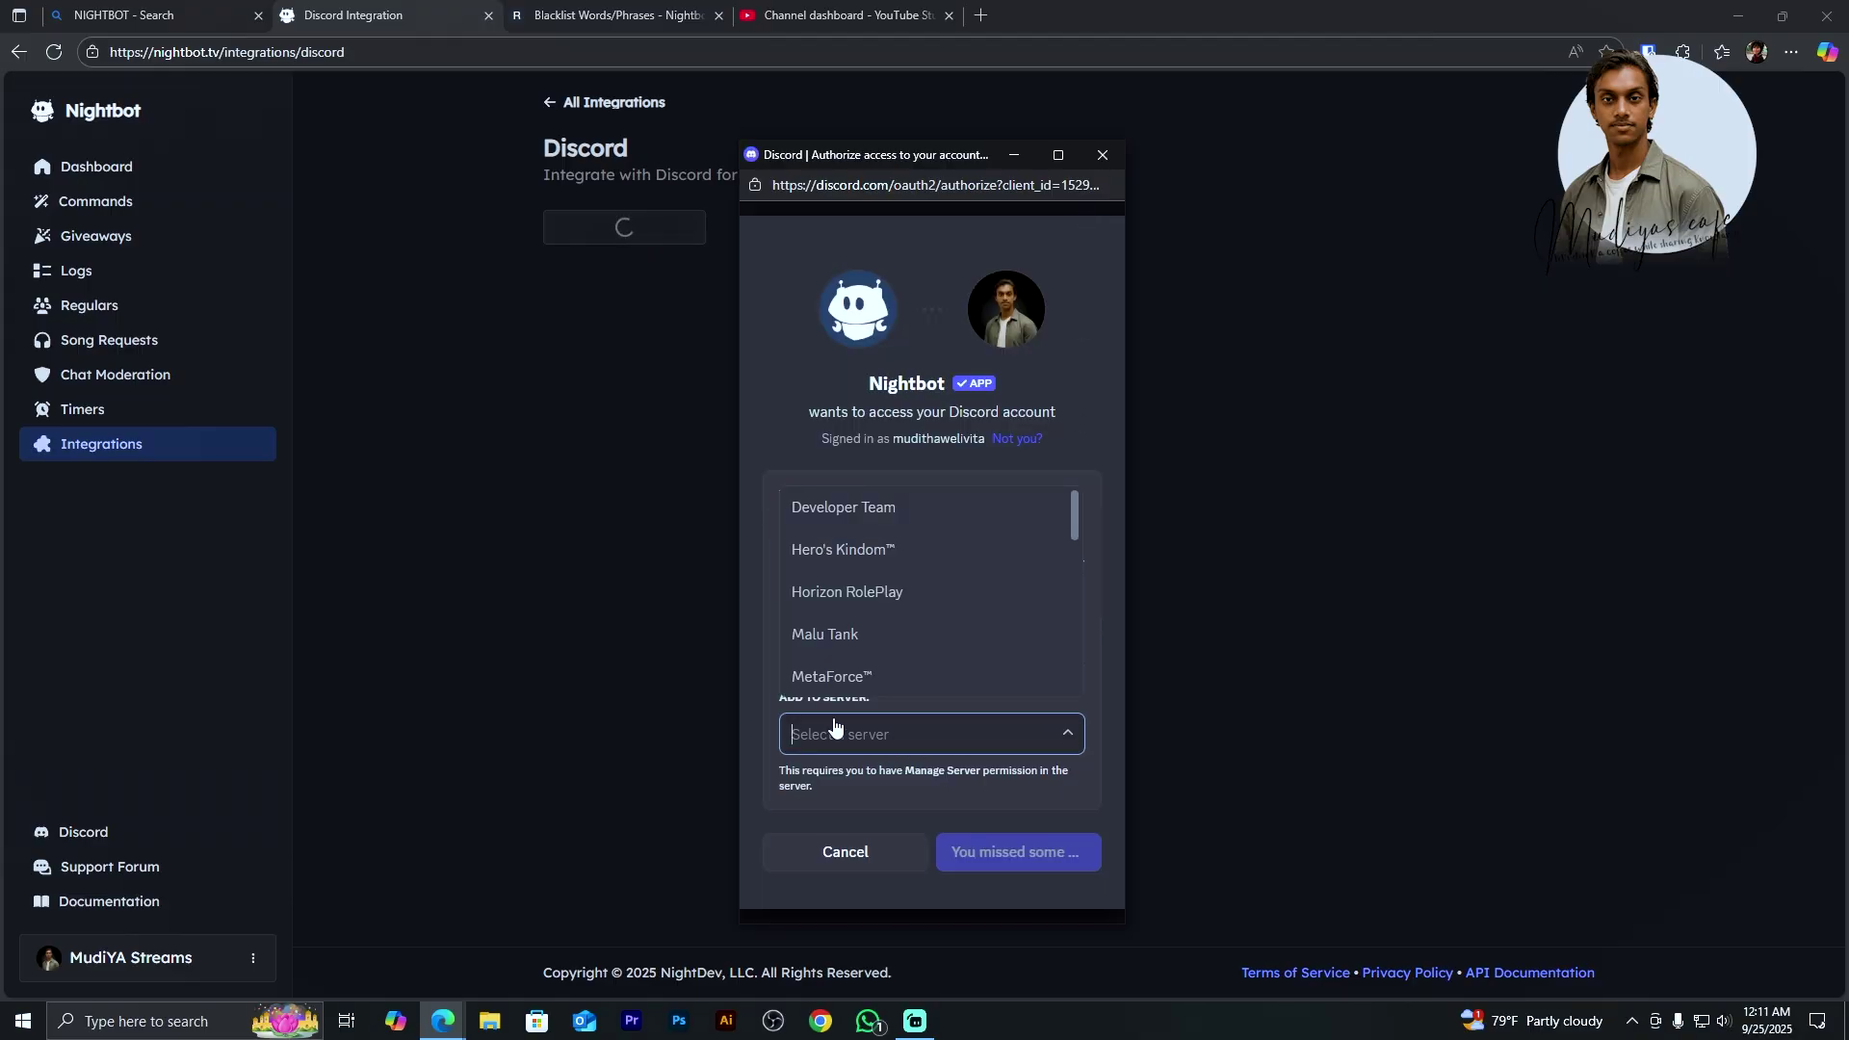
scroll(847, 551, "down", 3)
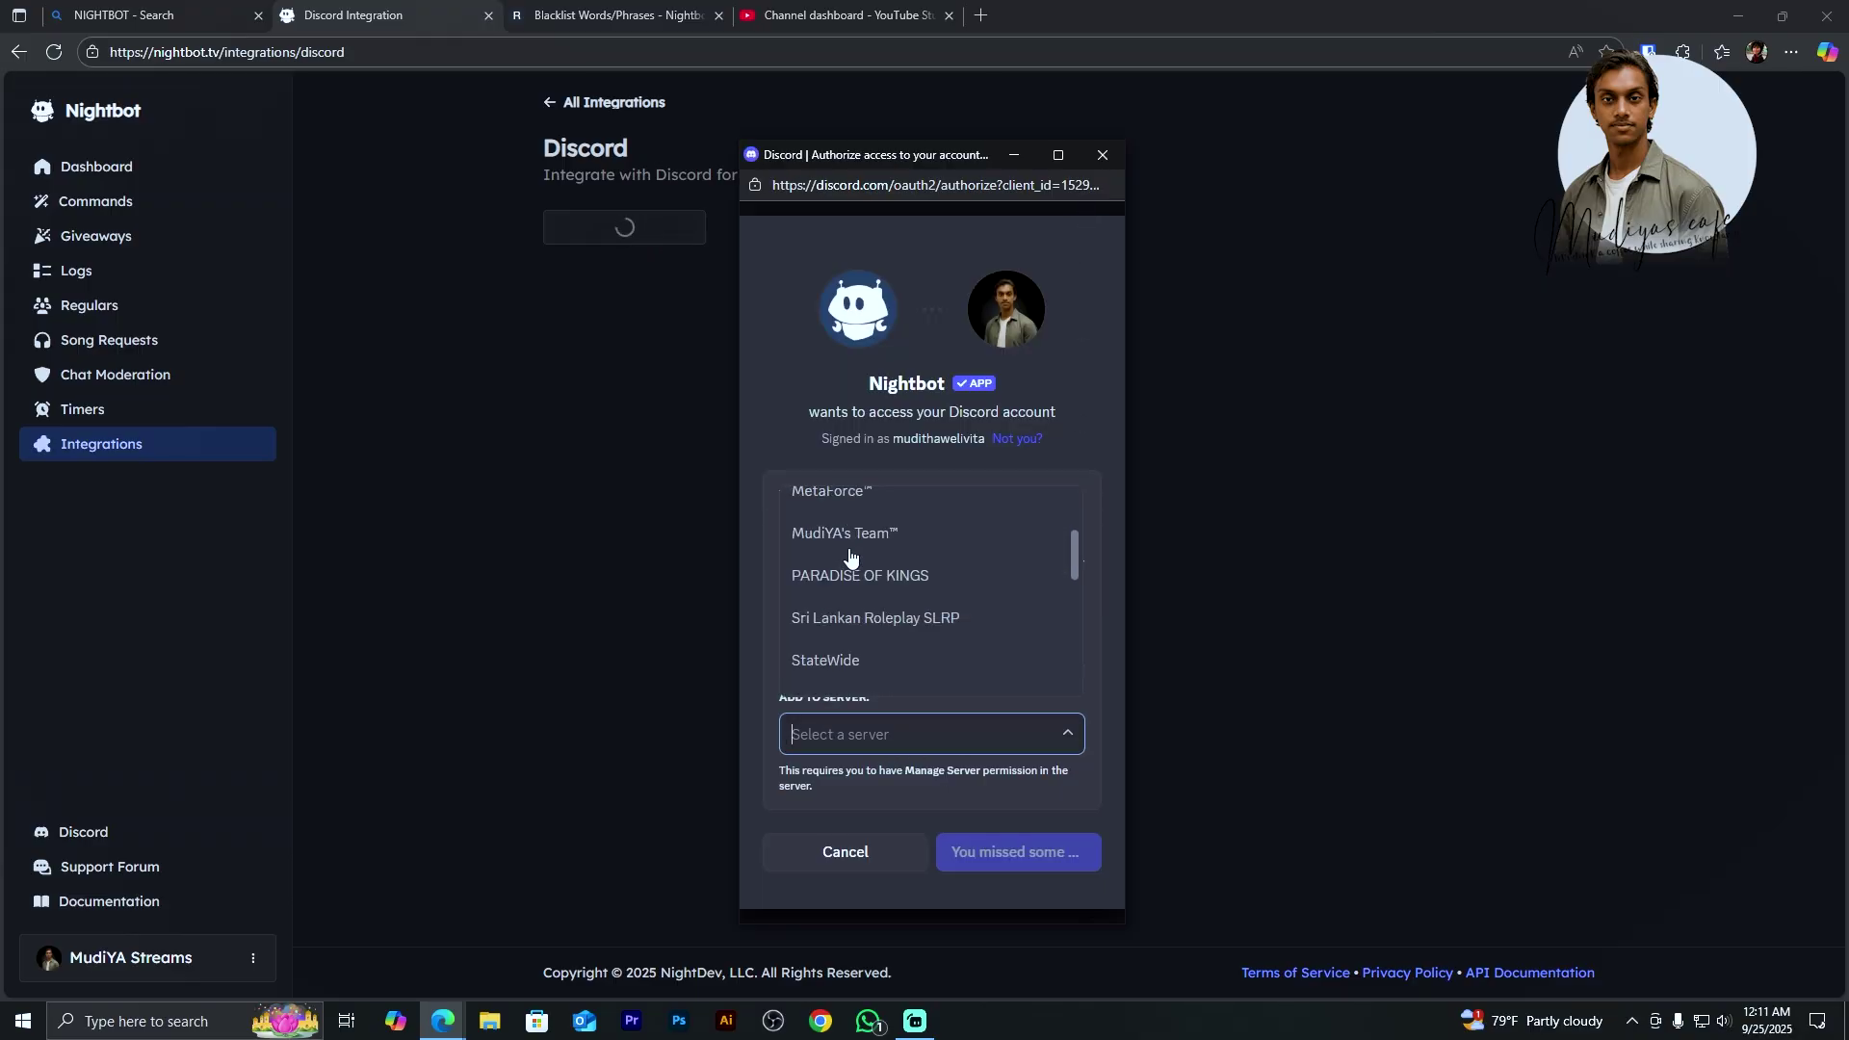
scroll(852, 577, "up", 3)
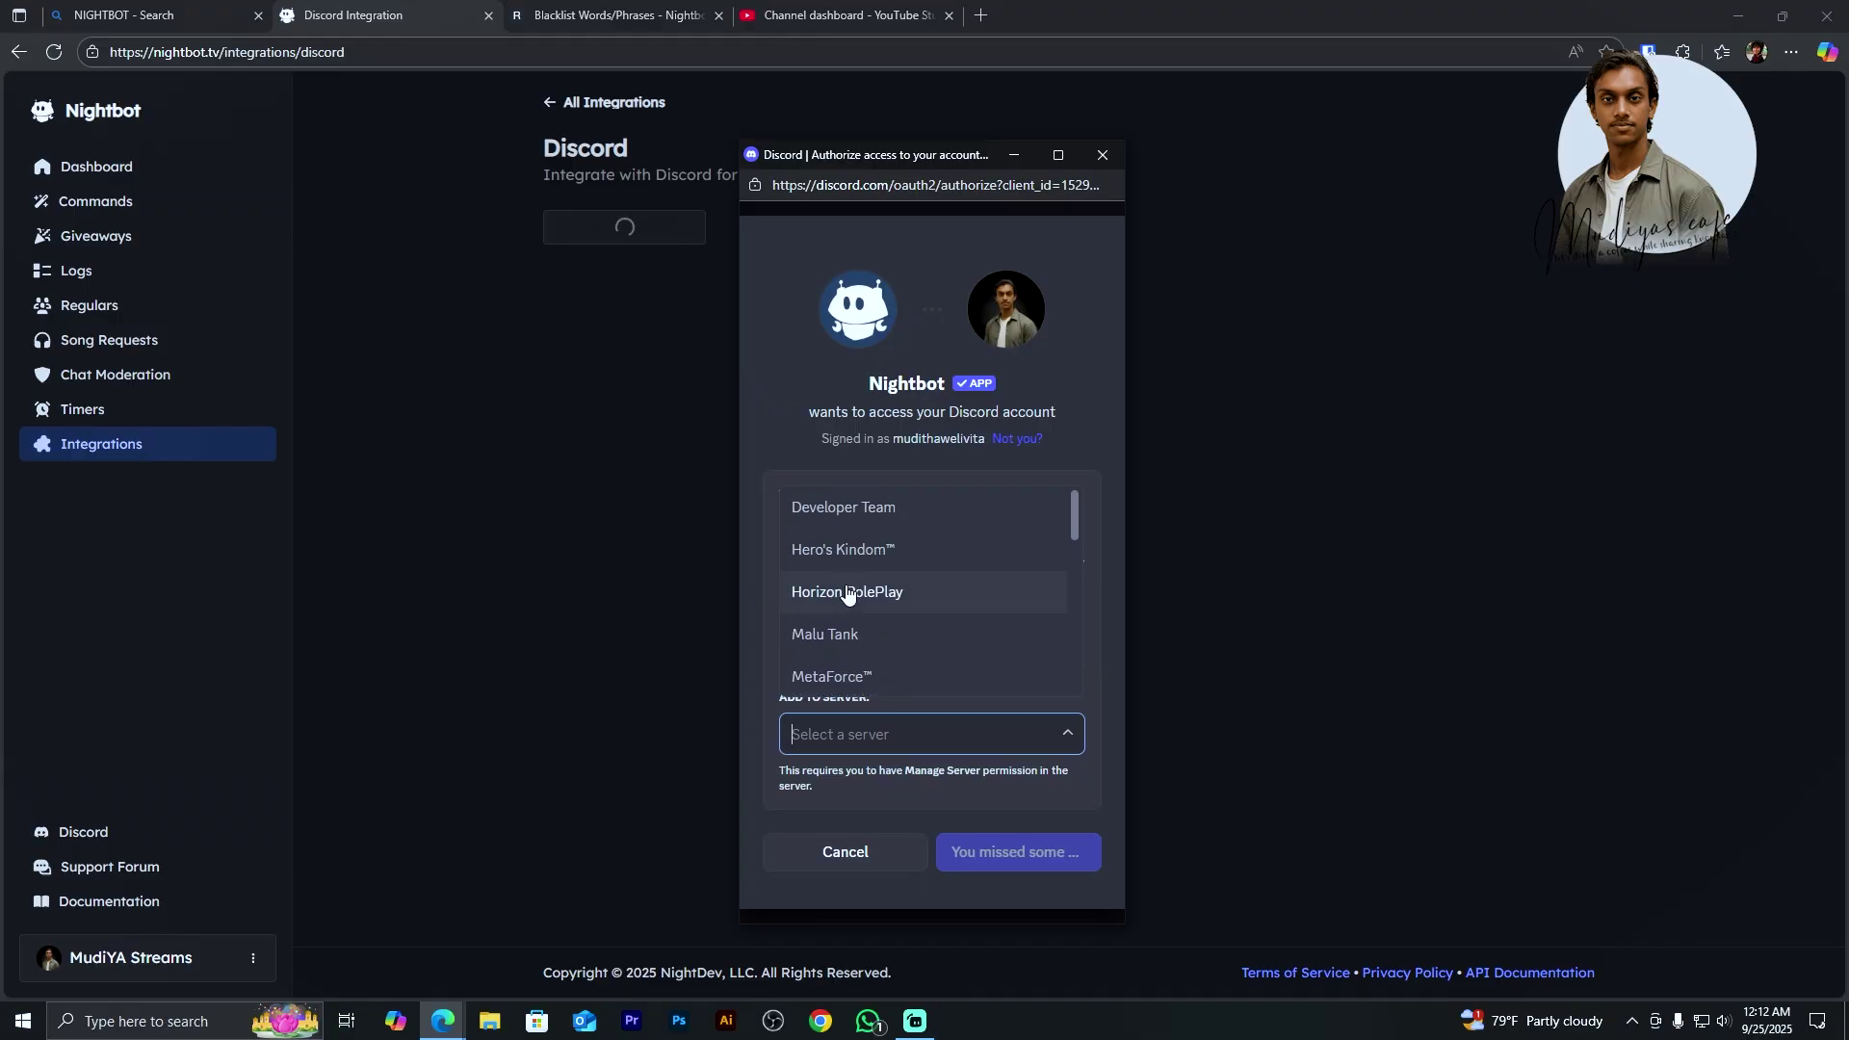
scroll(862, 606, "down", 1)
left_click(860, 631)
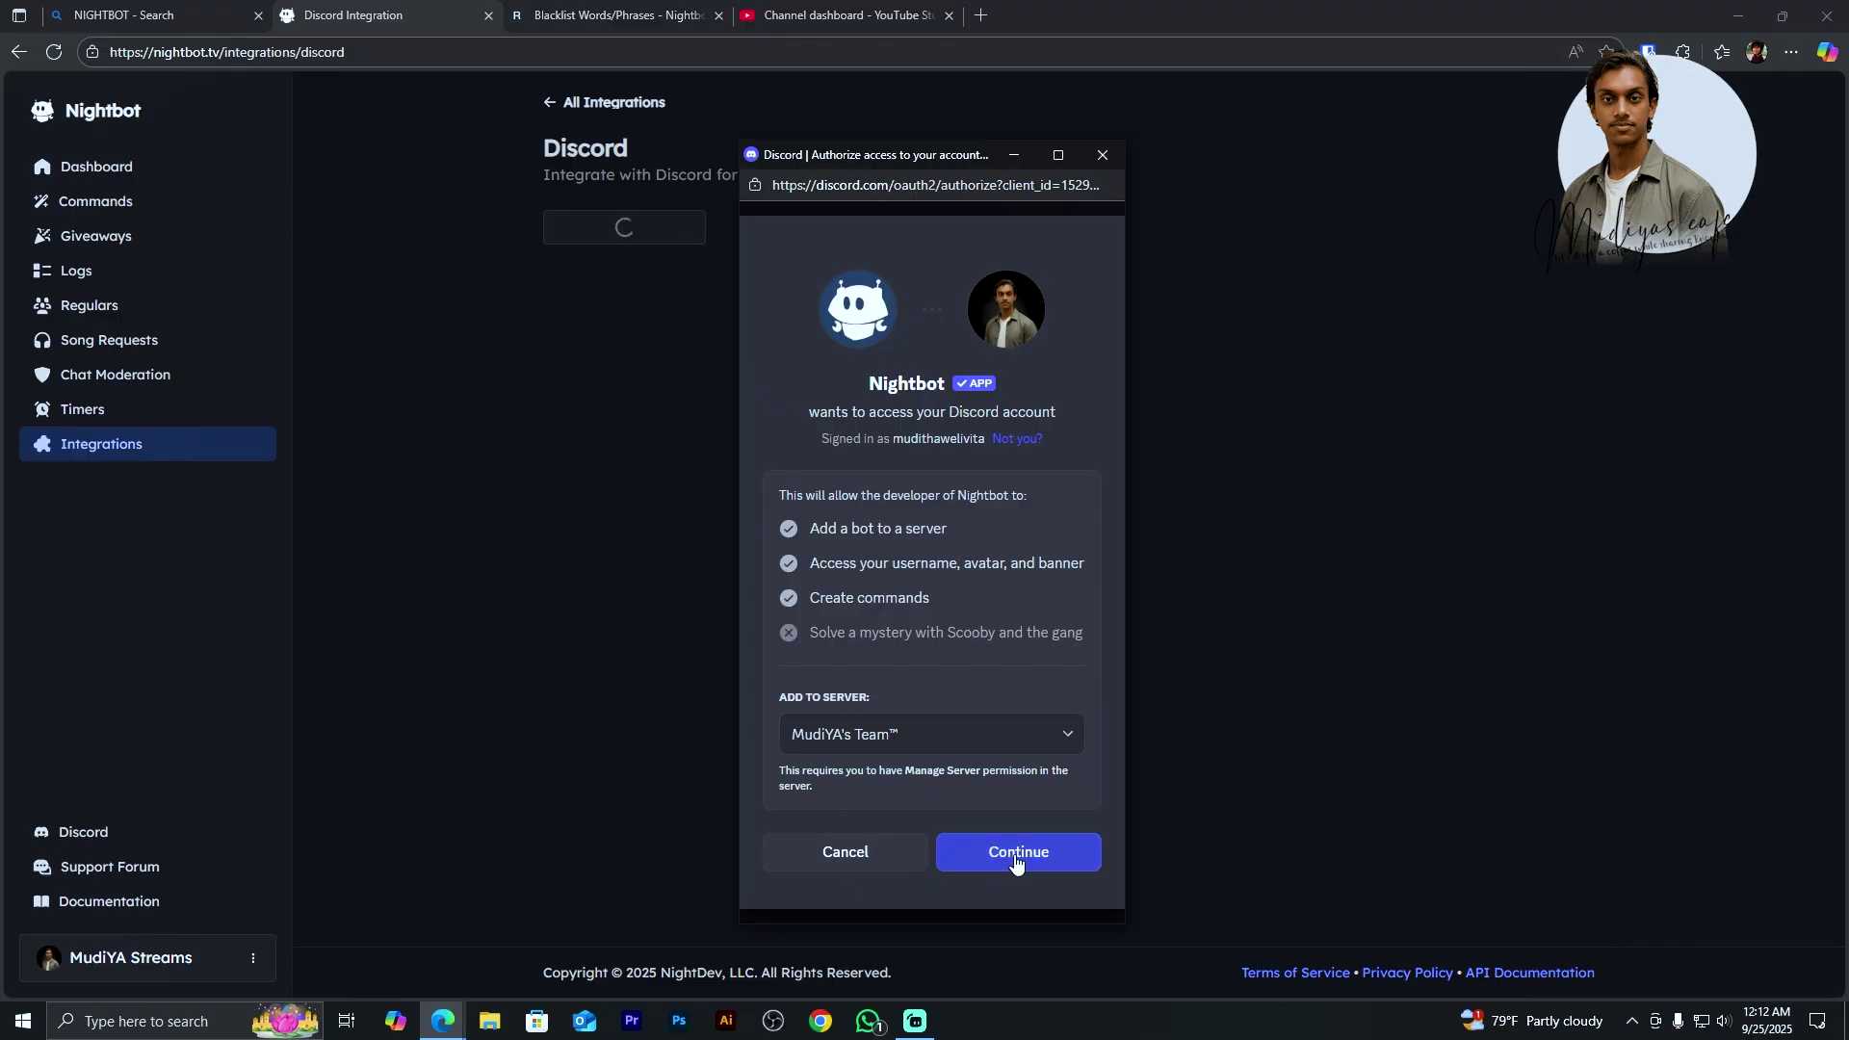
left_click(1020, 856)
left_click(1040, 881)
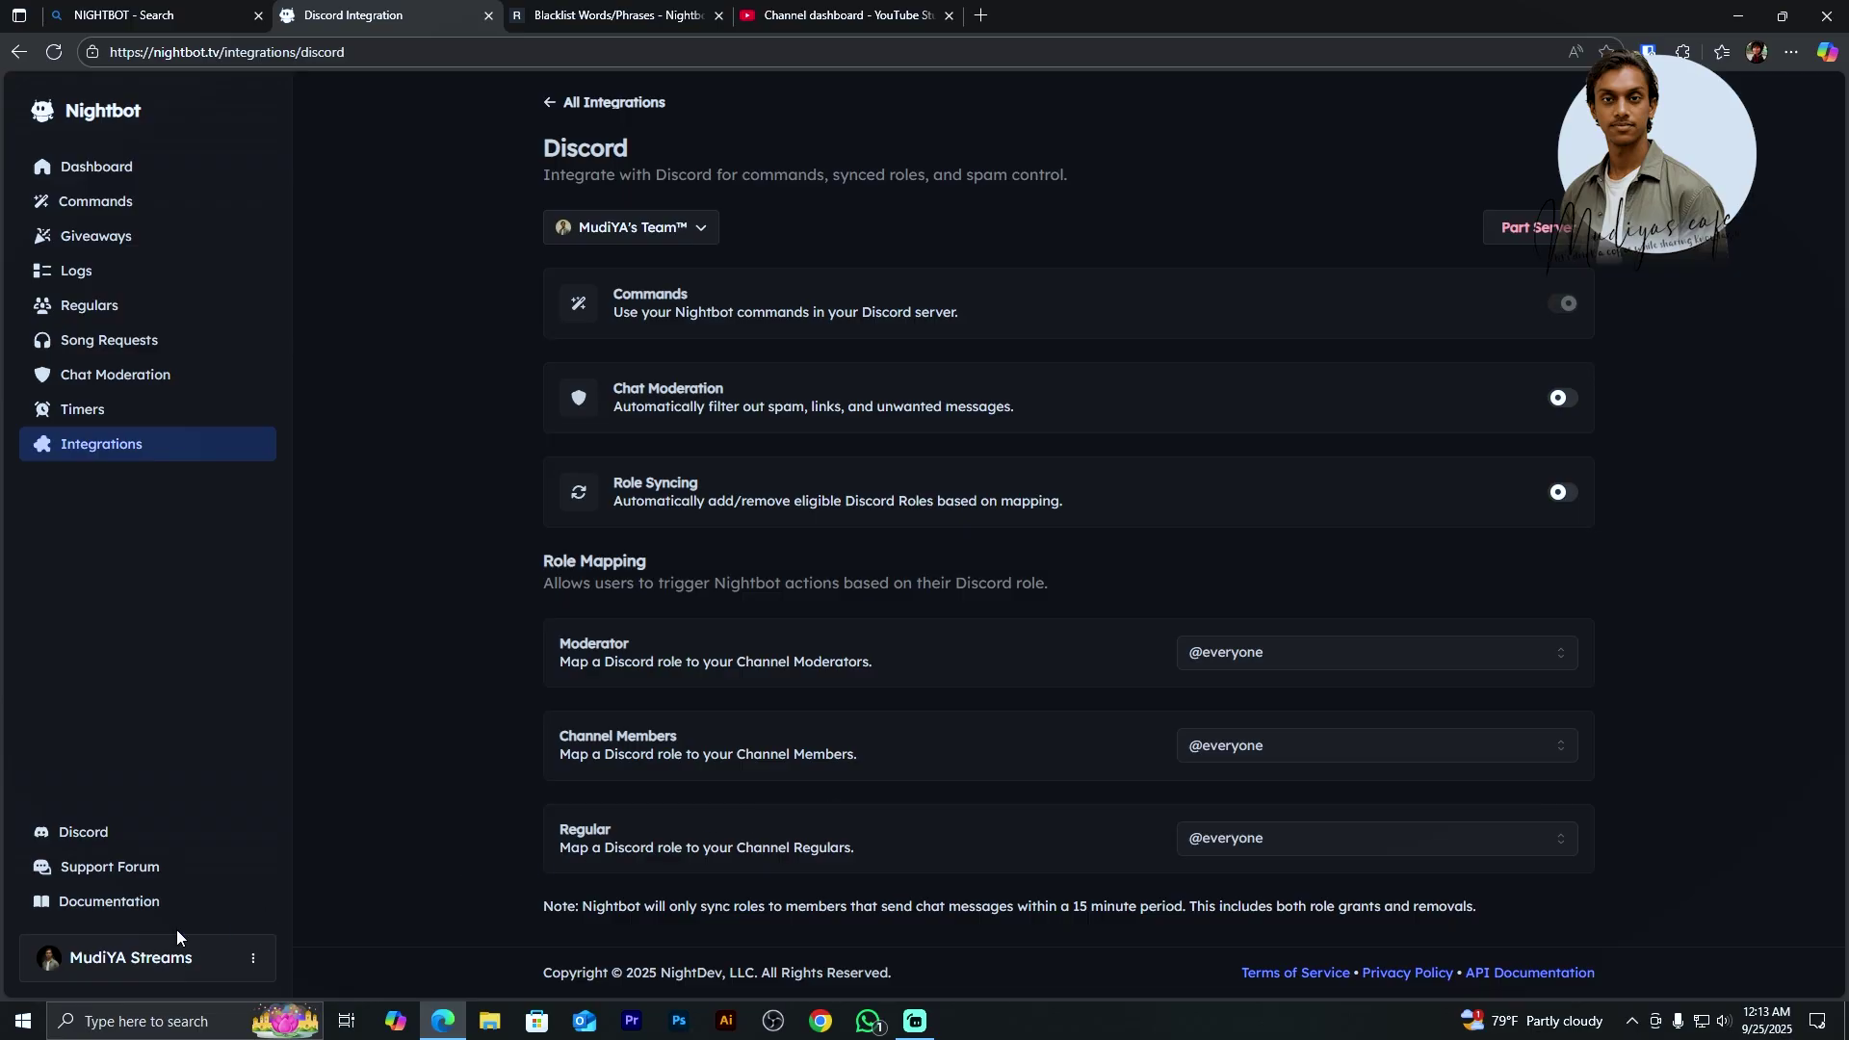
Step: Switch to the Discord desktop app
key("super")
type("di")
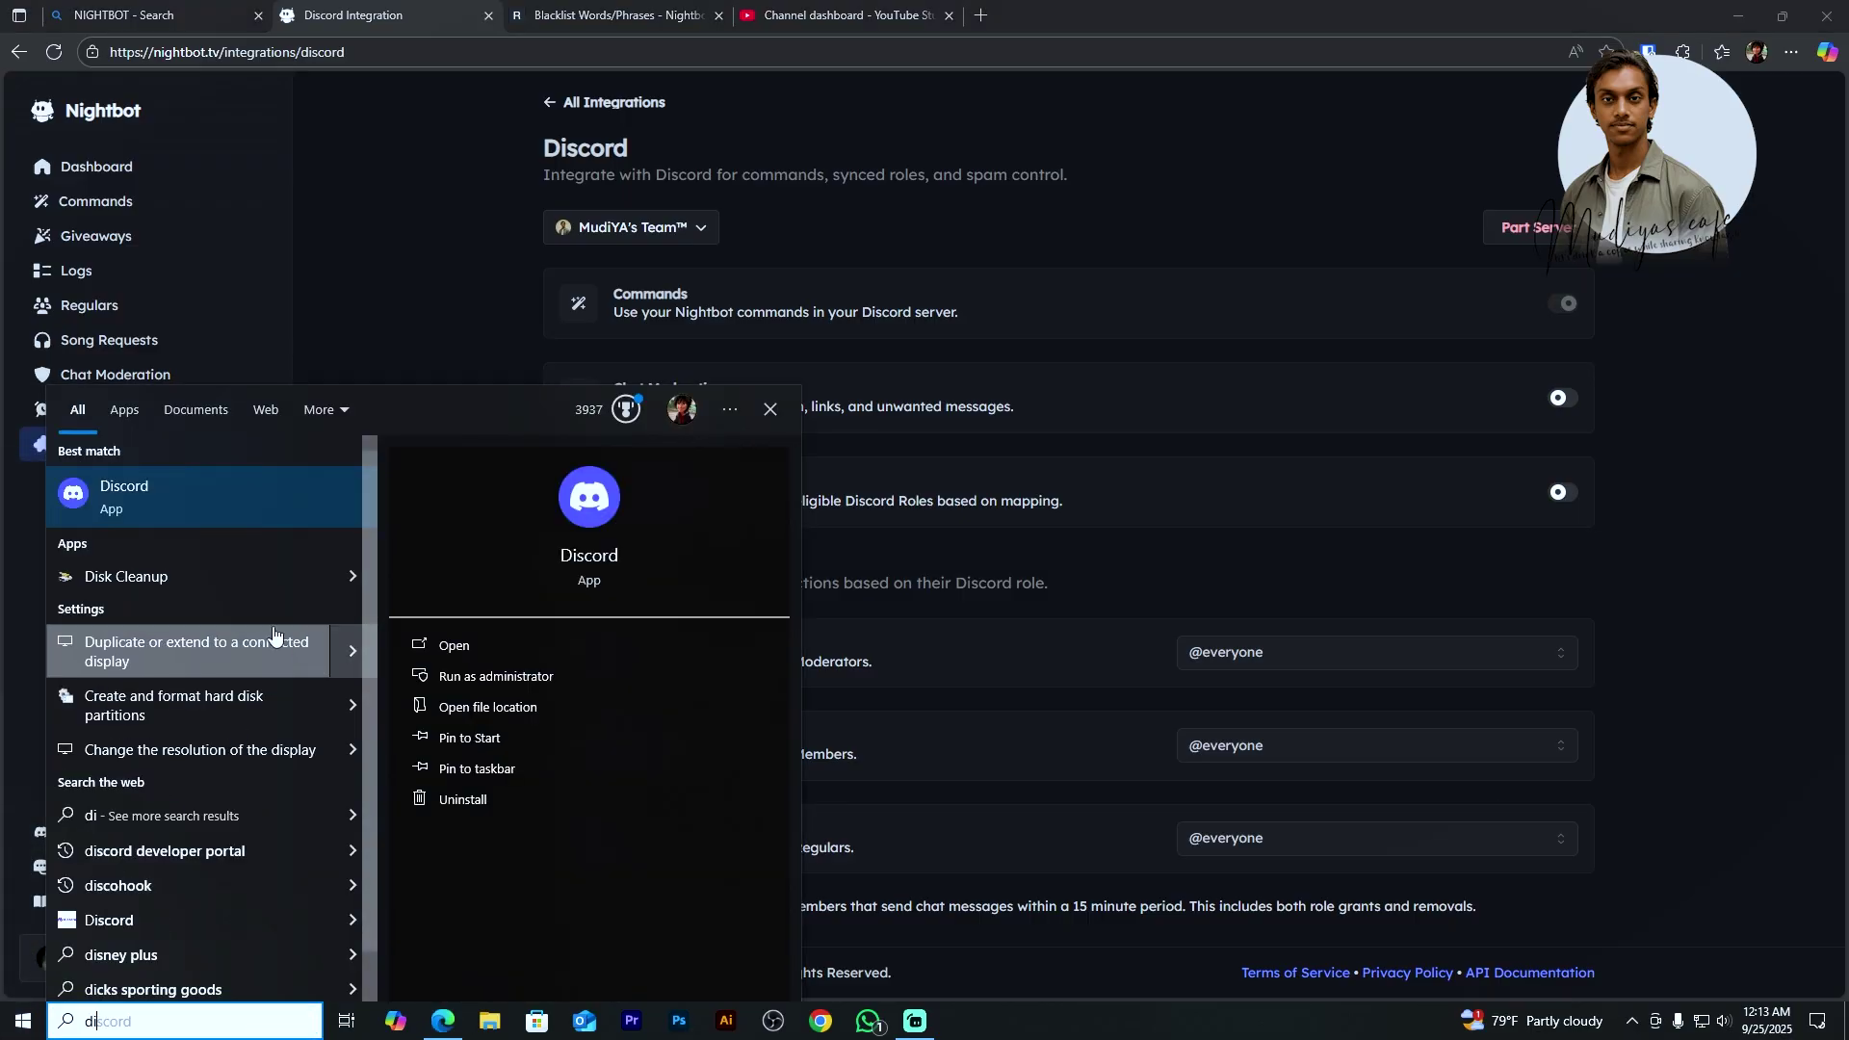
left_click(237, 518)
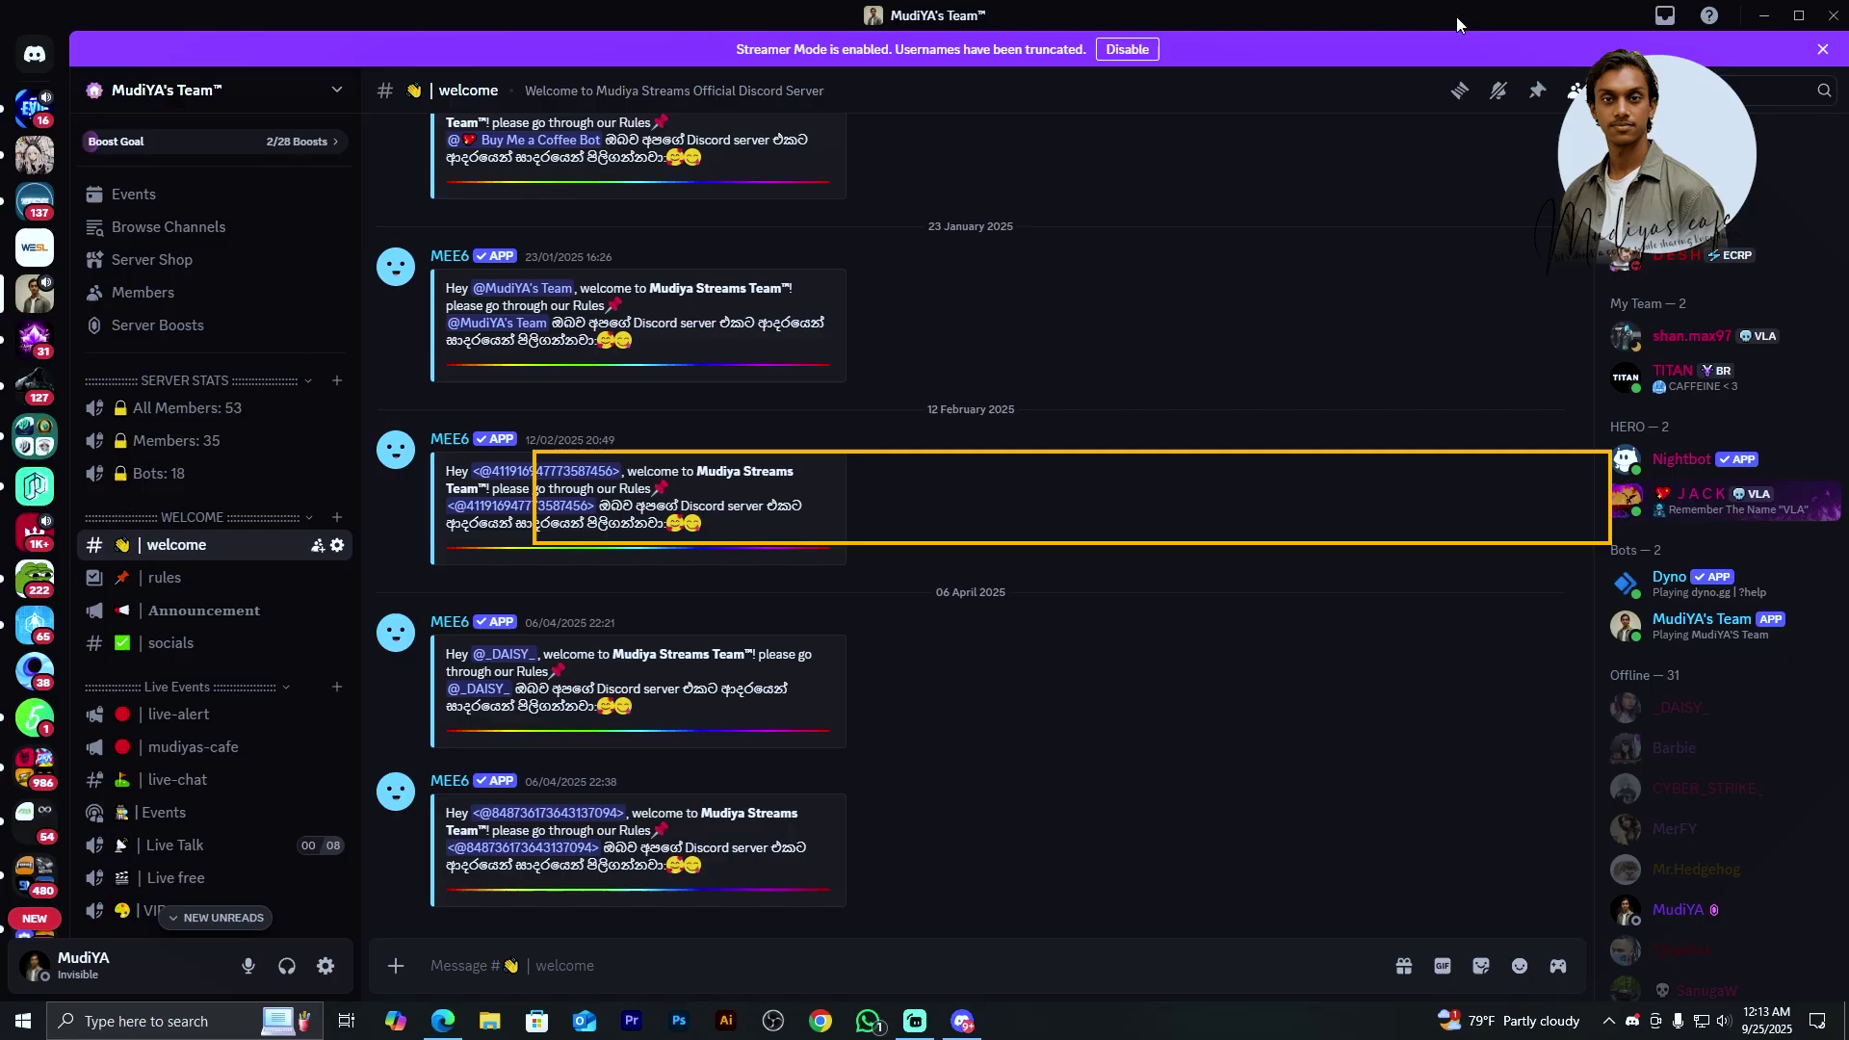
Step: Open the server settings of MudiYA's Team™ and go to its roles
scroll(227, 636, "down", 2)
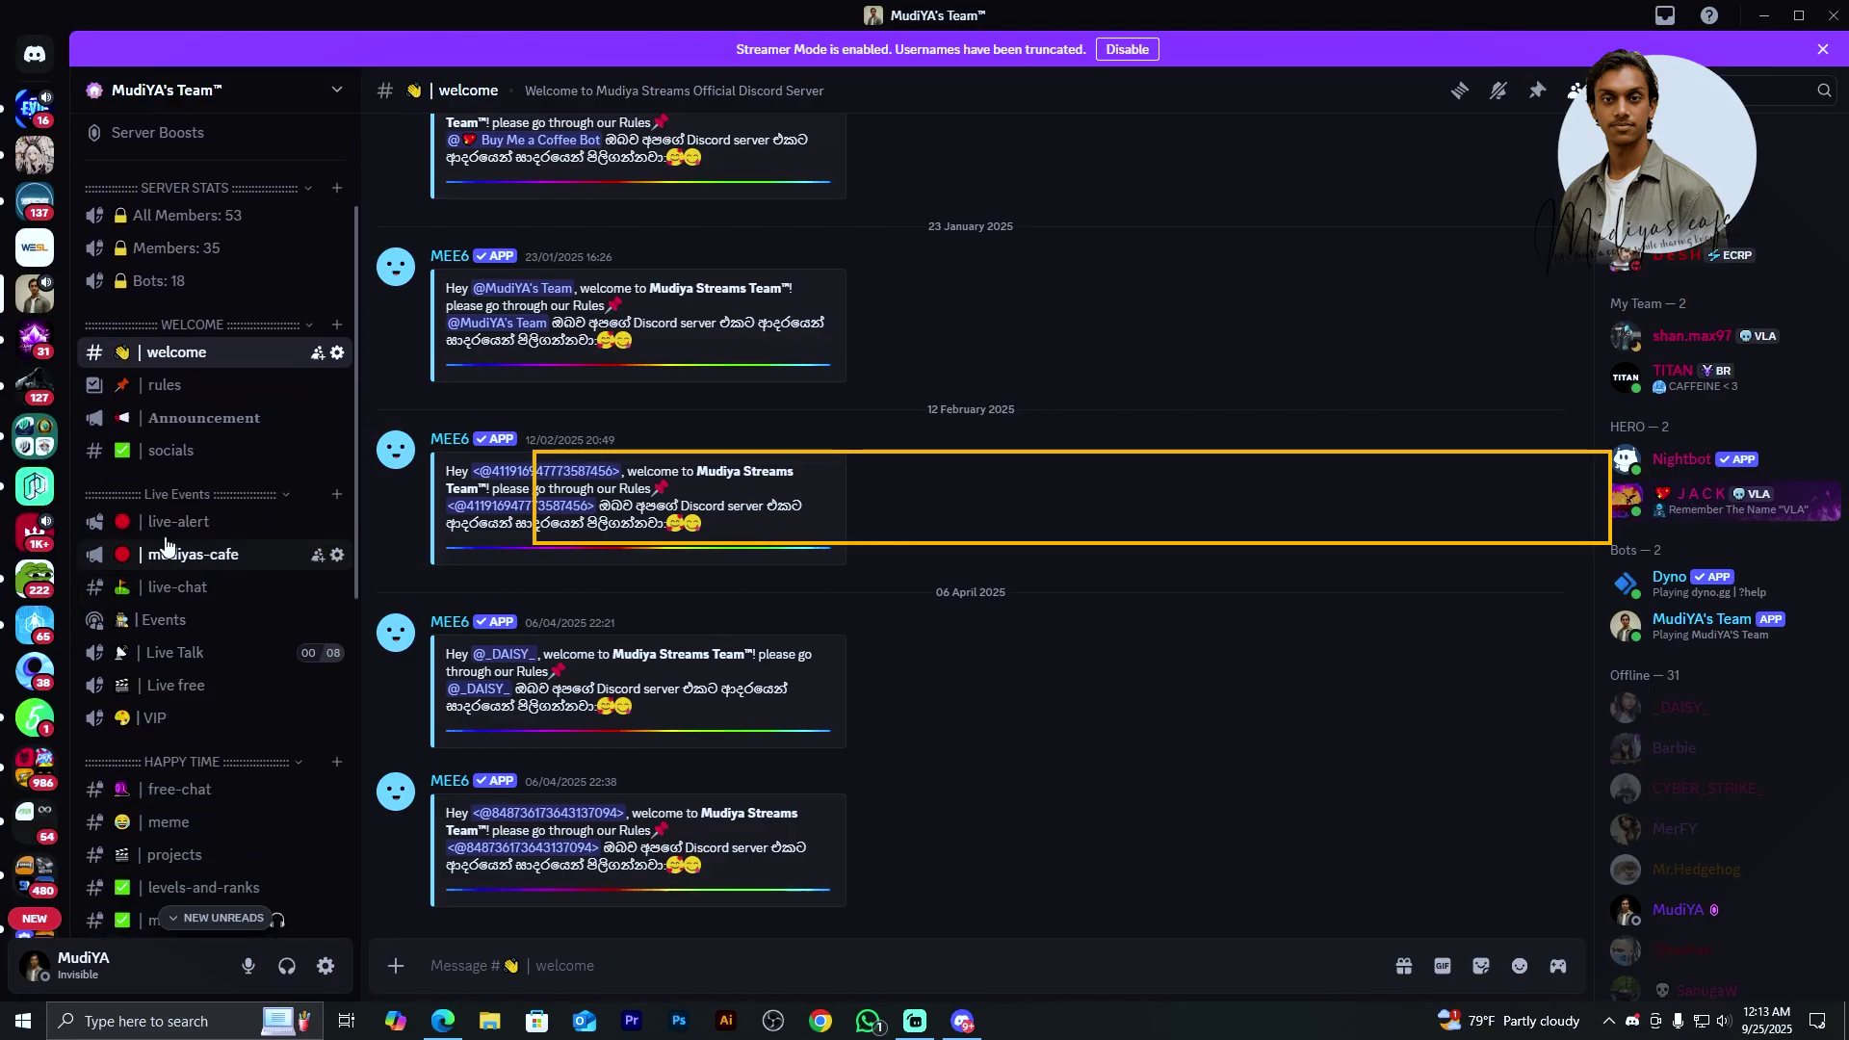
scroll(193, 718, "down", 1)
scroll(116, 700, "up", 3)
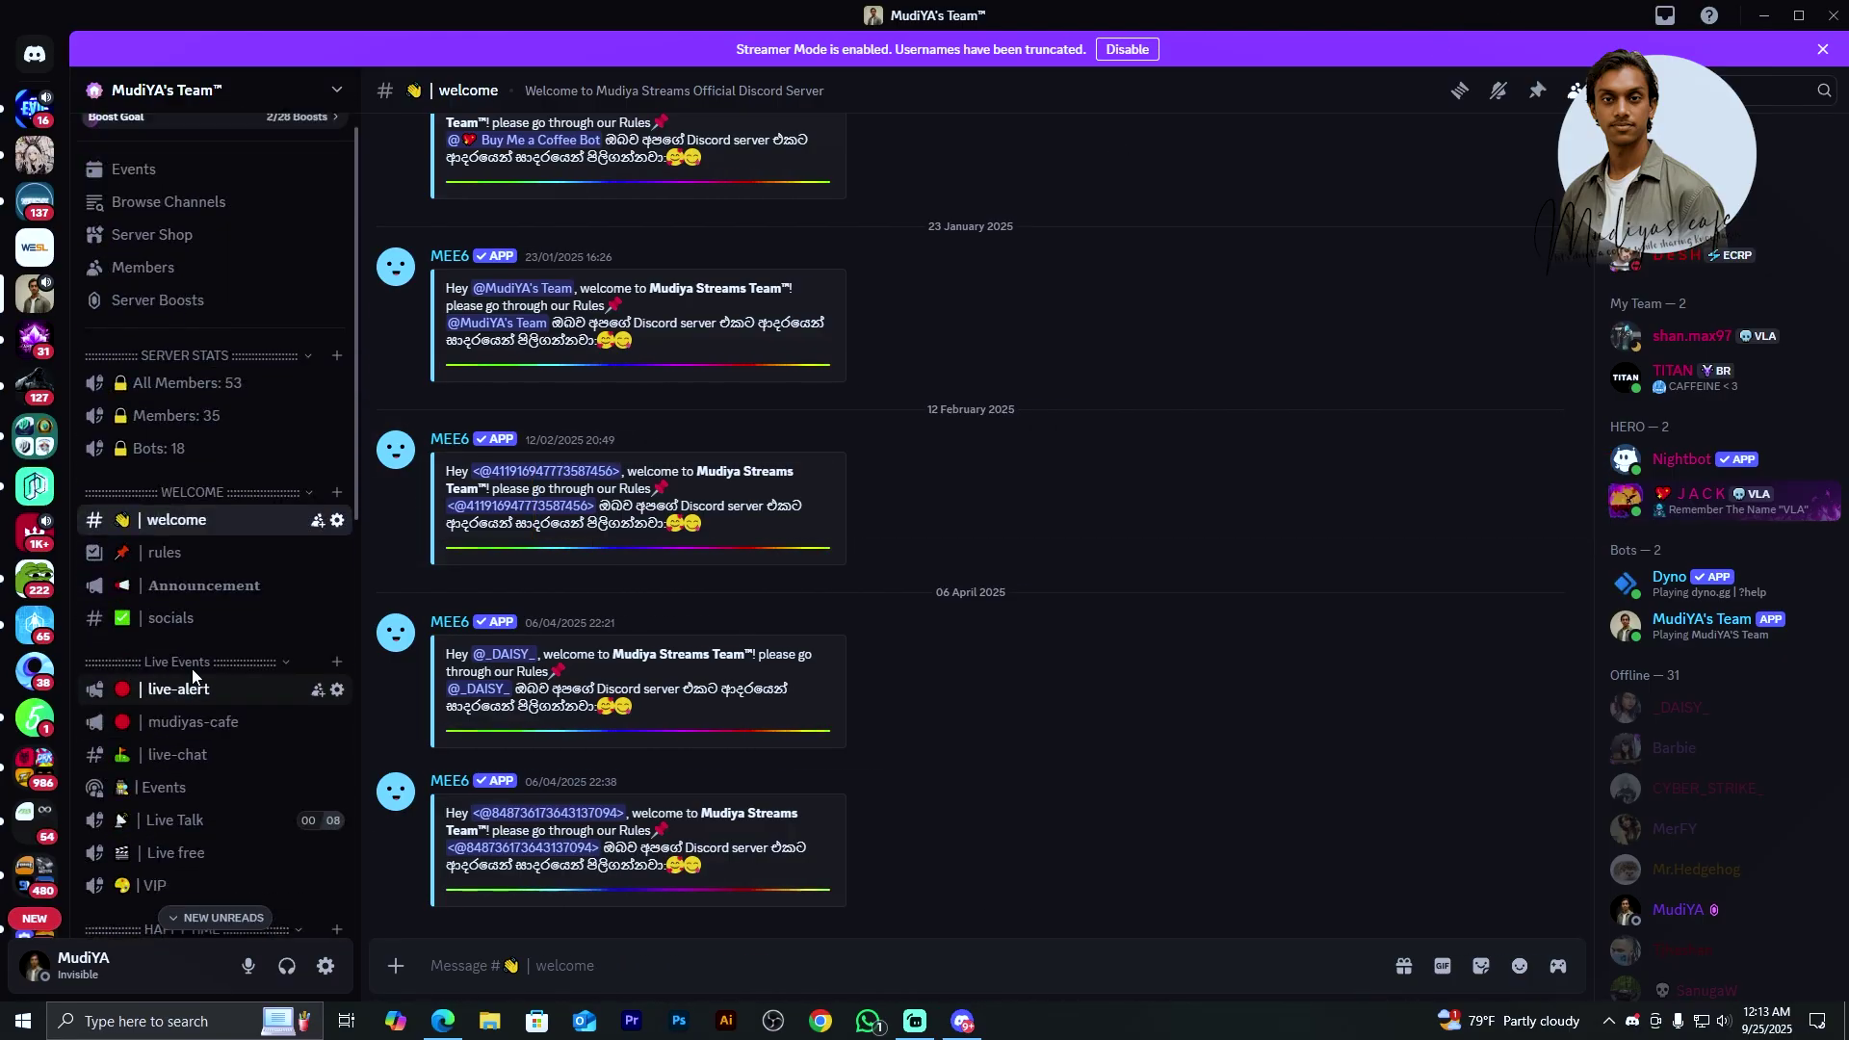
right_click(36, 300)
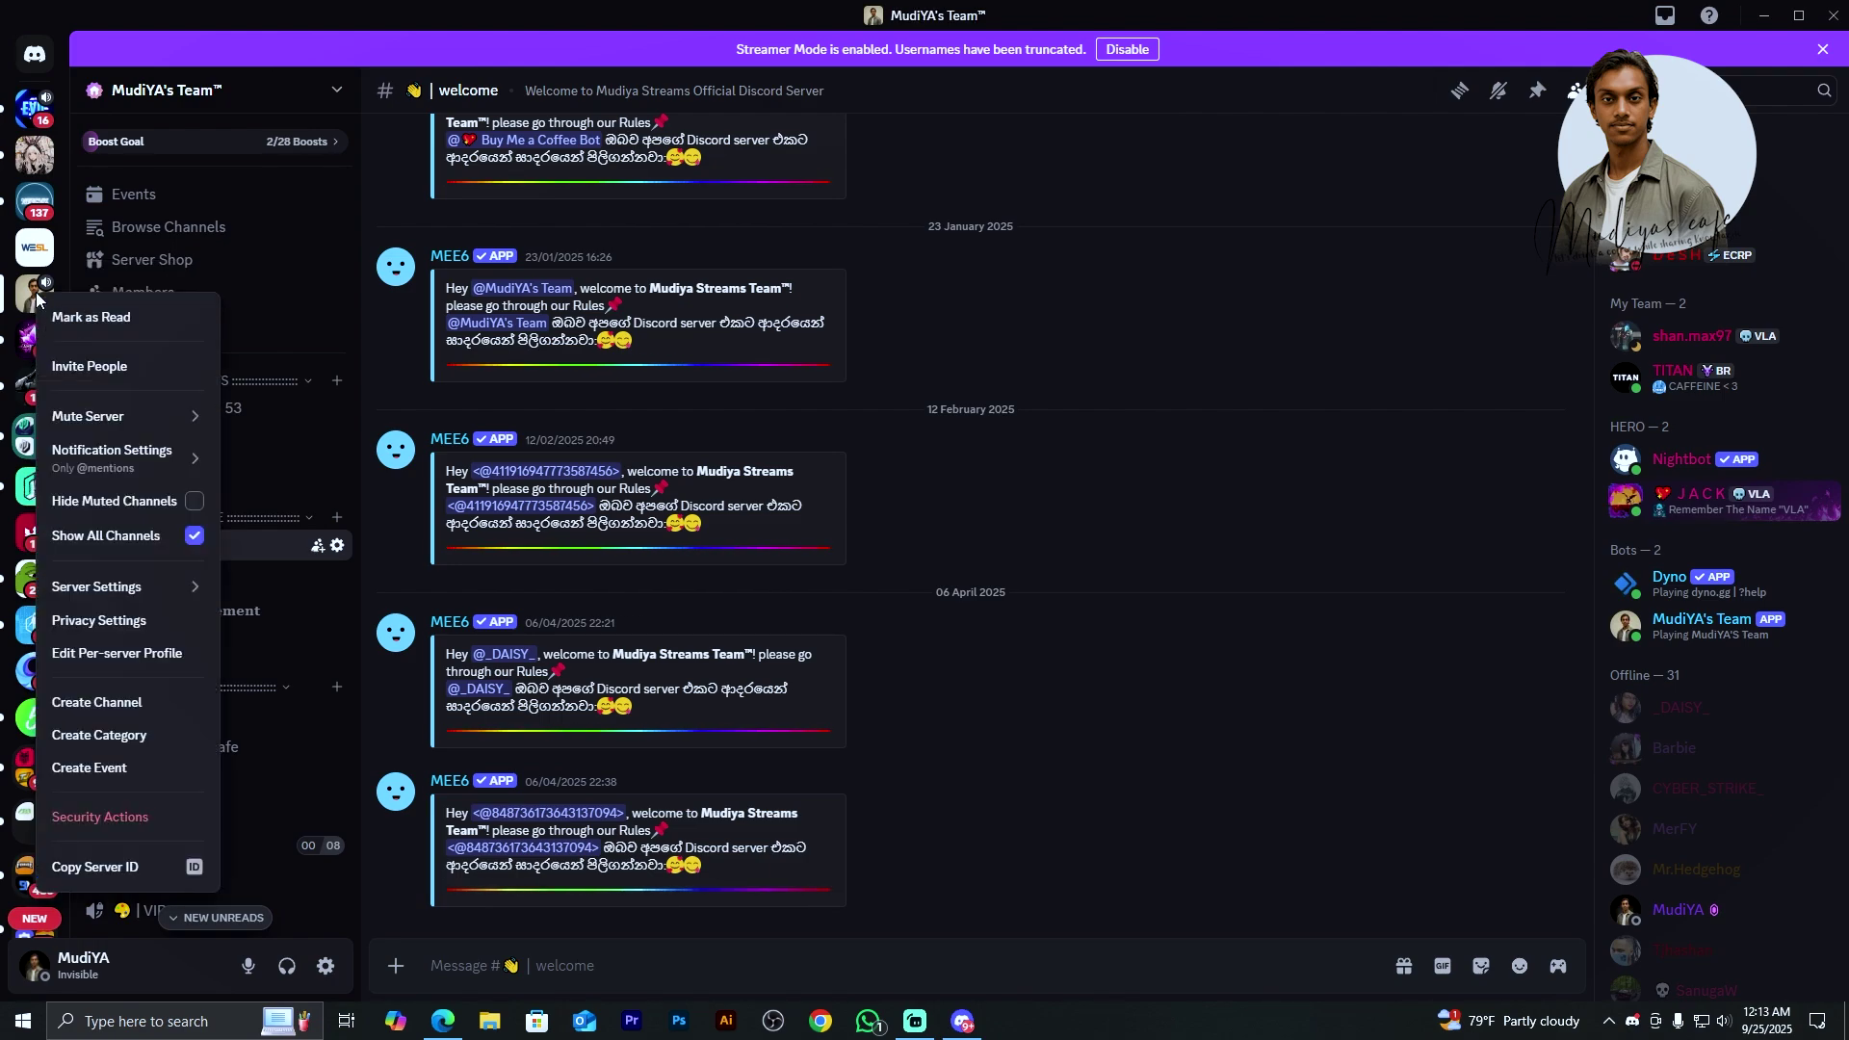
left_click(334, 101)
left_click(336, 96)
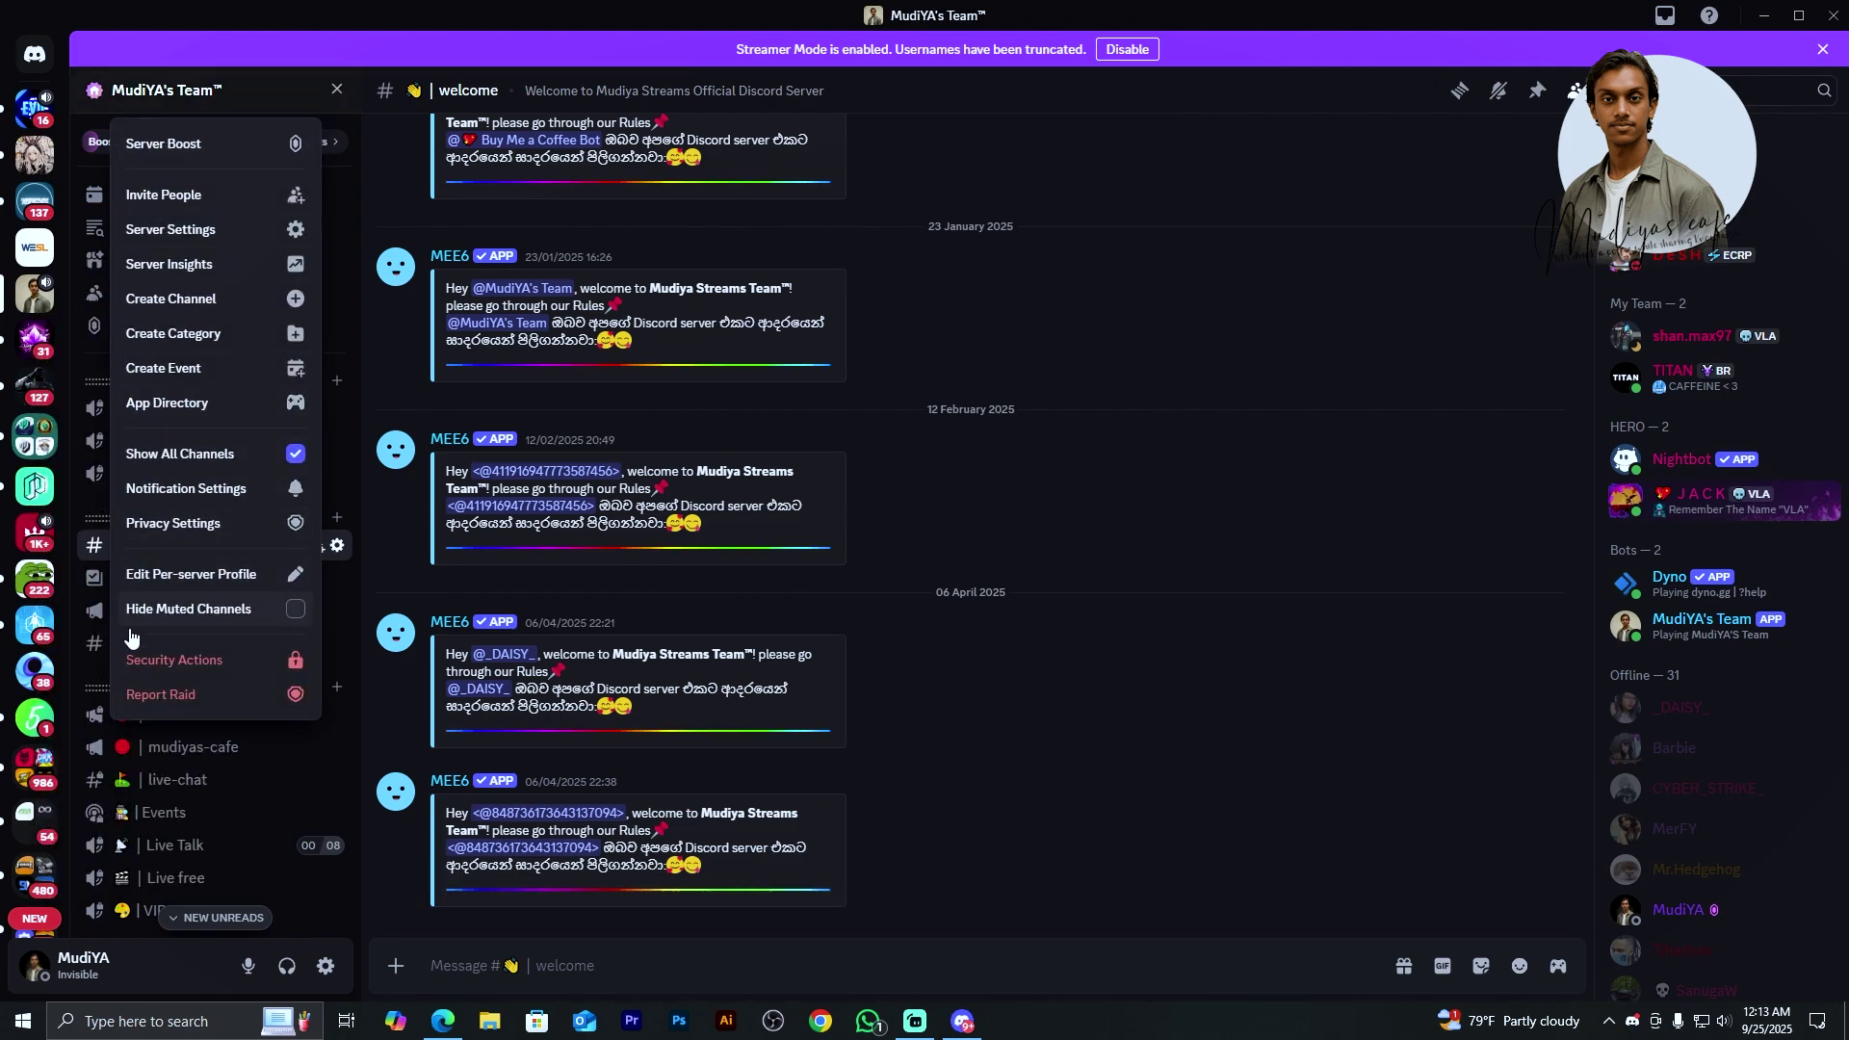
left_click(197, 233)
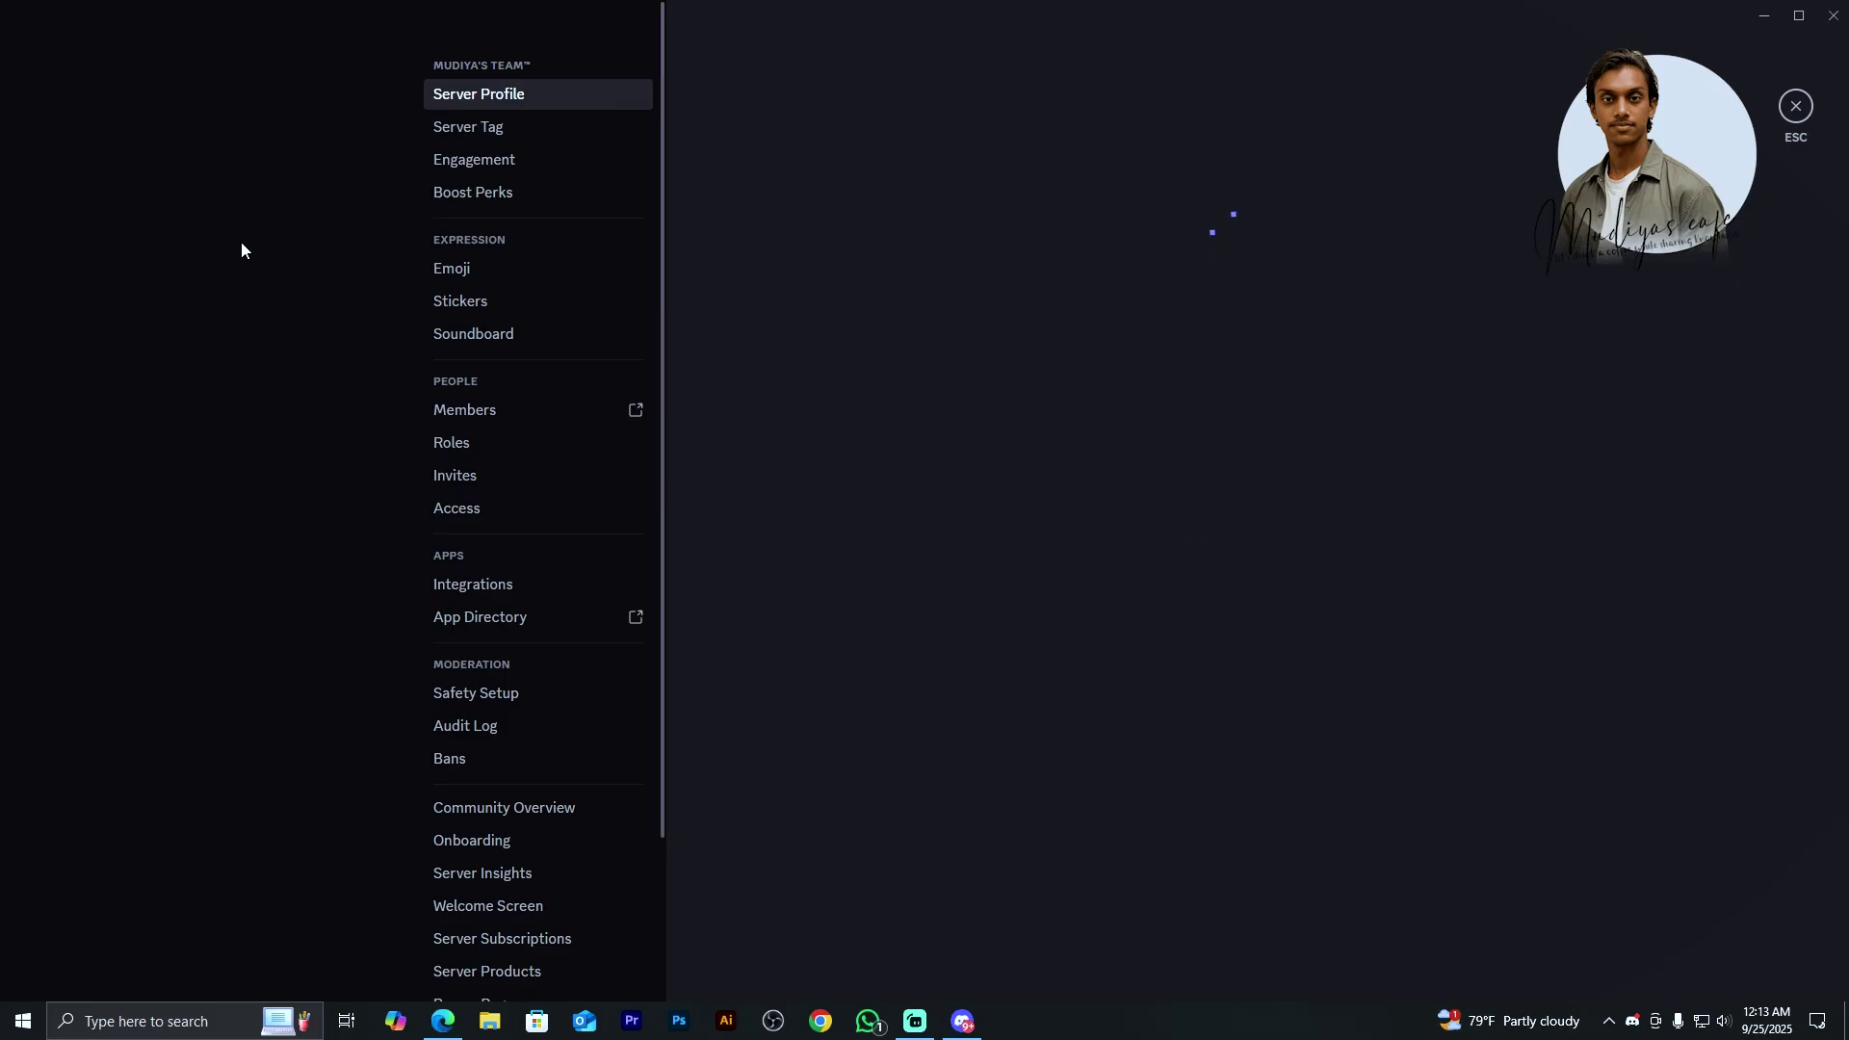
left_click(449, 447)
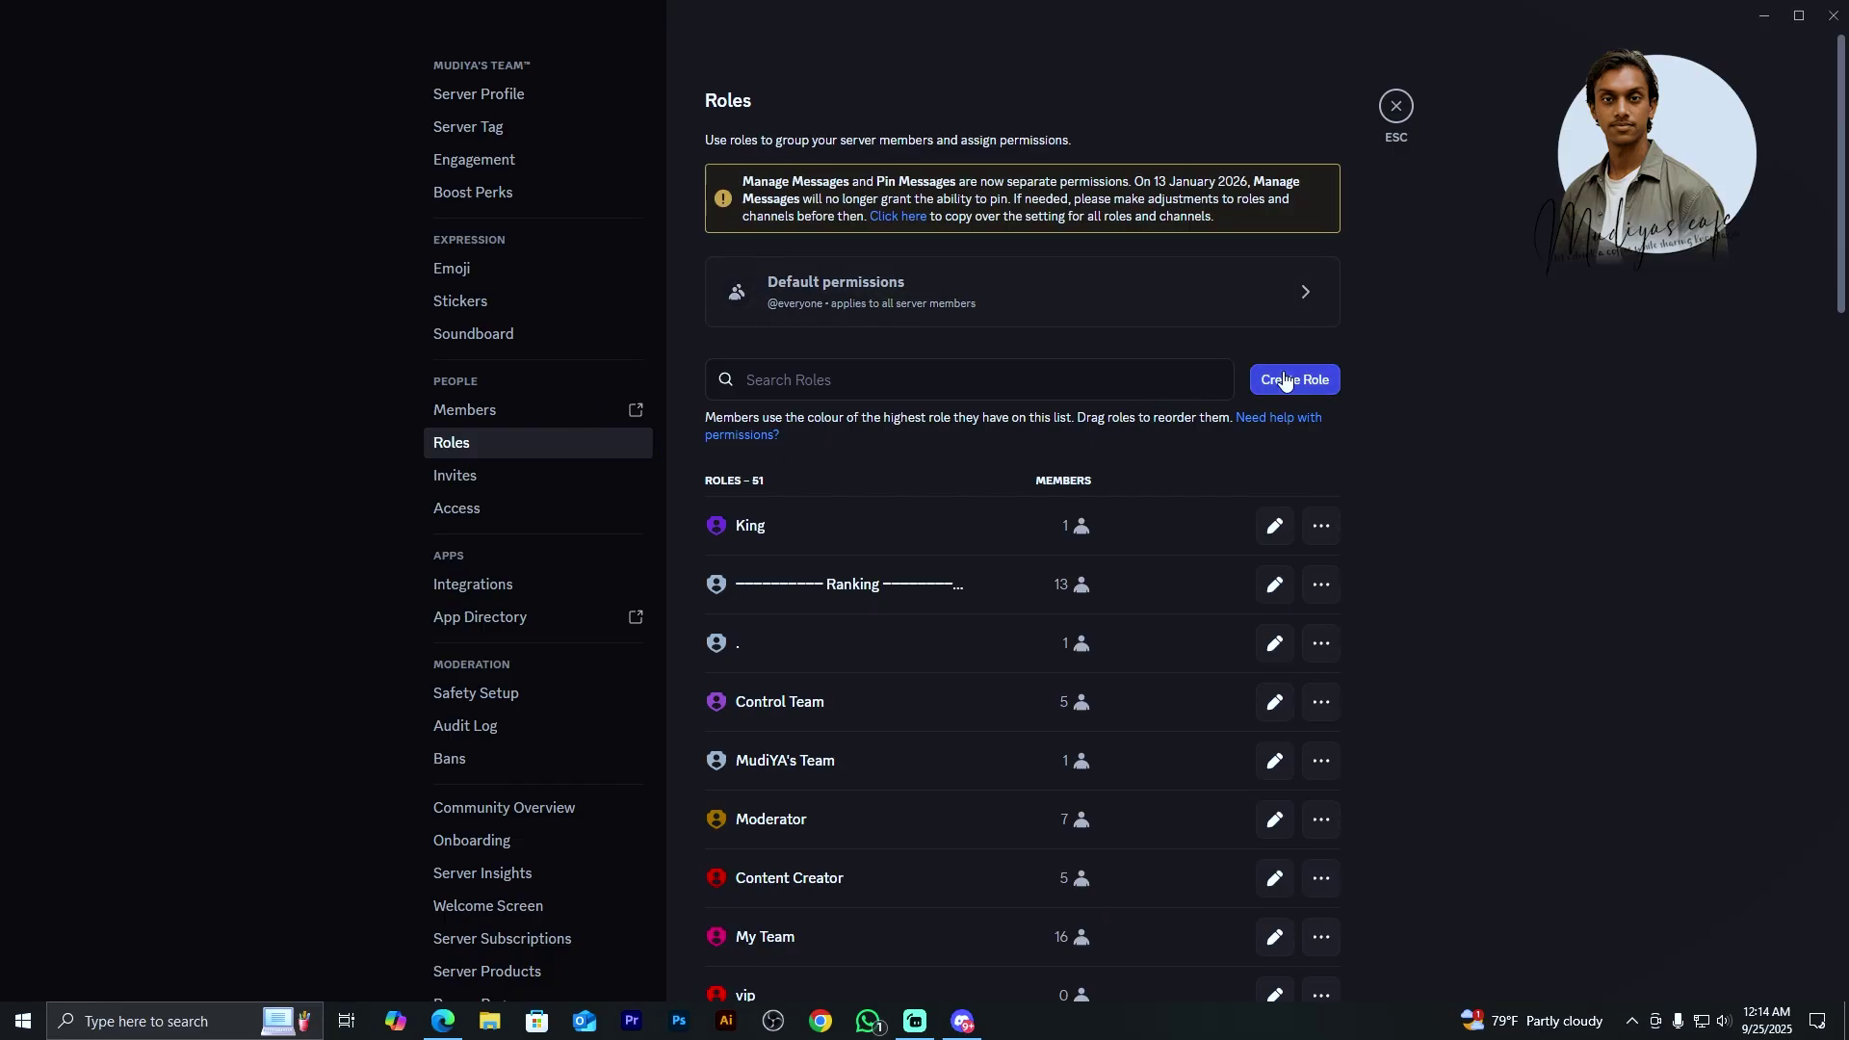
Step: Create a new server role and name it "Youtube Member"
left_click(945, 384)
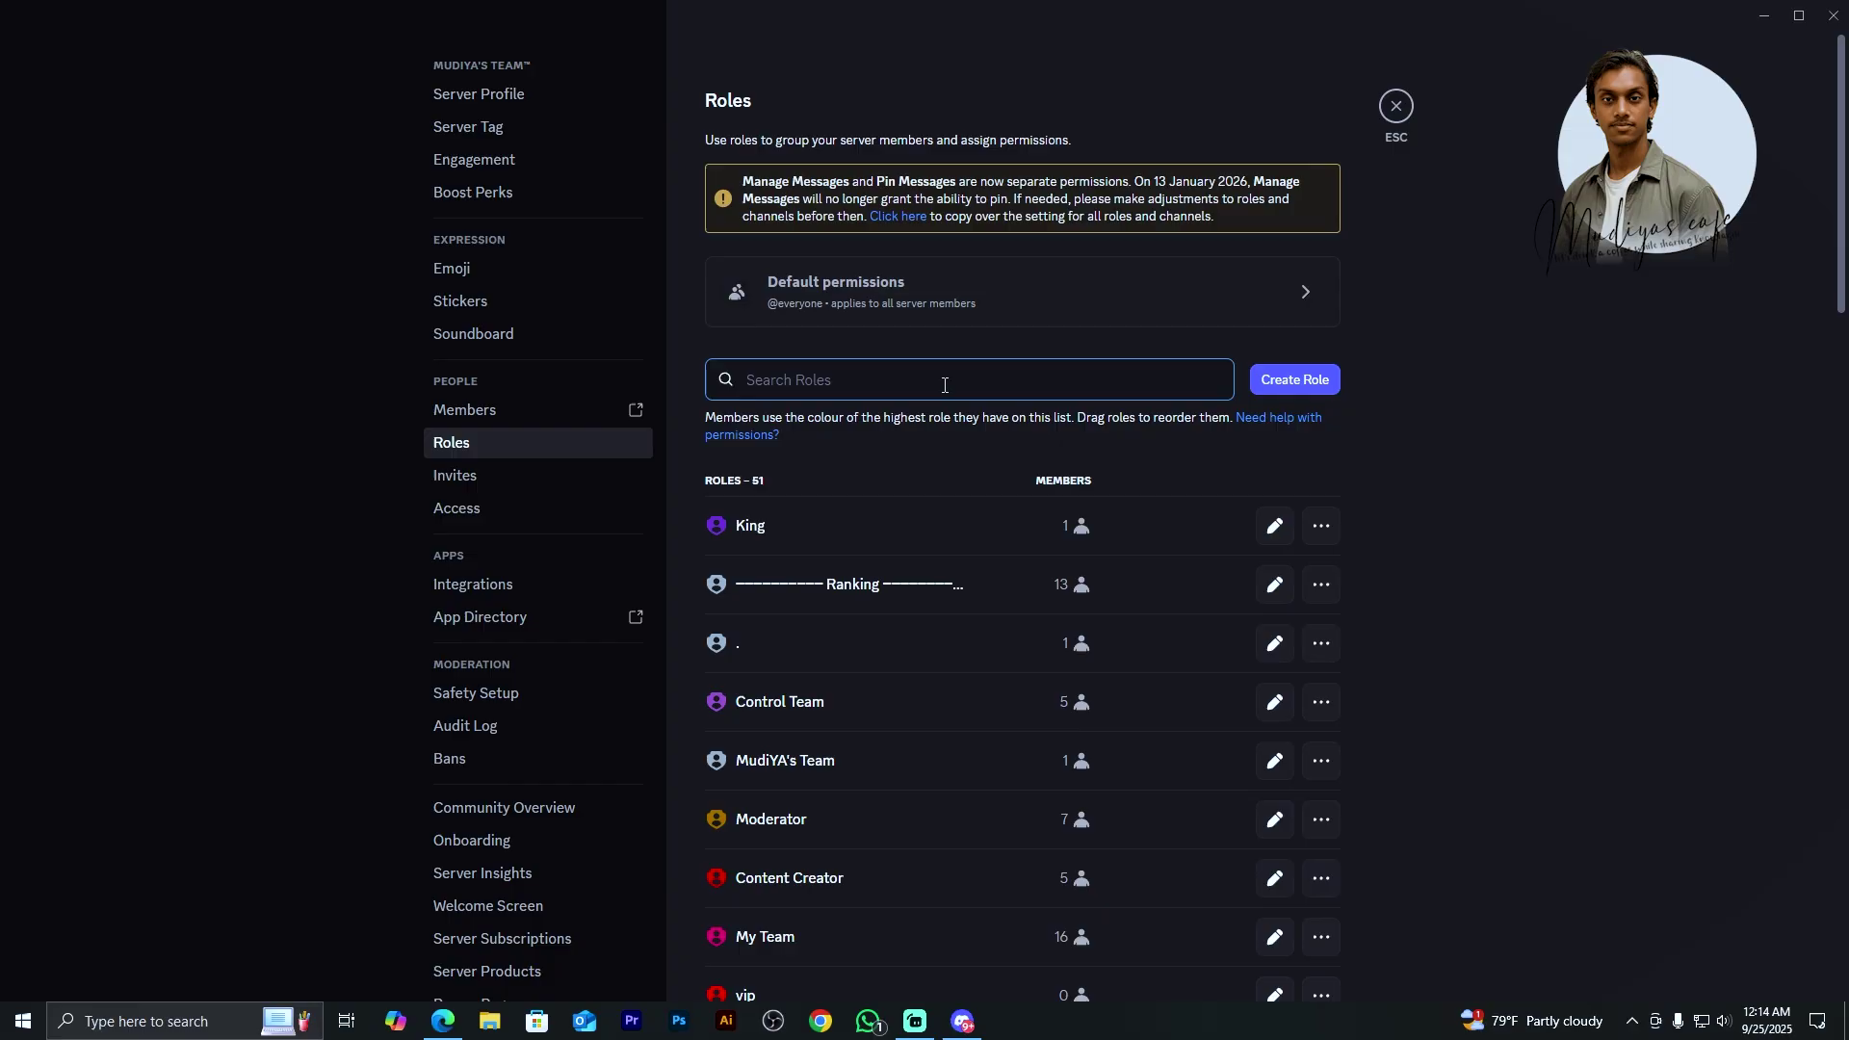
left_click(1273, 379)
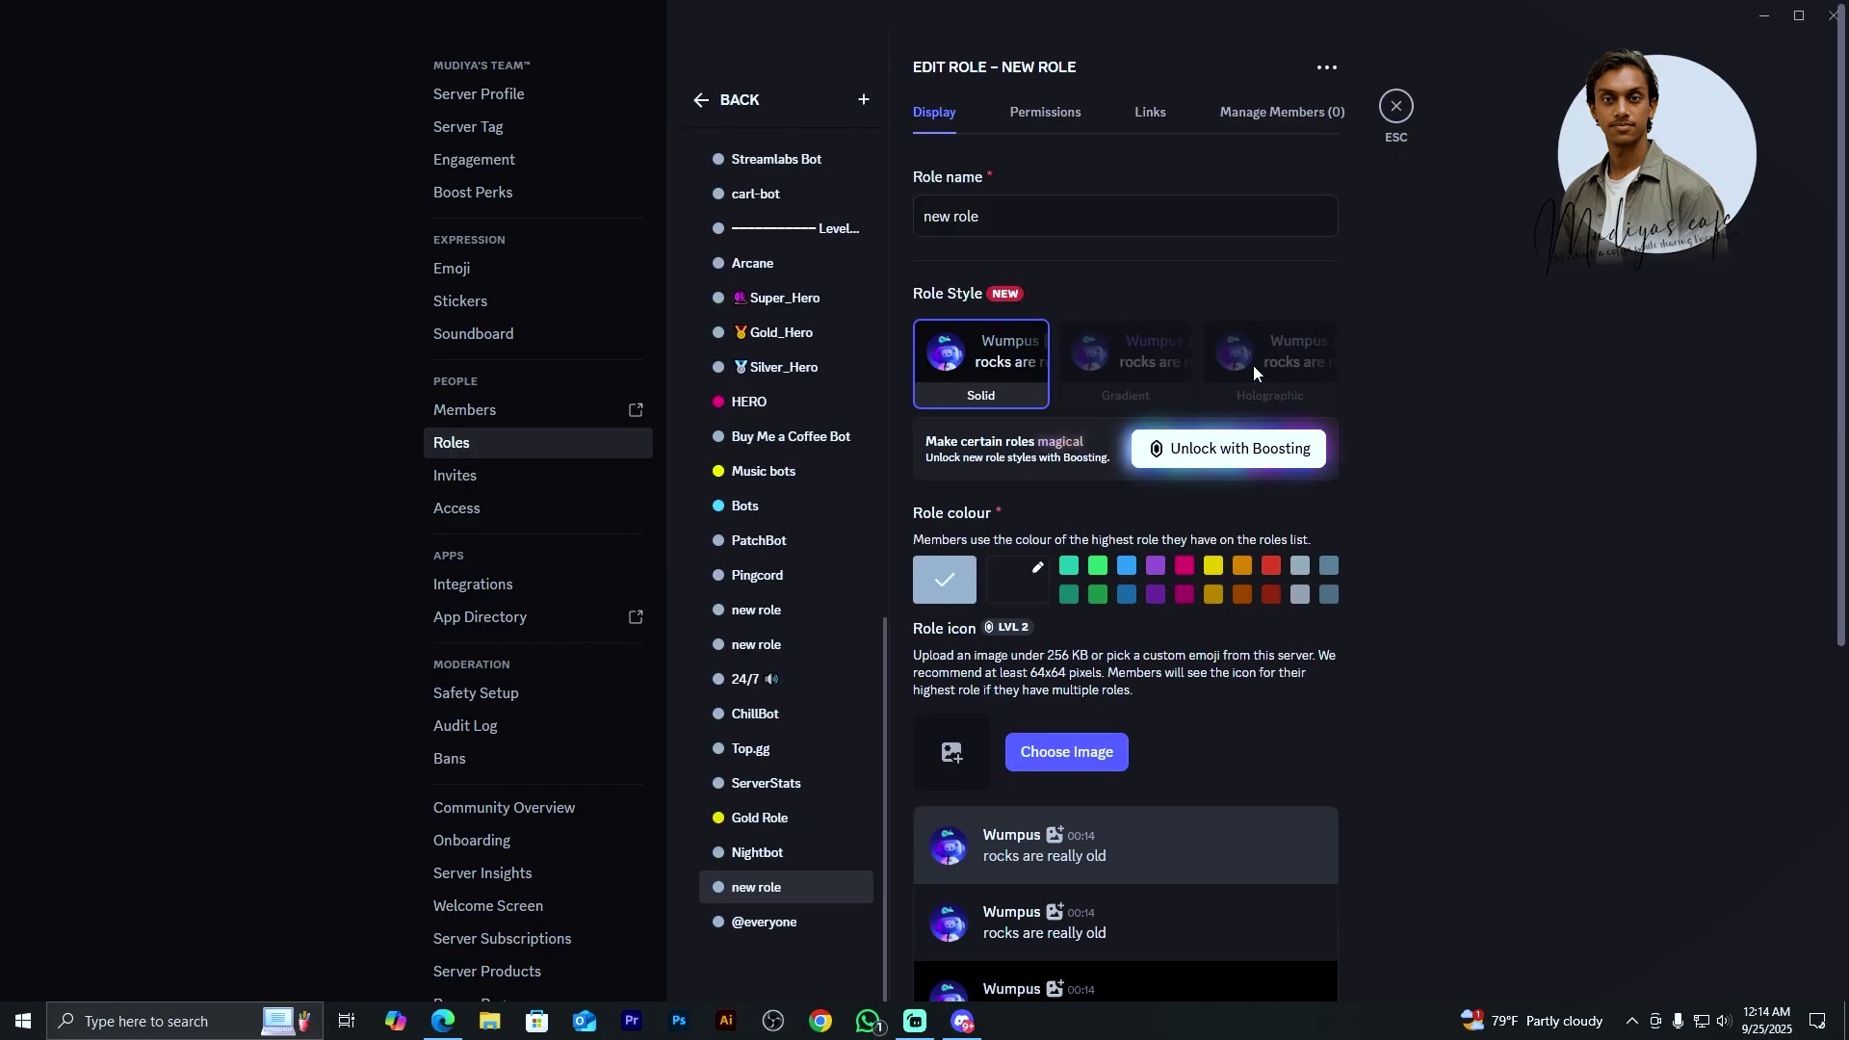
left_click(905, 200)
key("ctrl+a")
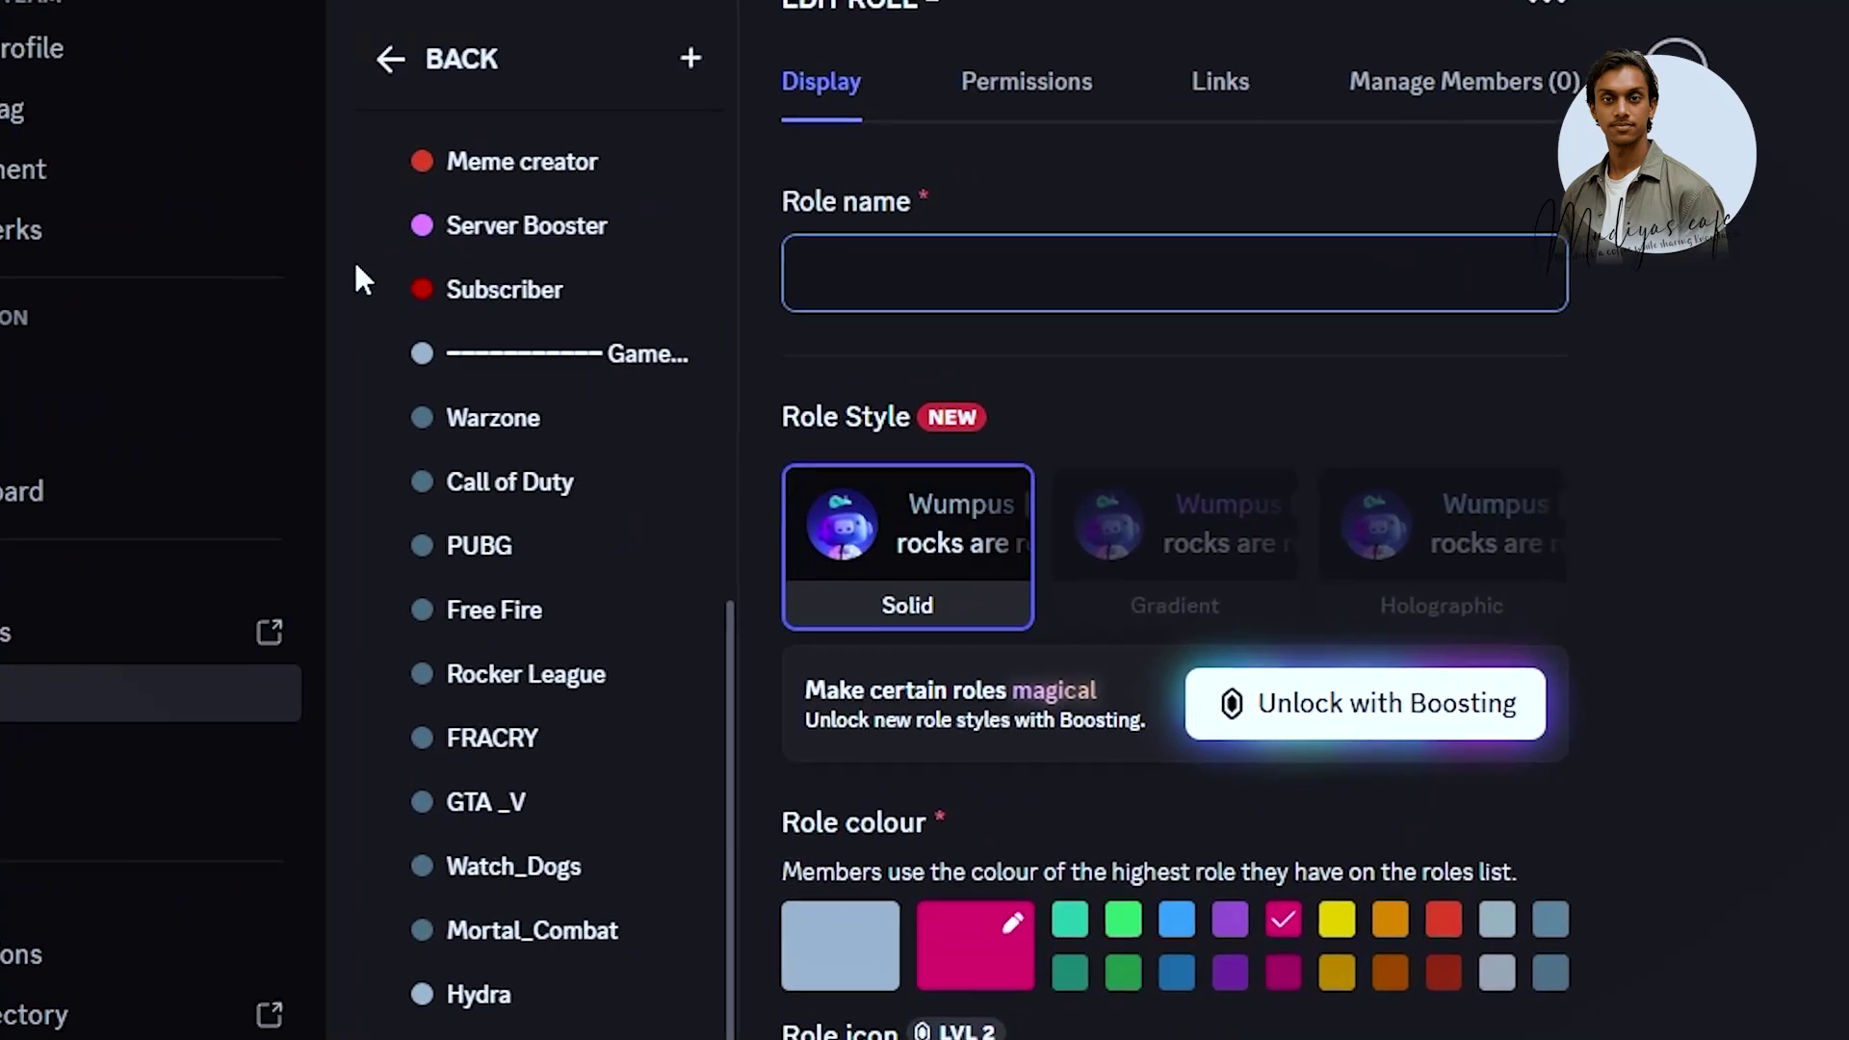
type("You")
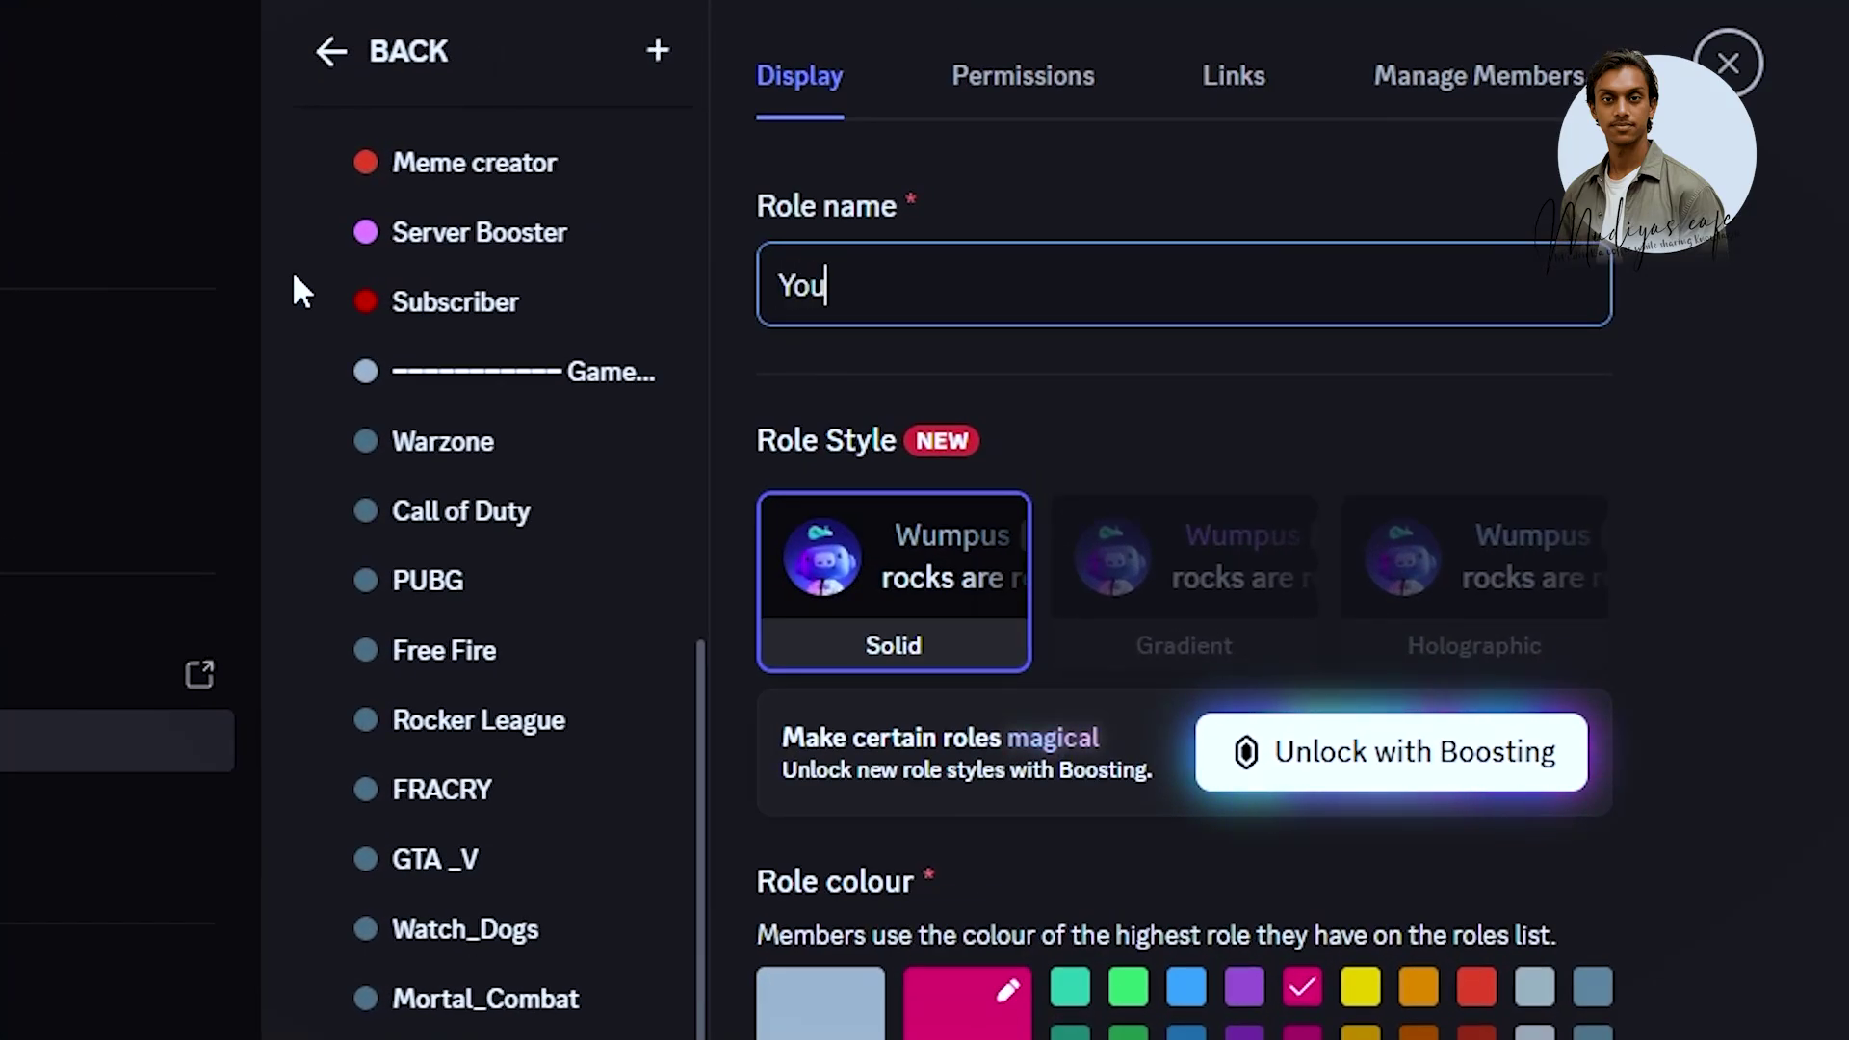
type("tube ")
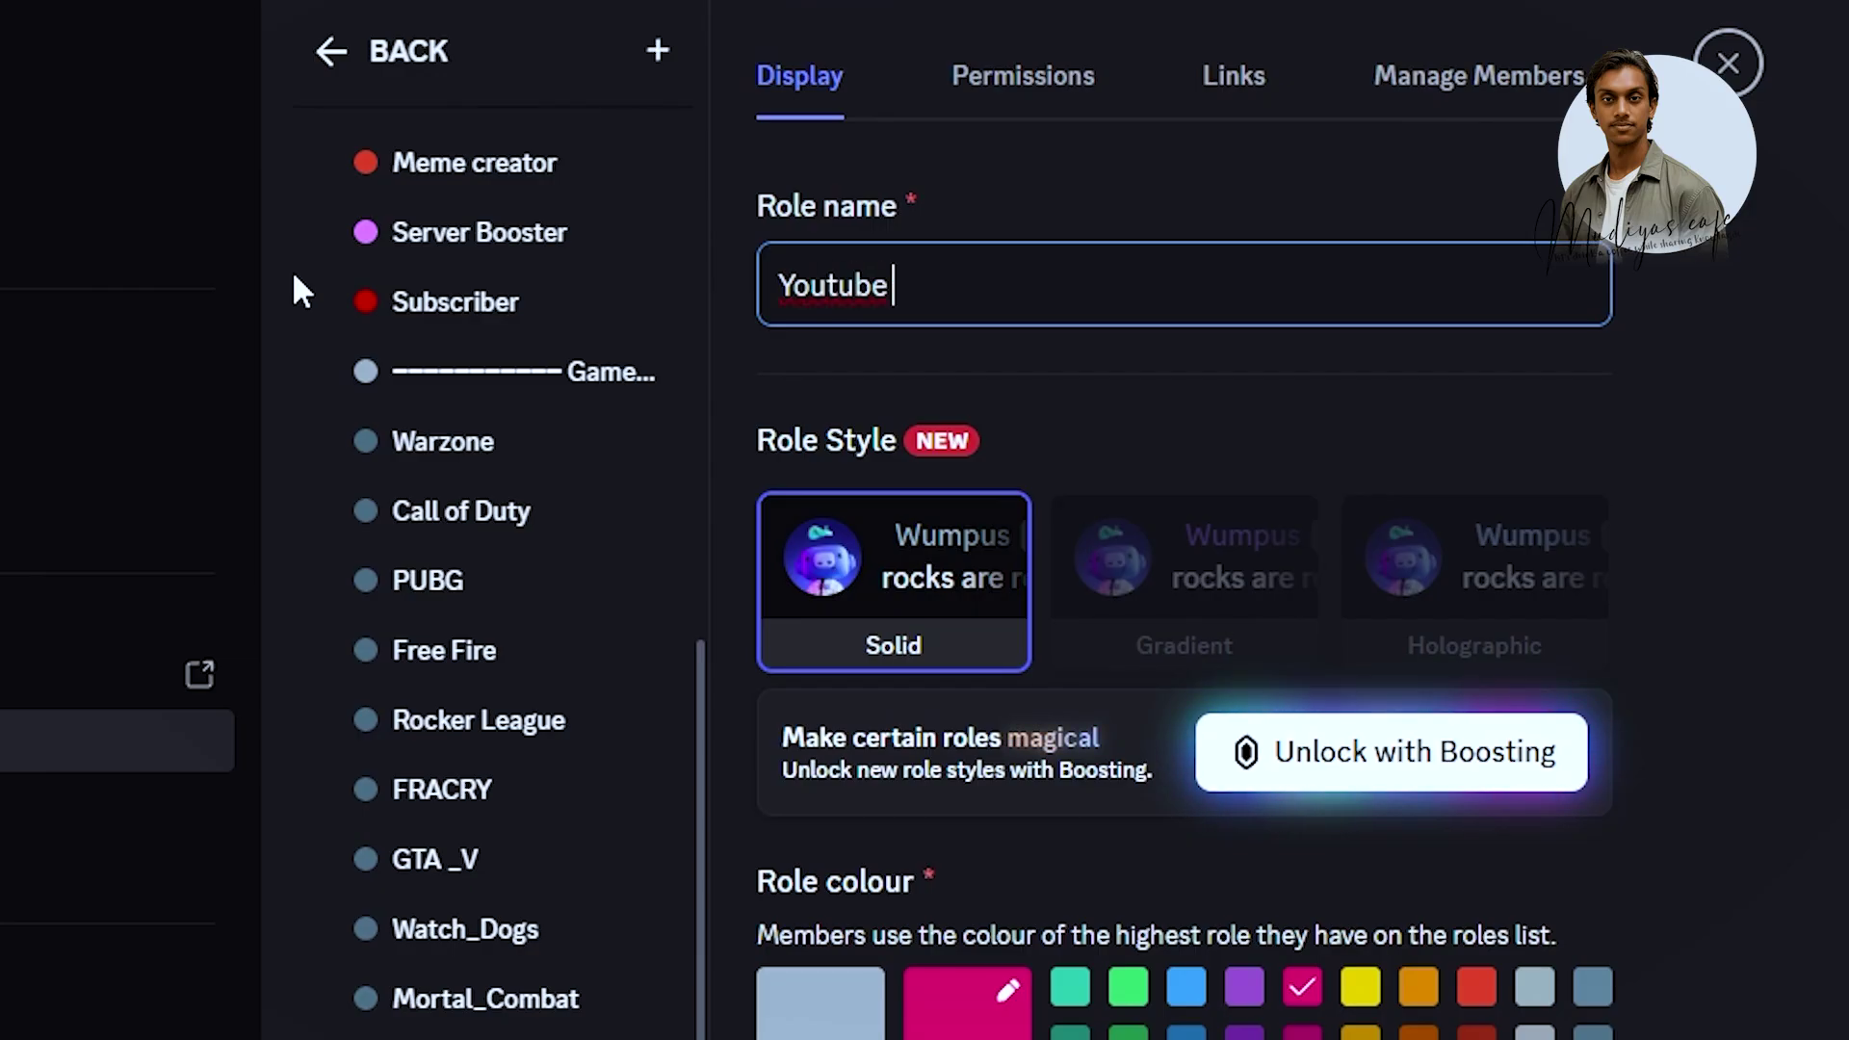
type("Member")
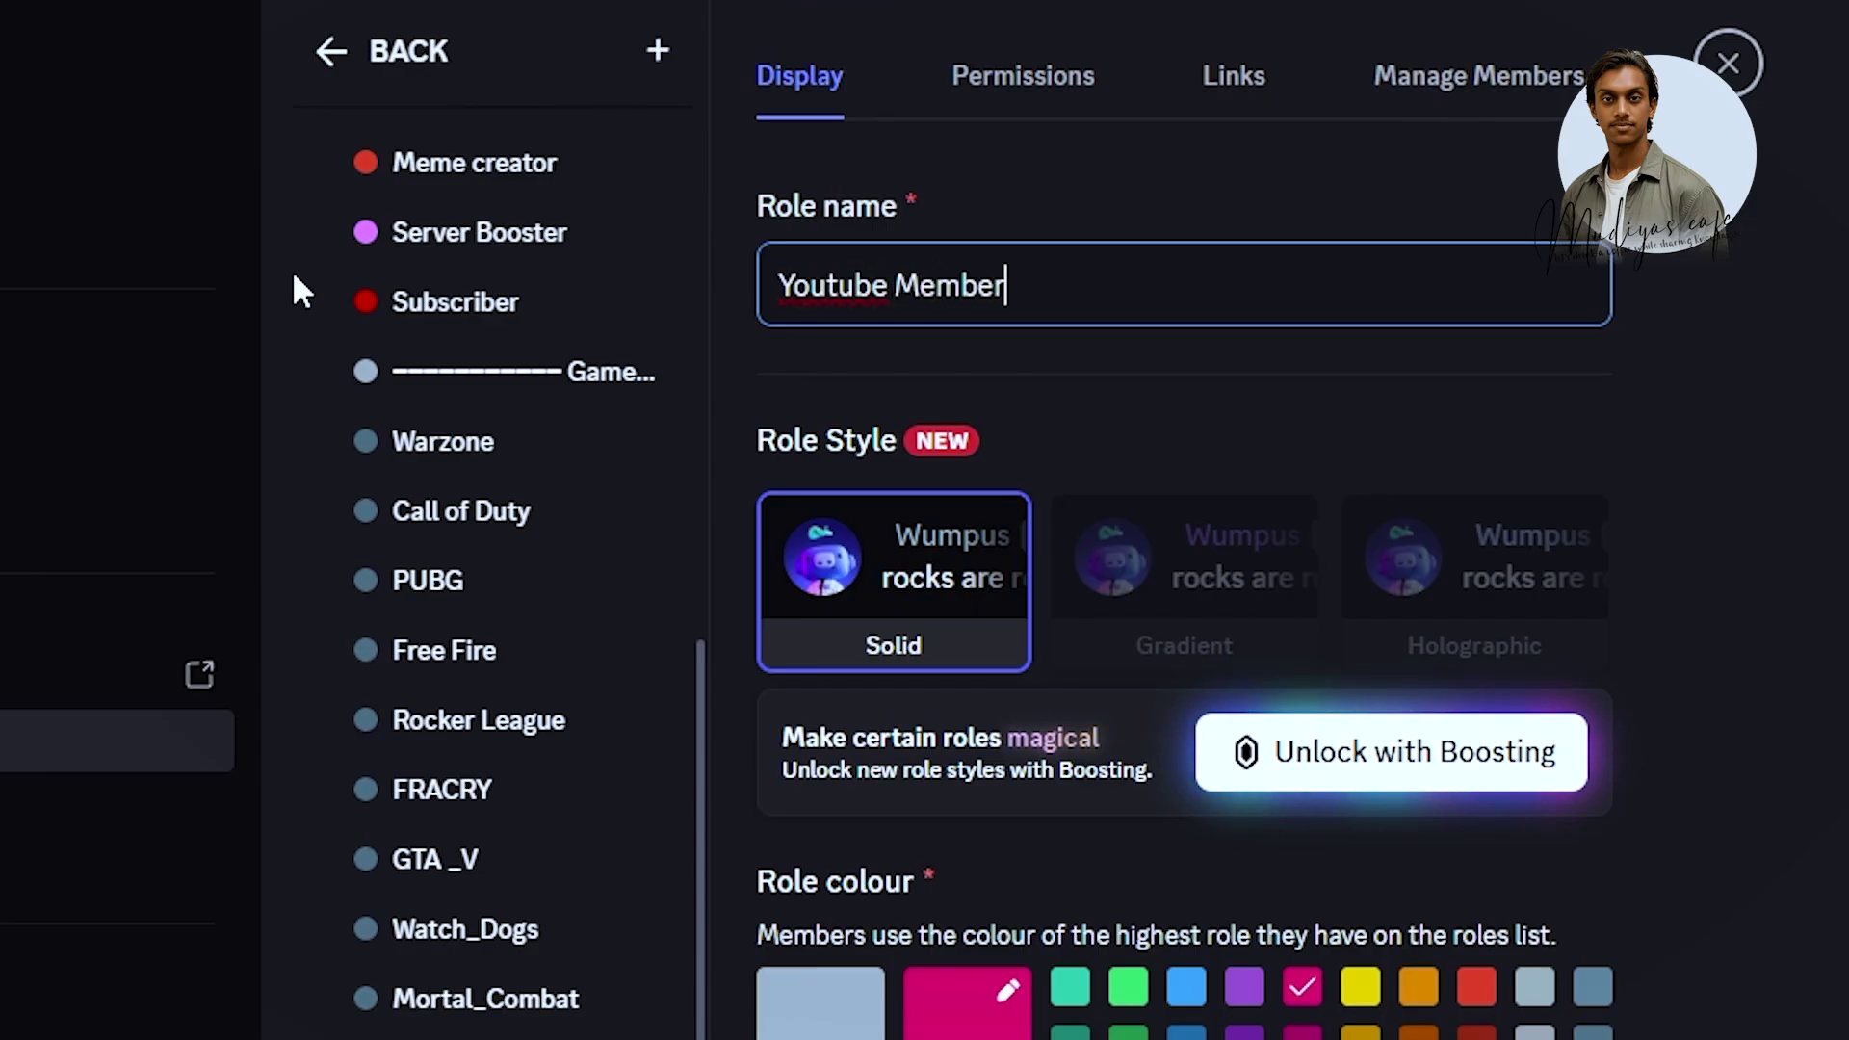
Step: Give the Youtube Member role a custom dark red colour
scroll(1001, 496, "down", 6)
left_click(963, 462)
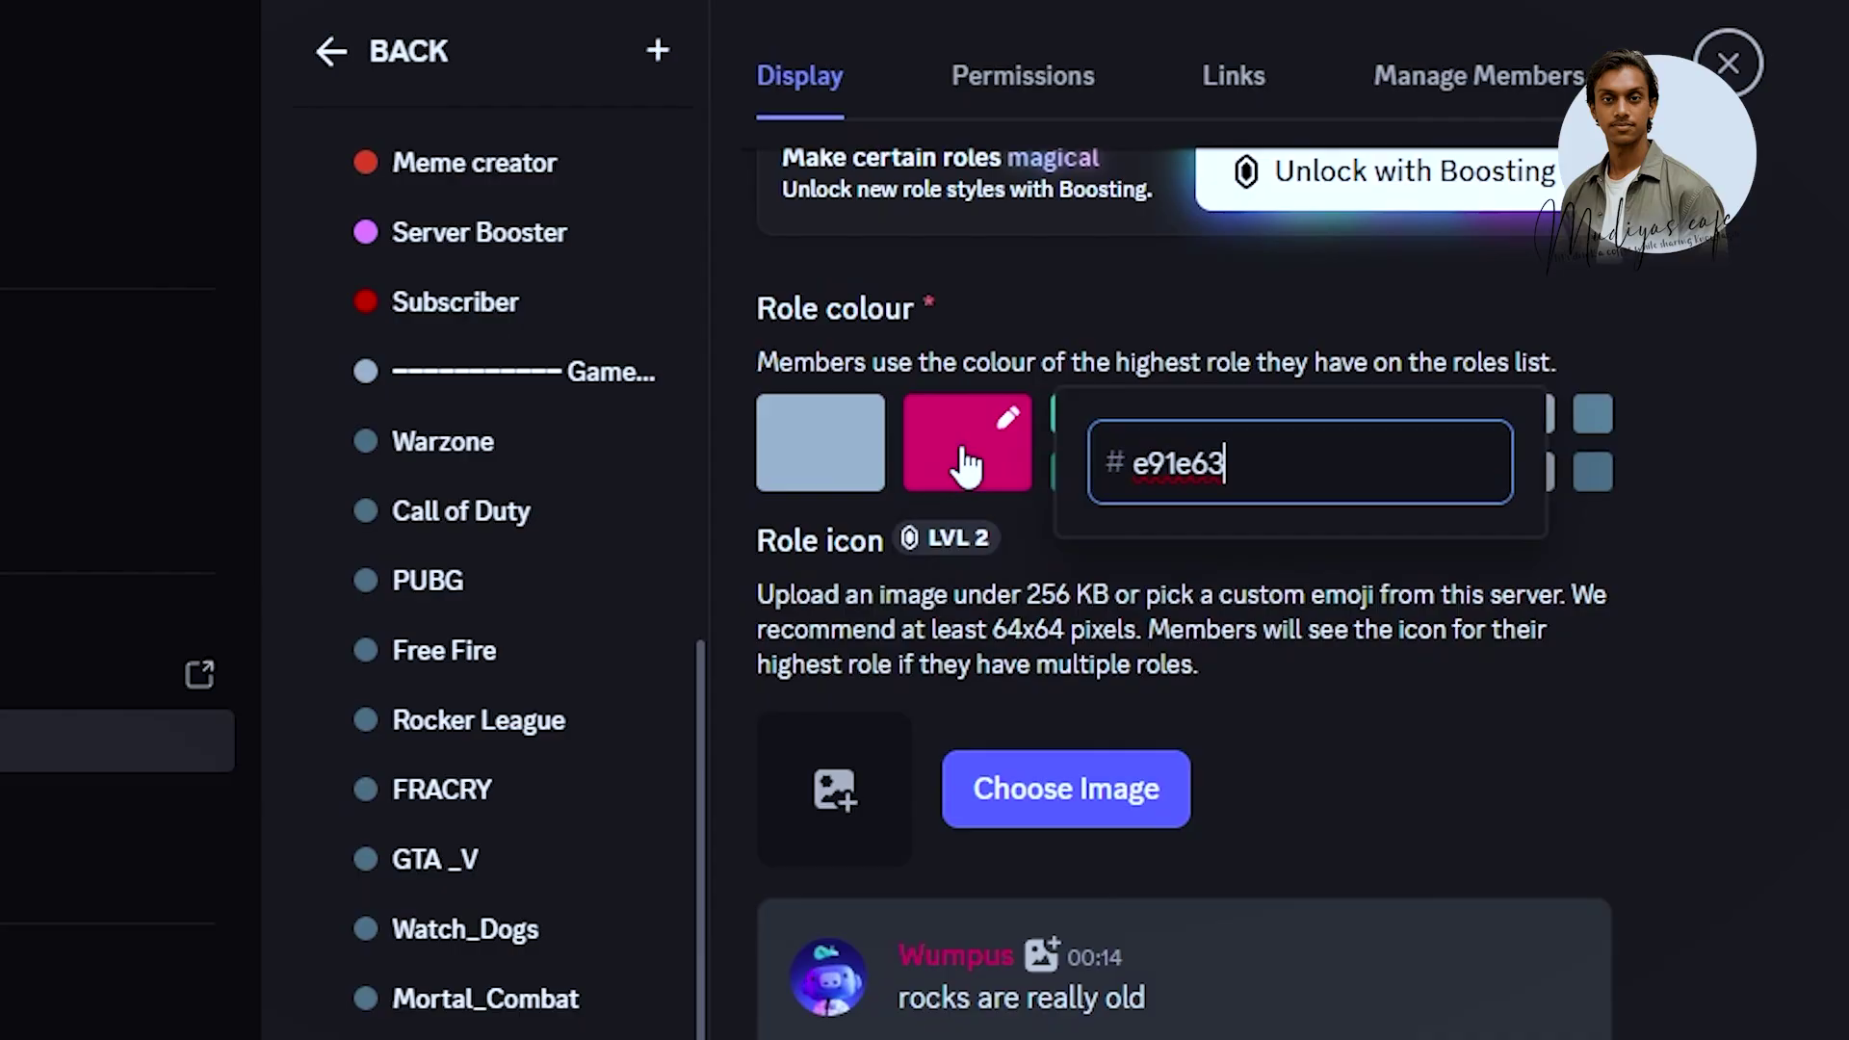
left_click(1684, 589)
left_click(1008, 457)
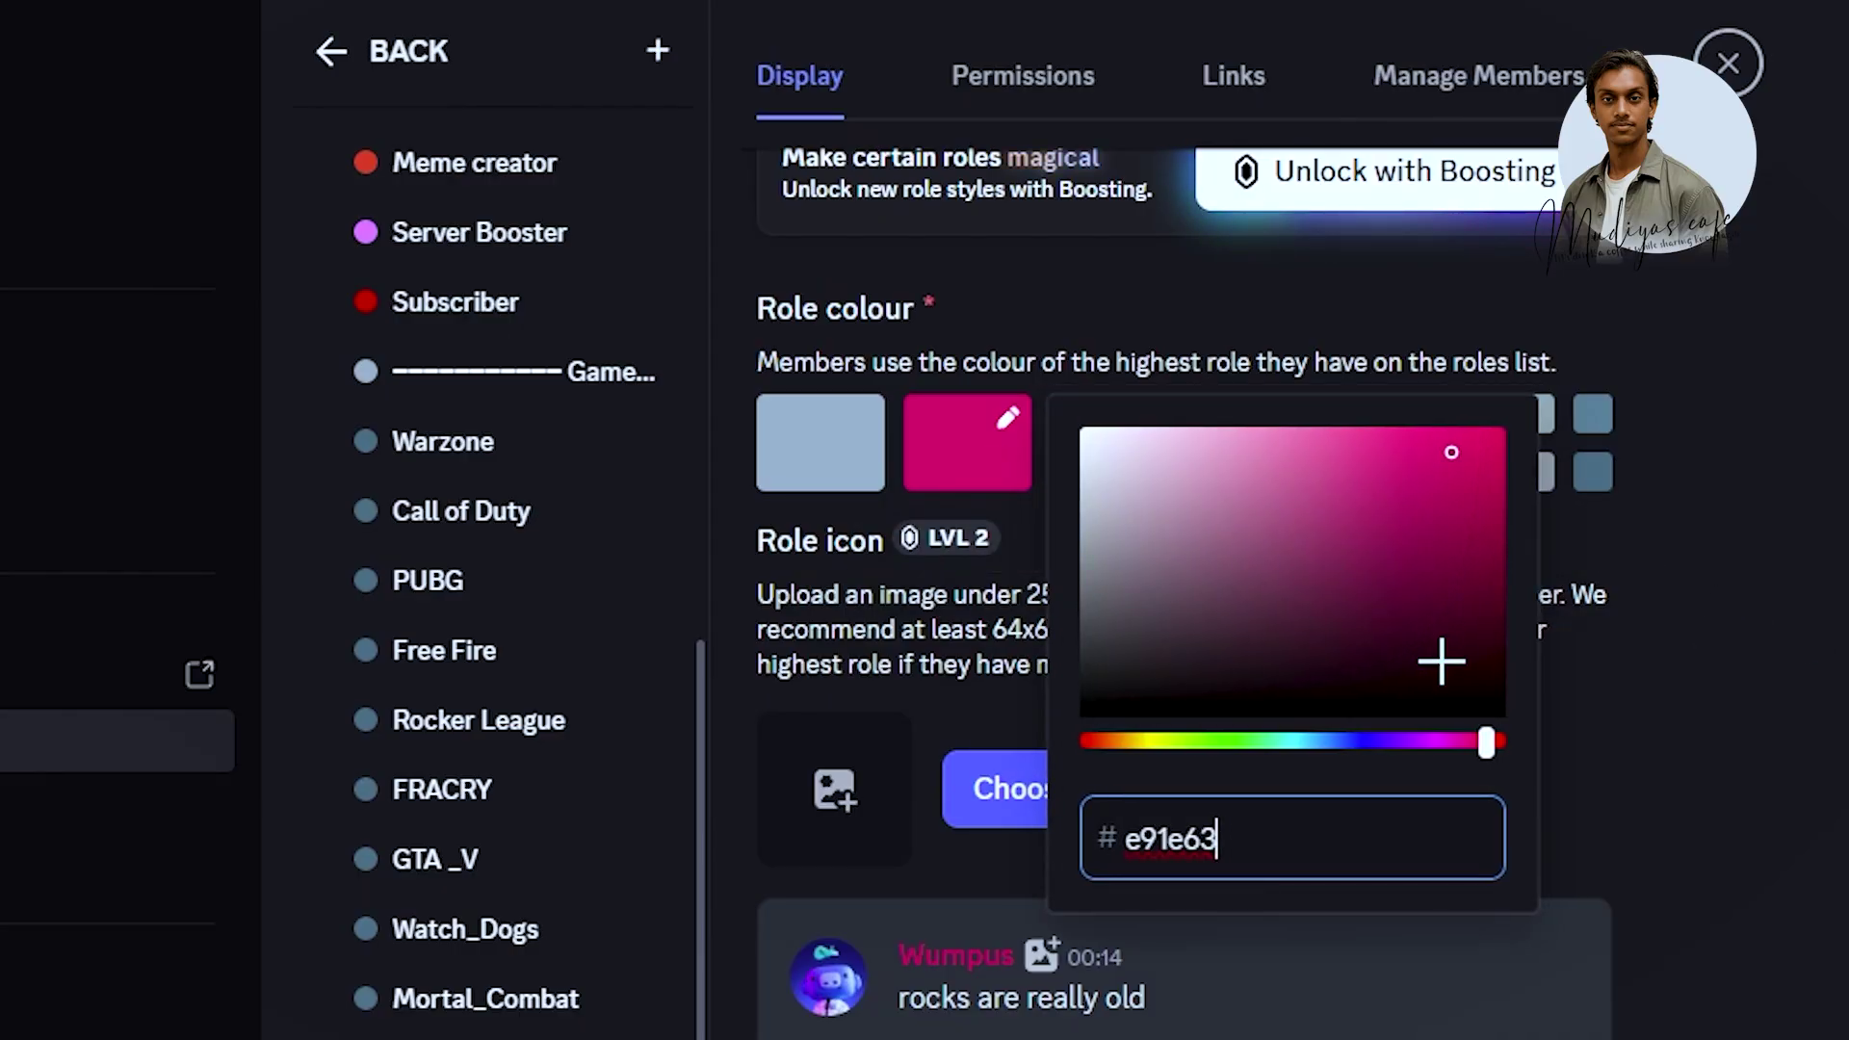
left_click_drag(1482, 742, 1504, 743)
left_click(1481, 517)
left_click(1480, 521)
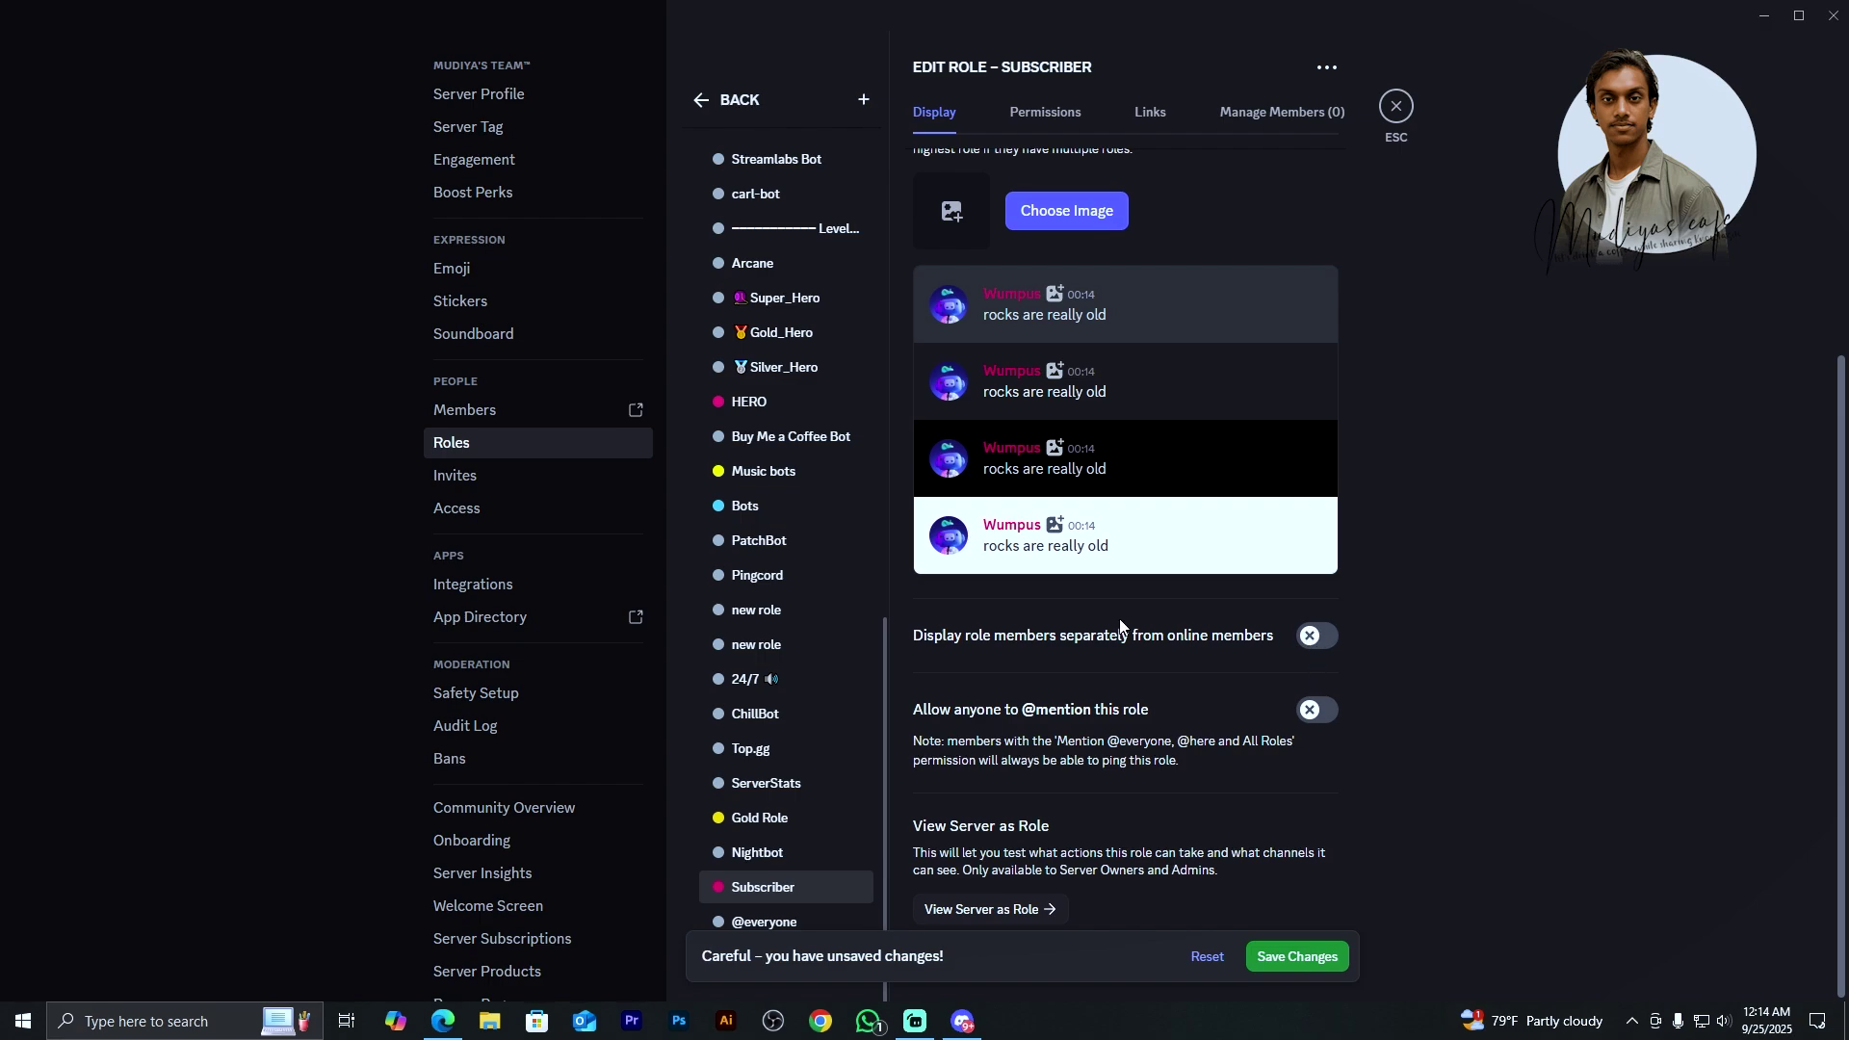
left_click(1312, 638)
left_click(1315, 712)
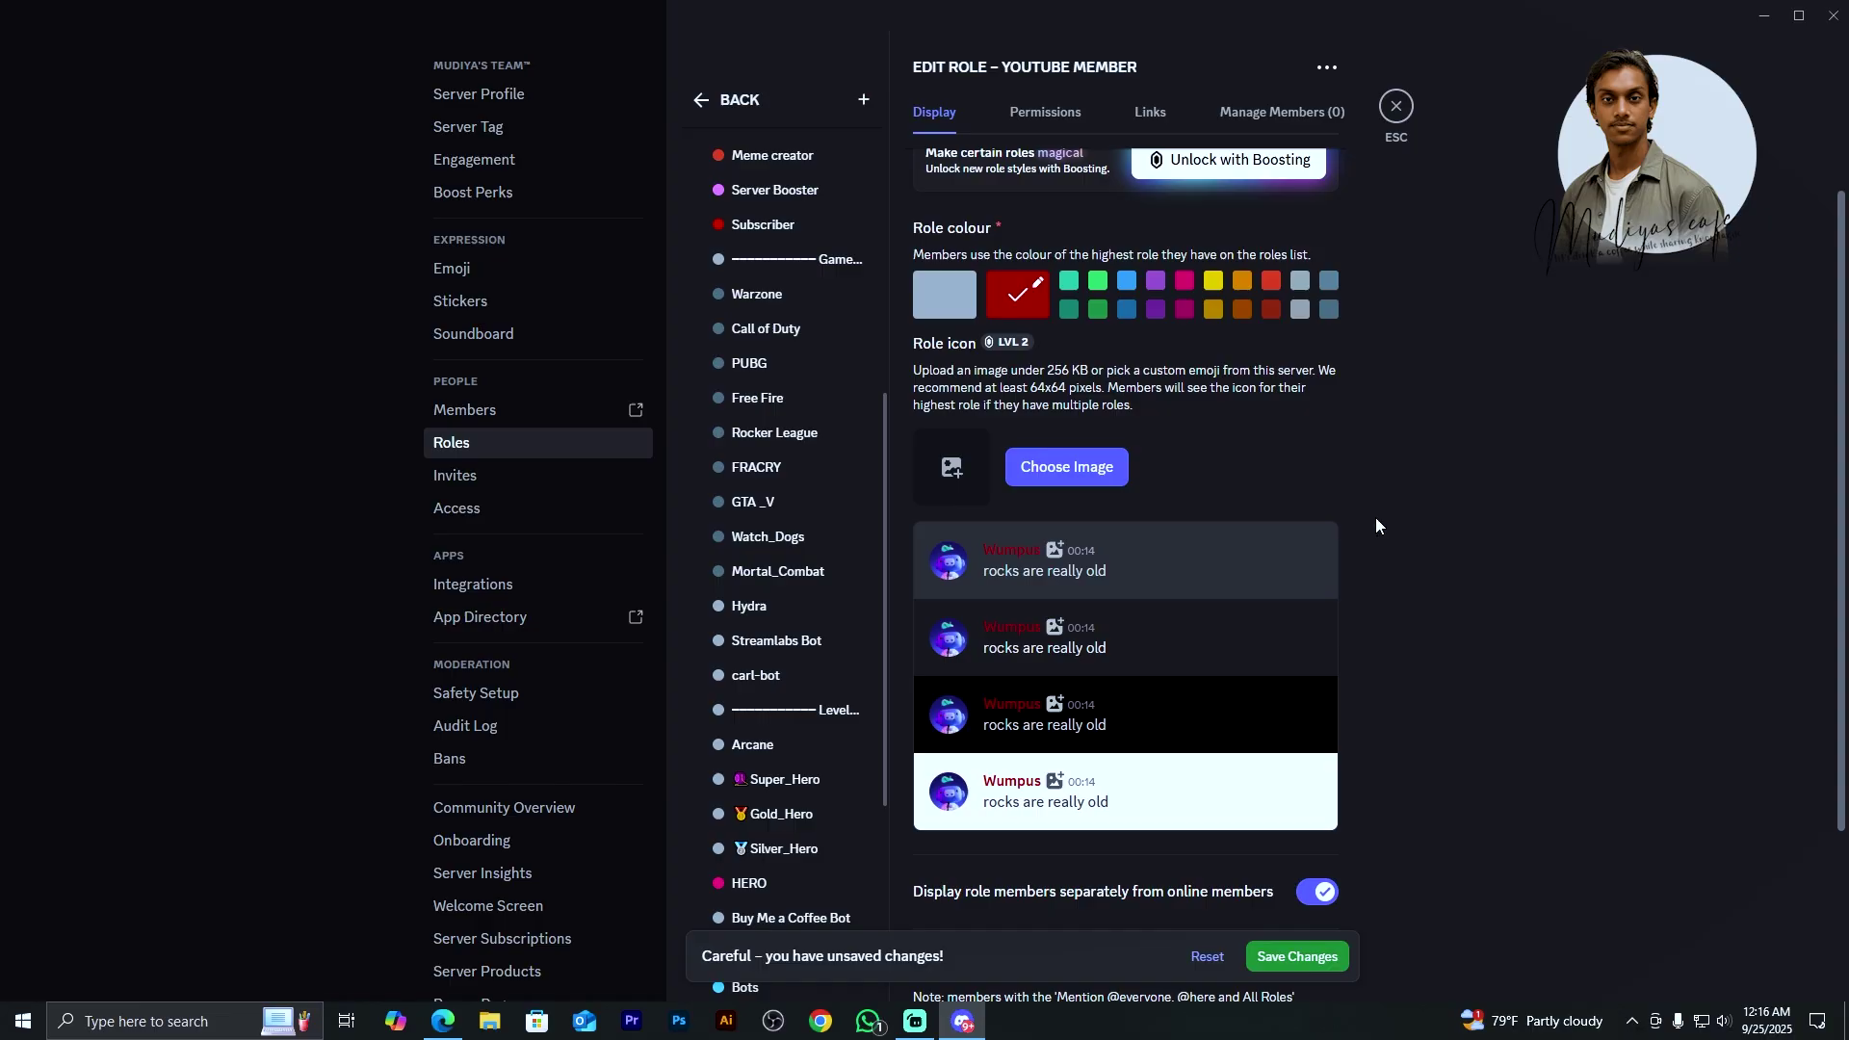
scroll(1374, 517, "down", 3)
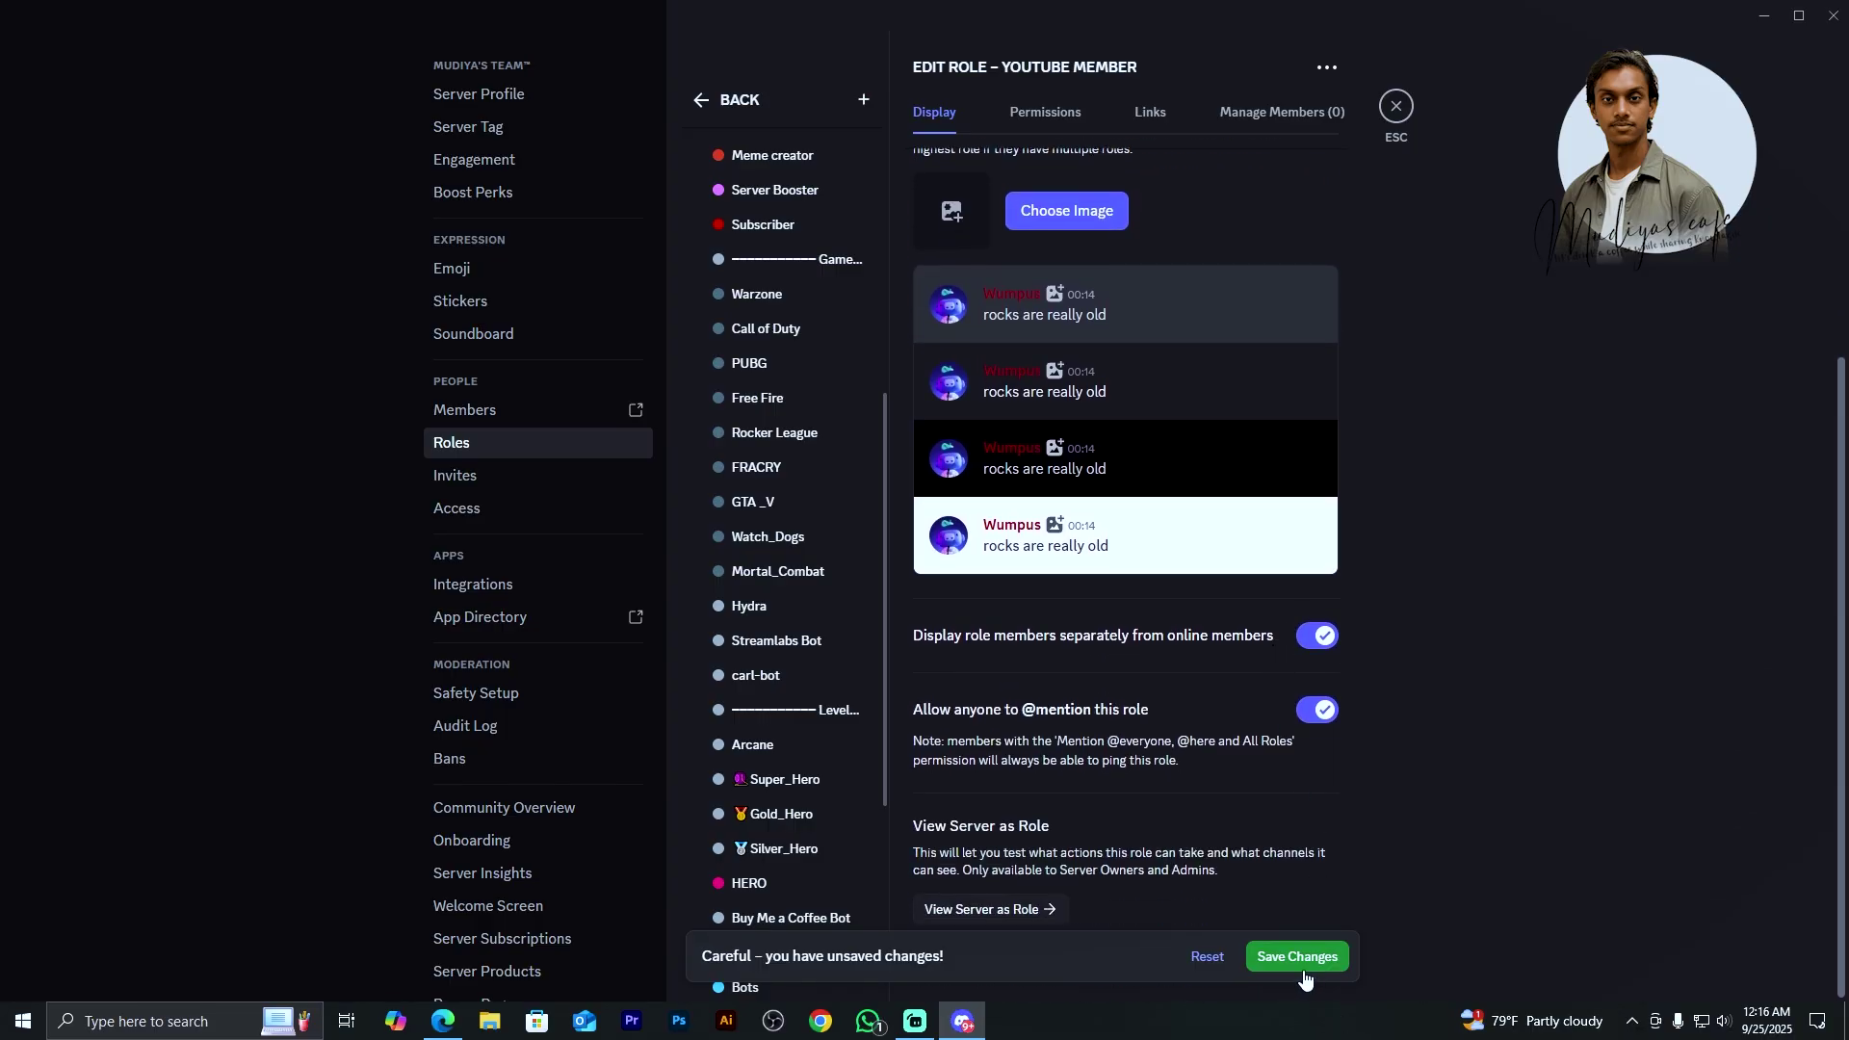
scroll(1107, 481, "up", 5)
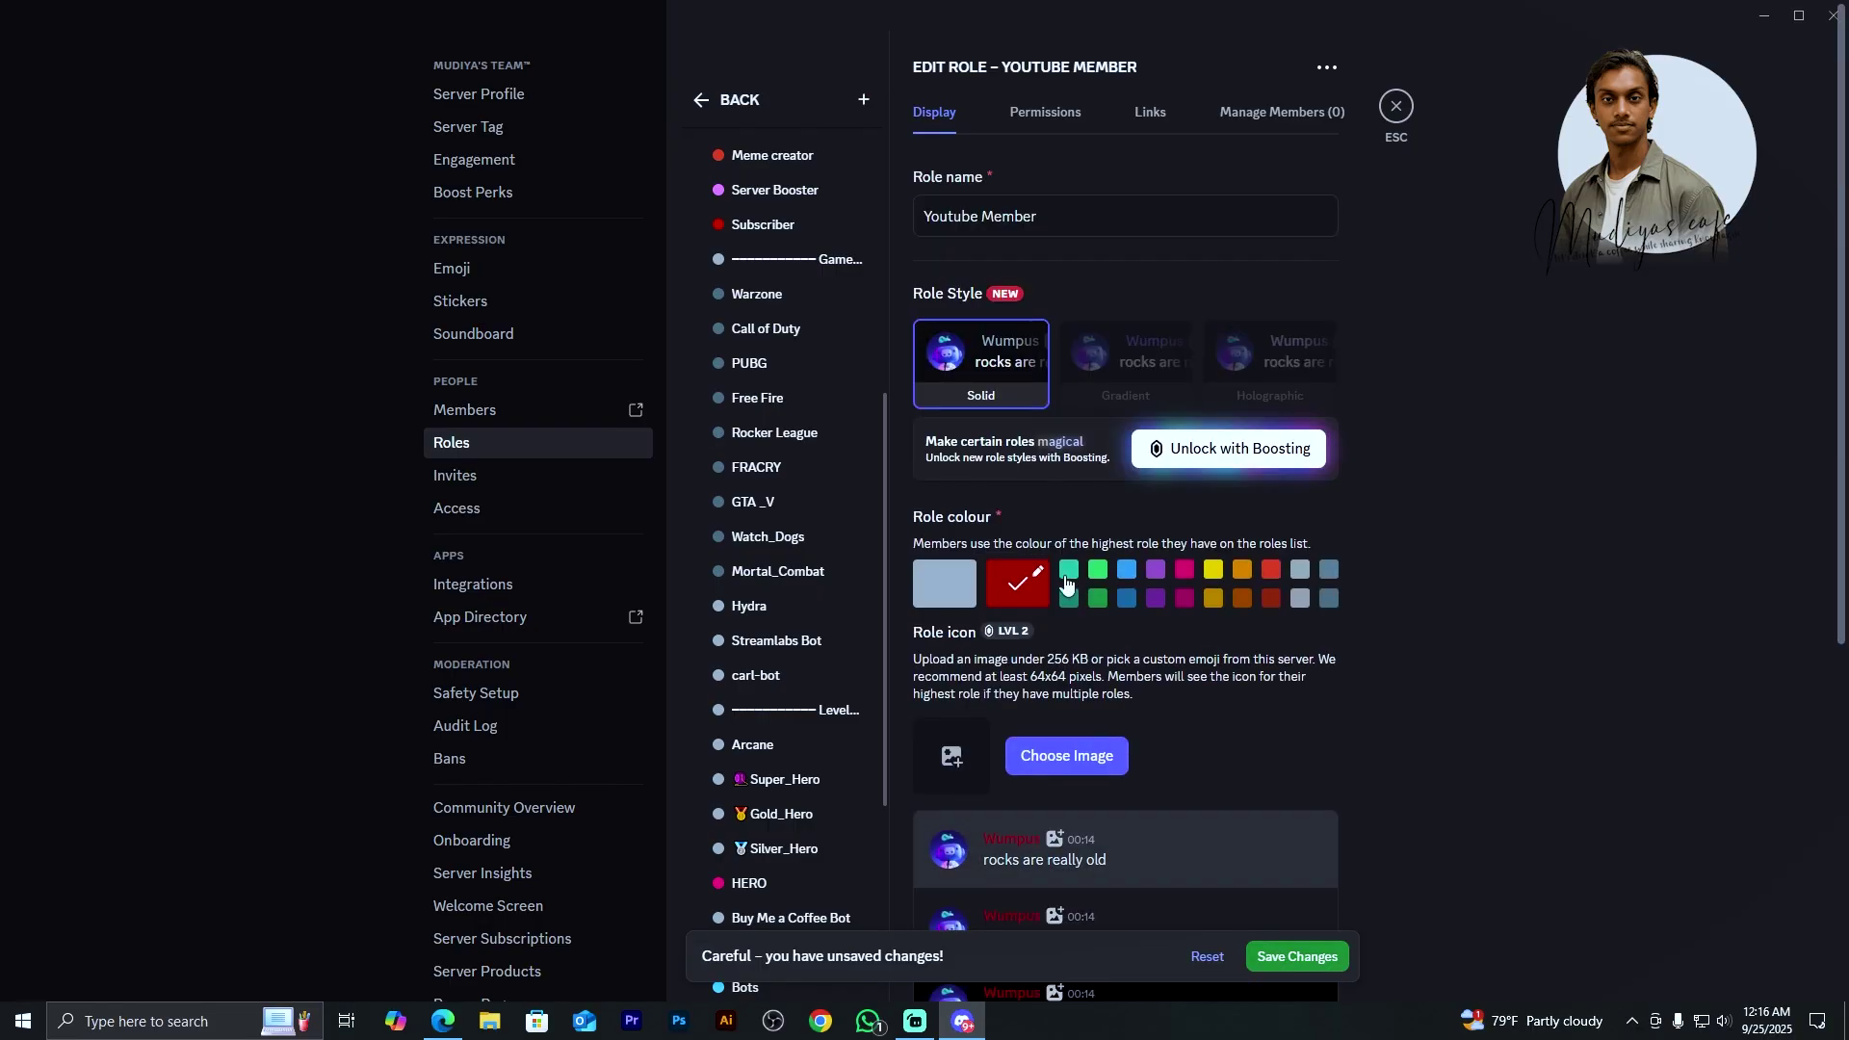
Step: Save the Youtube Member role and close the server settings
left_click(1040, 114)
left_click(932, 114)
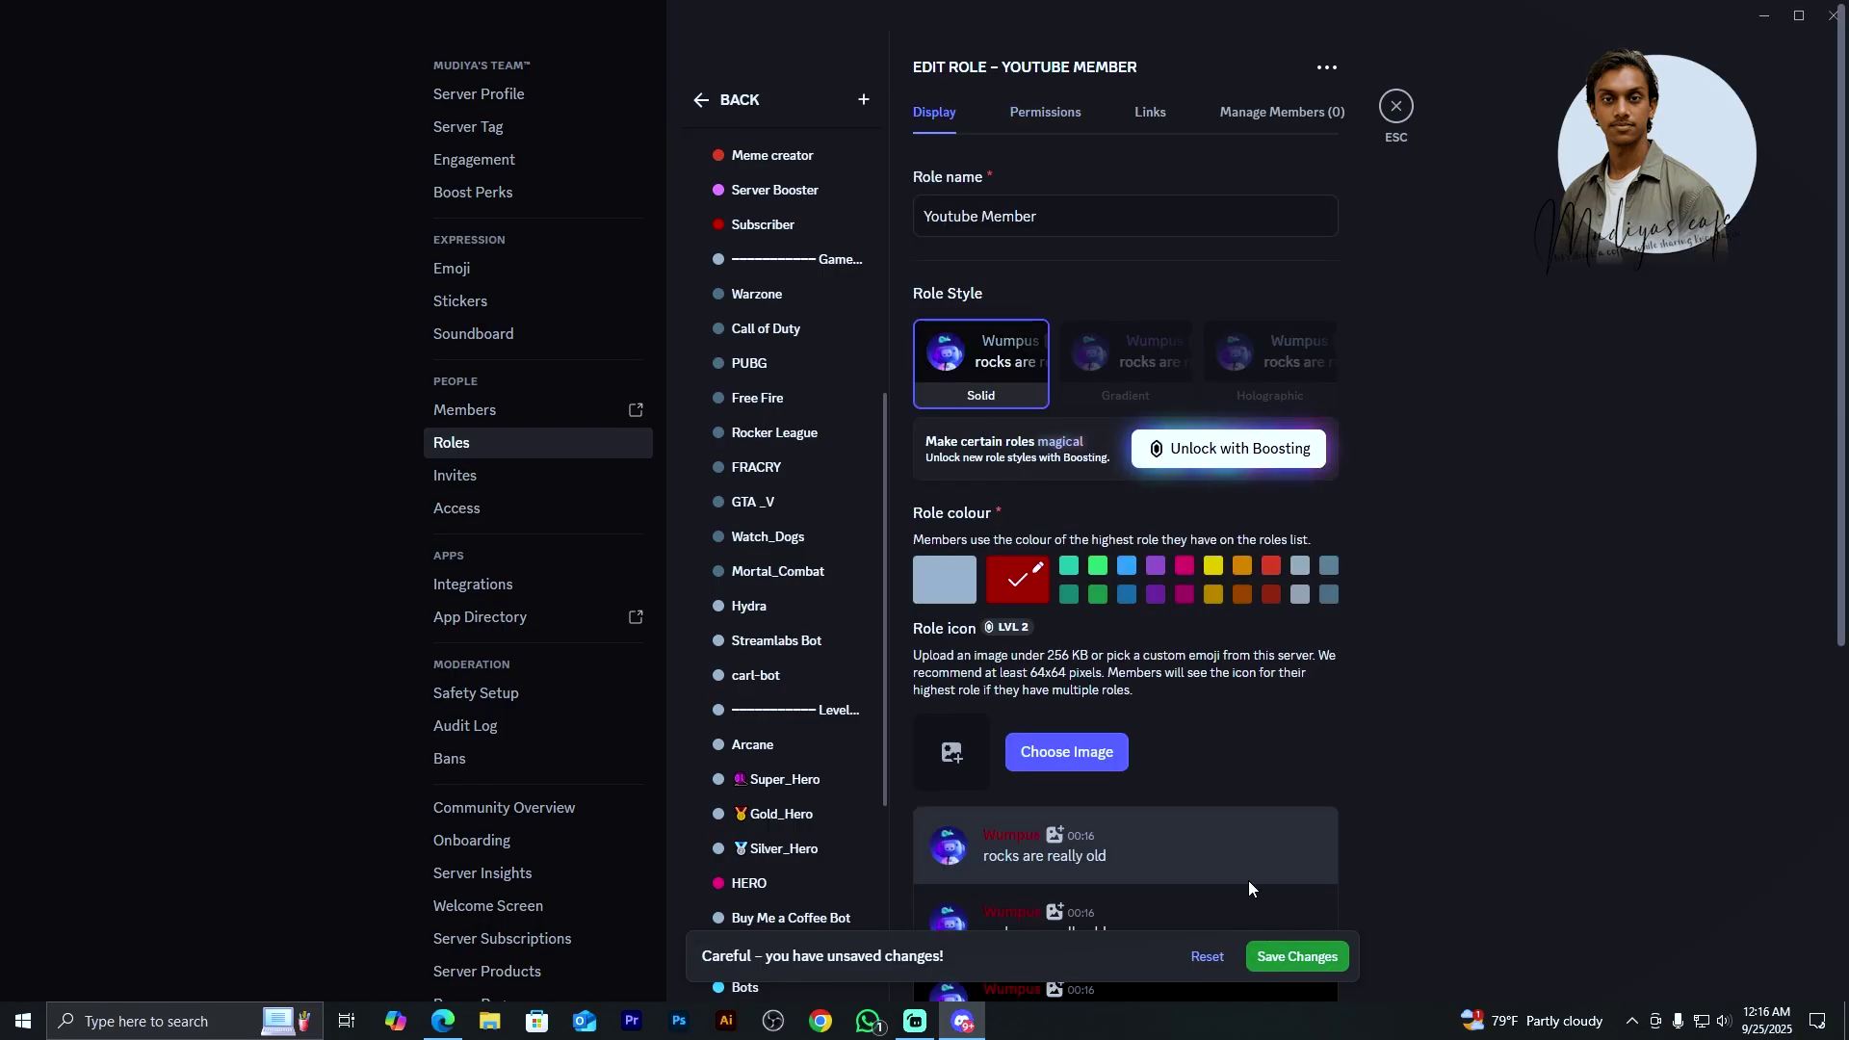
scroll(1247, 880, "down", 5)
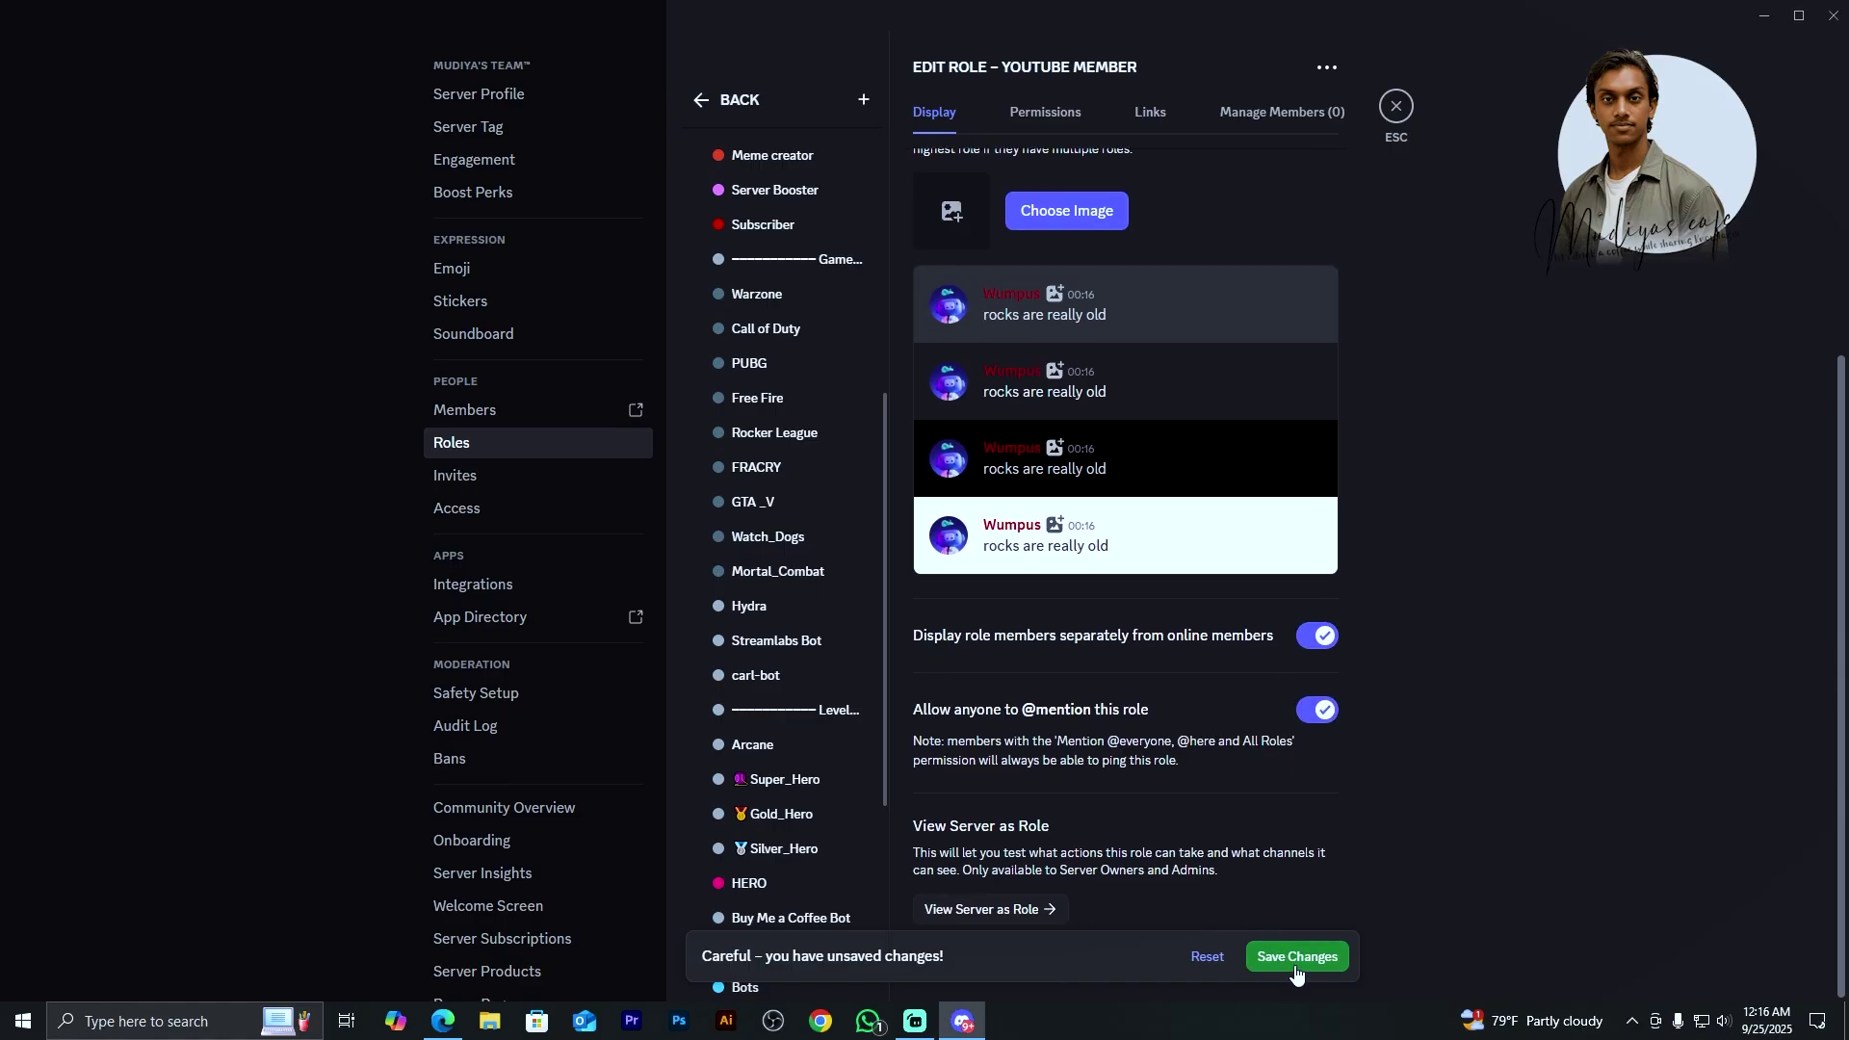
left_click(1295, 963)
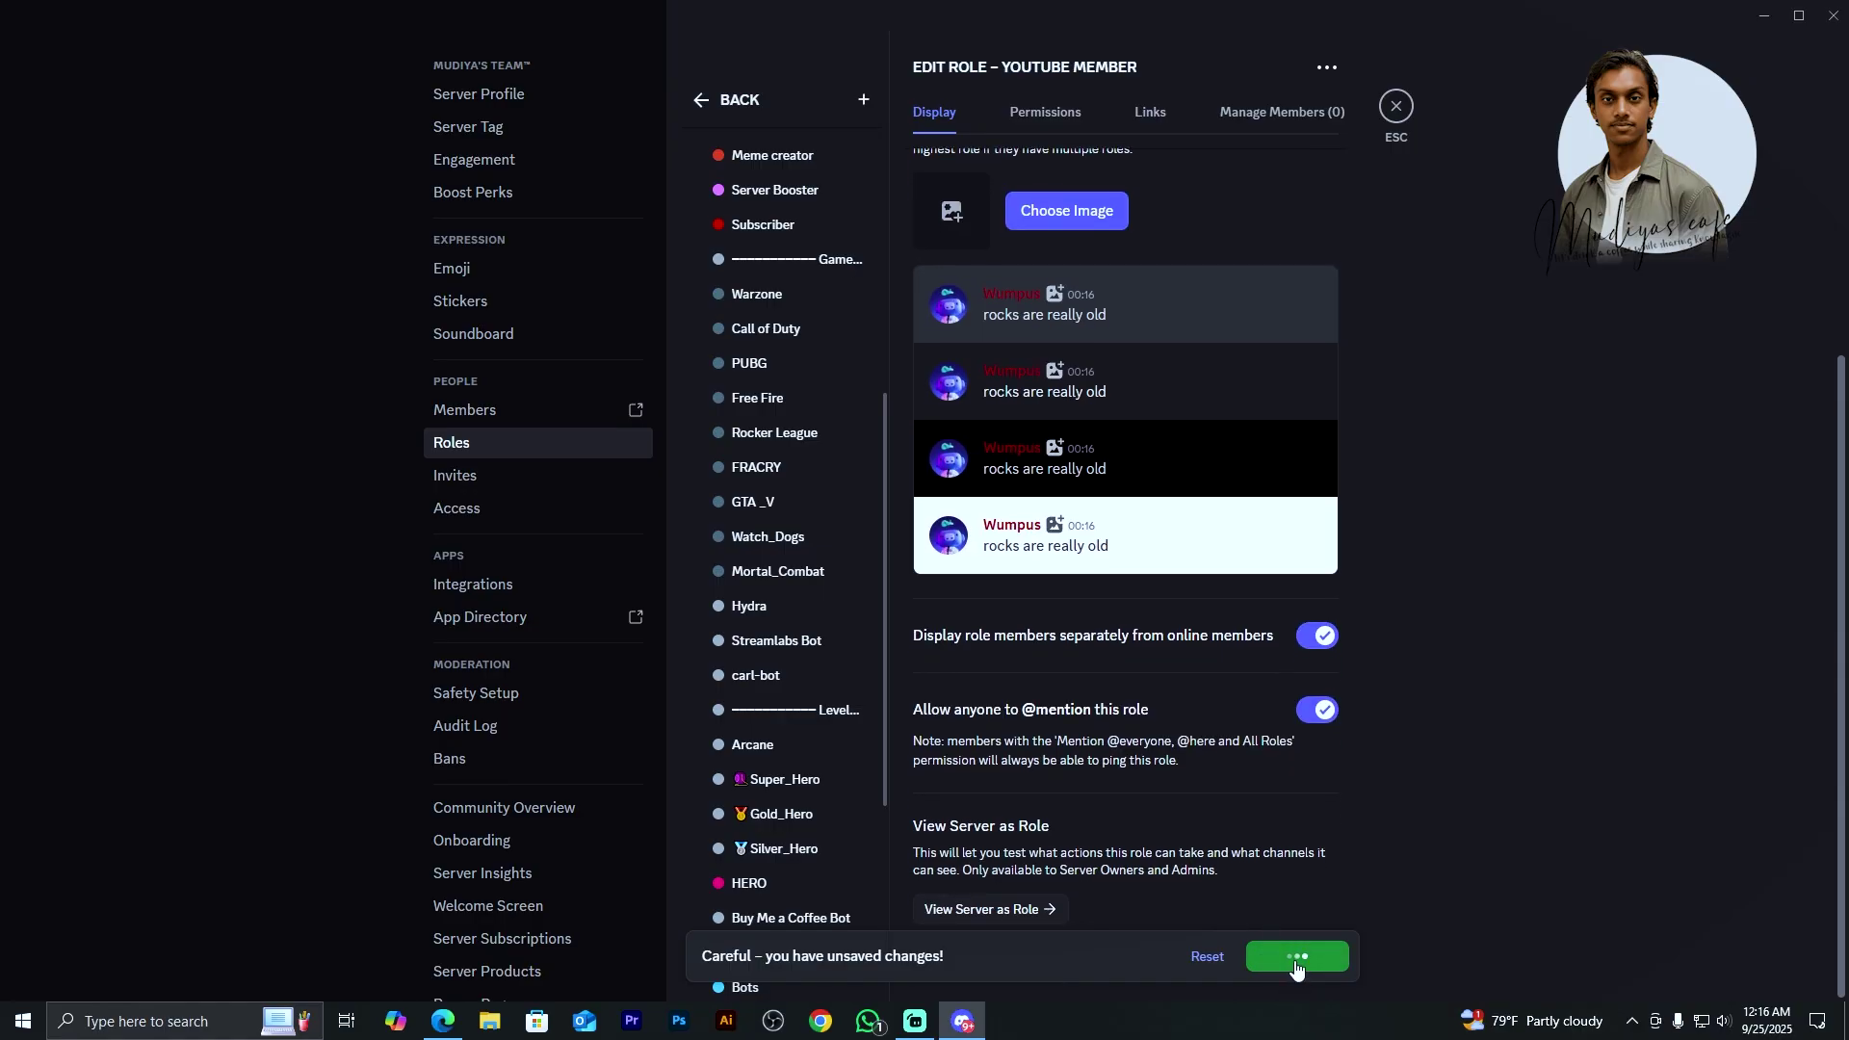
left_click(1395, 107)
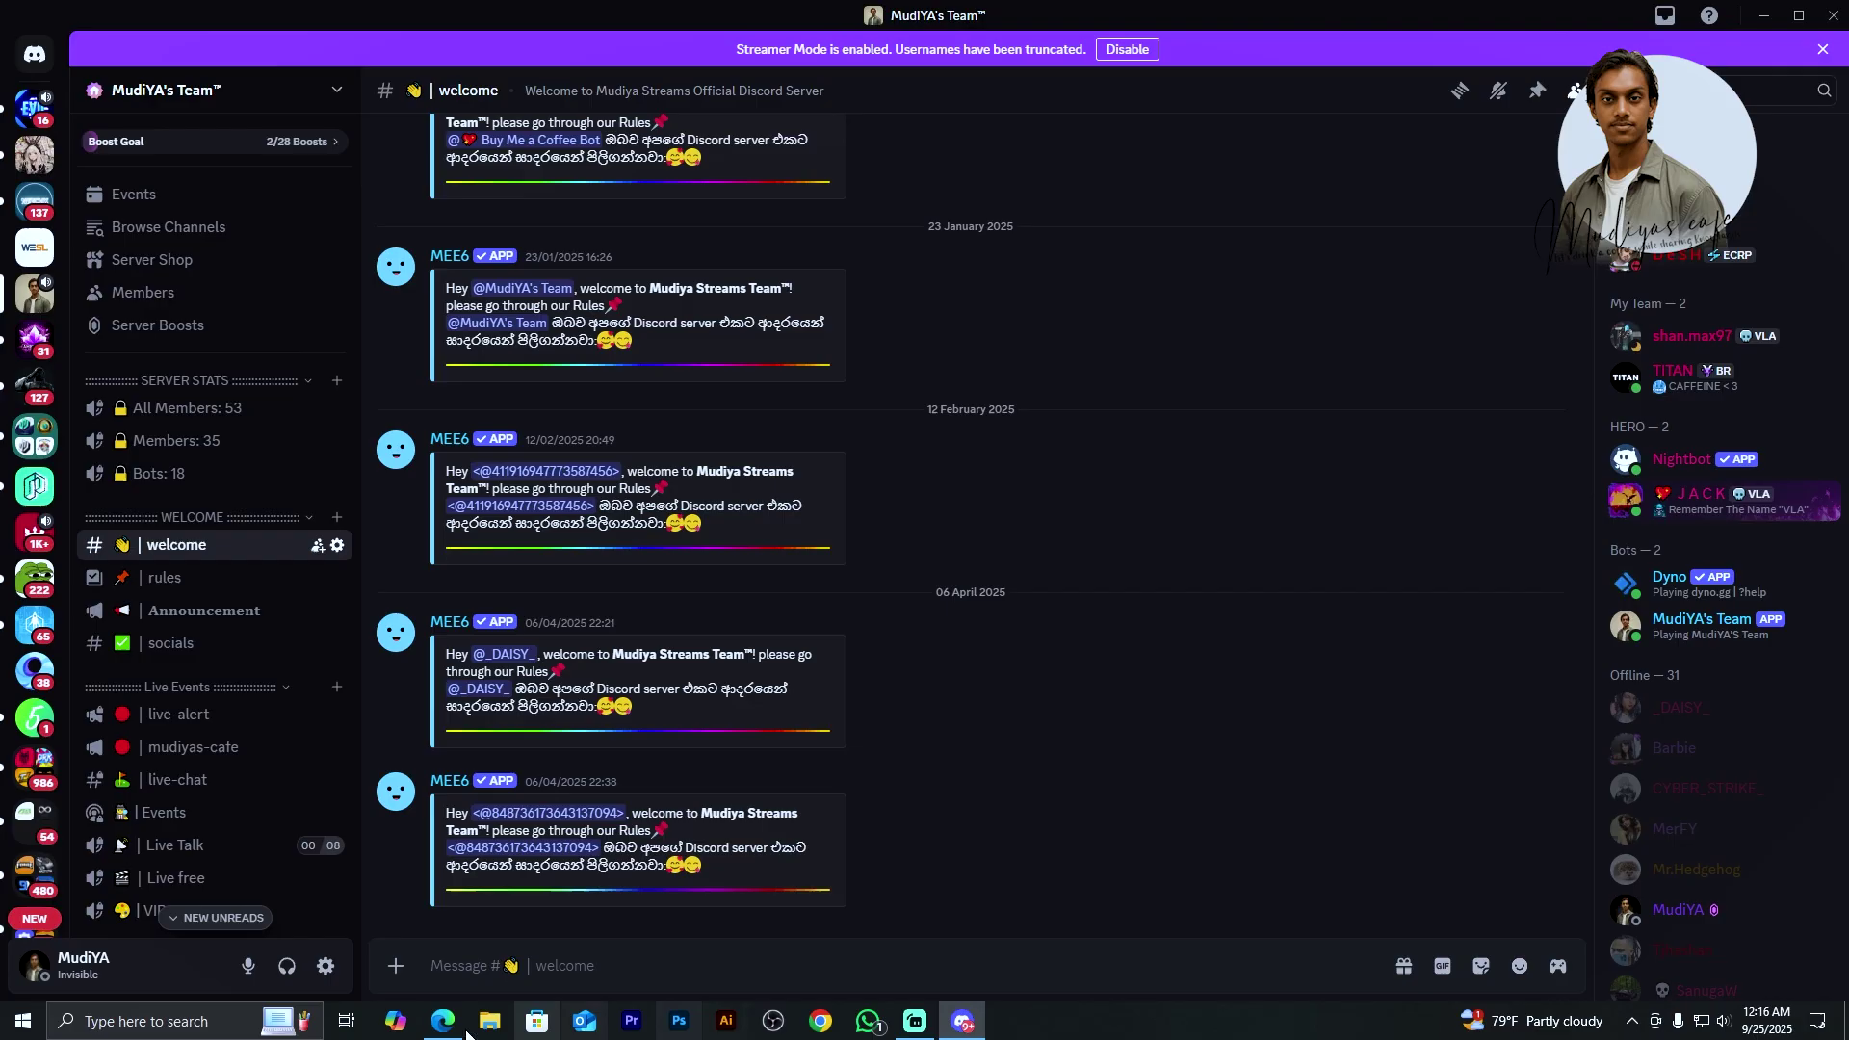
Step: Switch to Nightbot's Discord integration page in the browser and reload it to refresh the selectable server roles
left_click(448, 1025)
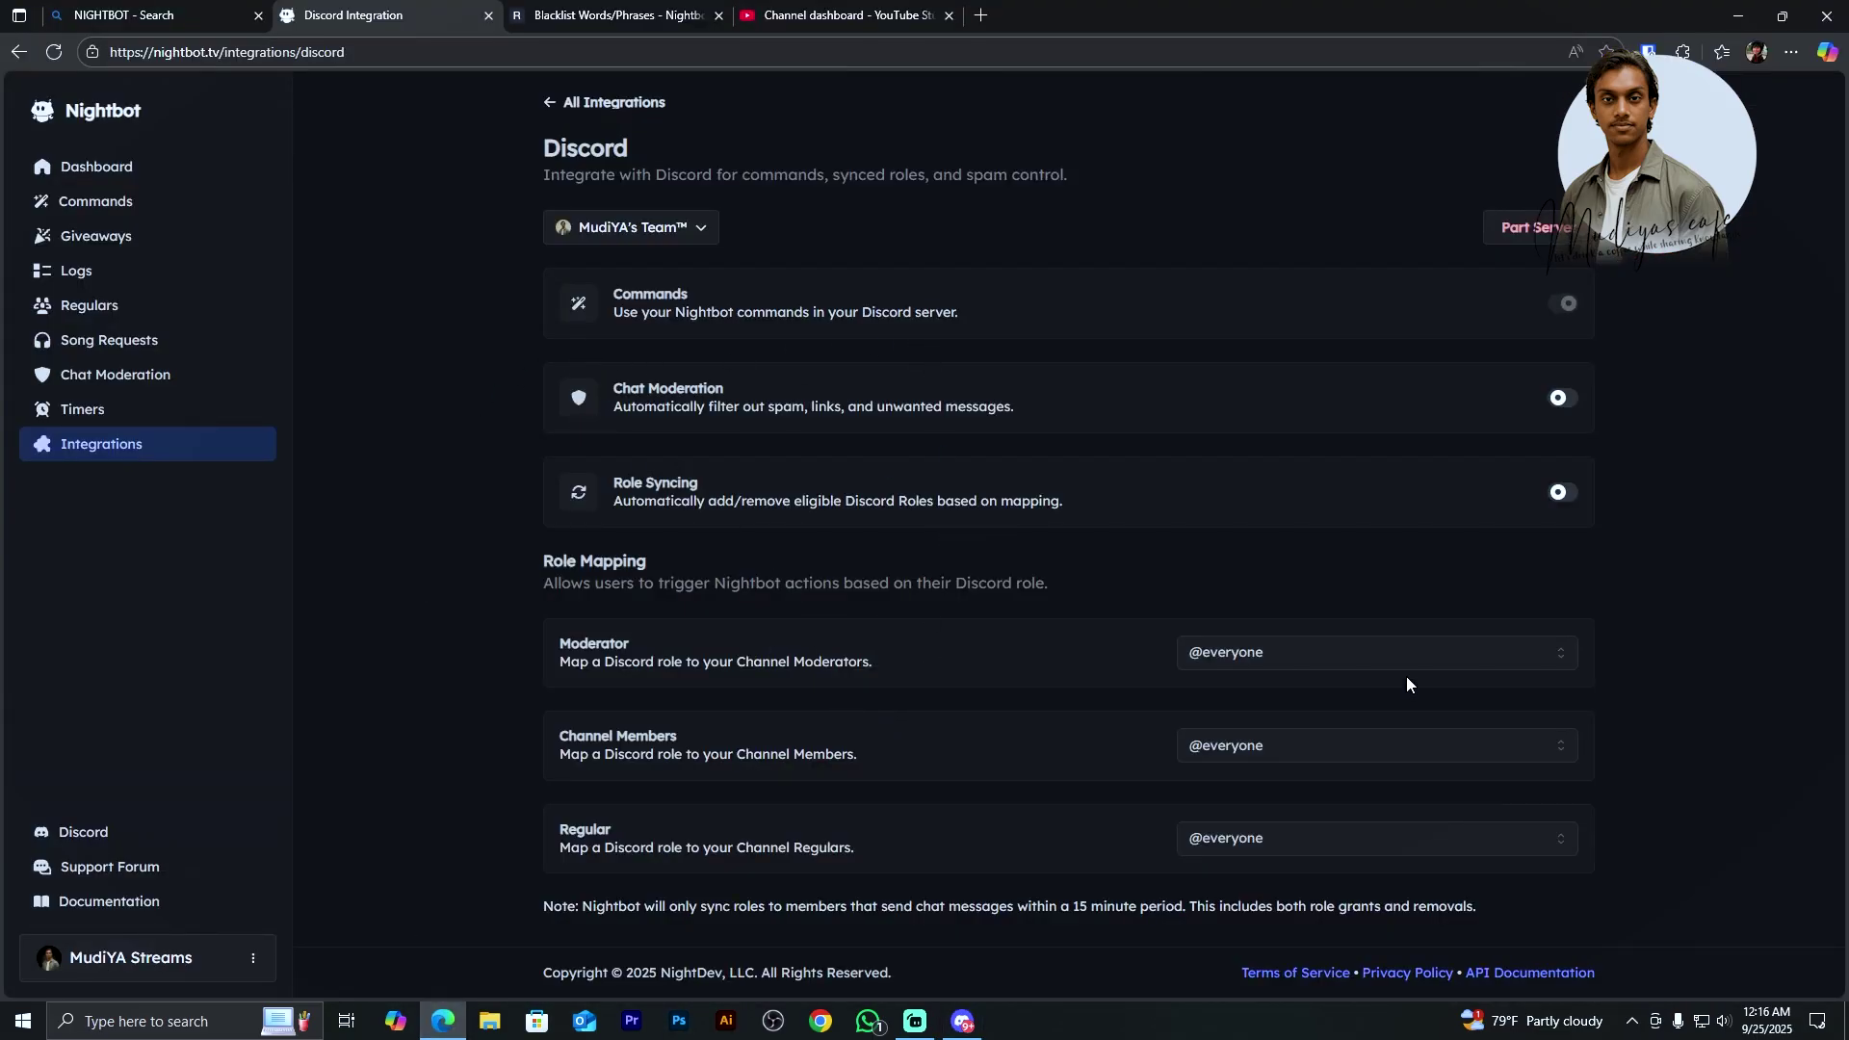
left_click(1374, 662)
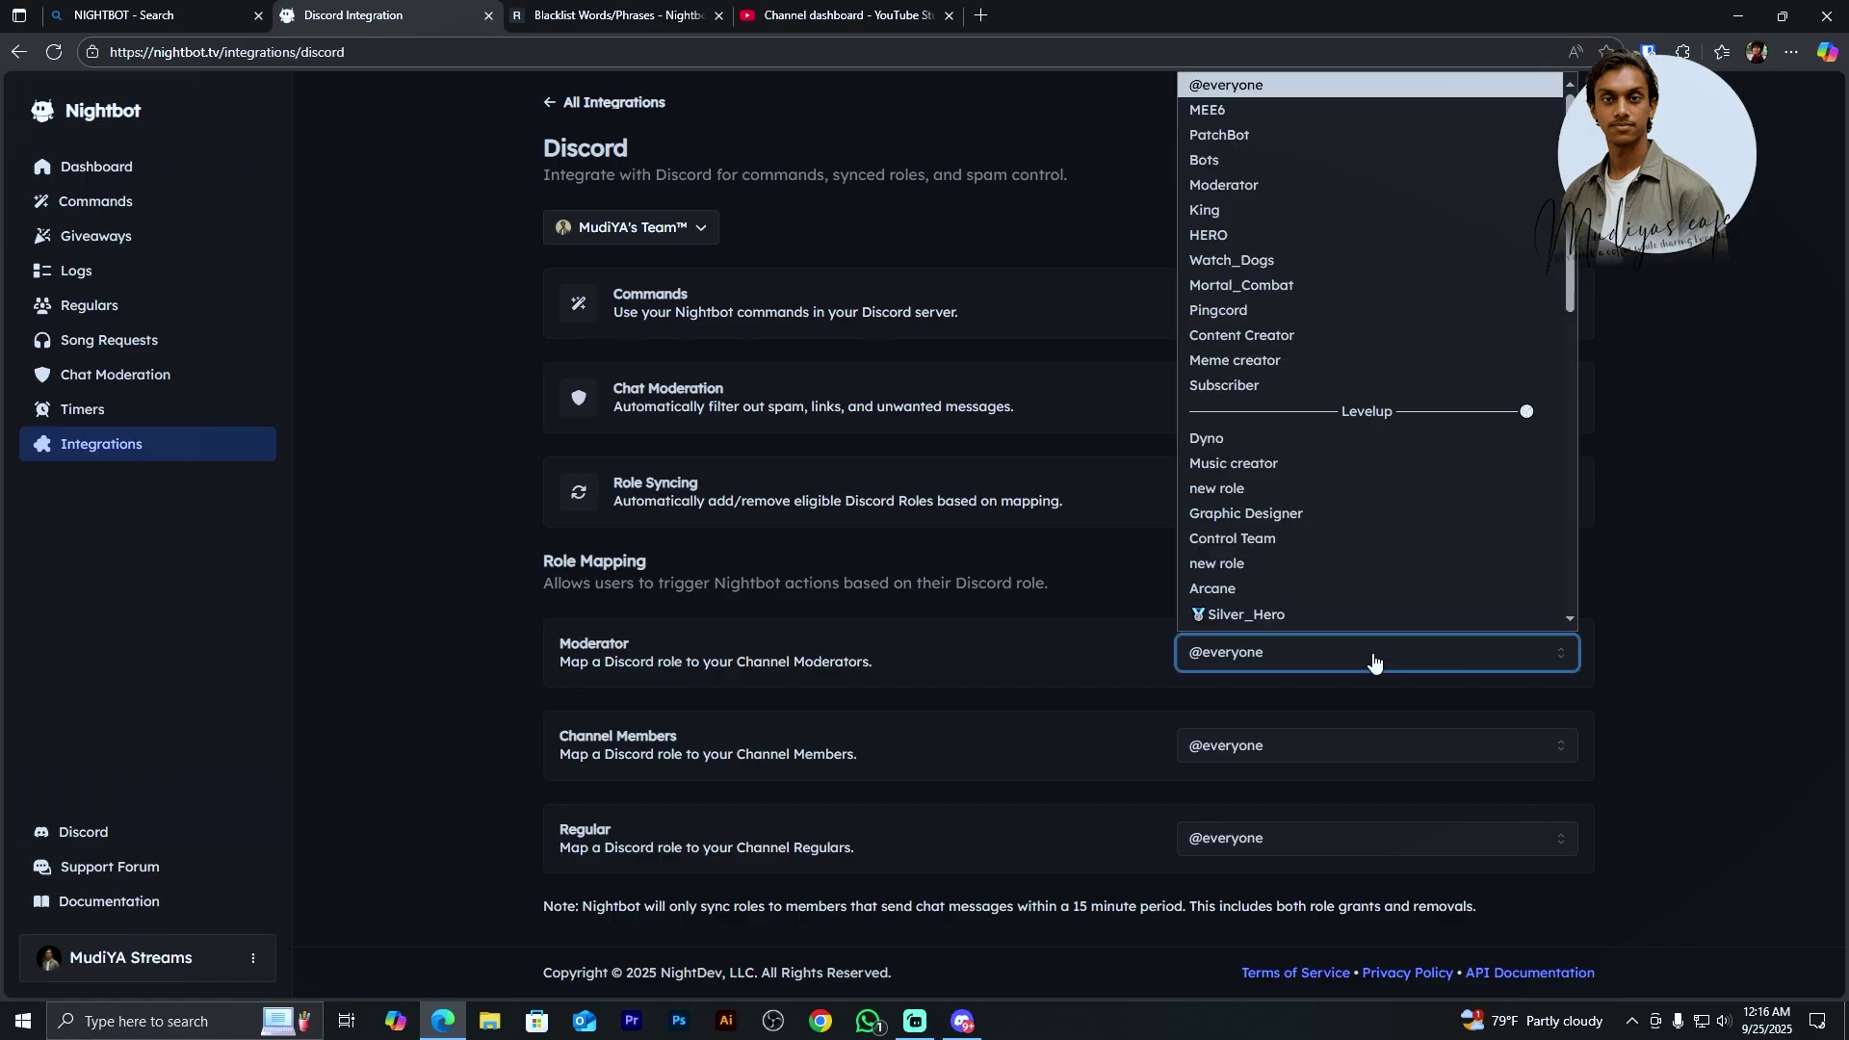
scroll(1309, 521, "down", 8)
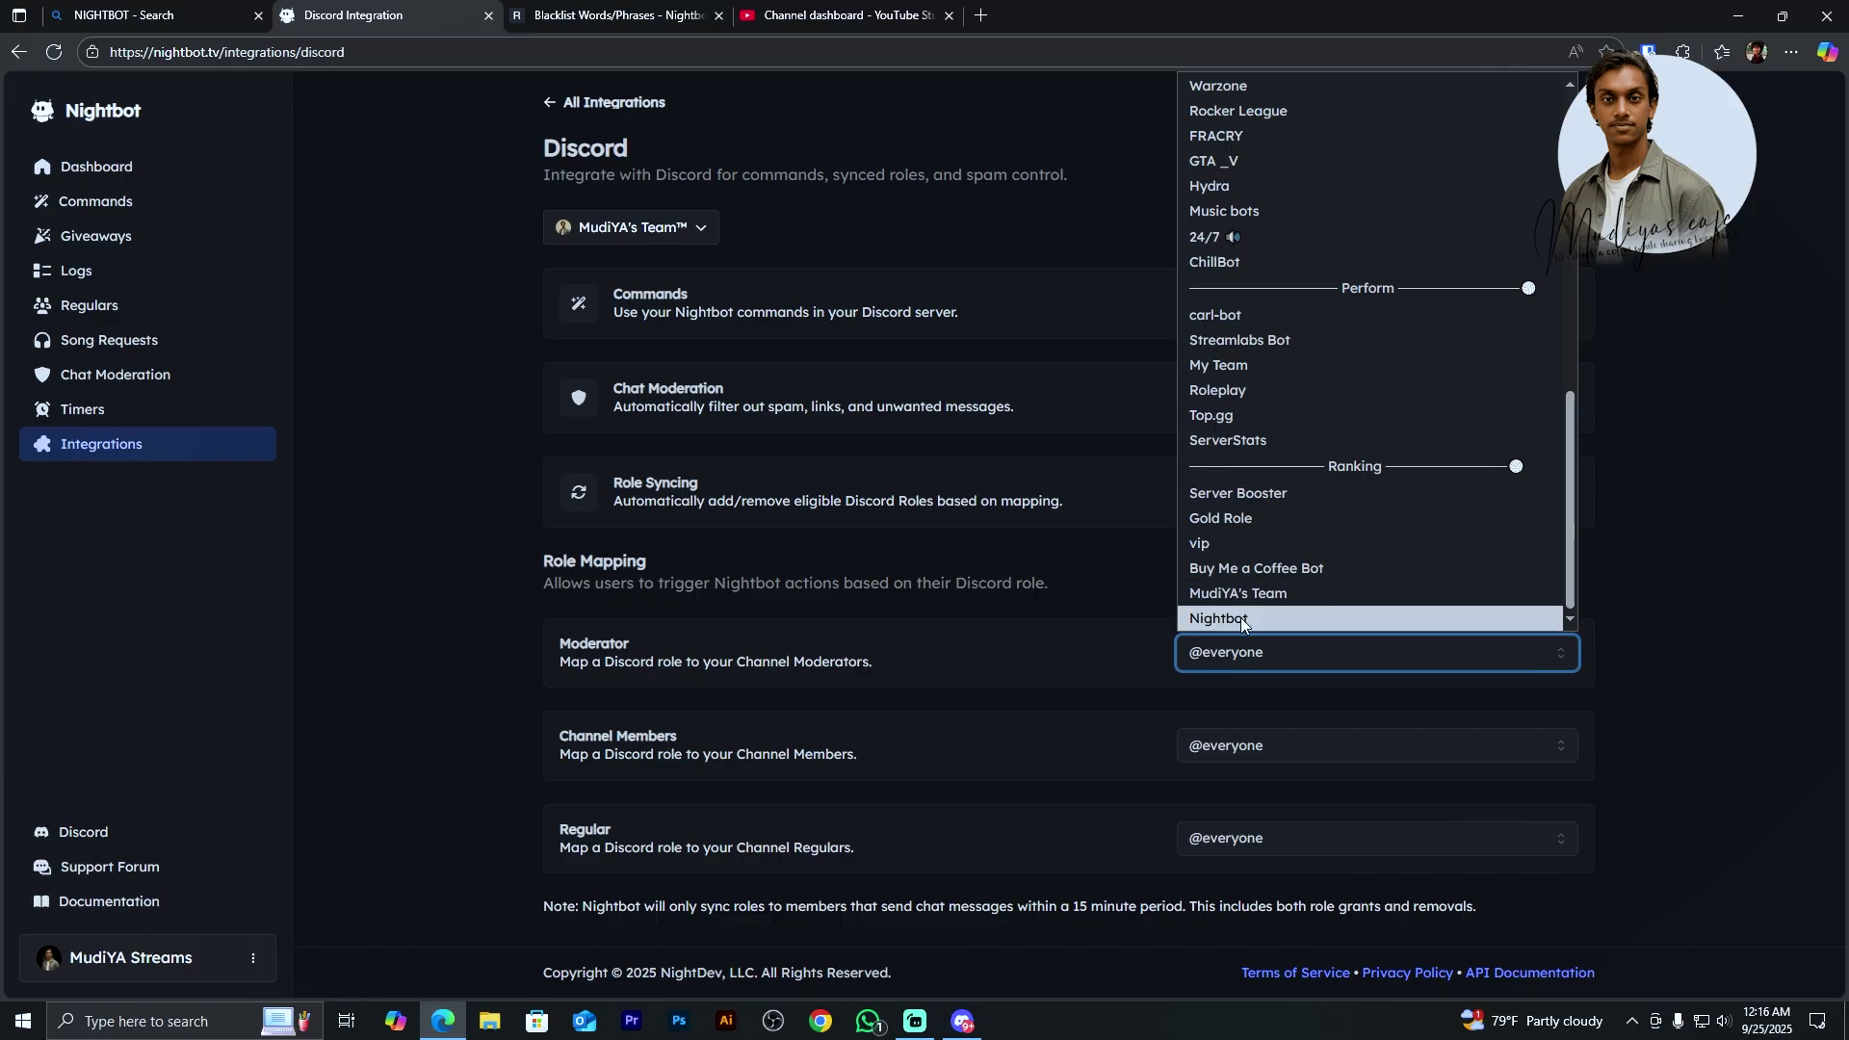
left_click(522, 686)
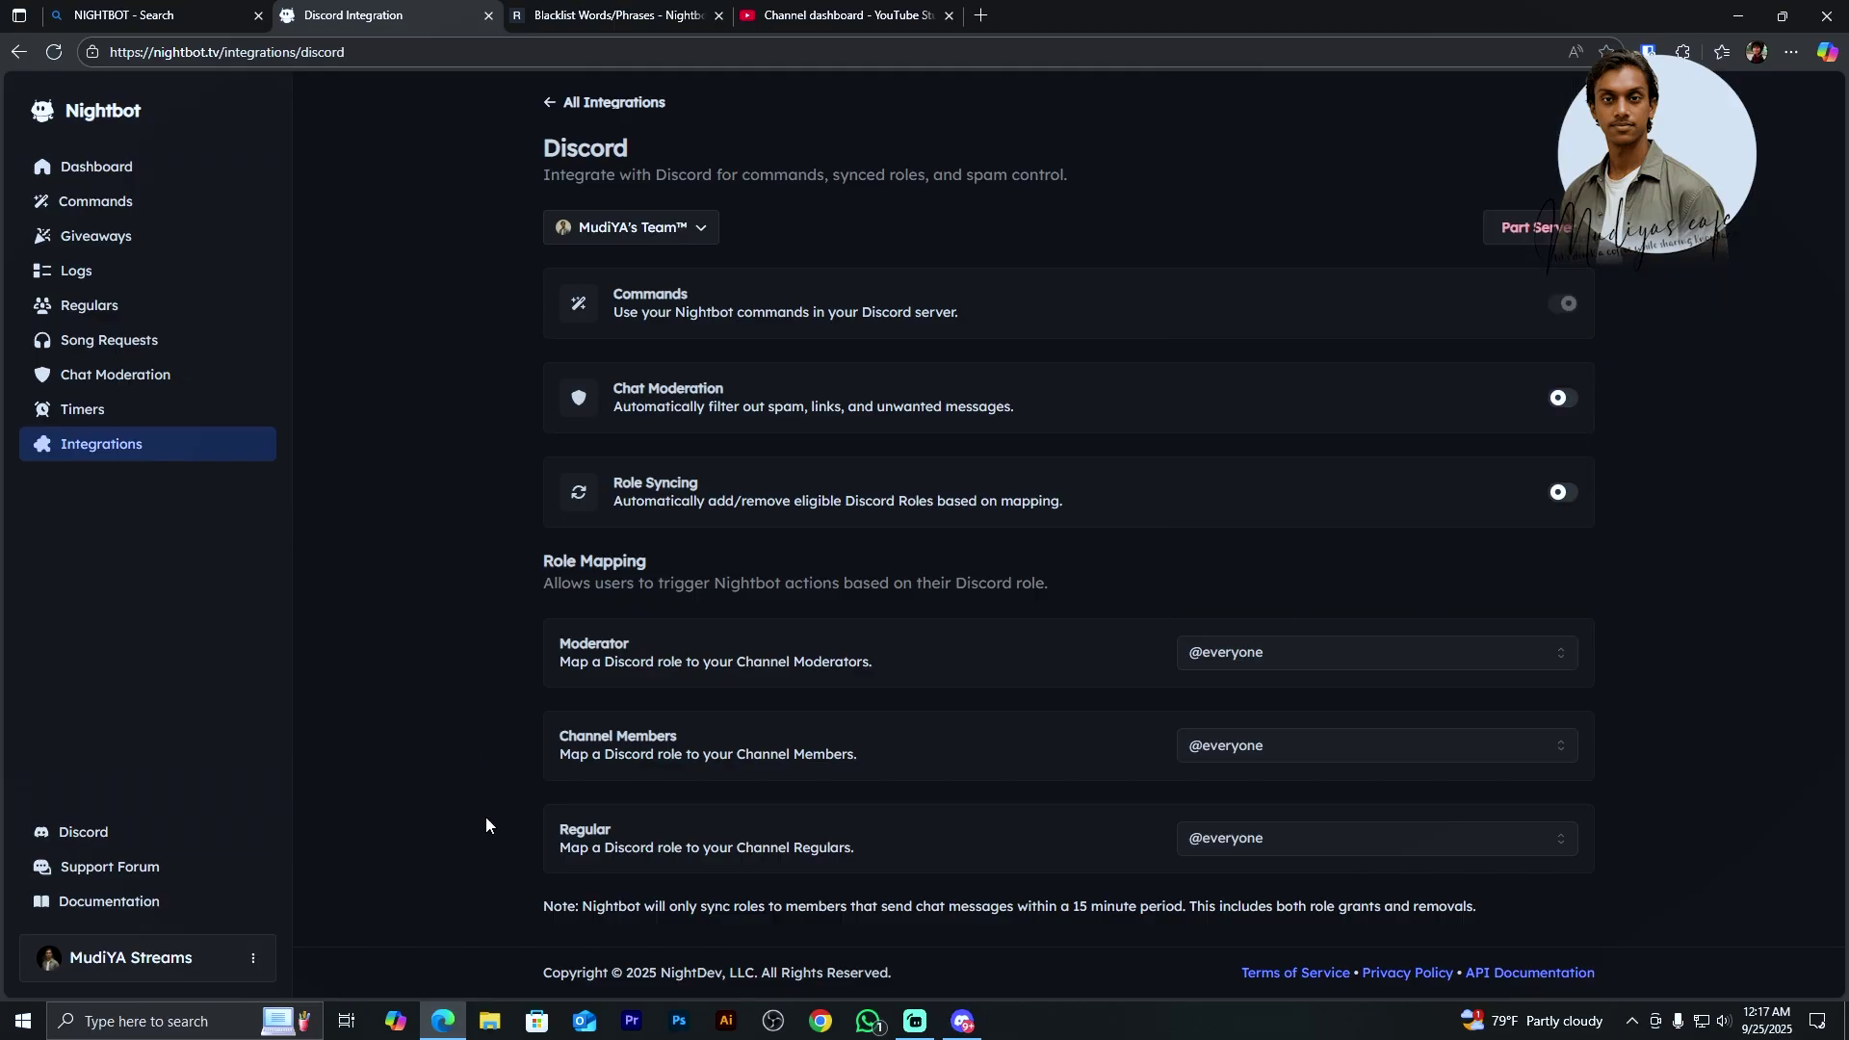
left_click(53, 52)
Step: Map Channel Members to the Youtube Member role and turn on Role Syncing
left_click(1252, 745)
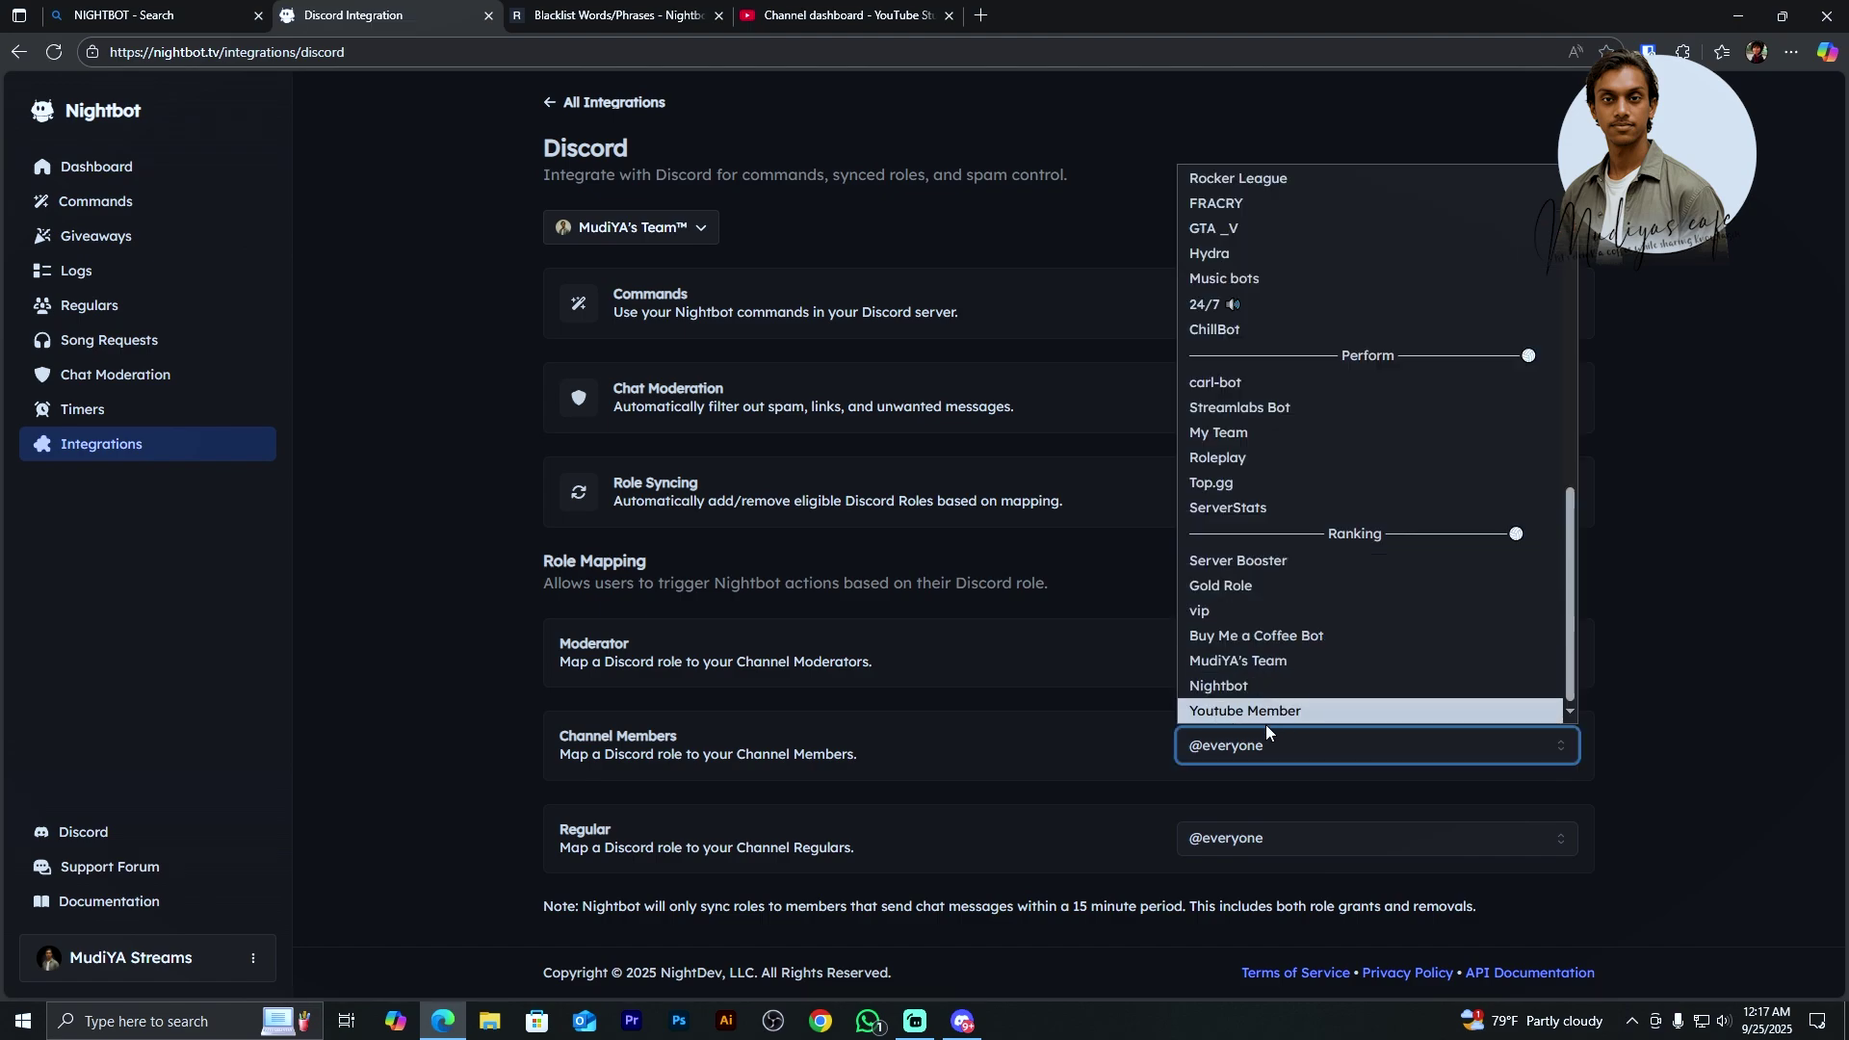
left_click(1231, 718)
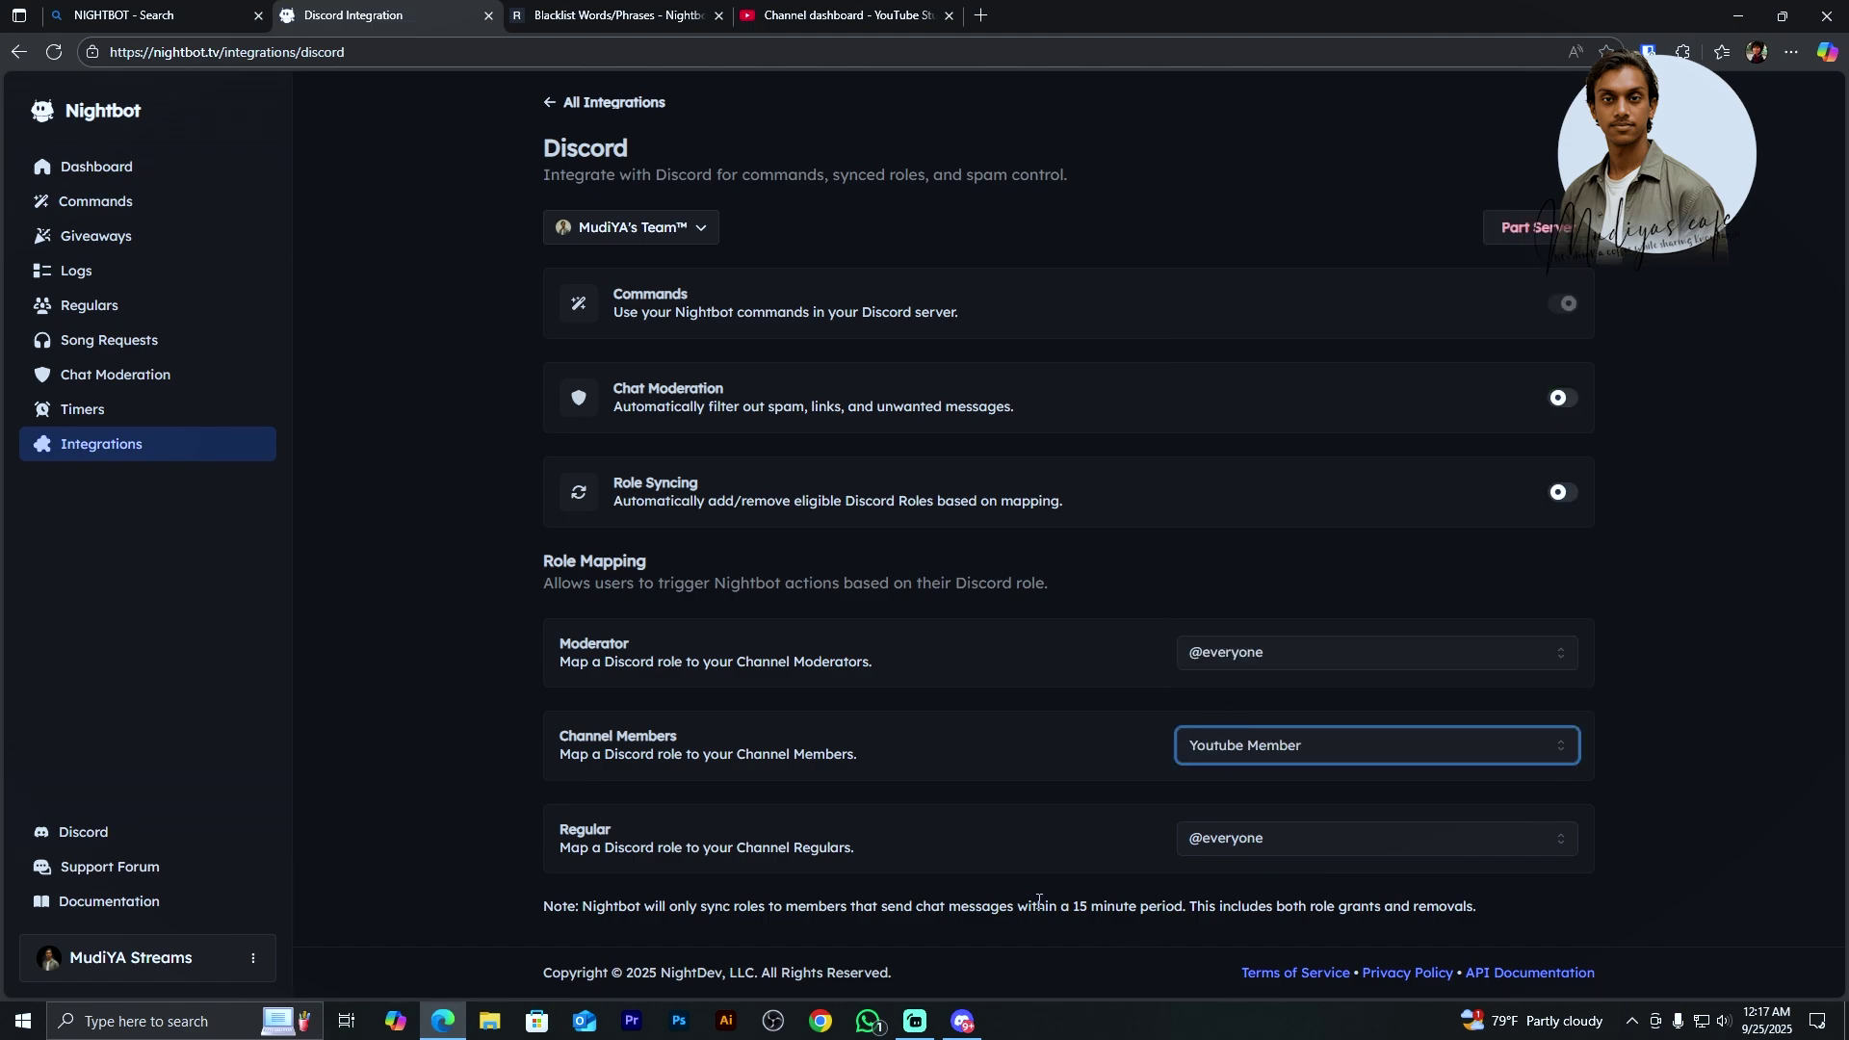
left_click(1747, 545)
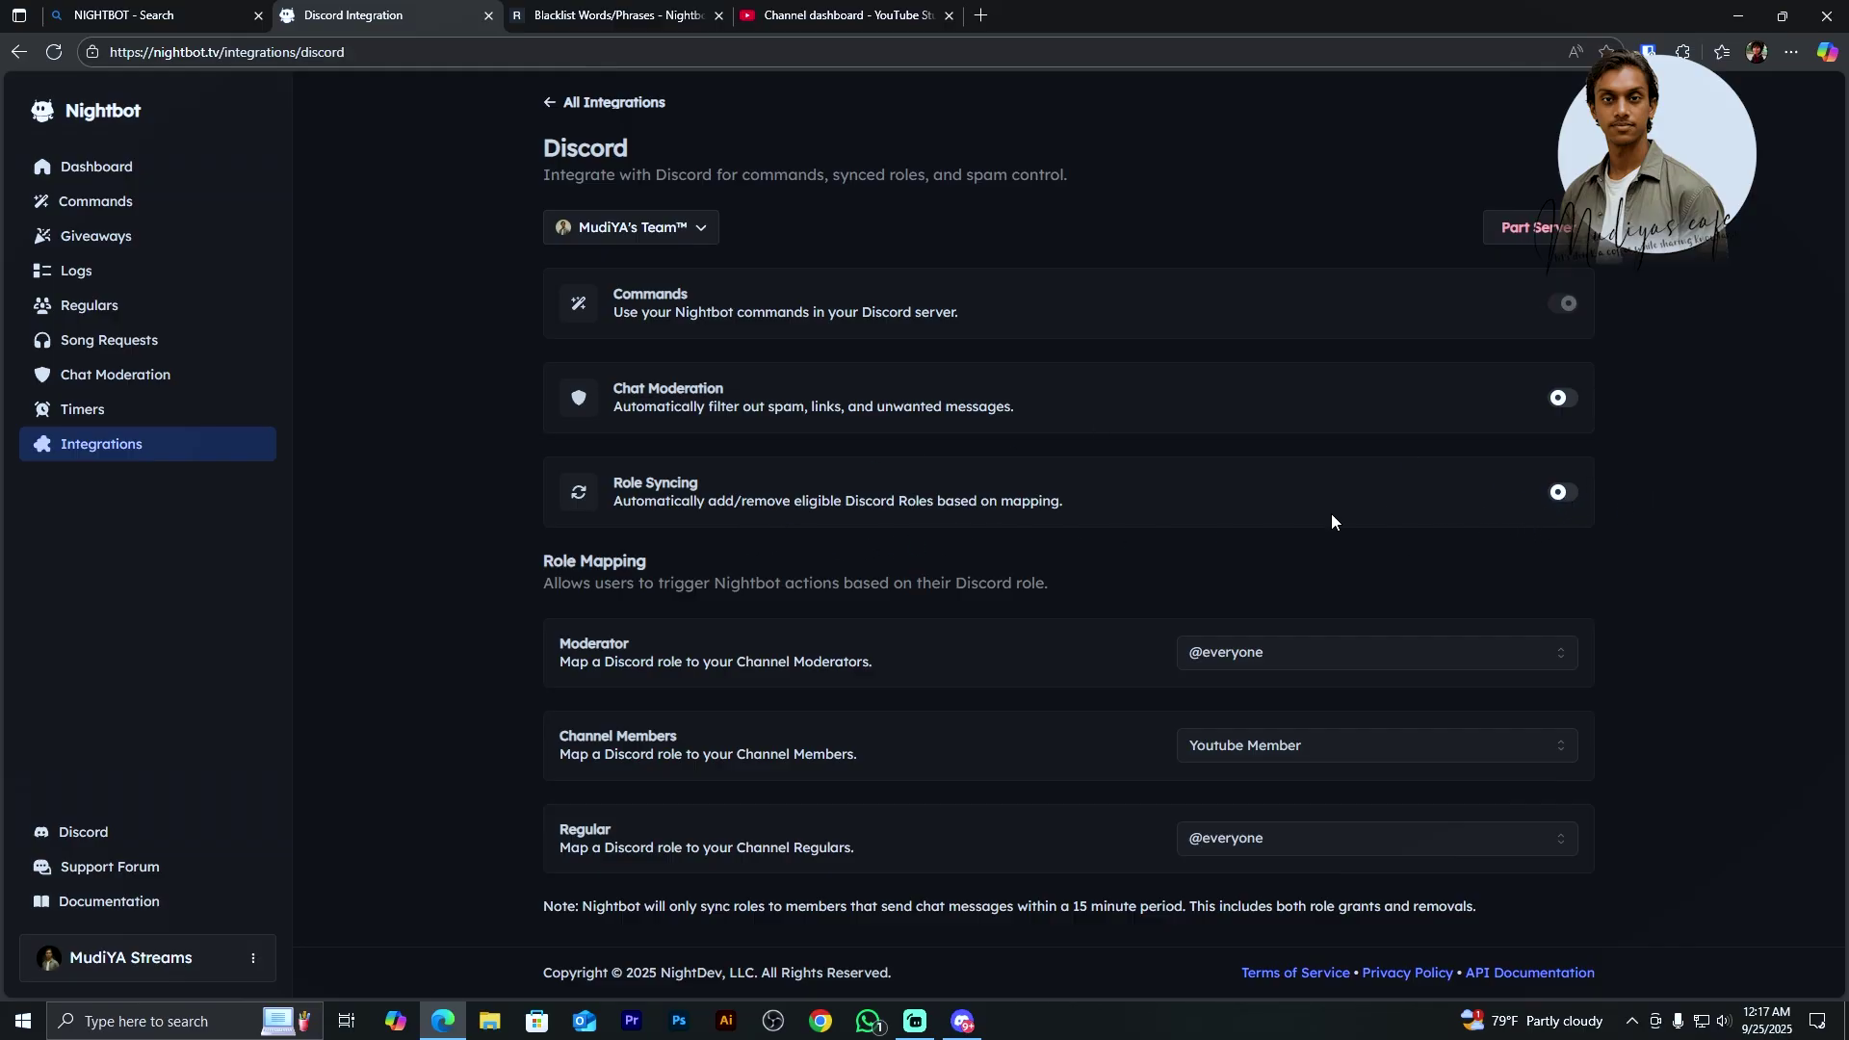
left_click(1562, 492)
left_click(551, 102)
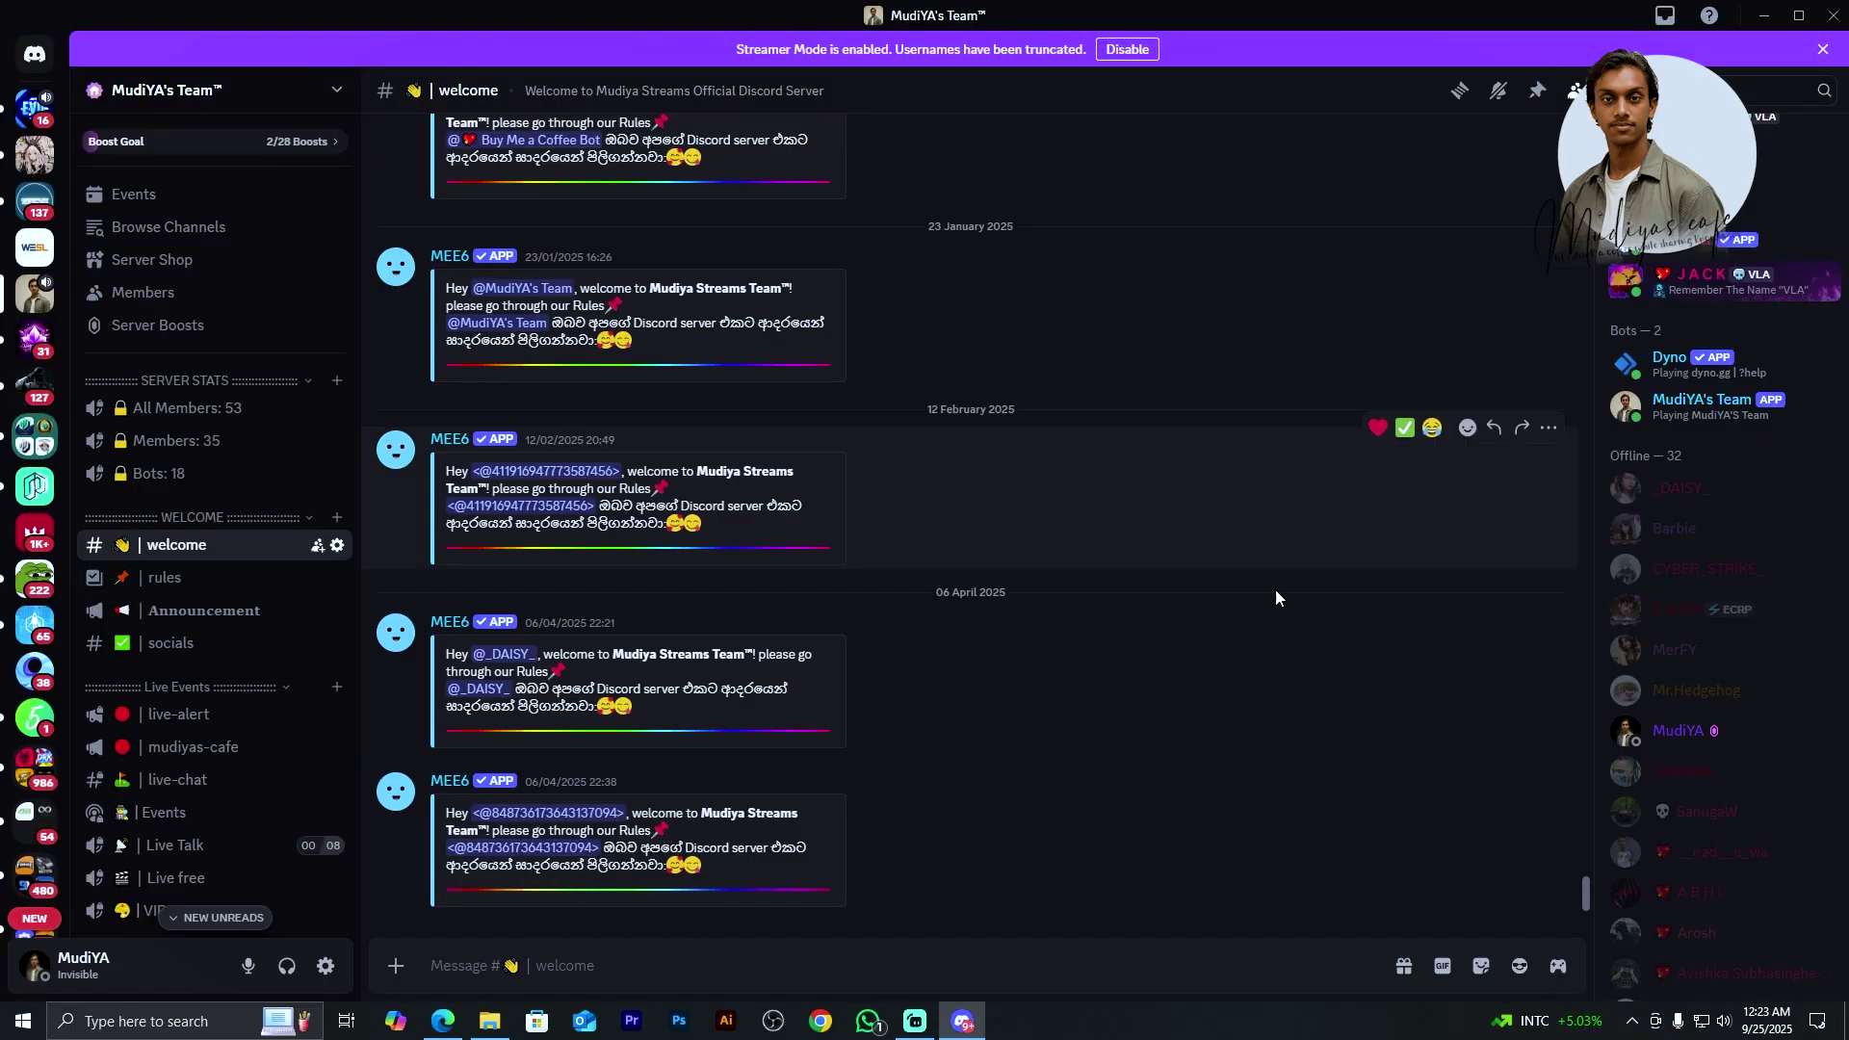
Step: Open the free-chat channel in the HAPPY TIME category of the MudiYA's Team™ server
scroll(1275, 589, "up", 10)
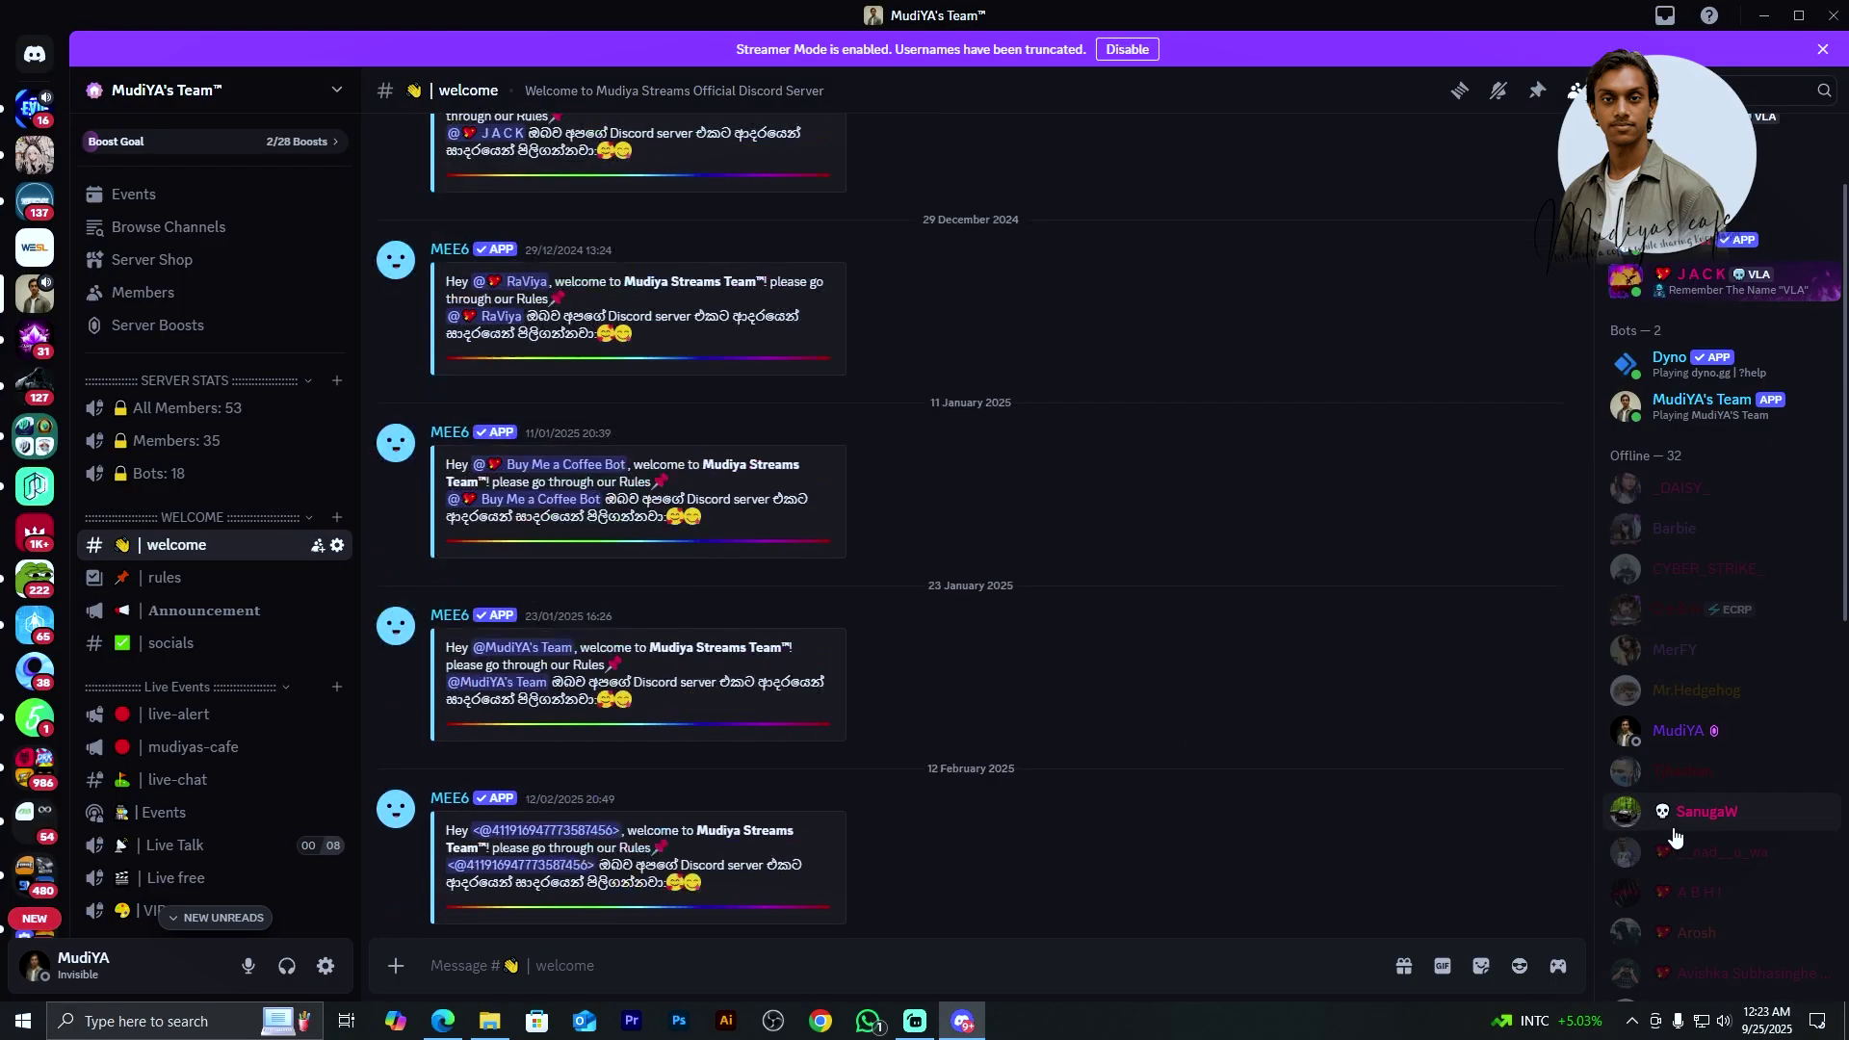
scroll(206, 717, "down", 4)
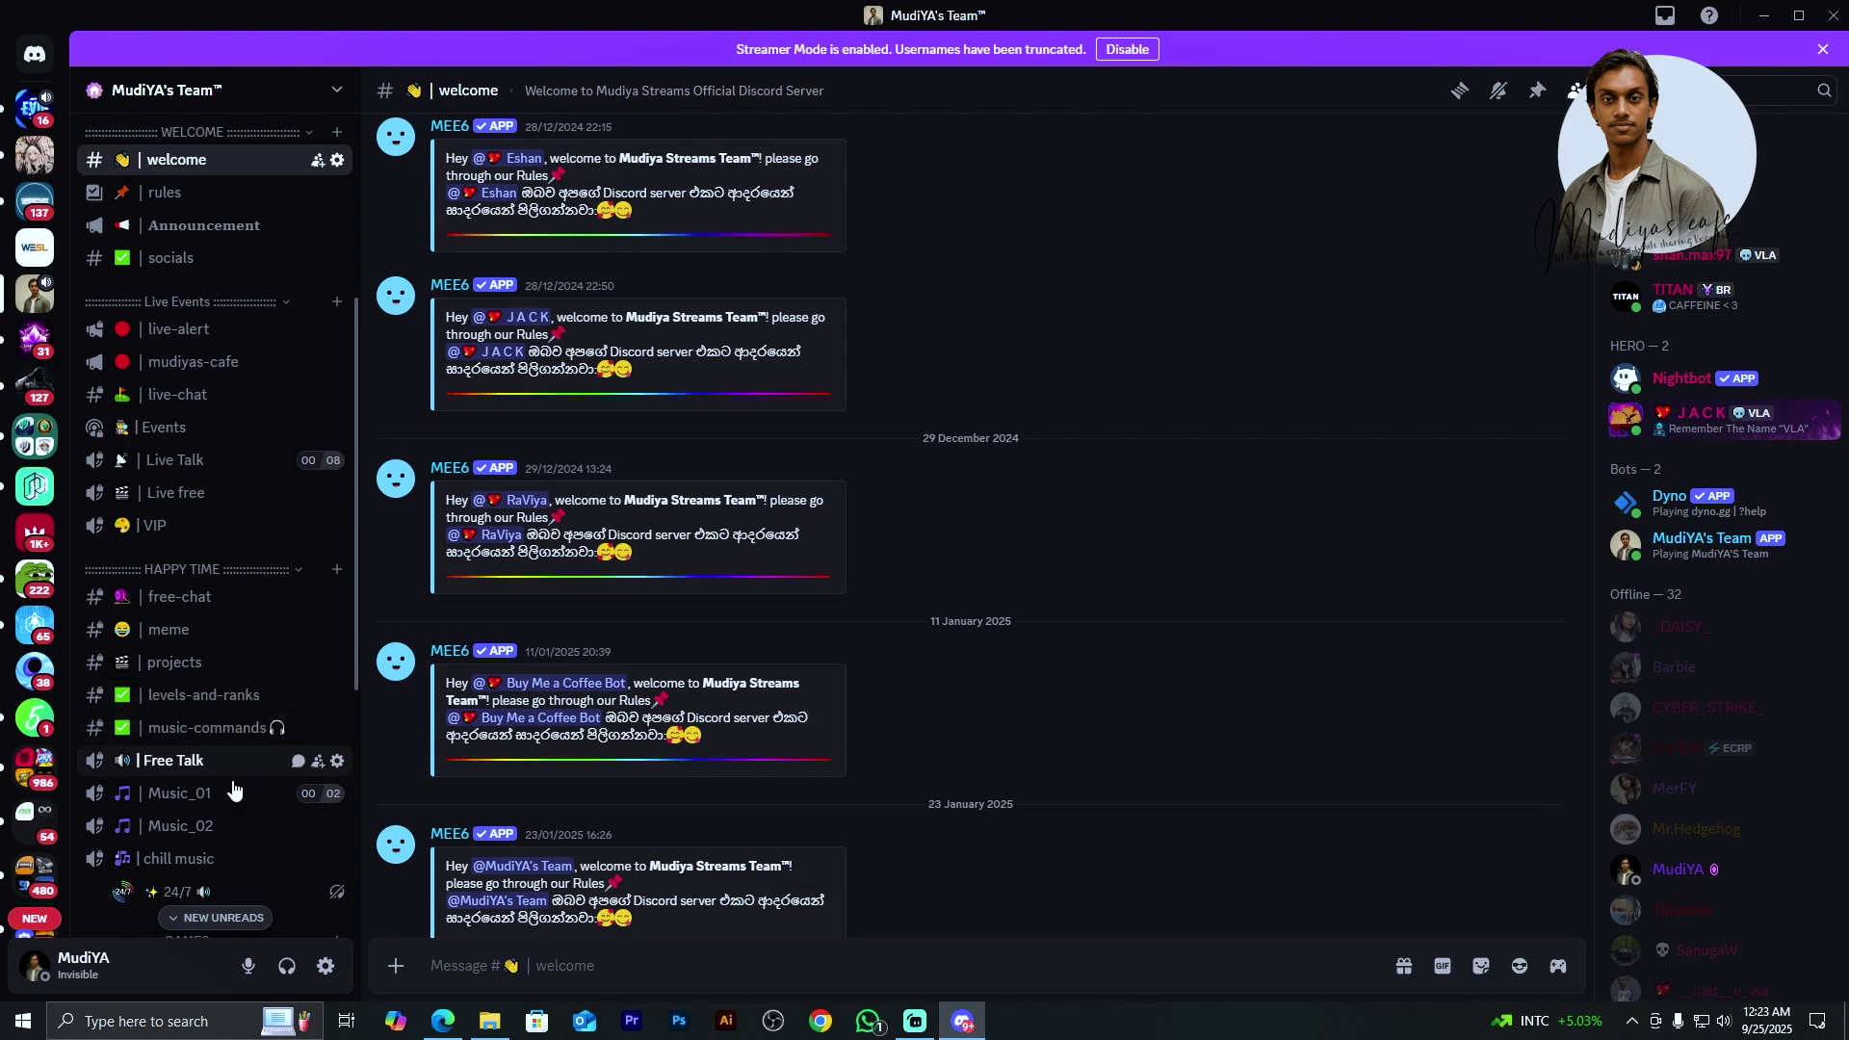
scroll(200, 835, "down", 4)
scroll(201, 844, "down", 2)
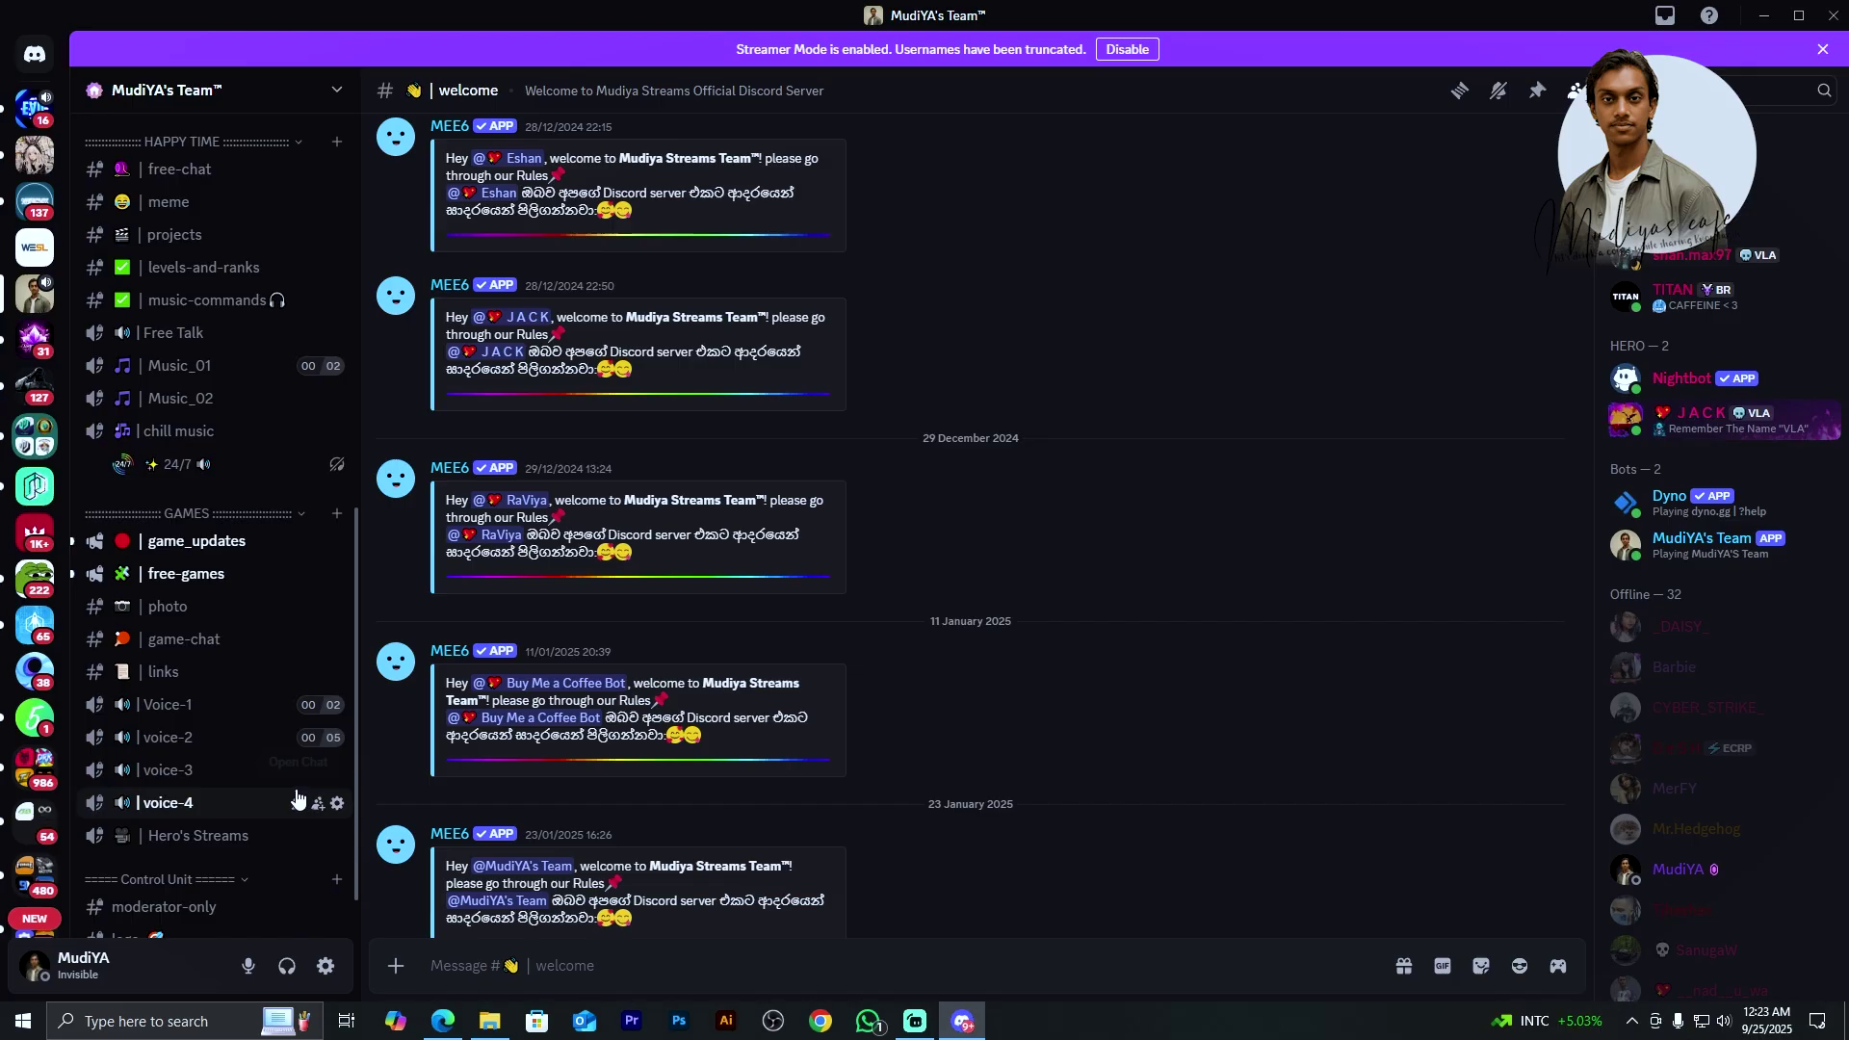
scroll(141, 705, "up", 3)
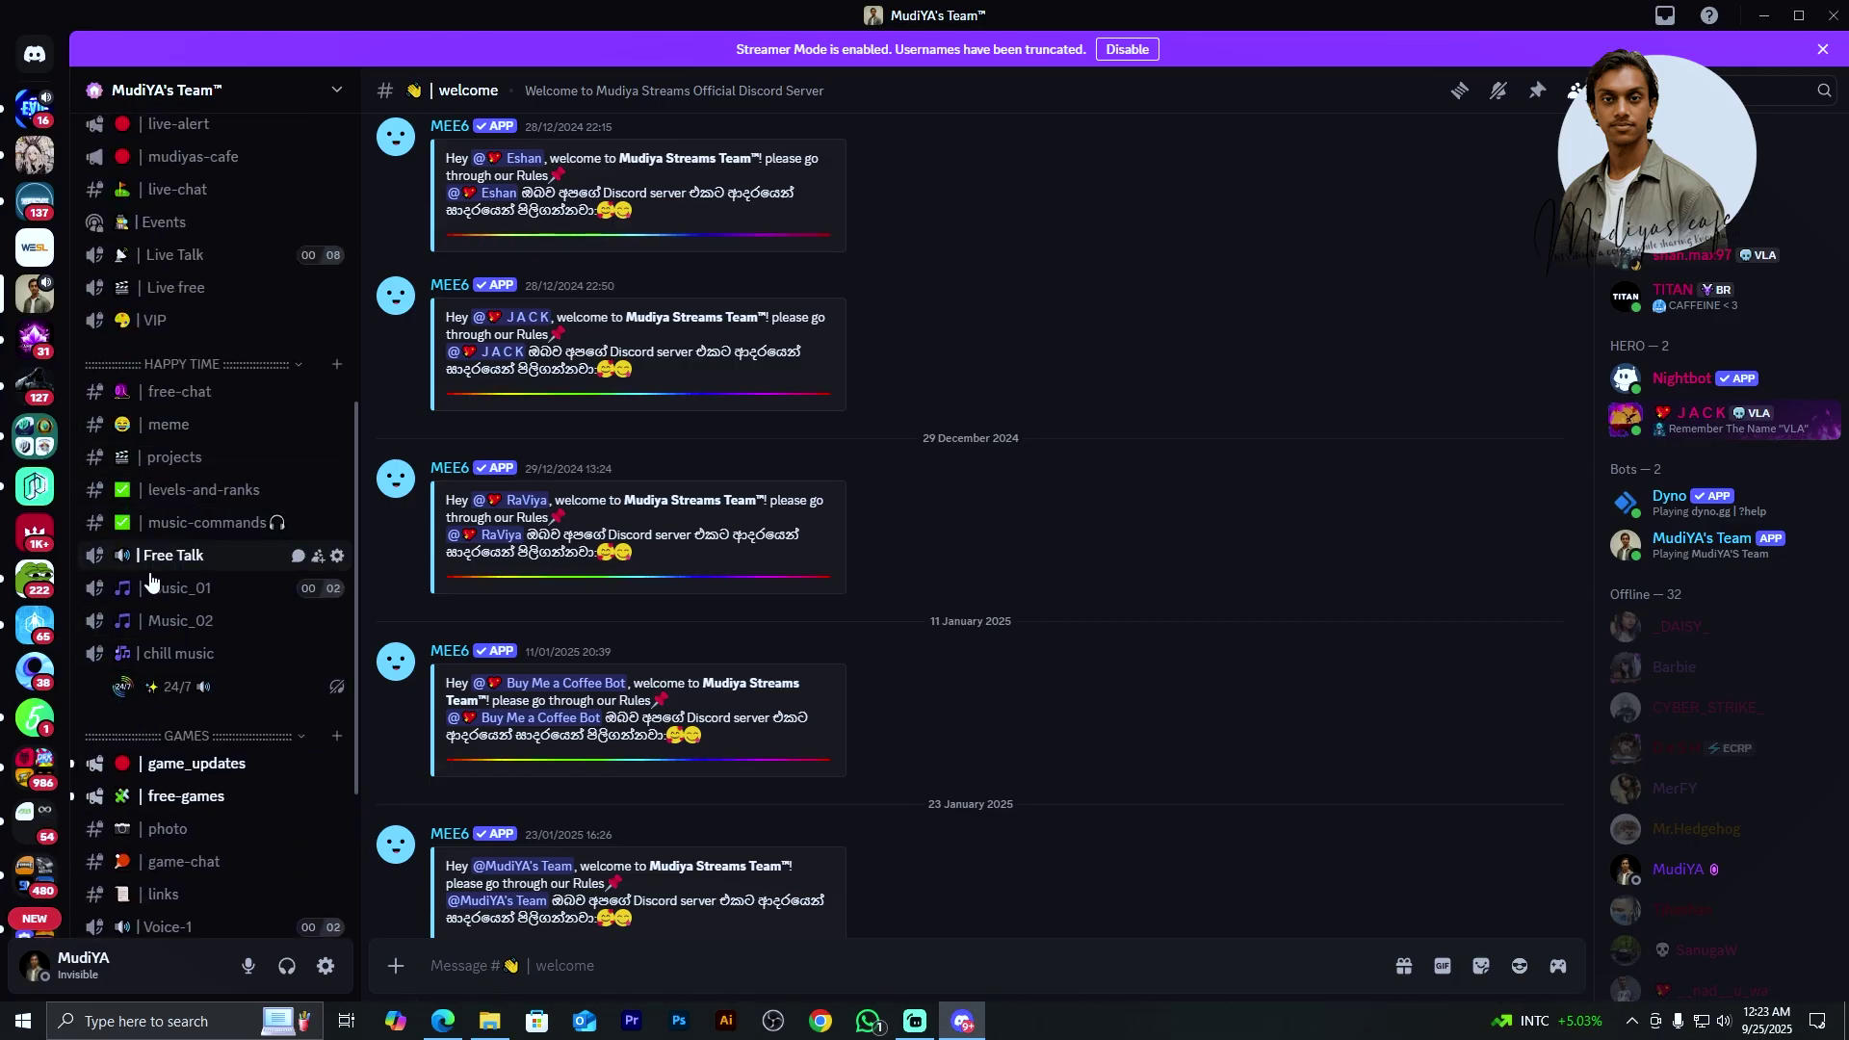
left_click(192, 402)
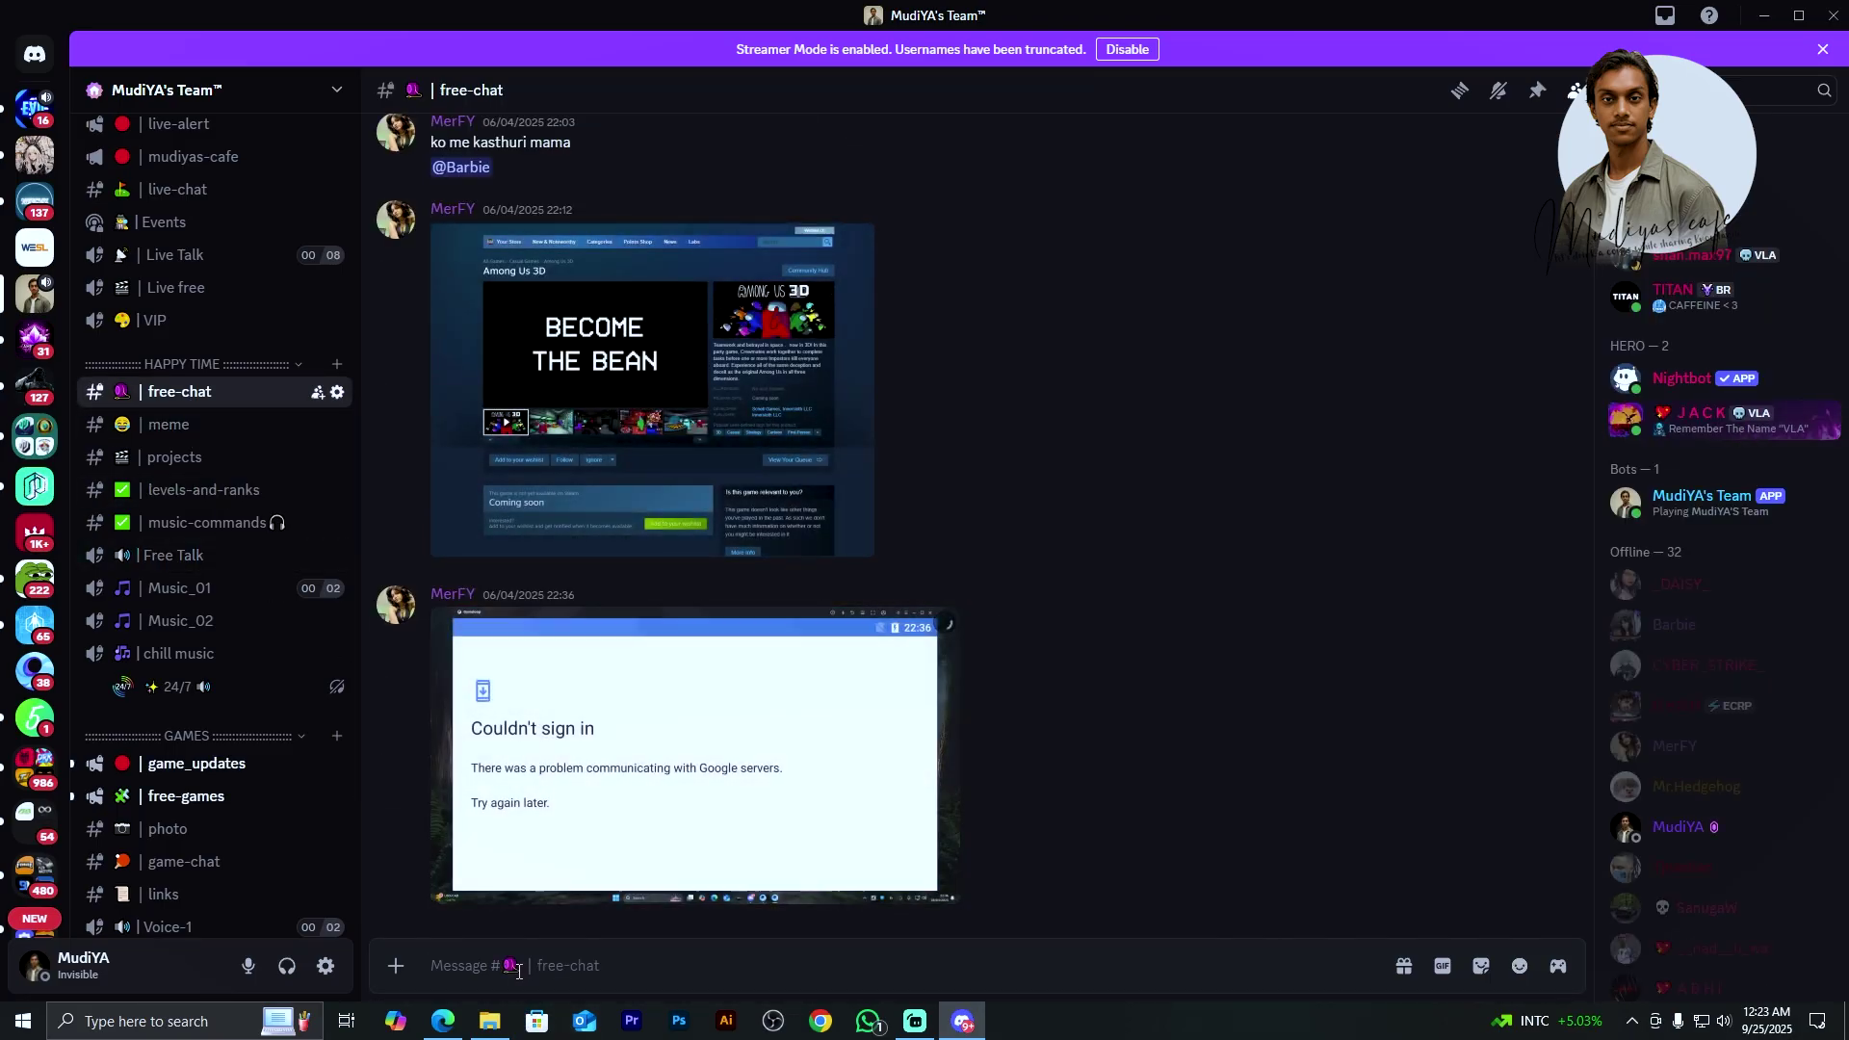
Step: Send the messages "hi" and "bye" in the free-chat channel to test Nightbot's replies
type("hi")
key("Return")
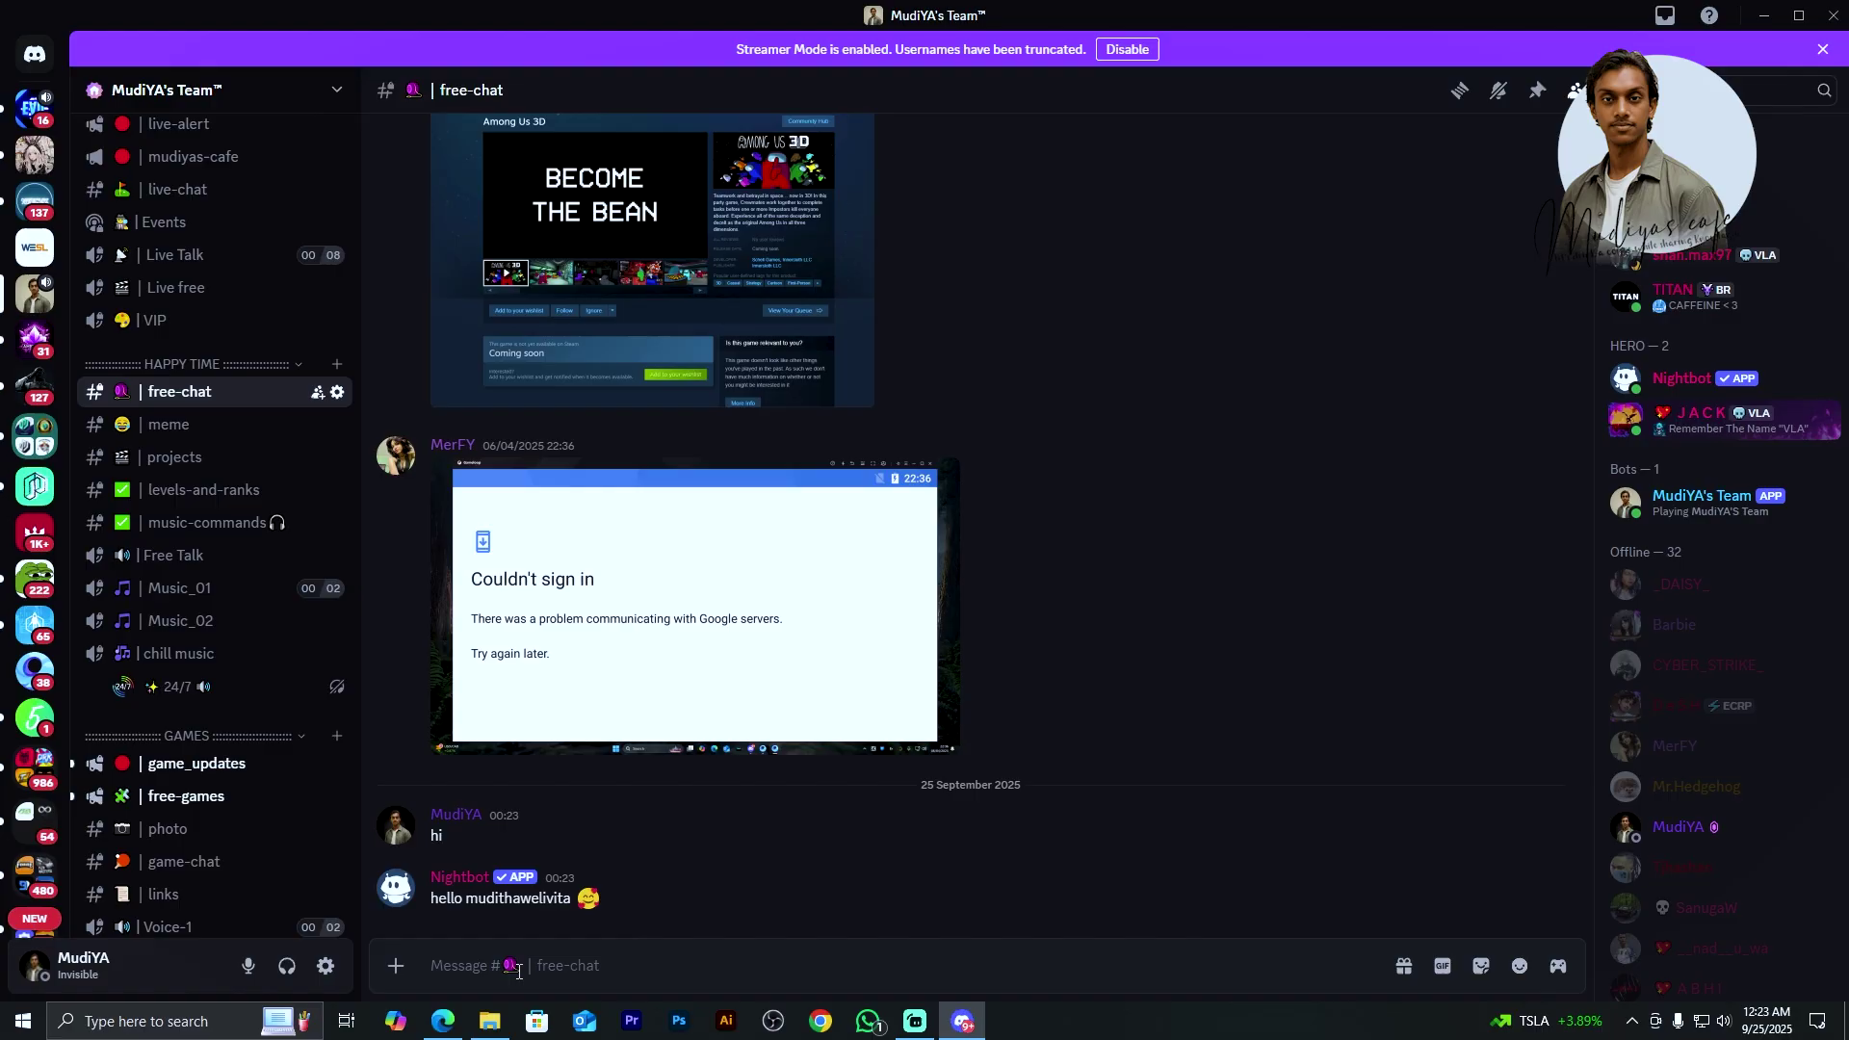
type("bye")
key("Return")
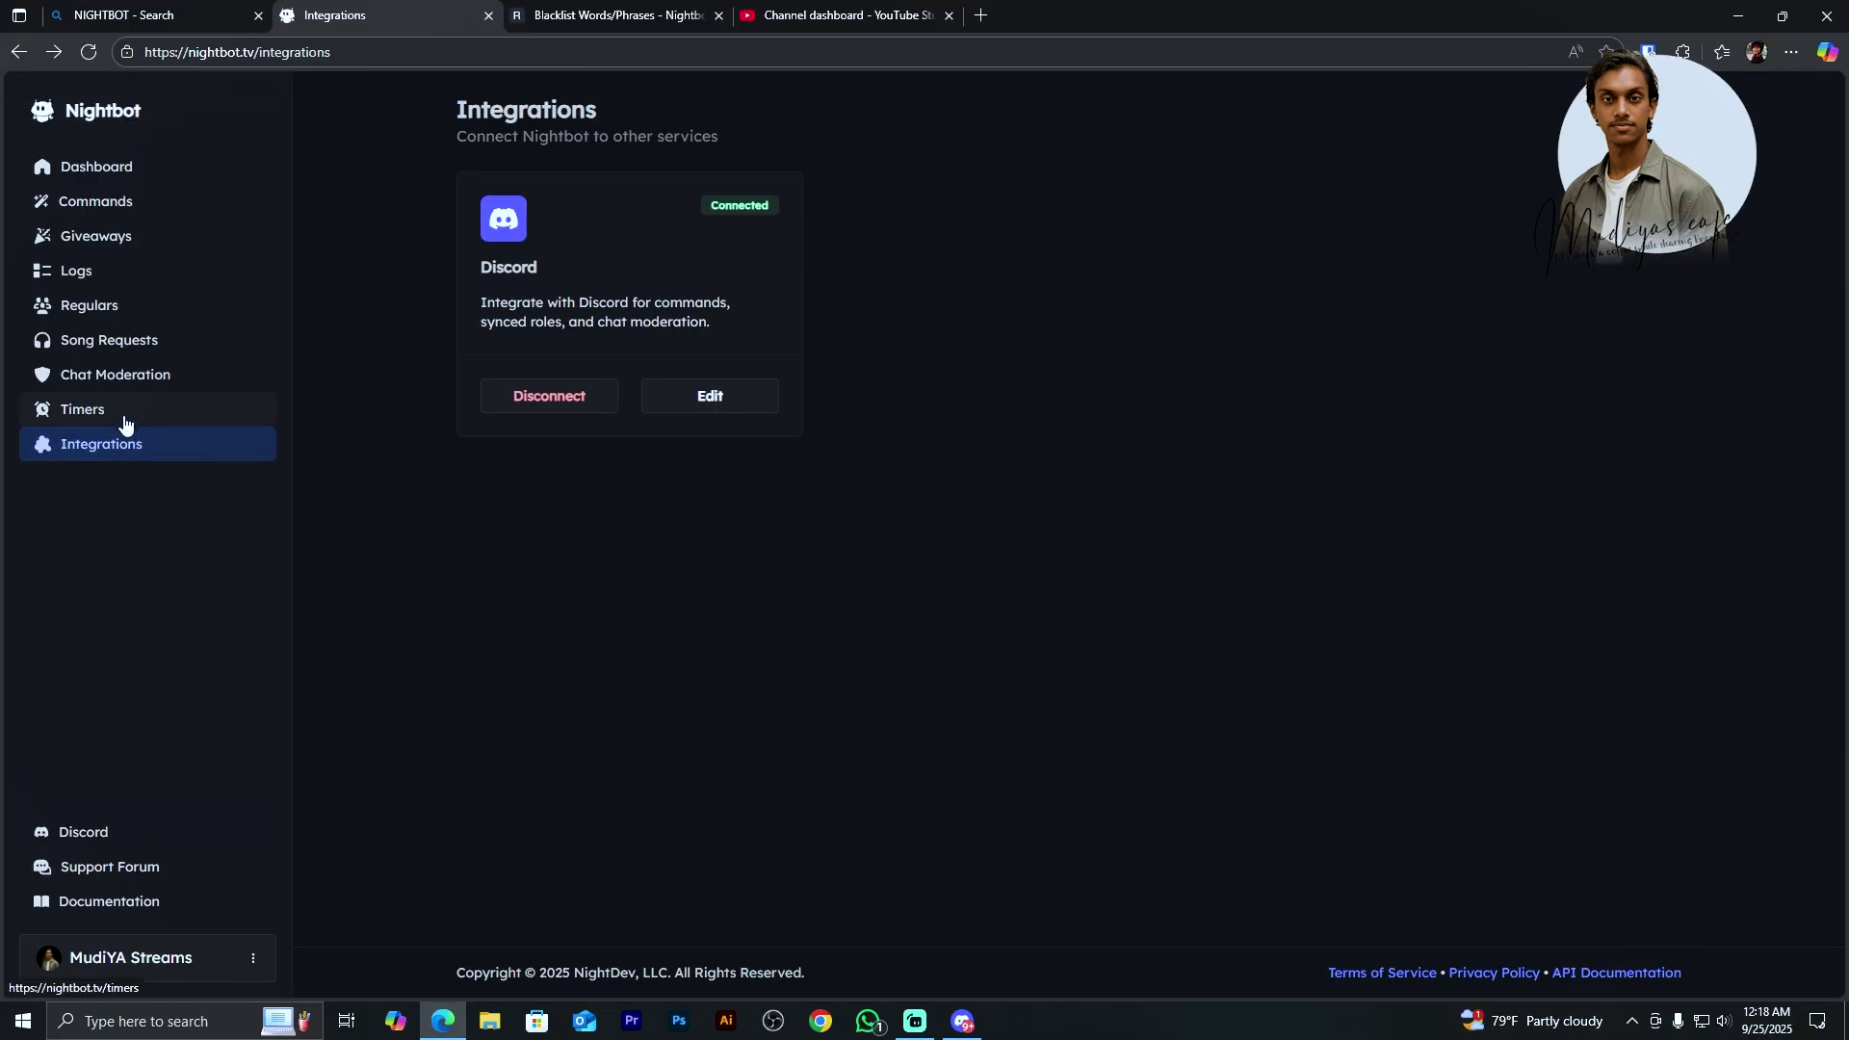
Step: Look through Nightbot's timers, chat moderation and logs, and return to its dashboard overview
left_click(124, 416)
left_click(136, 388)
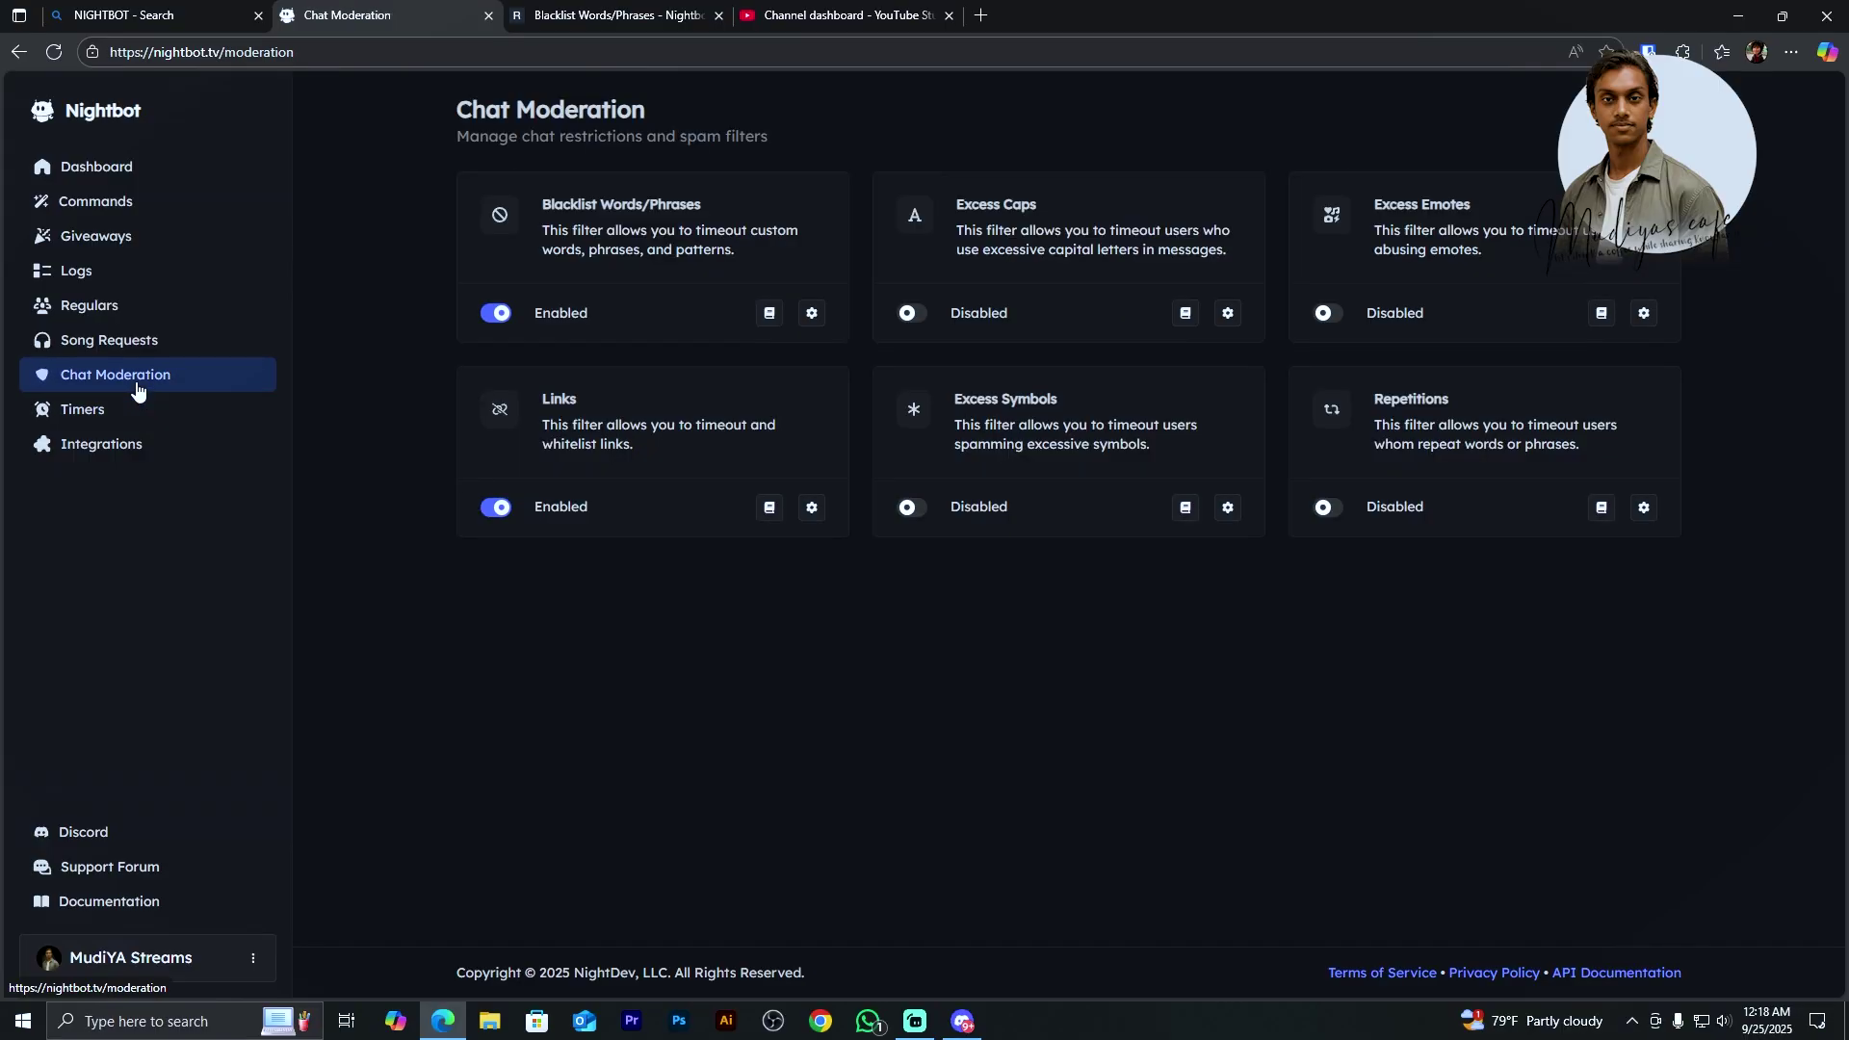
left_click(84, 275)
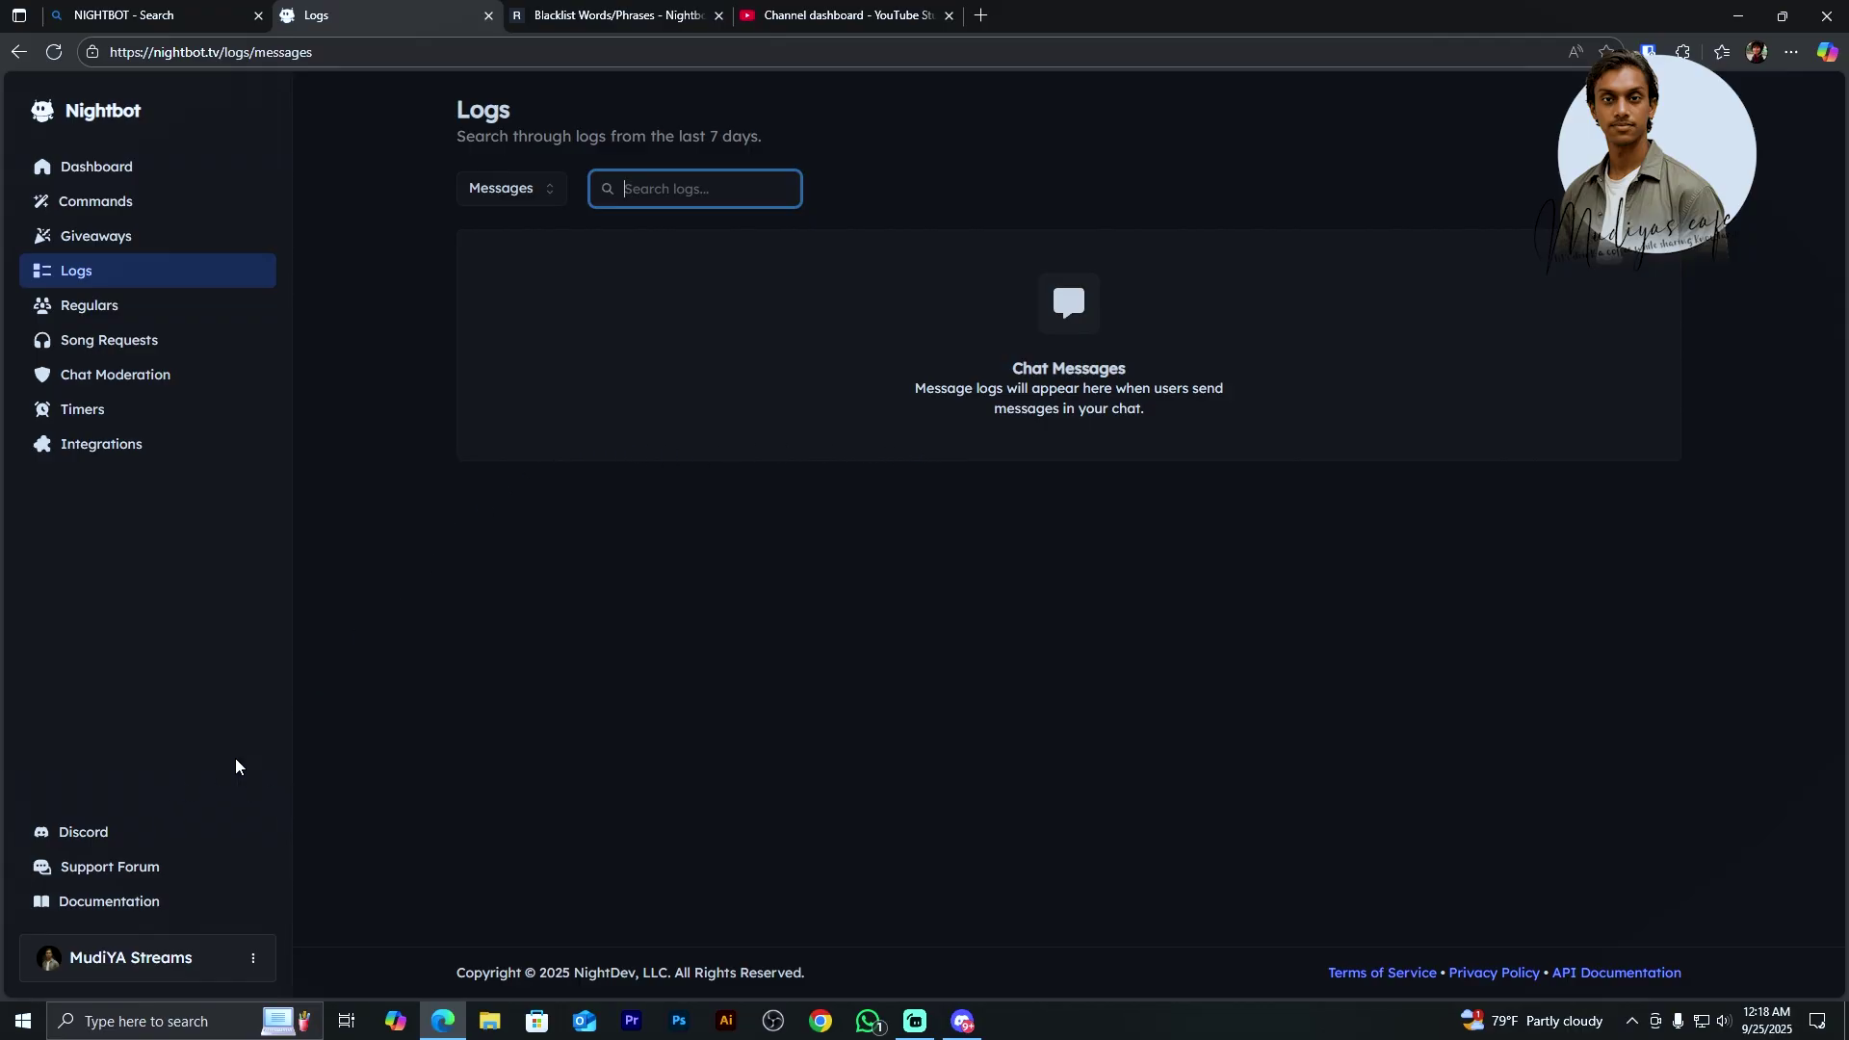
left_click(135, 170)
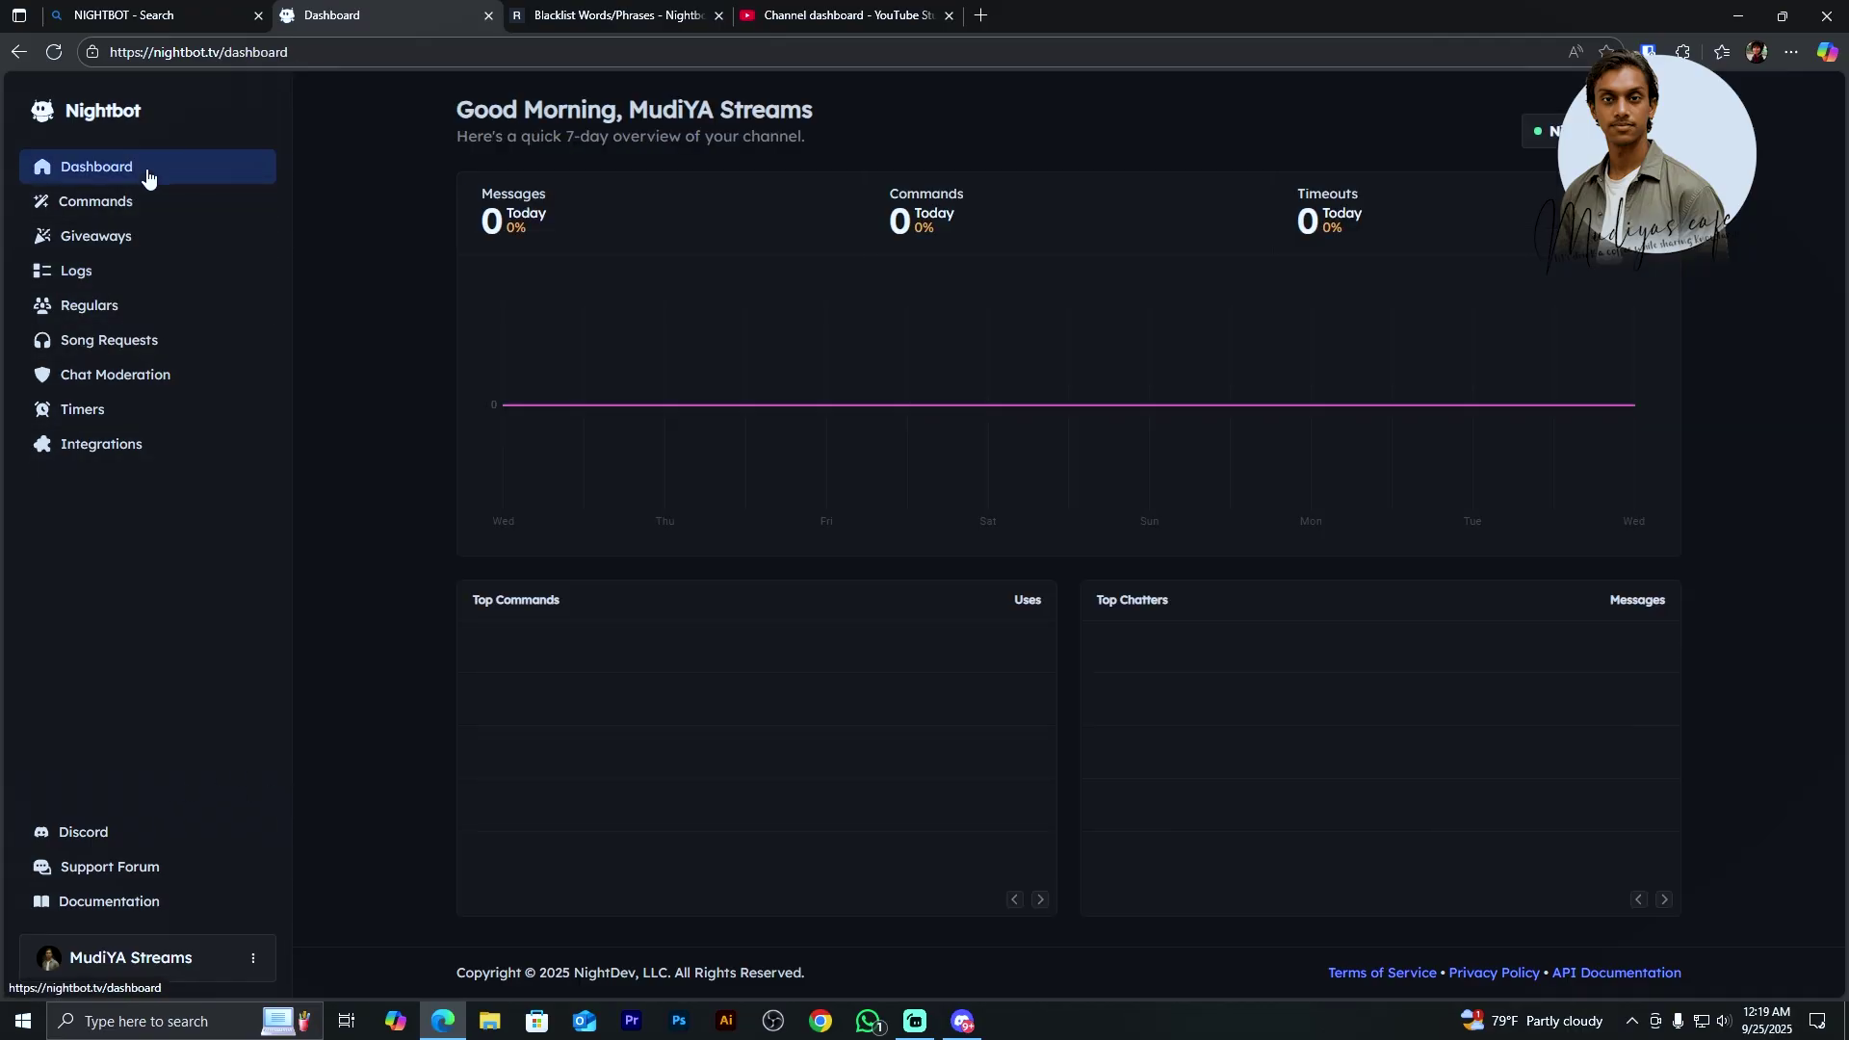